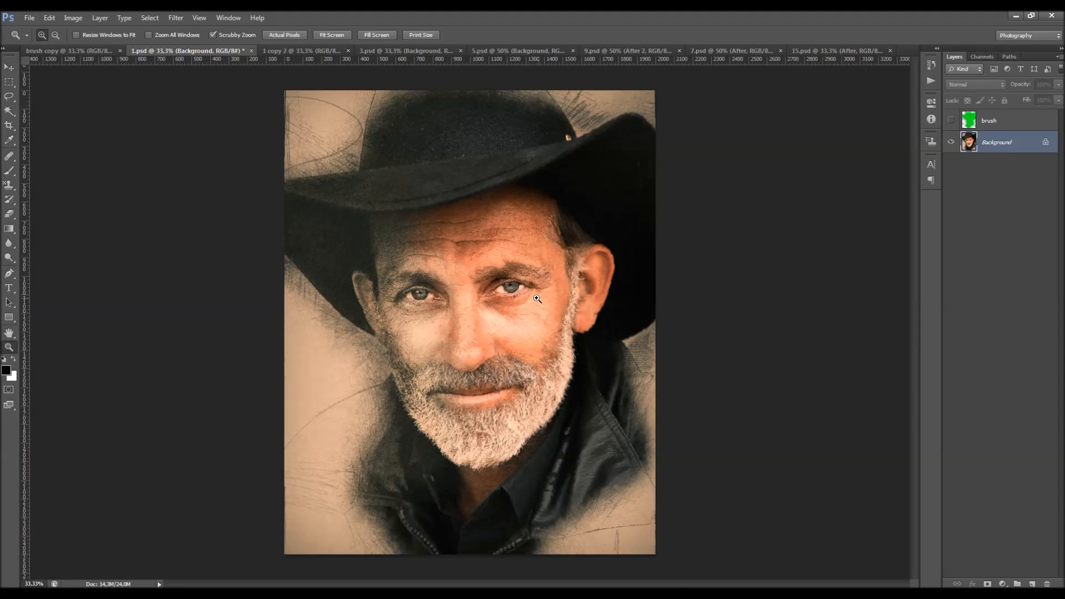
# Show the brush layer over the cowboy portrait in 1.psd to inspect its painted area, and hide it again
pyautogui.scroll(3, 481, 276)
pyautogui.scroll(-3, 382, 176)
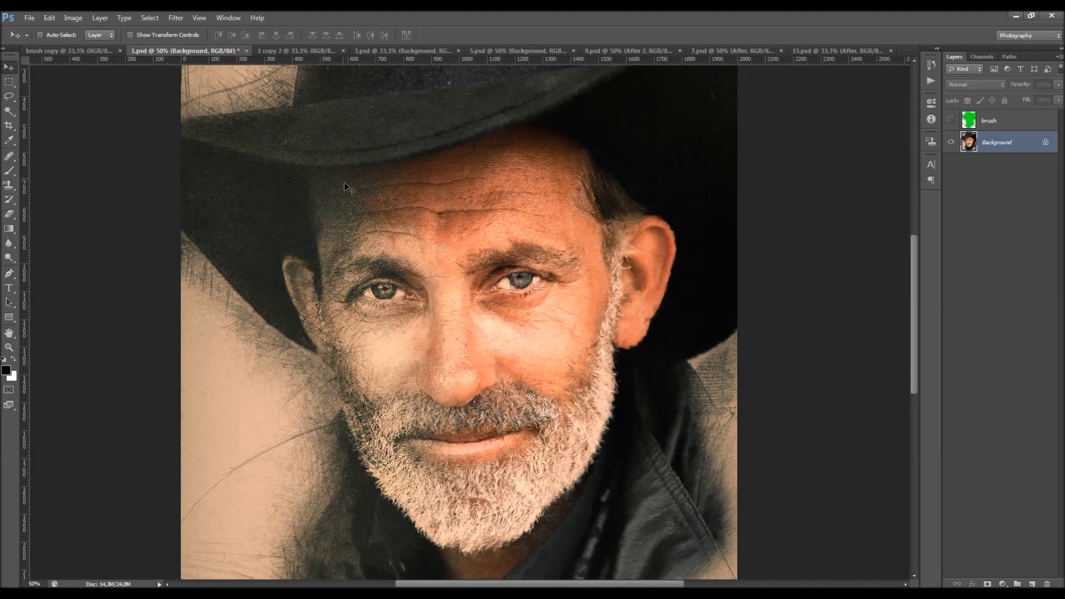
pyautogui.scroll(-1, 333, 183)
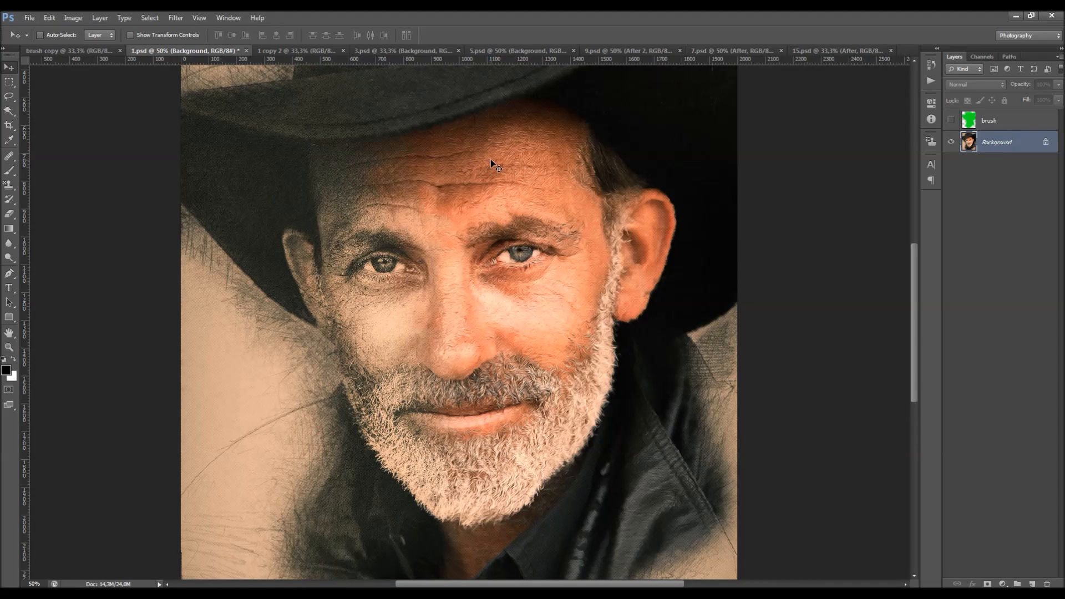
pyautogui.scroll(-1, 489, 163)
pyautogui.scroll(-2, 489, 163)
pyautogui.click(998, 120)
pyautogui.click(951, 120)
pyautogui.scroll(1, 564, 179)
pyautogui.scroll(-1, 506, 188)
pyautogui.scroll(-1, 505, 189)
pyautogui.scroll(1, 505, 189)
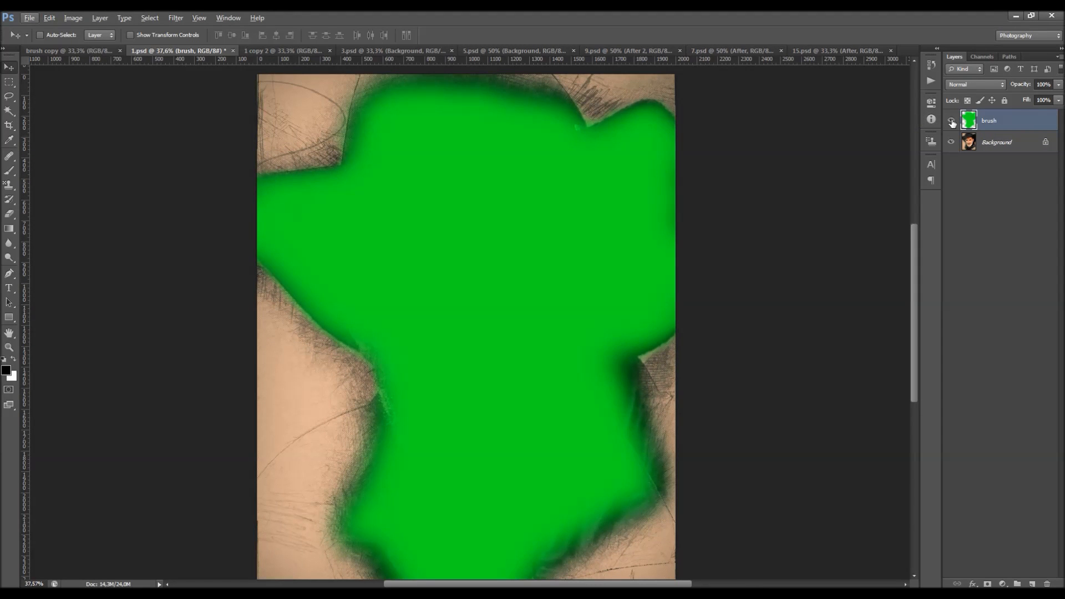
pyautogui.click(951, 120)
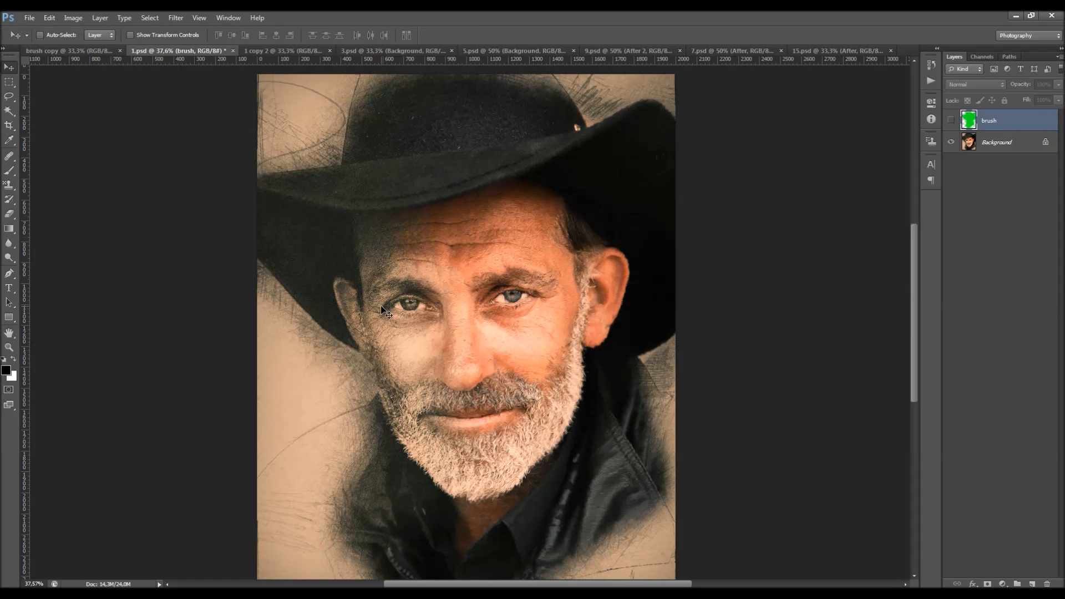
# Look over the sketch effect across the whole cowboy portrait, from the hat down to the jacket
pyautogui.scroll(-2, 388, 261)
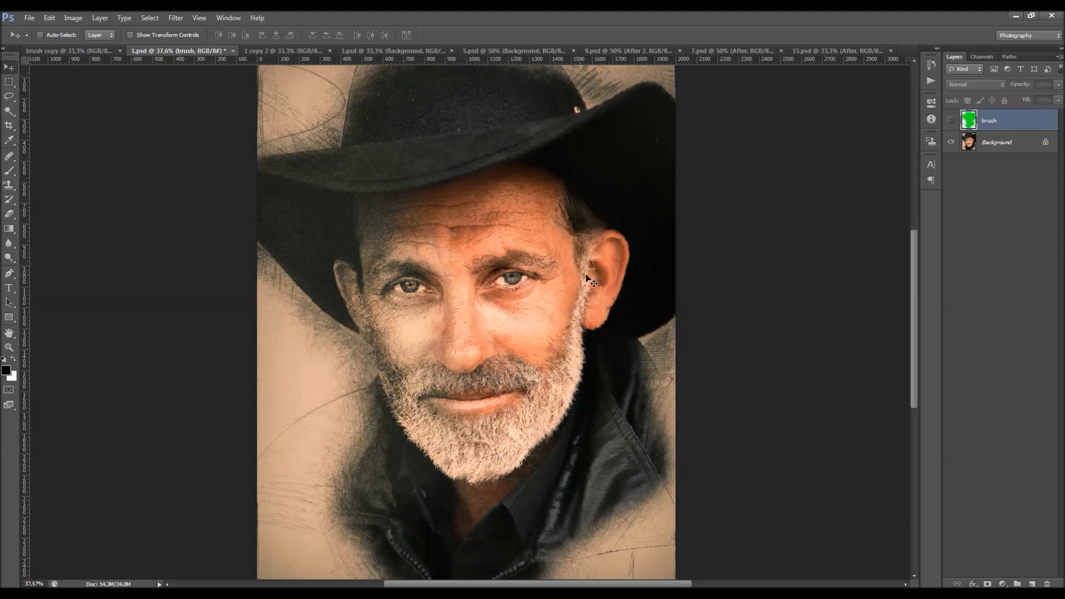
pyautogui.scroll(-3, 656, 483)
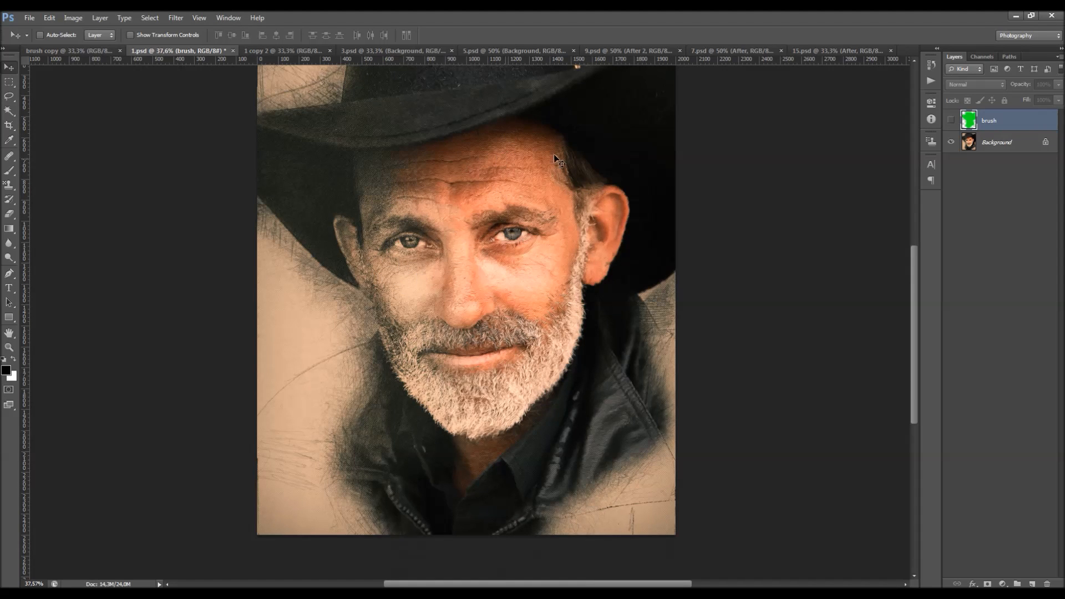
pyautogui.scroll(1, 511, 195)
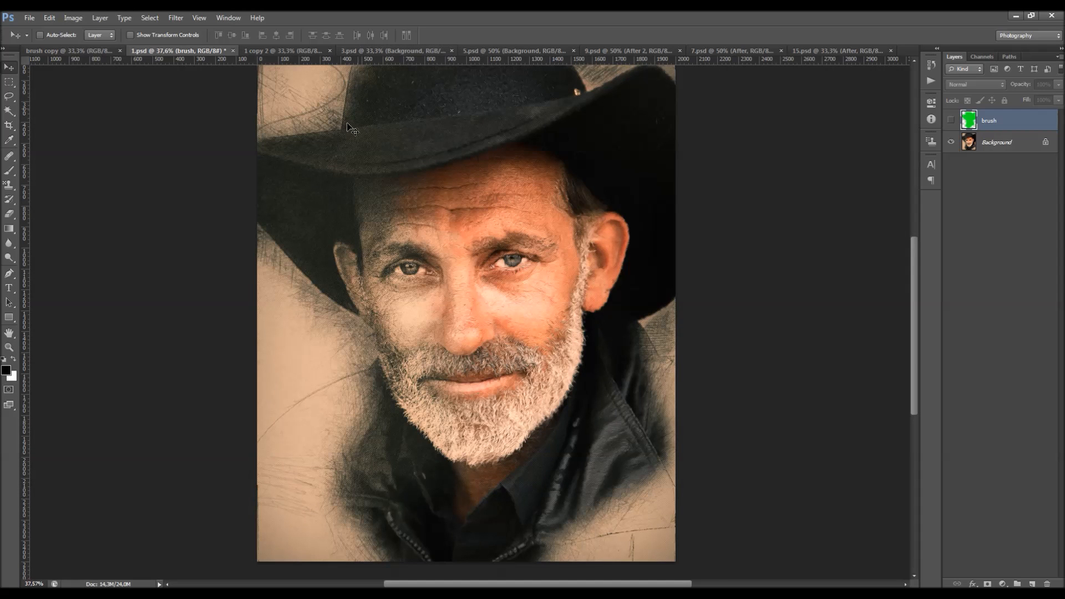
pyautogui.scroll(1, 457, 121)
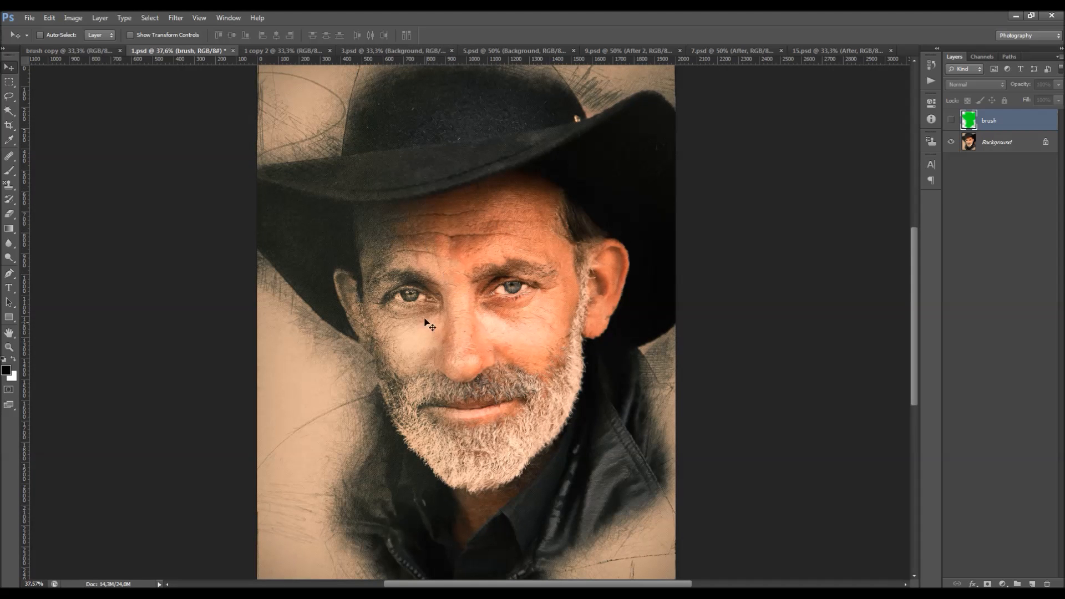
pyautogui.scroll(-1, 433, 331)
pyautogui.scroll(1, 431, 232)
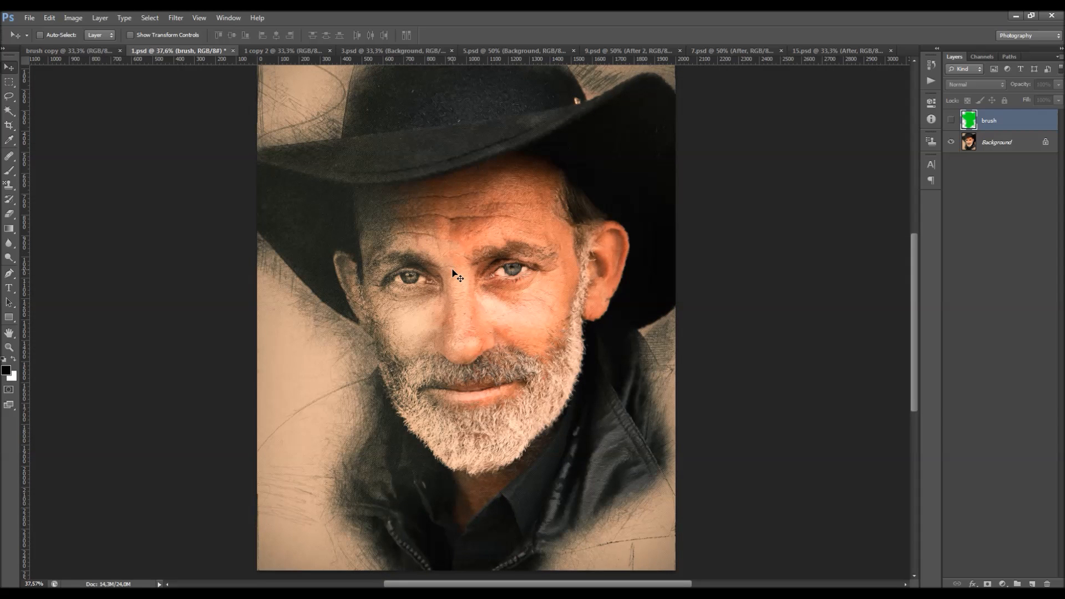
pyautogui.scroll(-1, 457, 283)
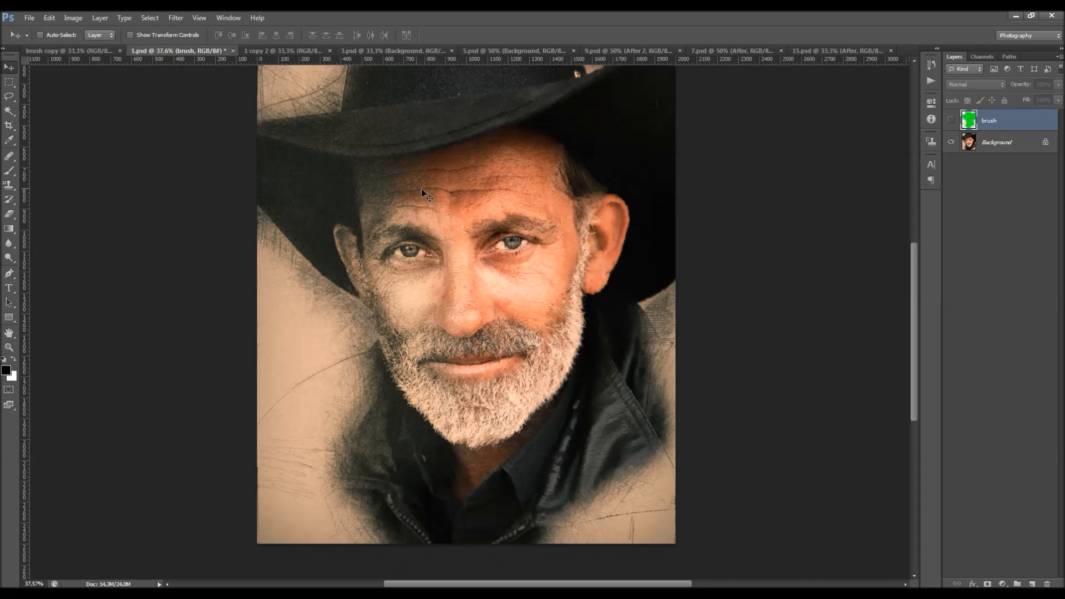
# Examine the pencil strokes and texture around the eyes, brows and beard at 100% zoom, and return to the whole portrait
pyautogui.press('z')
pyautogui.click(498, 233)
pyautogui.click(483, 286)
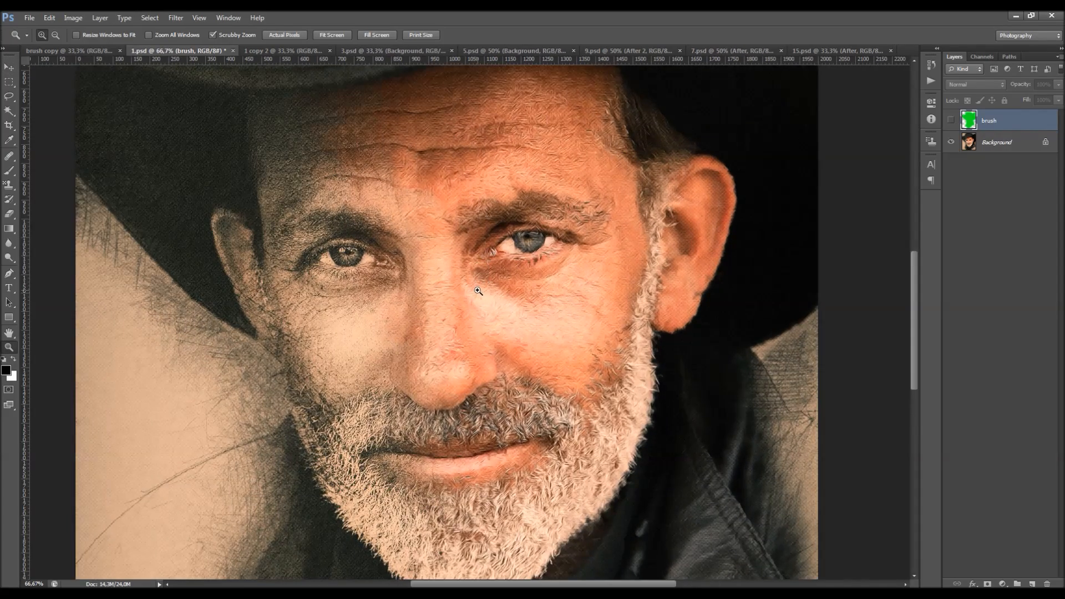
pyautogui.click(484, 289)
pyautogui.press('v')
pyautogui.scroll(2, 466, 225)
pyautogui.scroll(5, 466, 222)
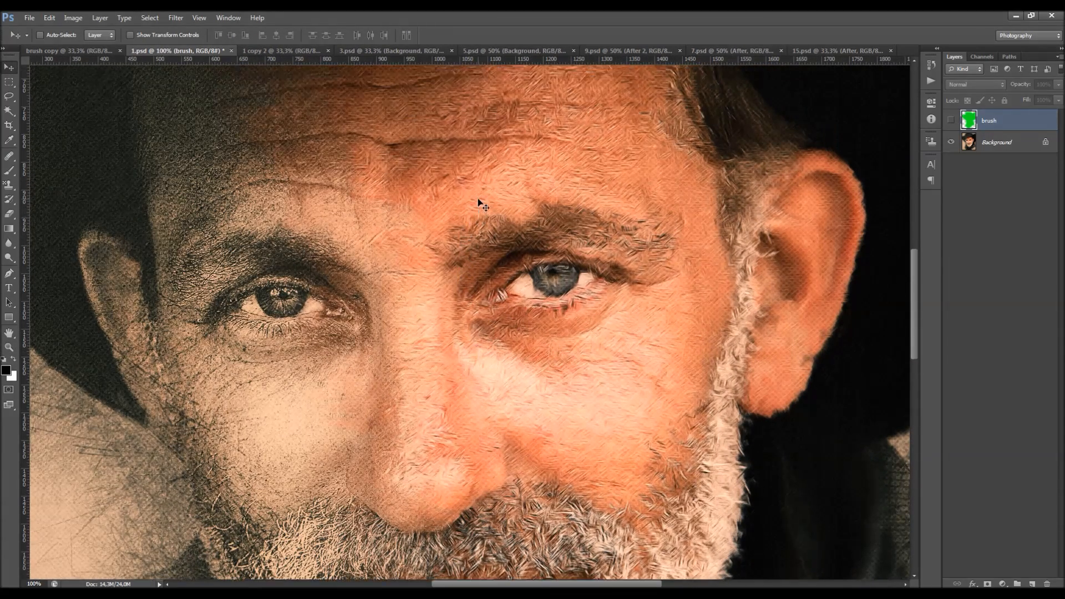
pyautogui.press('z')
pyautogui.keyDown('alt'); pyautogui.click(507, 196); pyautogui.keyUp('alt')
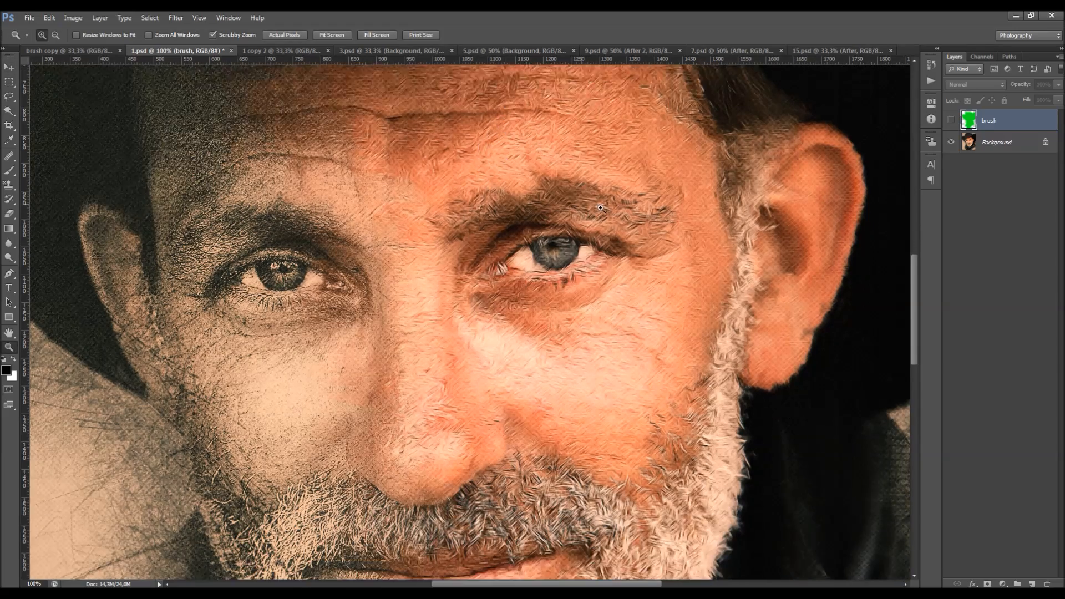
pyautogui.scroll(1, 519, 279)
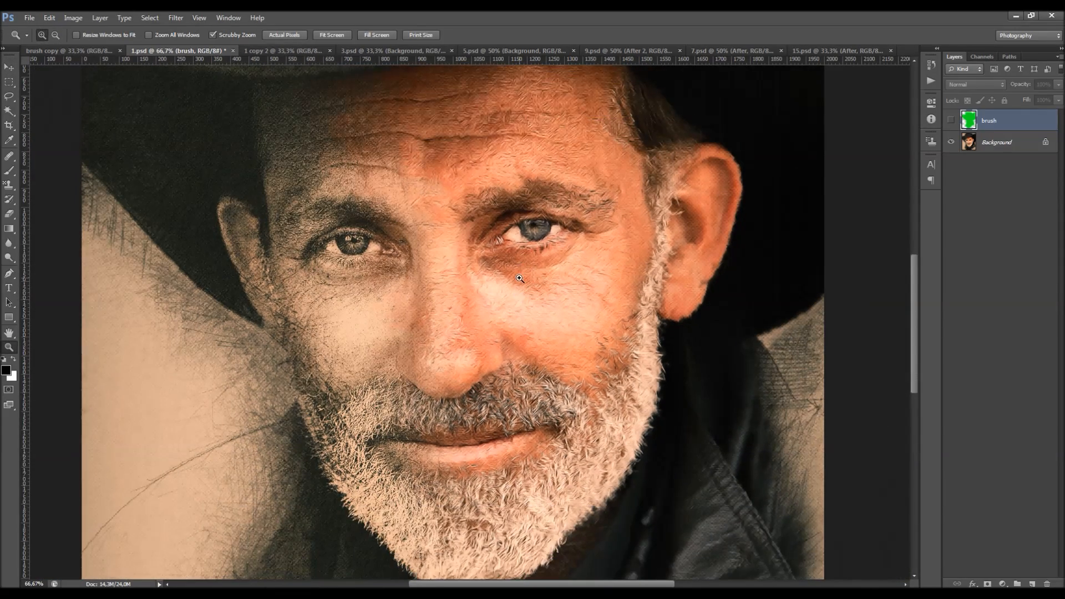
pyautogui.press('v')
pyautogui.hotkey('ctrl', '0')
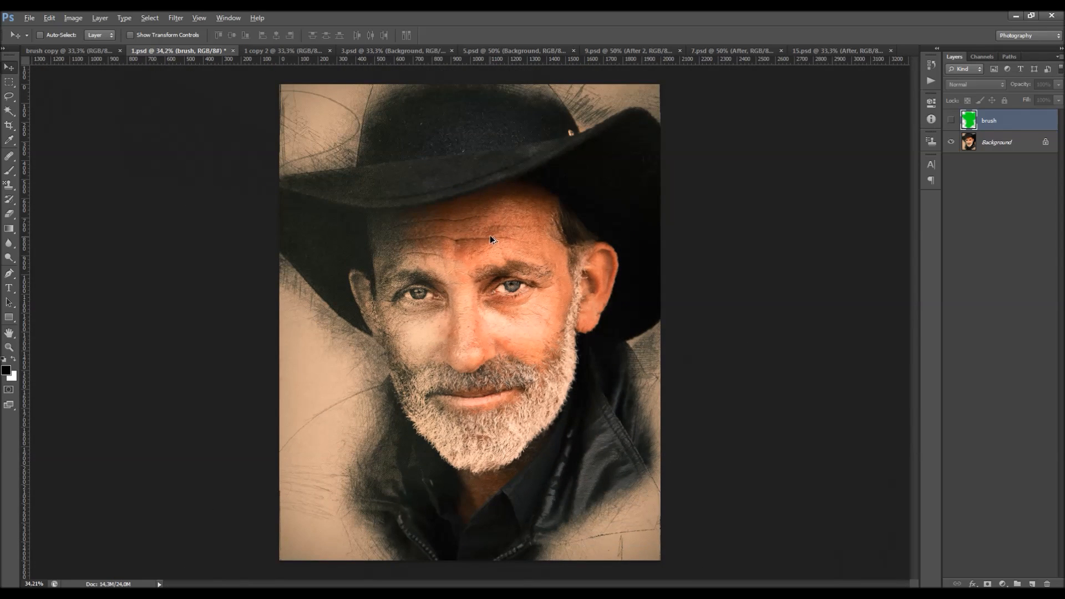
pyautogui.press('alt')
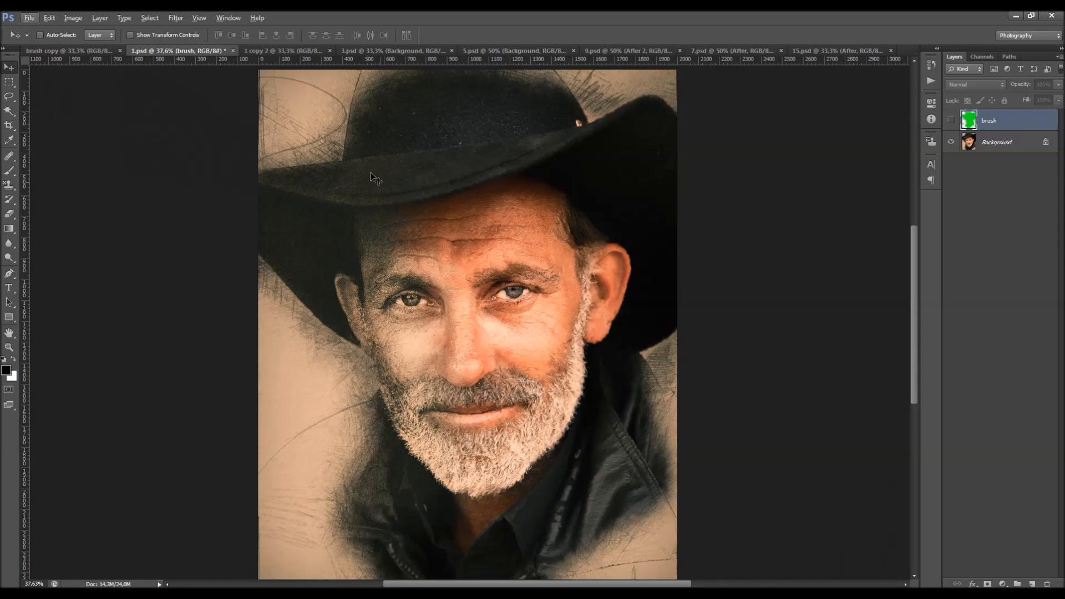
# View the sepia portrait in 1 copy 2, and make the After 2 and After 1 layers visible over the fox in 3.psd
pyautogui.click(279, 51)
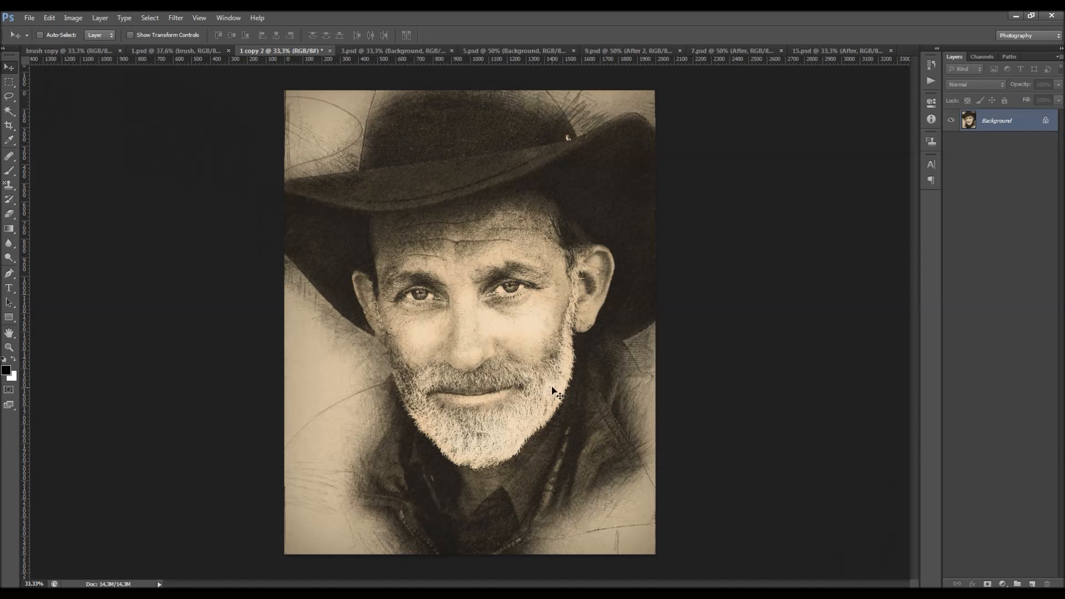
pyautogui.click(361, 52)
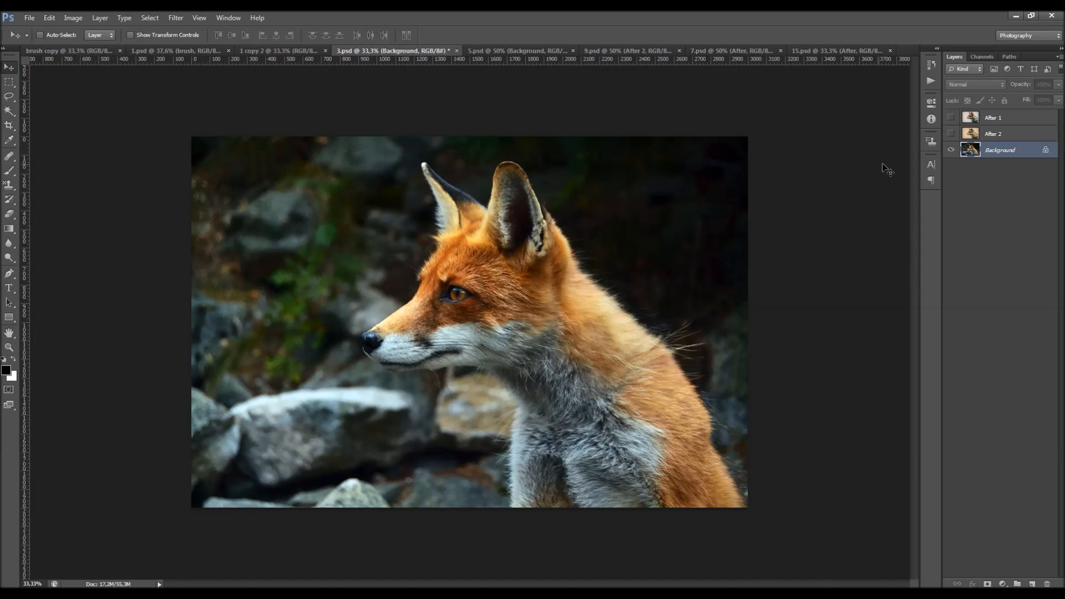
pyautogui.click(950, 134)
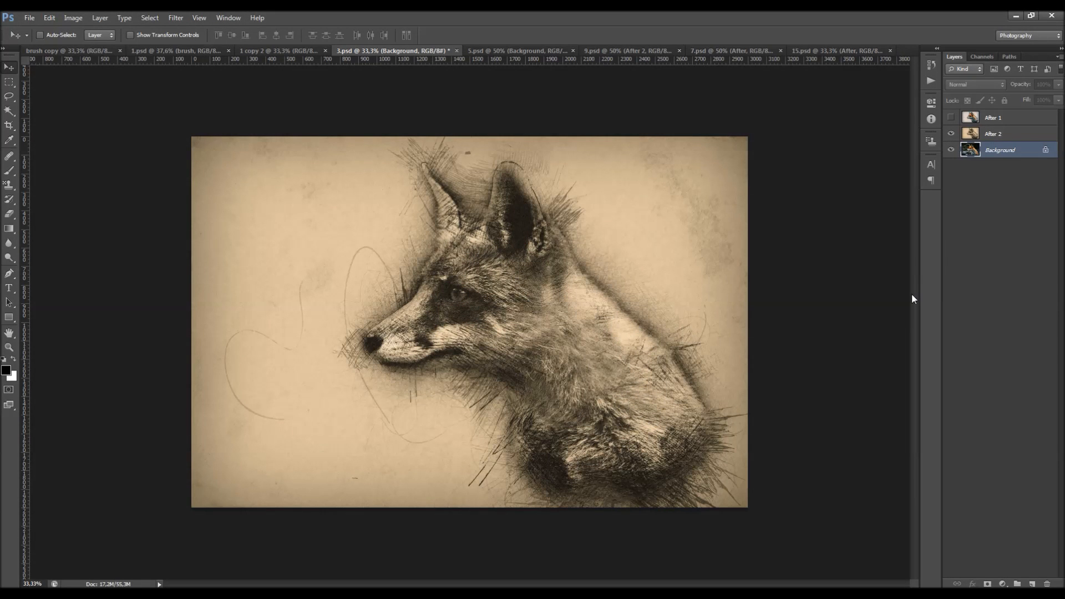
pyautogui.click(952, 119)
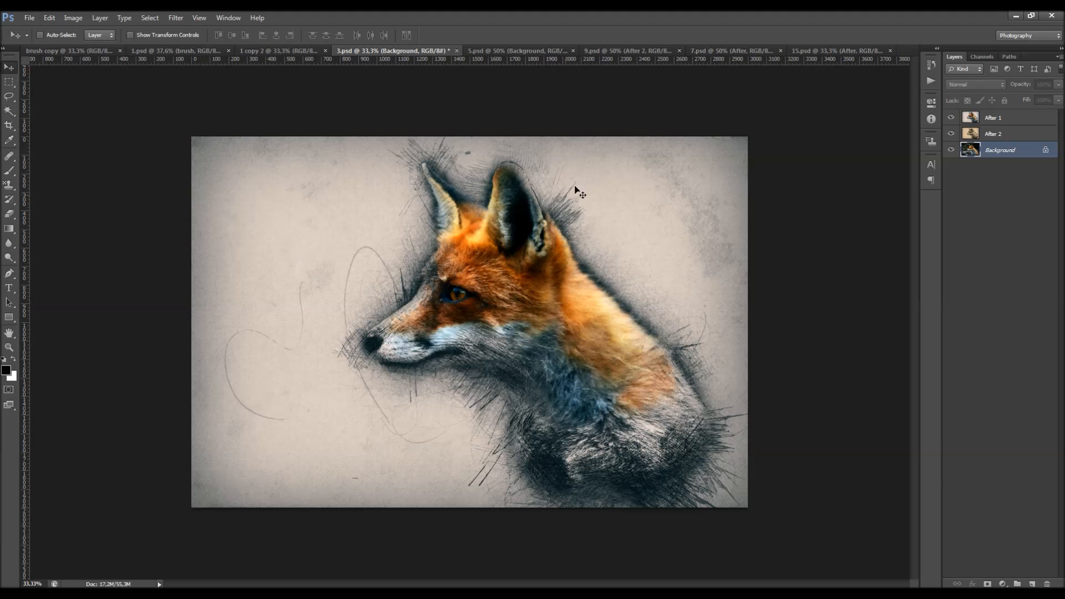
# Make the After 2 and After 1 sketch layers visible over the kingfisher photo in 5.psd
pyautogui.click(492, 51)
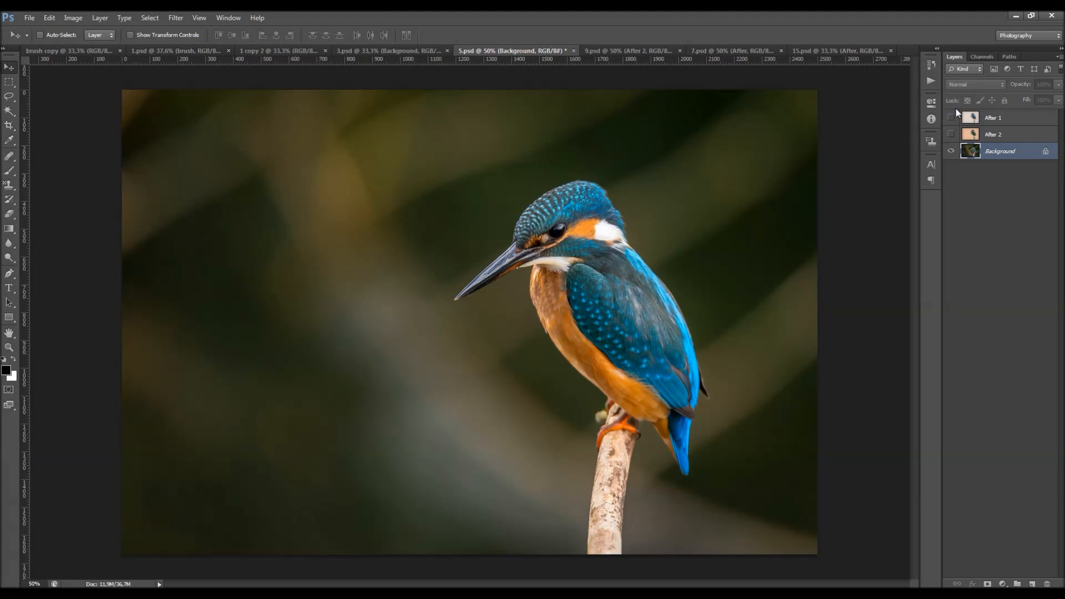
pyautogui.click(952, 135)
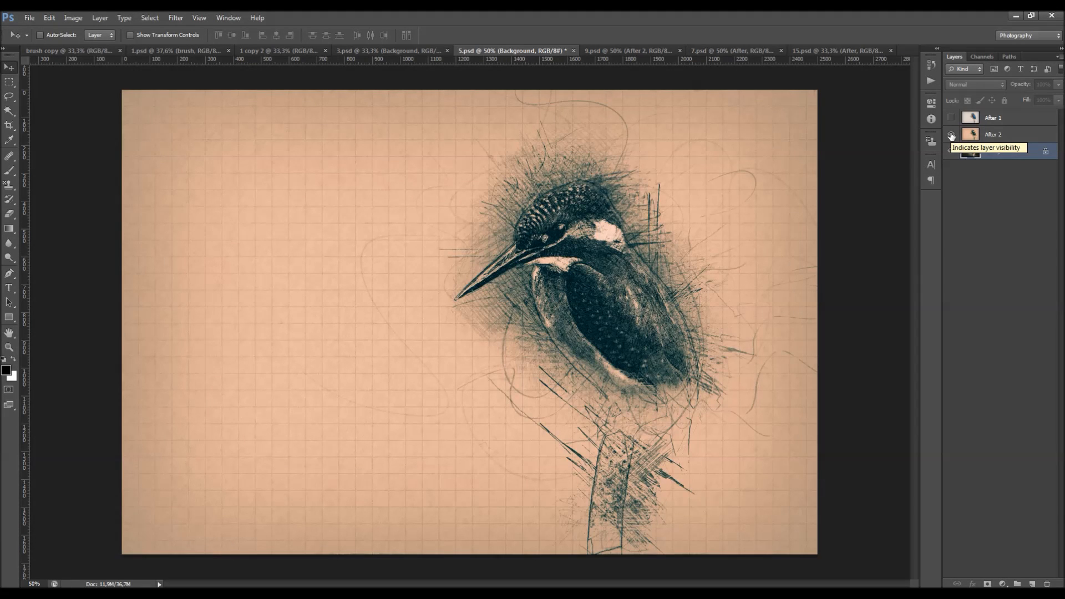
pyautogui.click(951, 117)
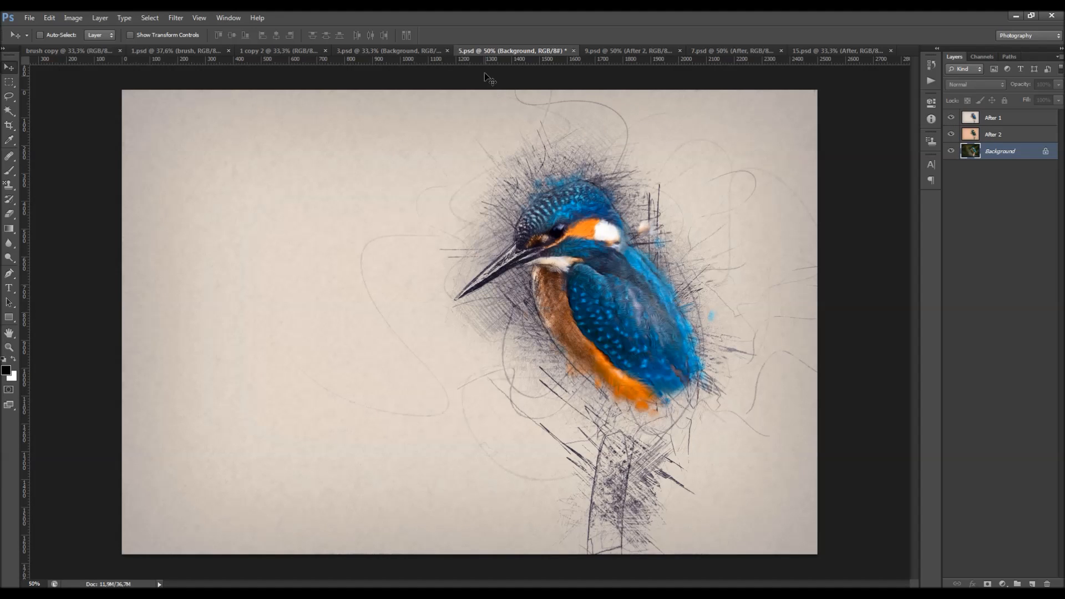
# Make the After 2 and After 1 sketch layers visible over the woman's portrait in 9.psd
pyautogui.click(596, 49)
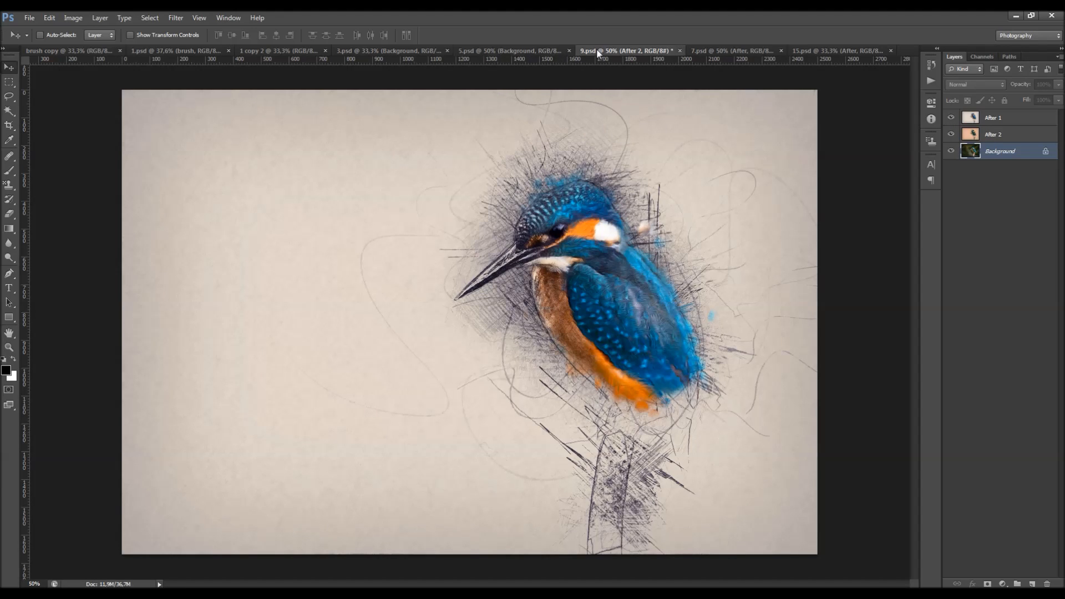
pyautogui.click(951, 135)
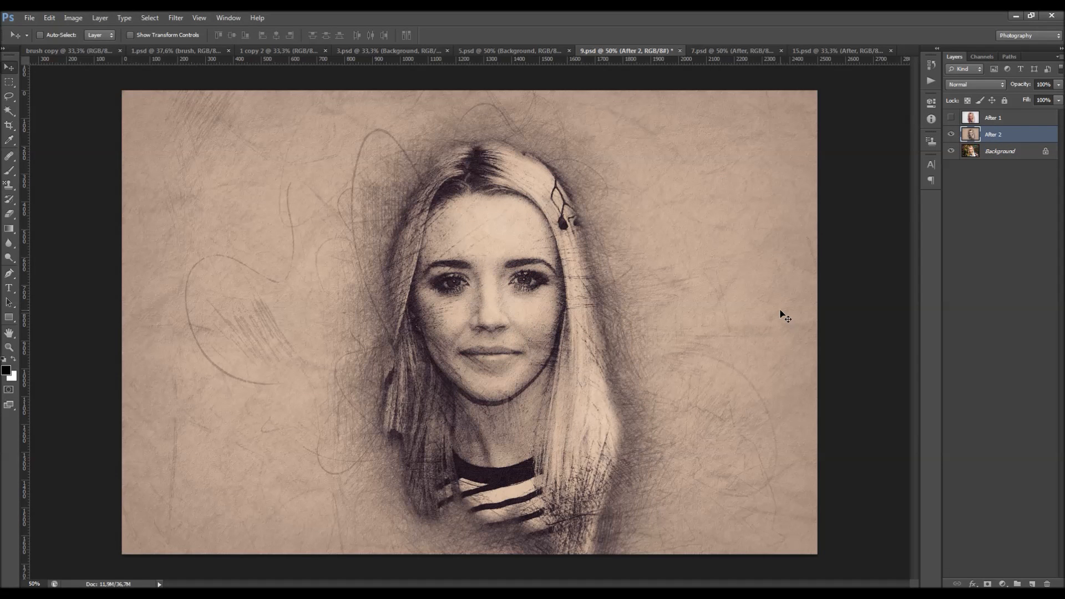
pyautogui.click(951, 117)
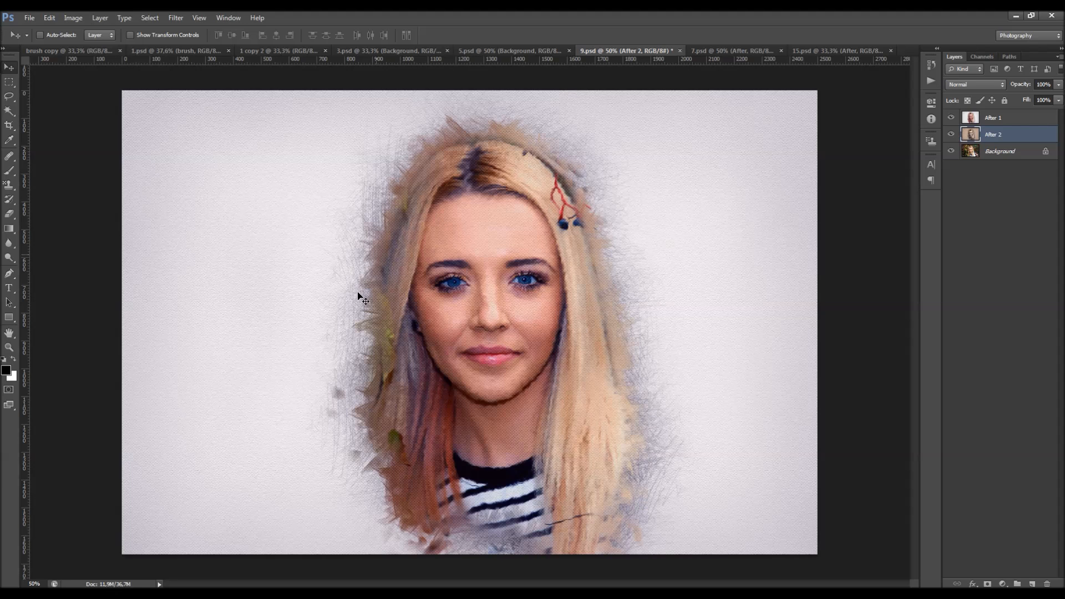
# Revisit the kingfisher sketch, and make the After layer visible over the horse in 7.psd and over the knight in 15.psd
pyautogui.click(422, 50)
pyautogui.click(477, 51)
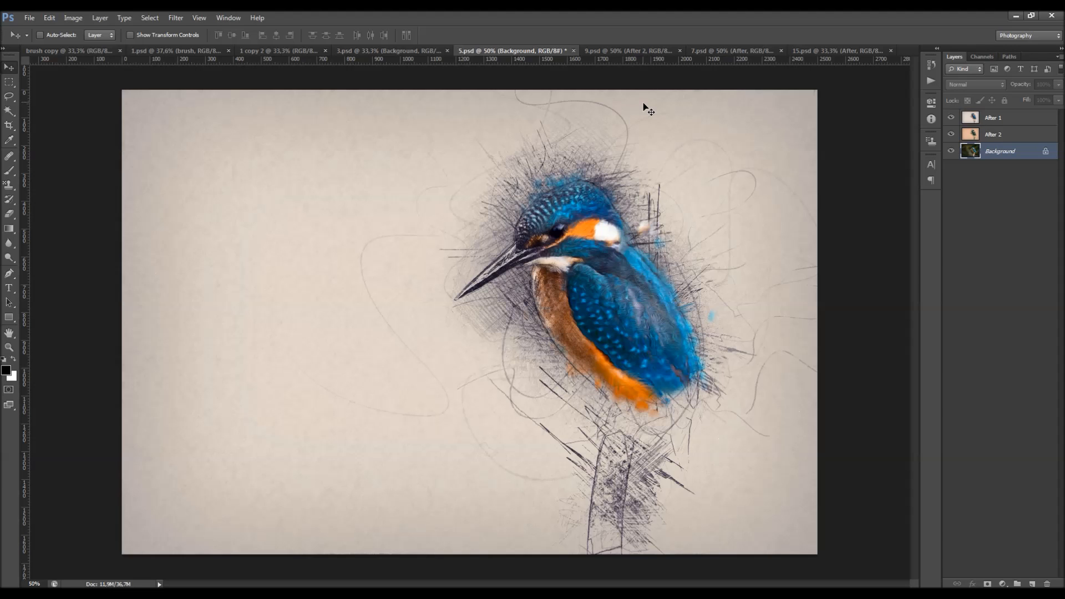
pyautogui.click(703, 55)
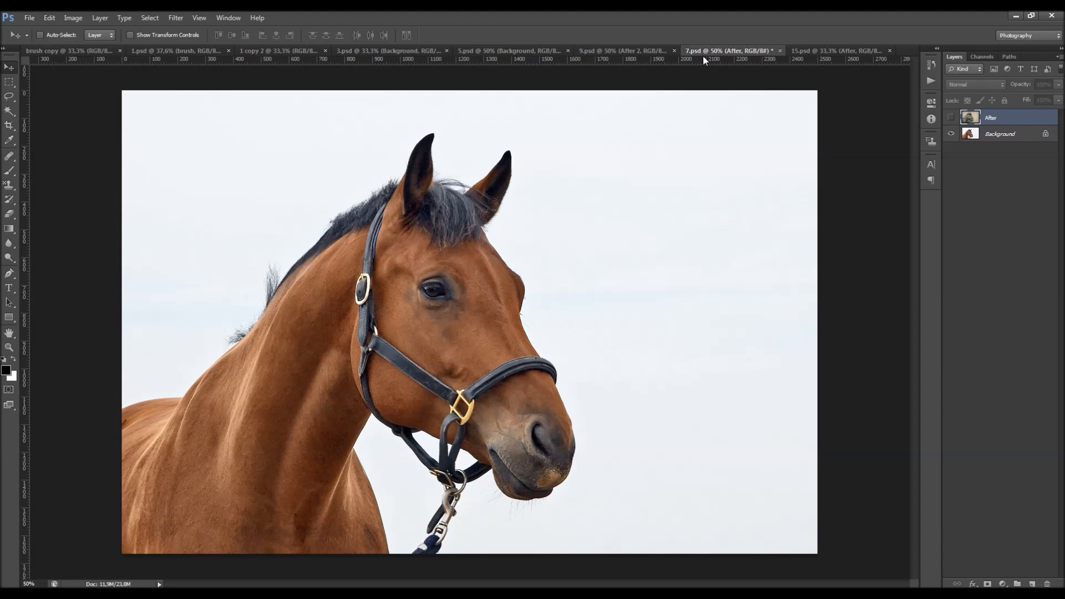
pyautogui.click(951, 118)
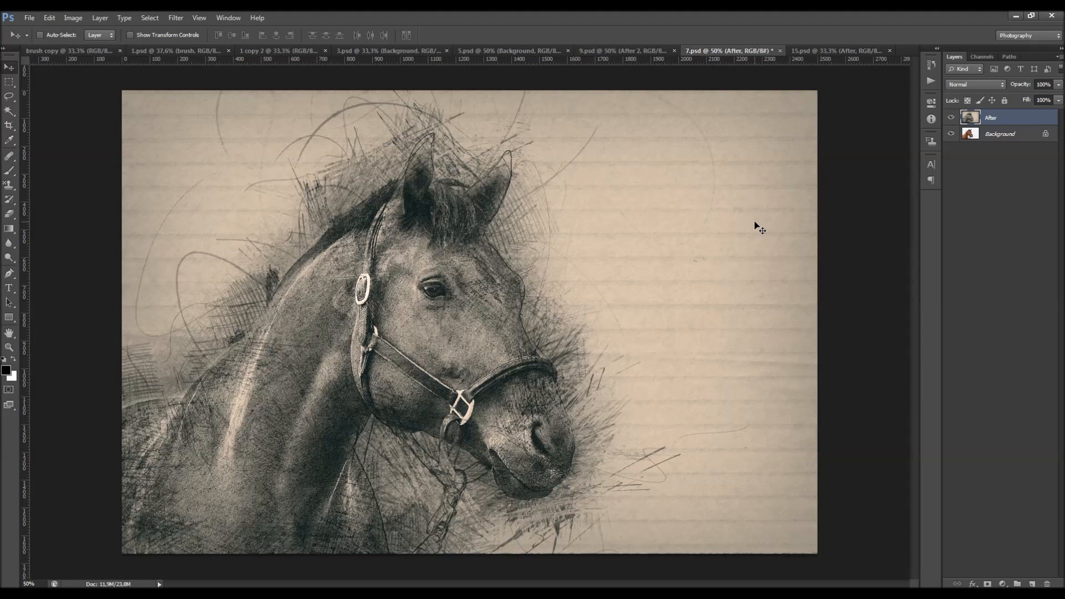
pyautogui.click(820, 51)
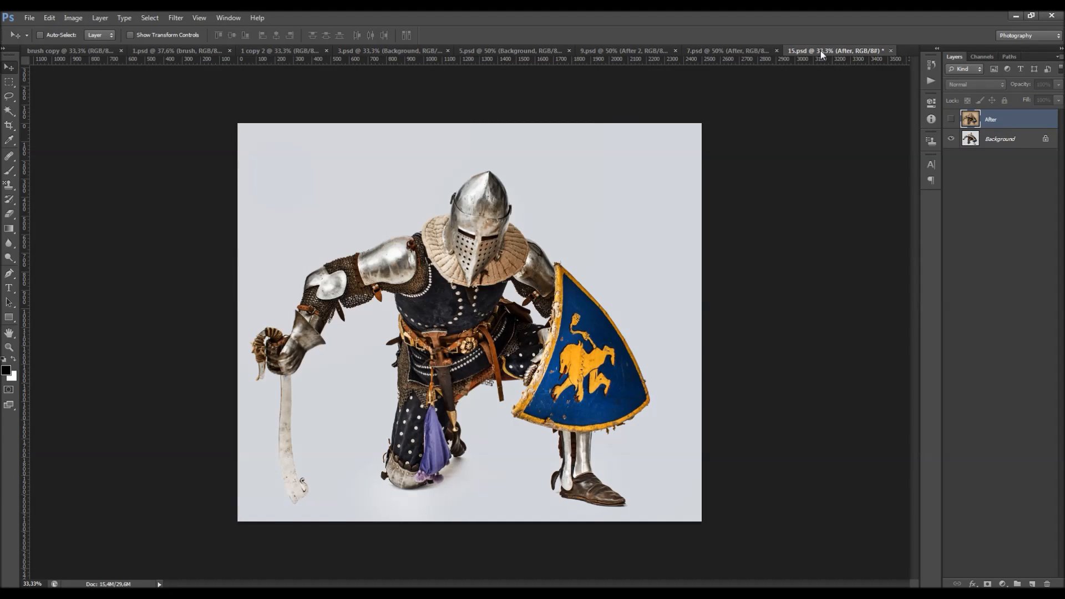
pyautogui.click(951, 120)
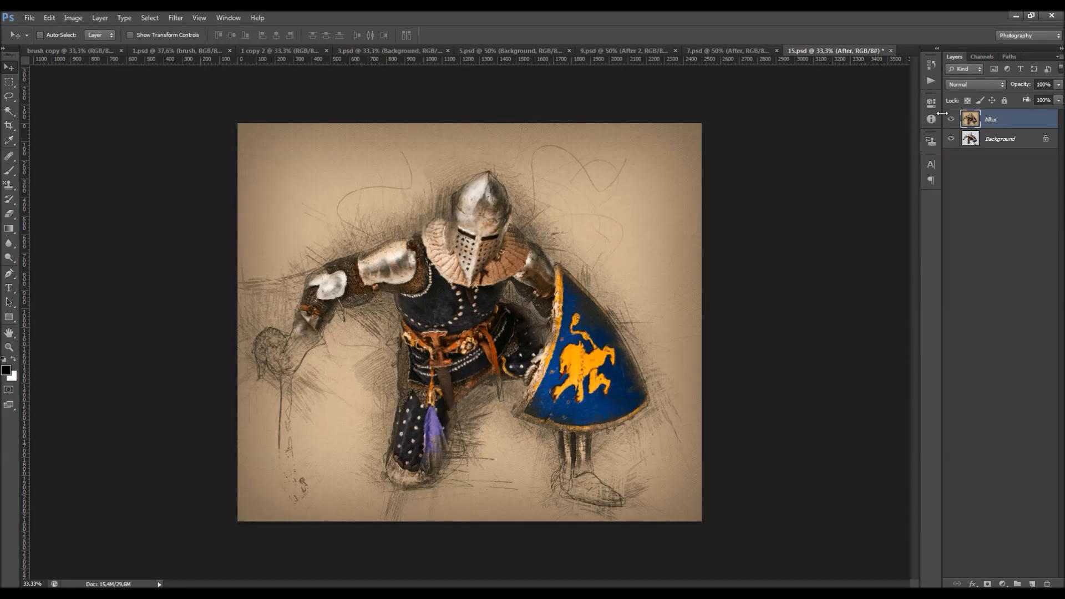
# Examine the knight's sketch effect at 50% zoom, covering the armour, the shield and the pencil lines around the legs
pyautogui.press('z')
pyautogui.click(481, 306)
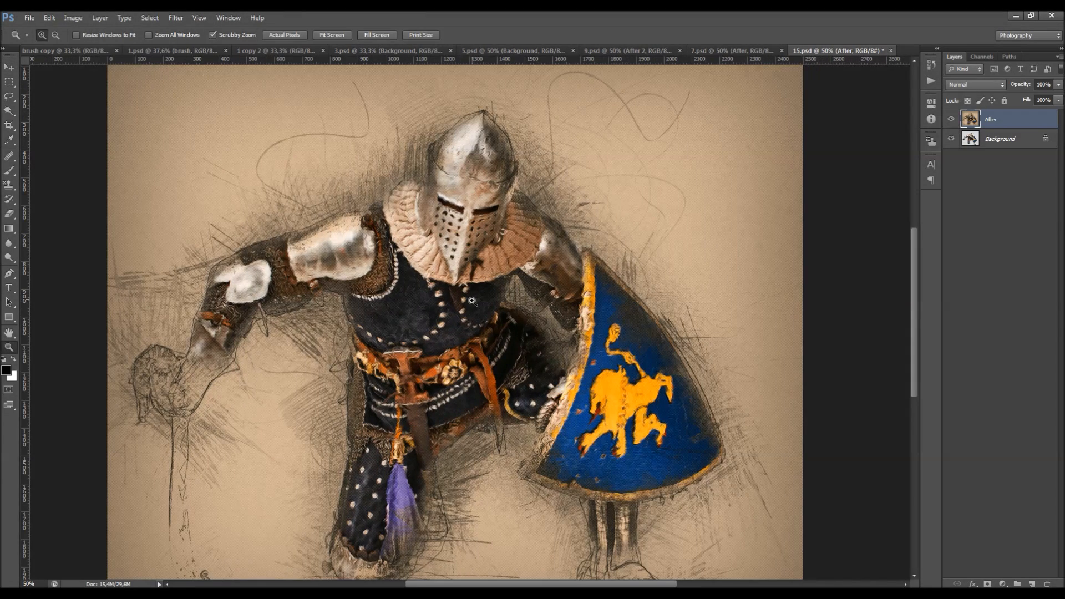
pyautogui.scroll(-3, 487, 337)
pyautogui.press('v')
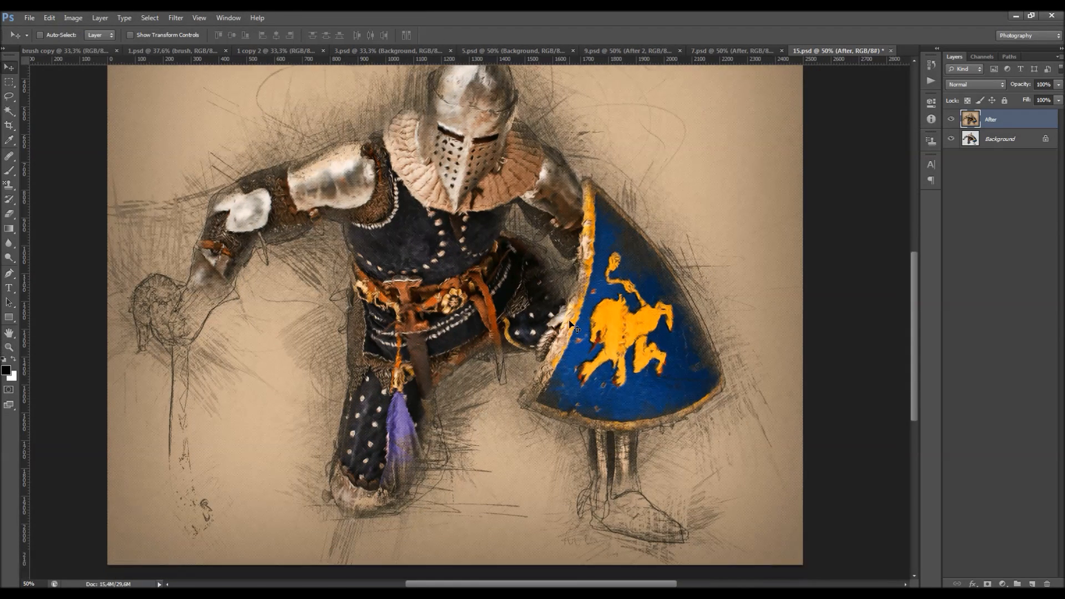
pyautogui.scroll(-1, 501, 314)
pyautogui.scroll(3, 523, 387)
pyautogui.scroll(-2, 554, 380)
pyautogui.scroll(-1, 555, 377)
pyautogui.scroll(-1, 575, 321)
pyautogui.scroll(-1, 577, 377)
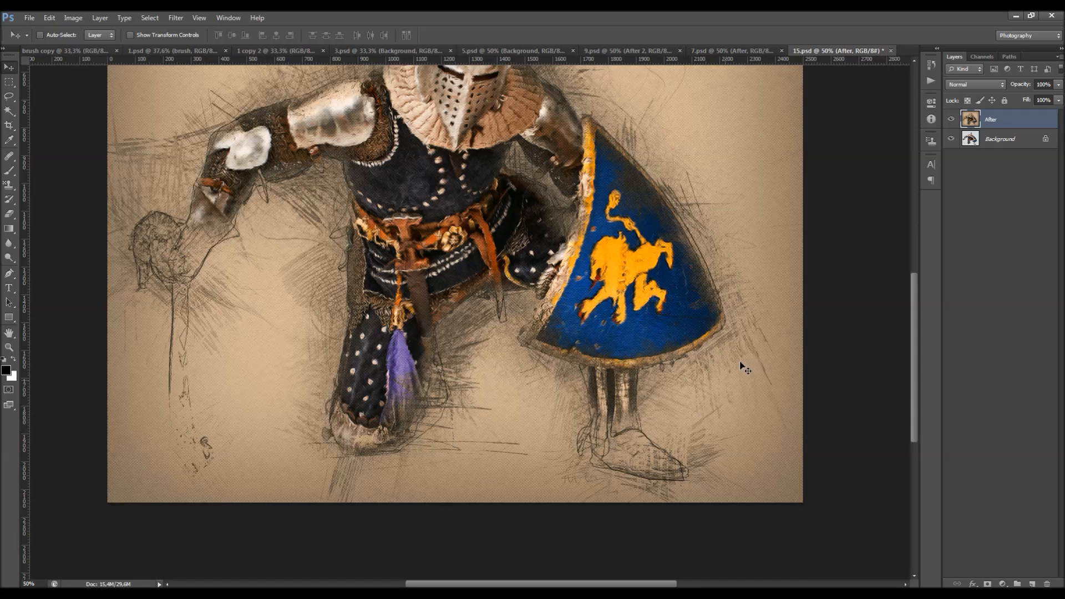
pyautogui.scroll(3, 745, 369)
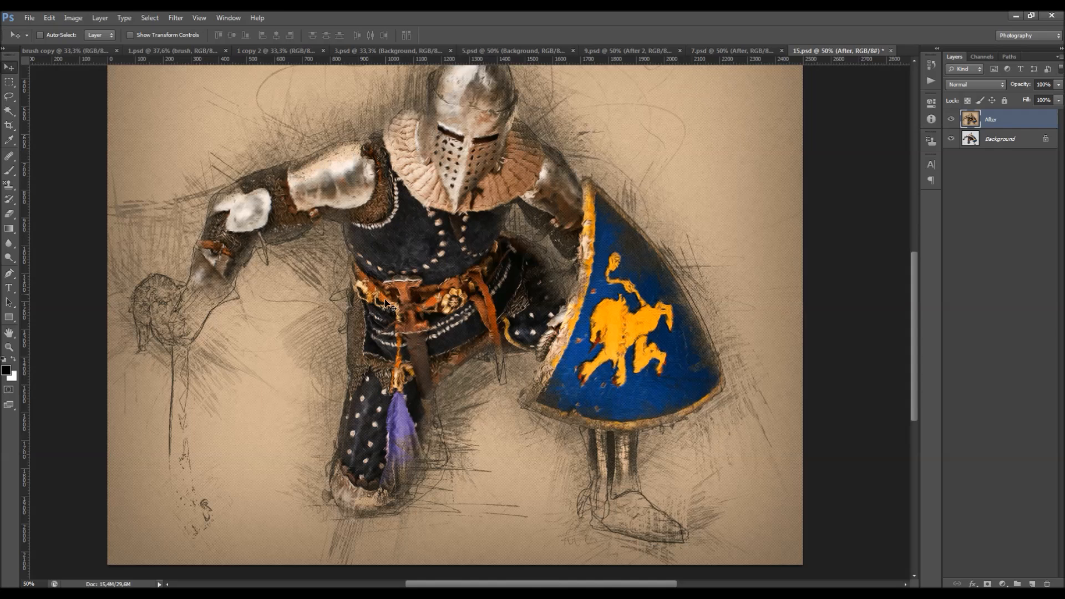
pyautogui.scroll(-1, 391, 306)
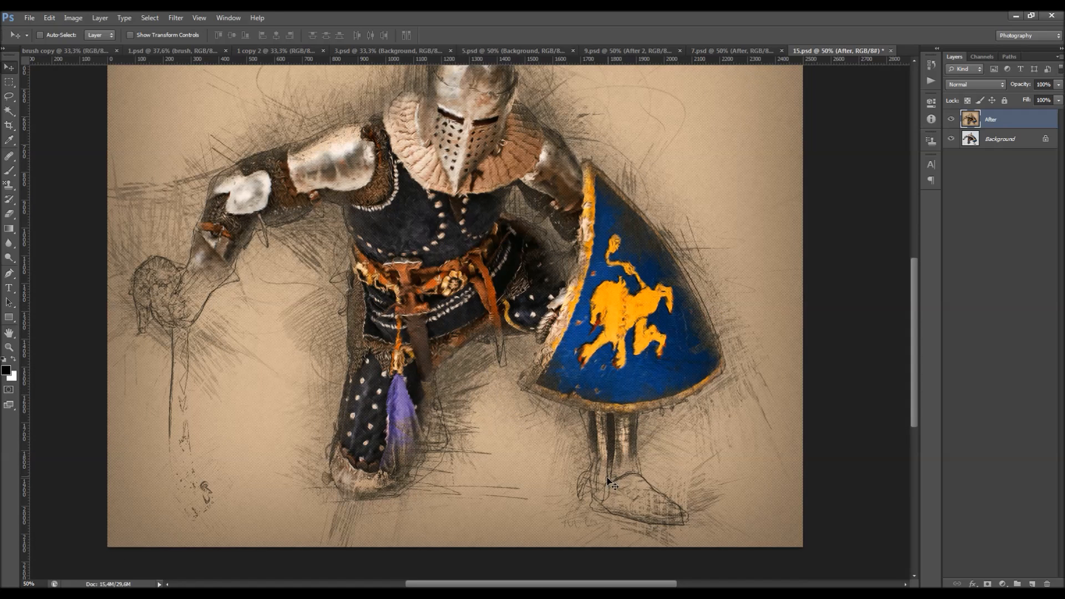
pyautogui.scroll(3, 563, 252)
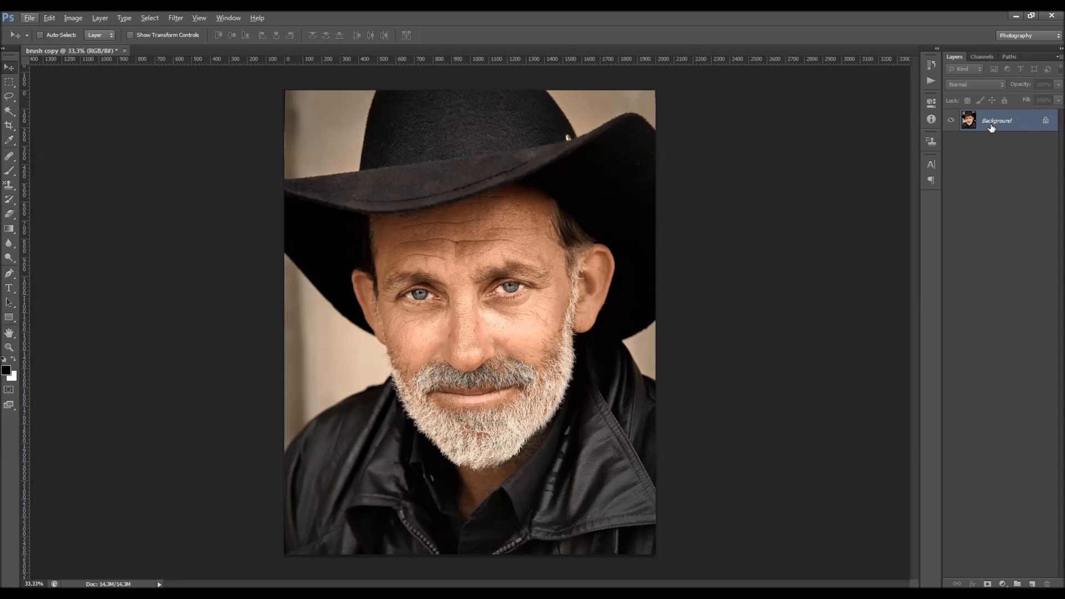
# Convert the Background into a regular layer, and turn that layer back into a Background layer
pyautogui.doubleClick(1018, 125)
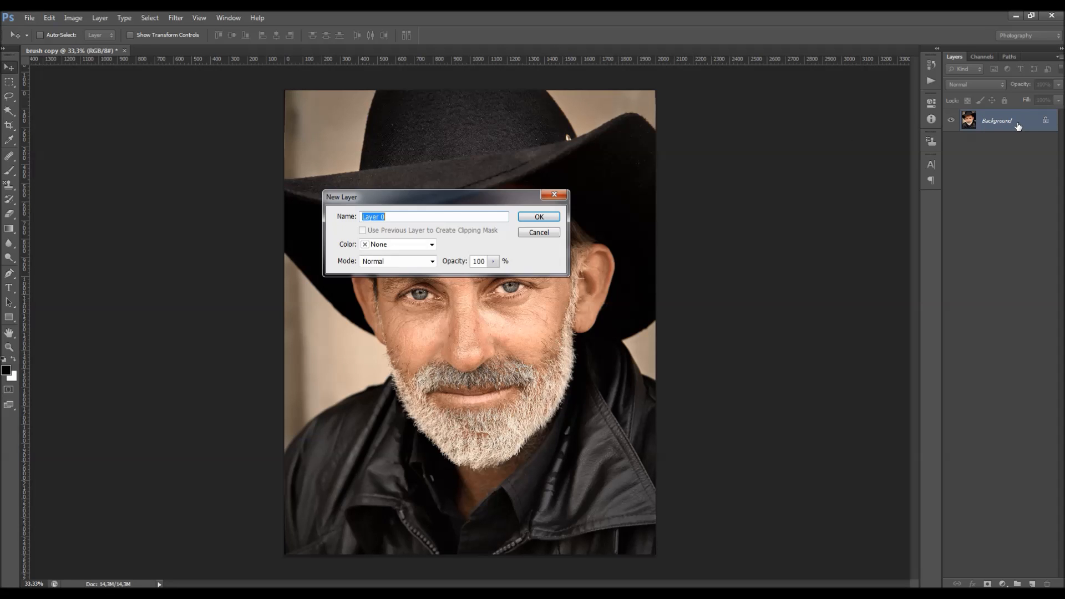
pyautogui.press('Return')
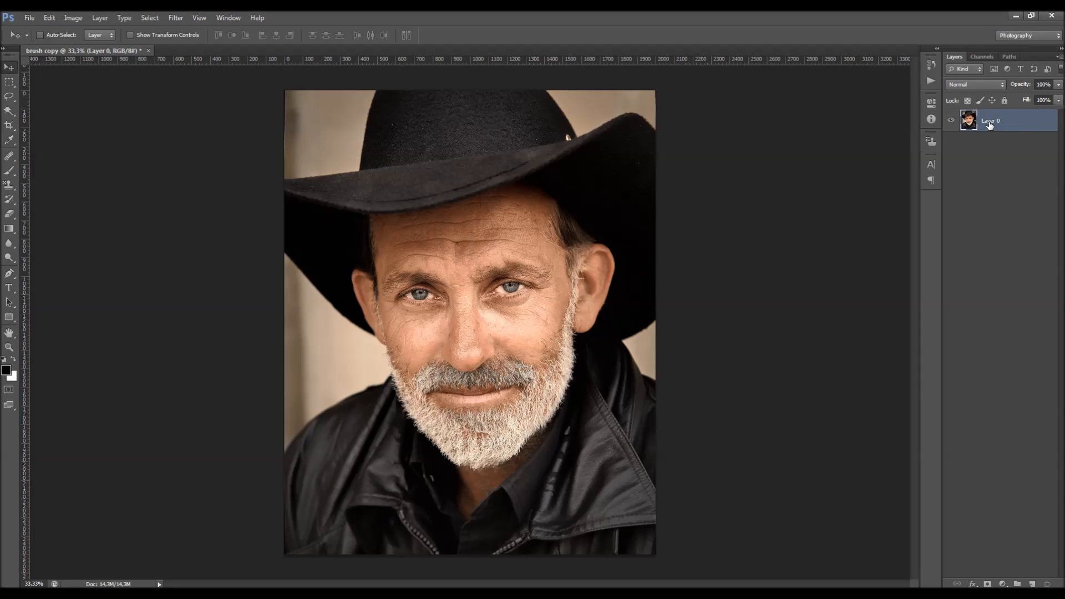
pyautogui.click(100, 18)
pyautogui.moveTo(118, 35)
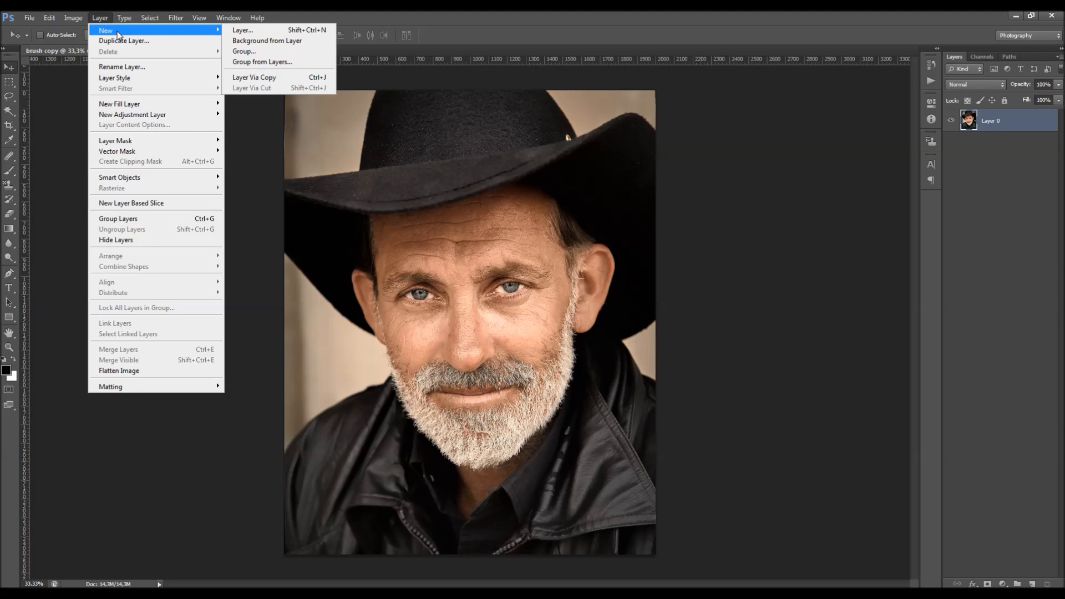
pyautogui.click(311, 44)
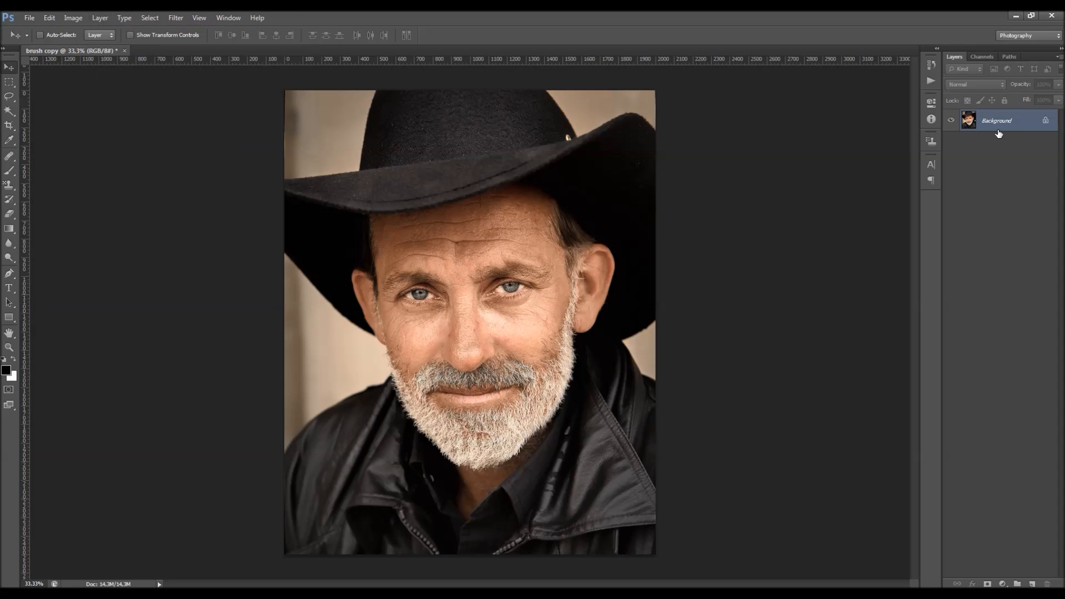
# Check the Layers Panel Options, in particular the setting that adds "copy" to copied layers and groups
pyautogui.click(1060, 56)
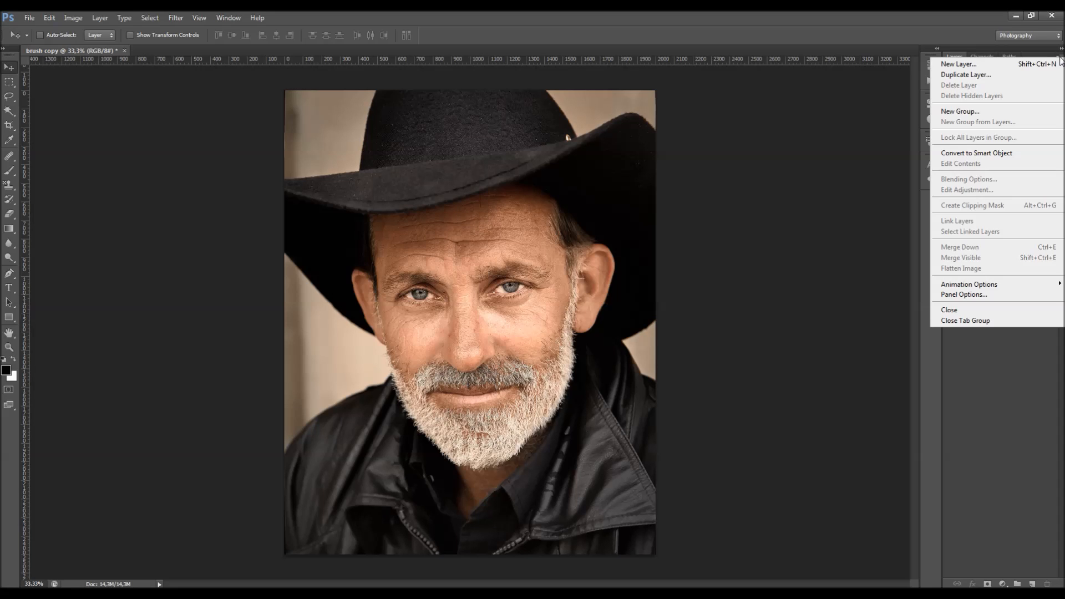
pyautogui.click(995, 295)
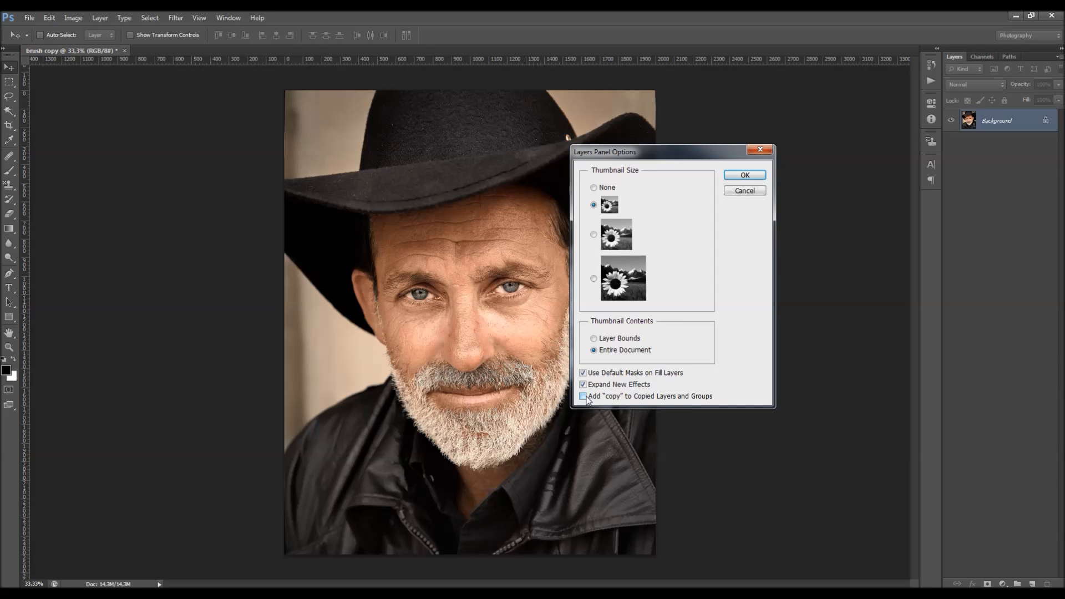
pyautogui.click(768, 151)
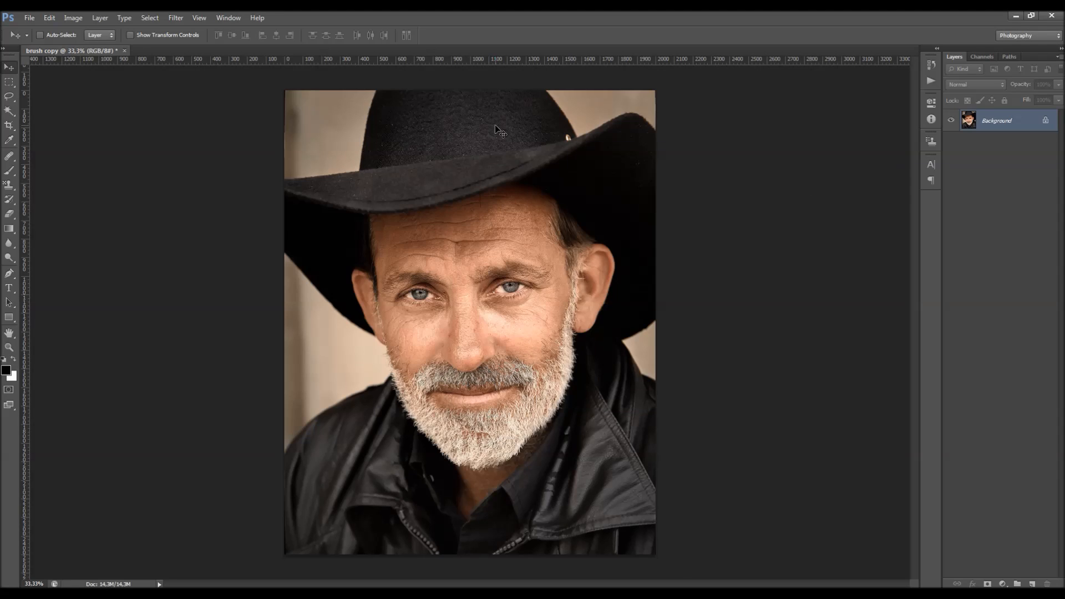
# Check the portrait's pixel width, height and resolution in the Image Size settings
pyautogui.moveTo(80, 30)
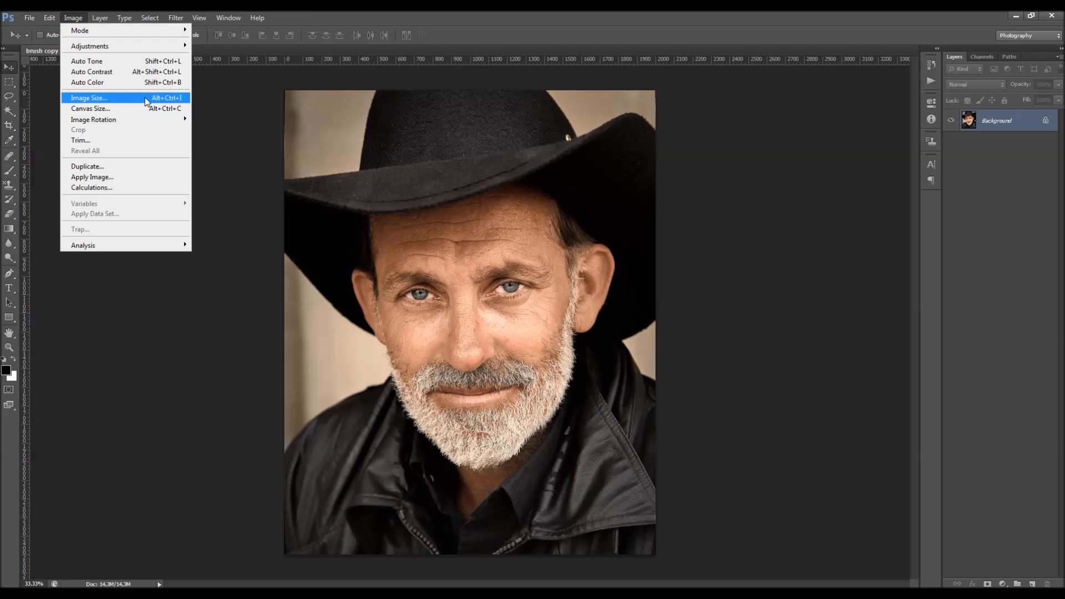
pyautogui.click(89, 98)
pyautogui.moveTo(664, 194); pyautogui.dragTo(751, 235)
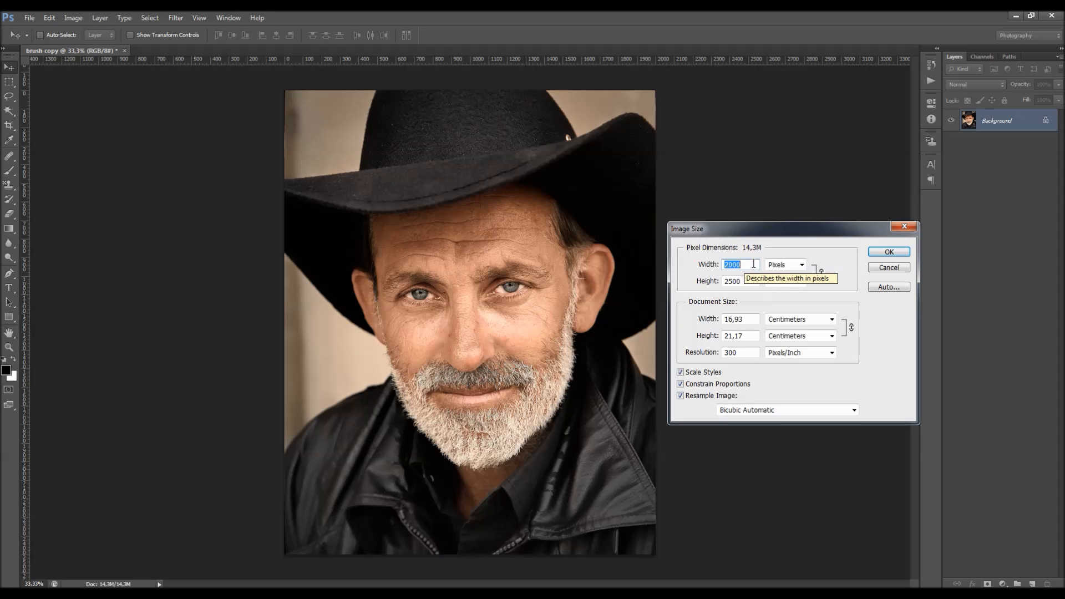
pyautogui.press('Tab')
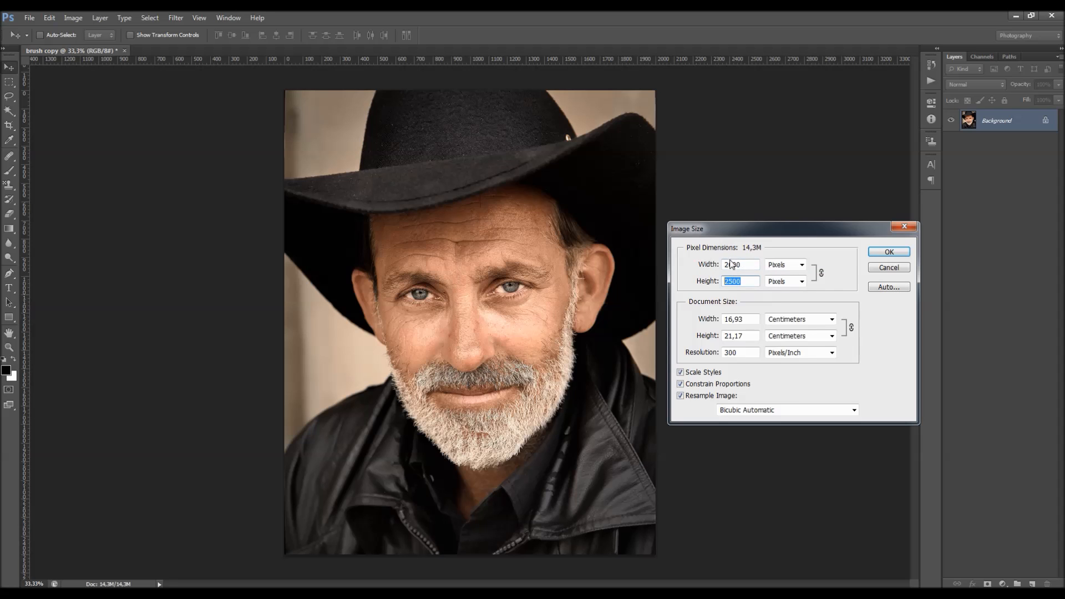
pyautogui.click(889, 253)
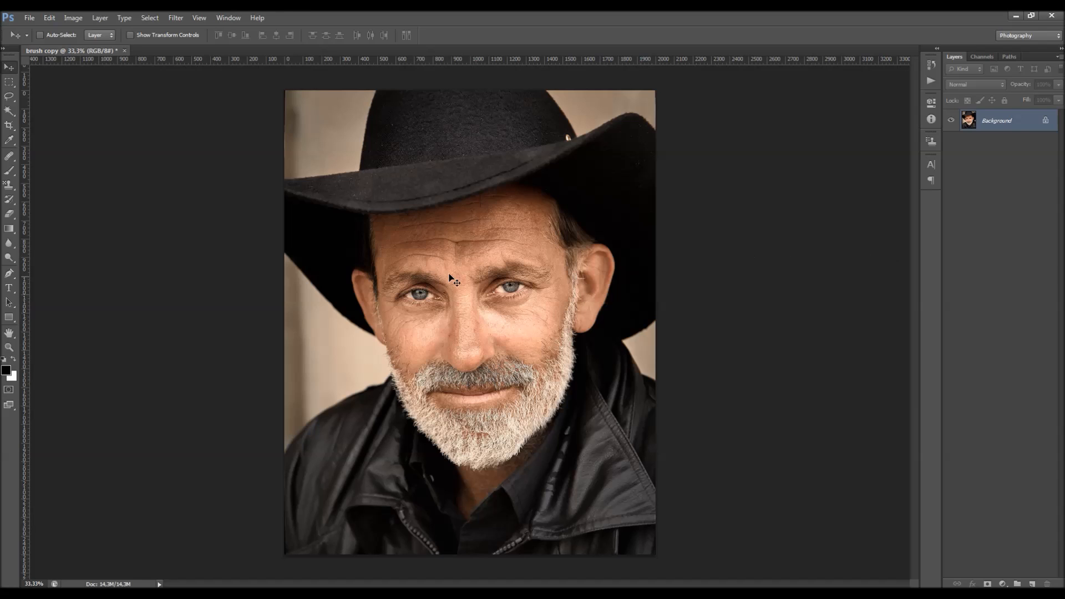
# Collapse the Default Actions set and load the Sketch Paint action file
pyautogui.click(229, 19)
pyautogui.click(255, 74)
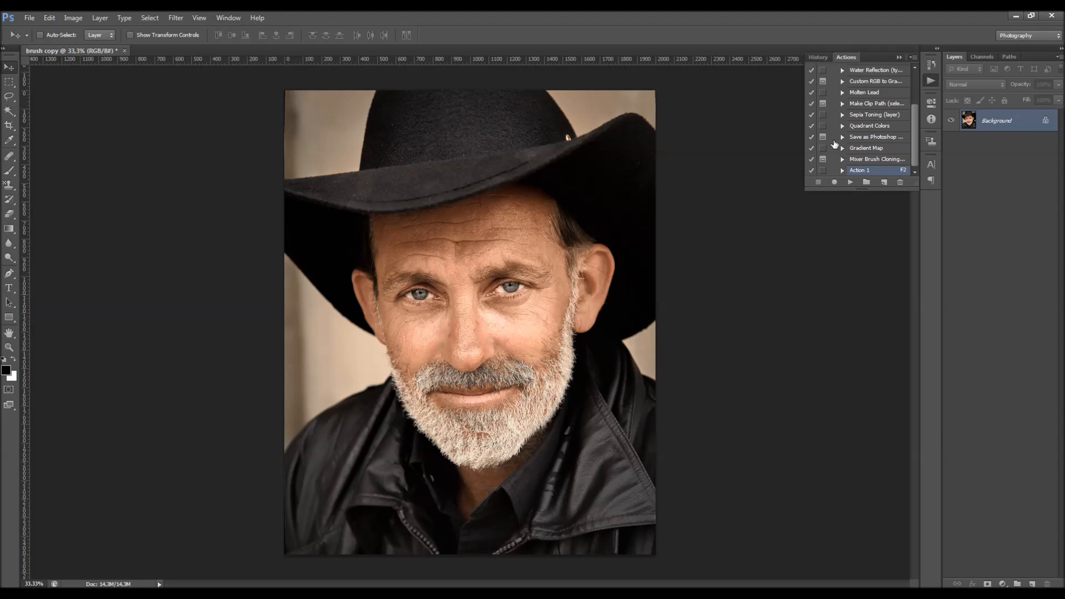
pyautogui.click(833, 69)
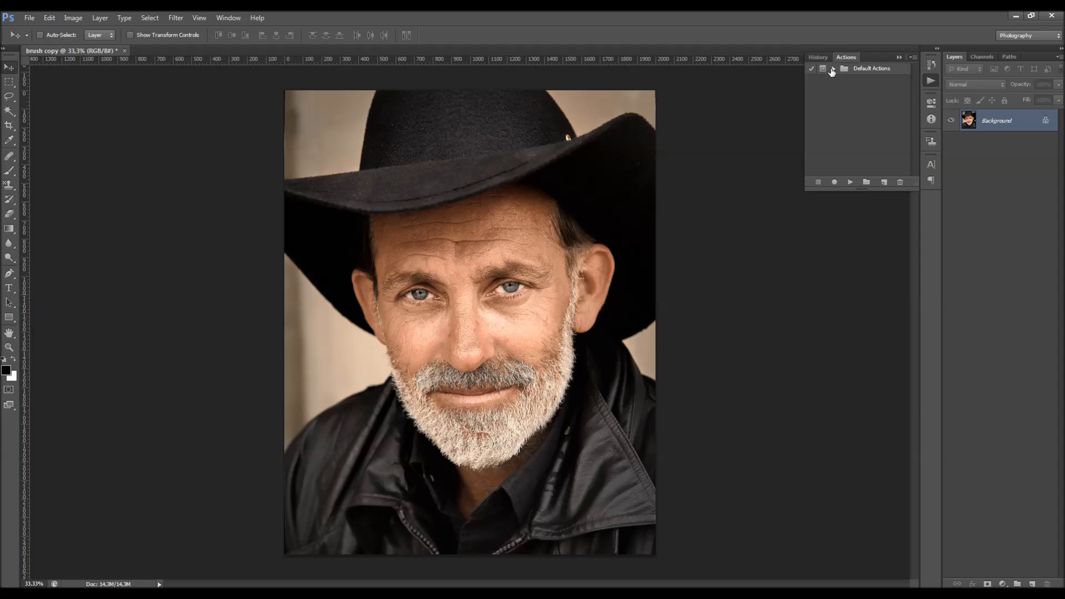
pyautogui.click(912, 57)
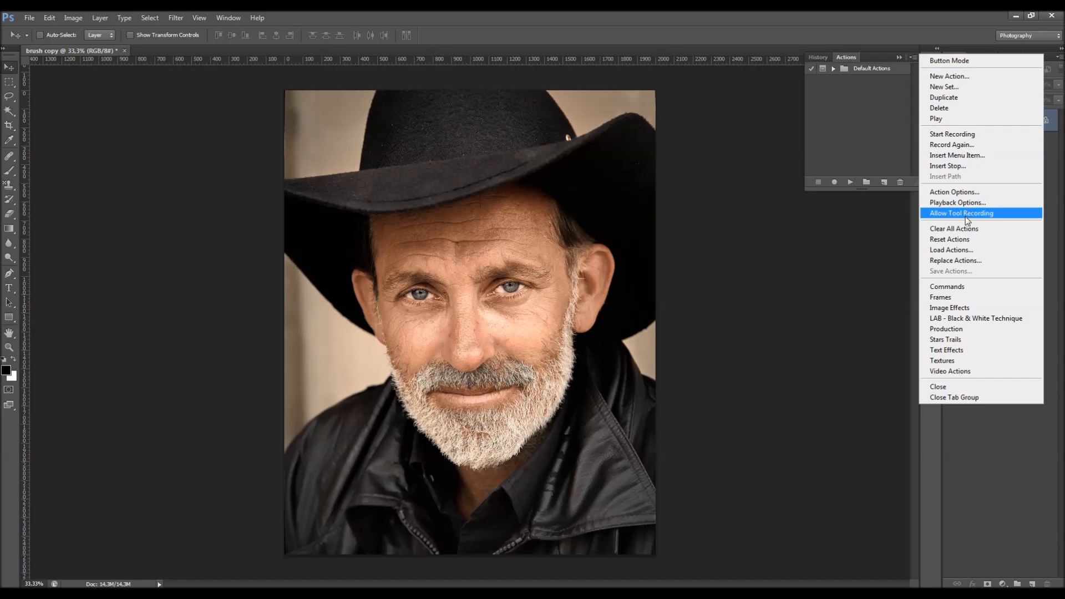
pyautogui.click(953, 250)
pyautogui.click(111, 93)
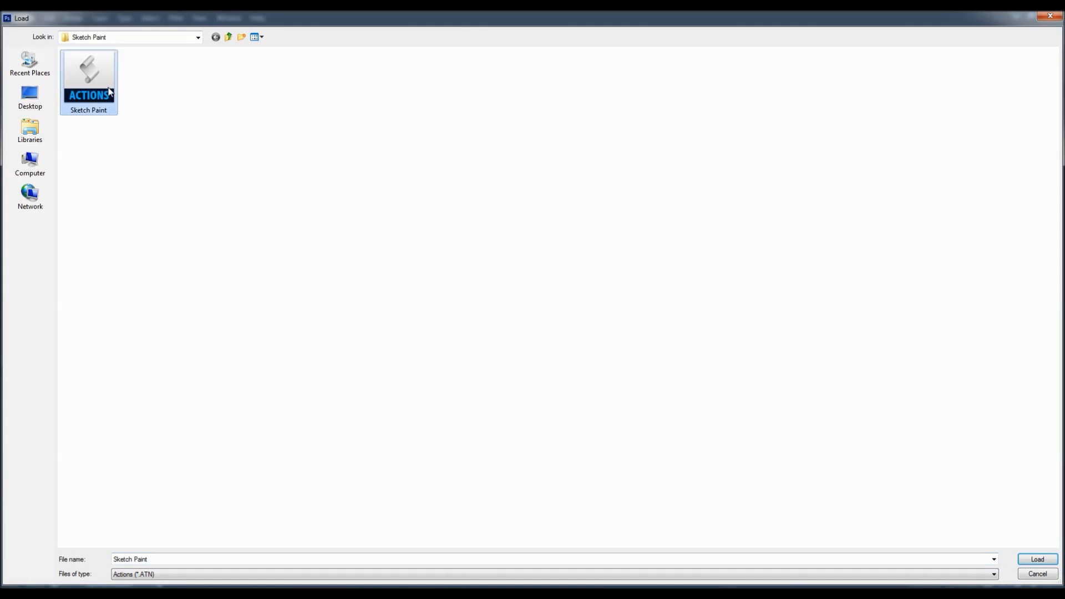
pyautogui.click(1035, 558)
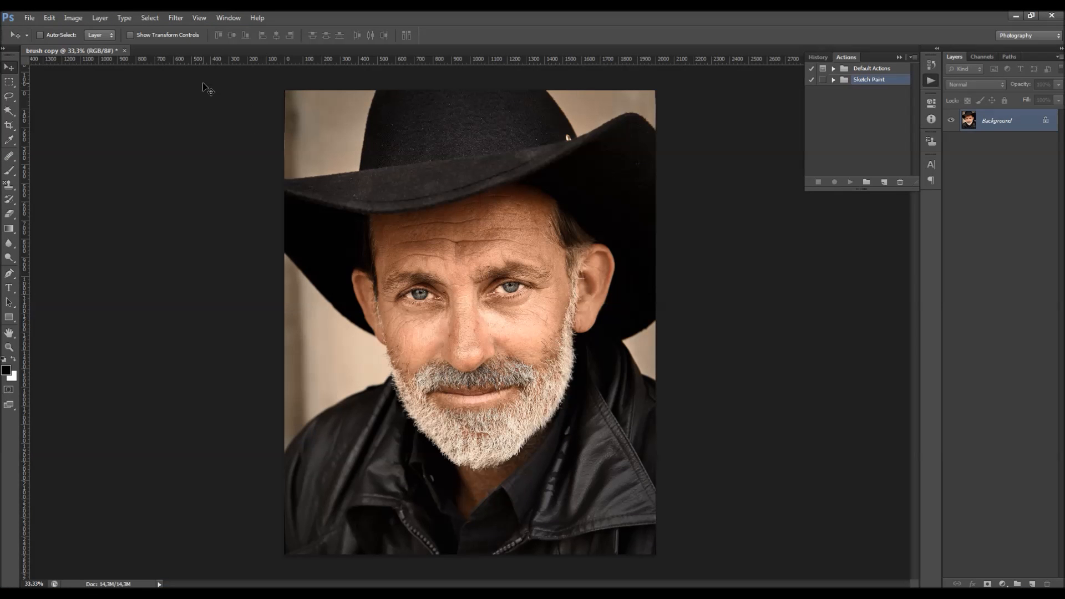
# Load the Sketch Paint Brushes file into the Brush tool's presets and look through the added brushes
pyautogui.click(9, 170)
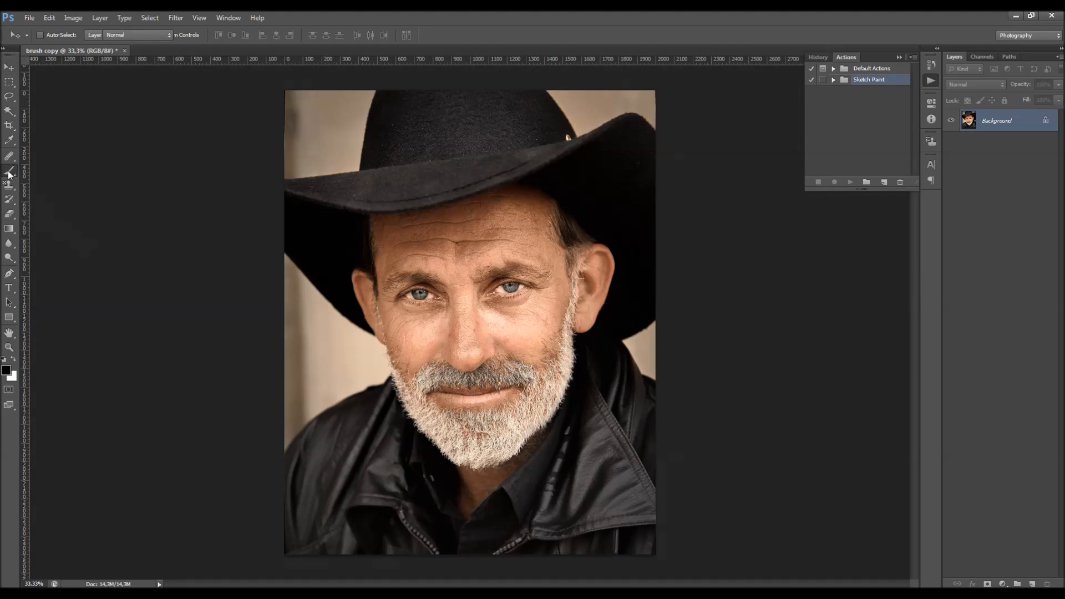
pyautogui.rightClick(426, 205)
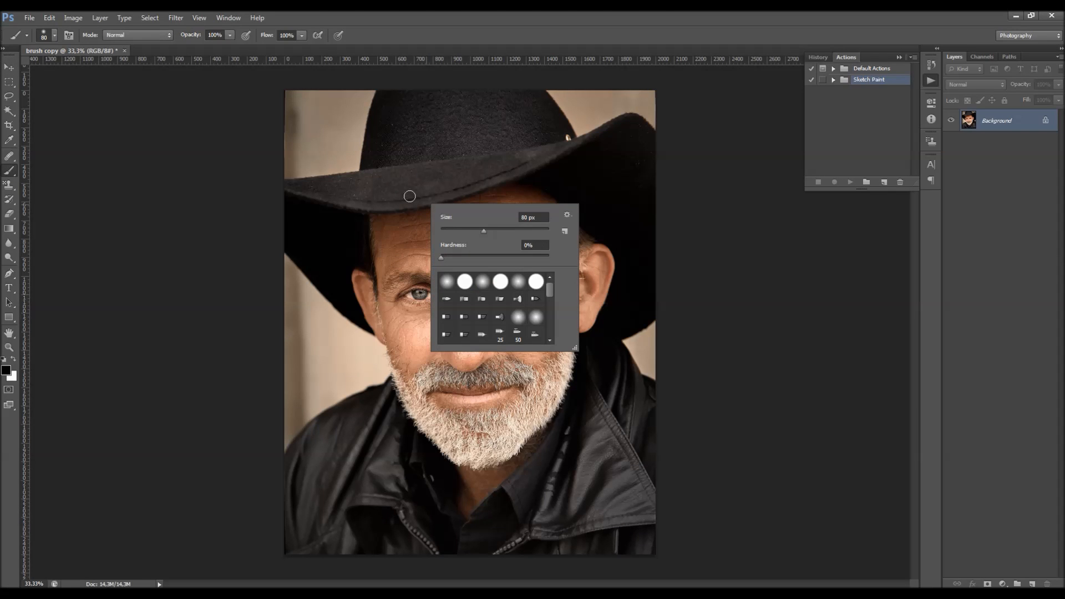
pyautogui.click(568, 214)
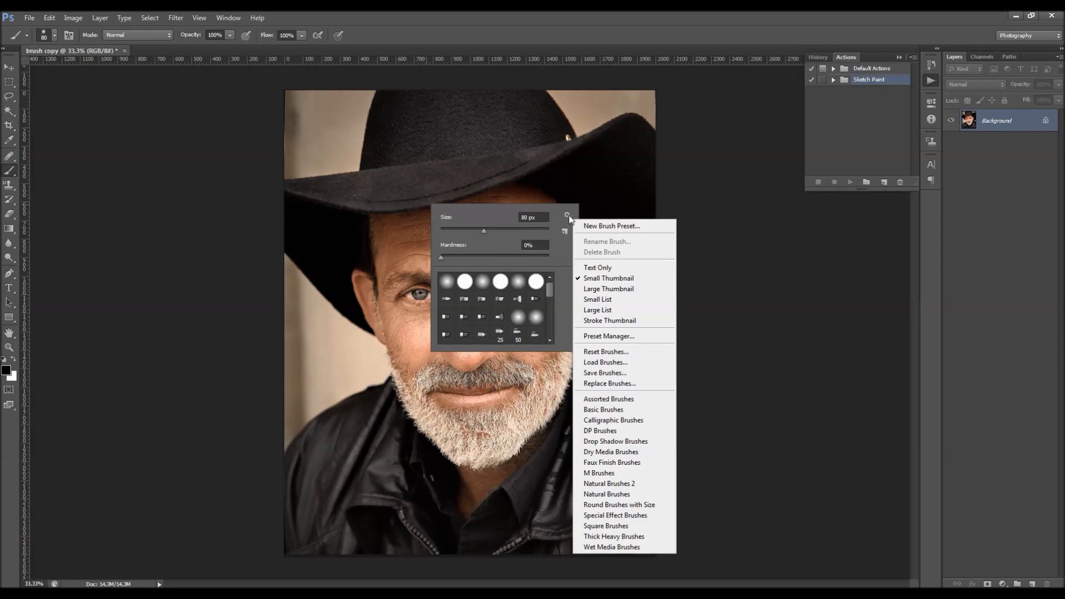
pyautogui.click(605, 362)
pyautogui.click(105, 114)
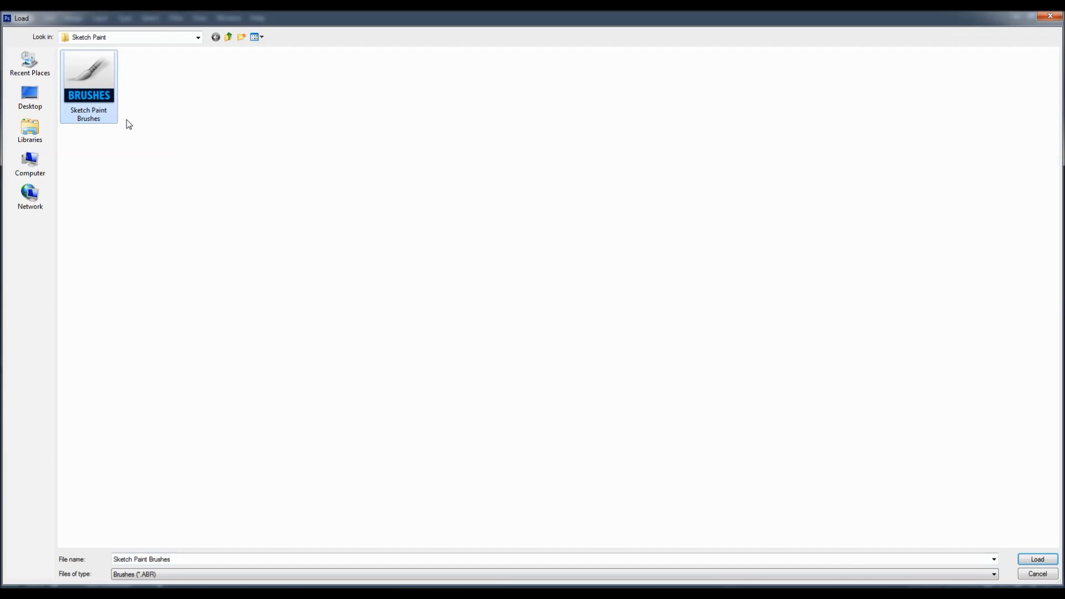
pyautogui.doubleClick(119, 113)
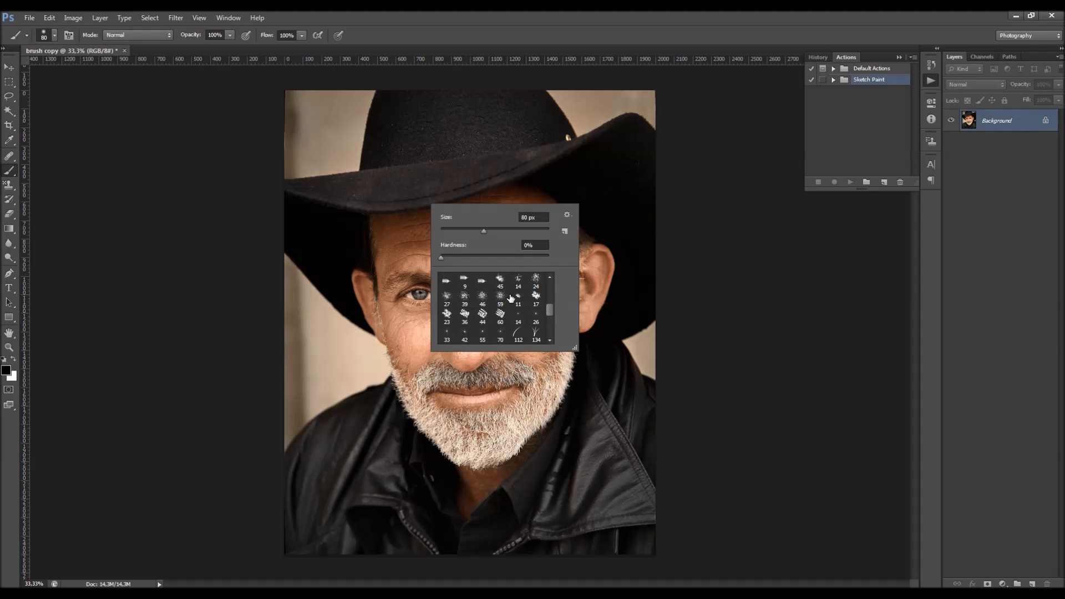
pyautogui.scroll(-5, 511, 298)
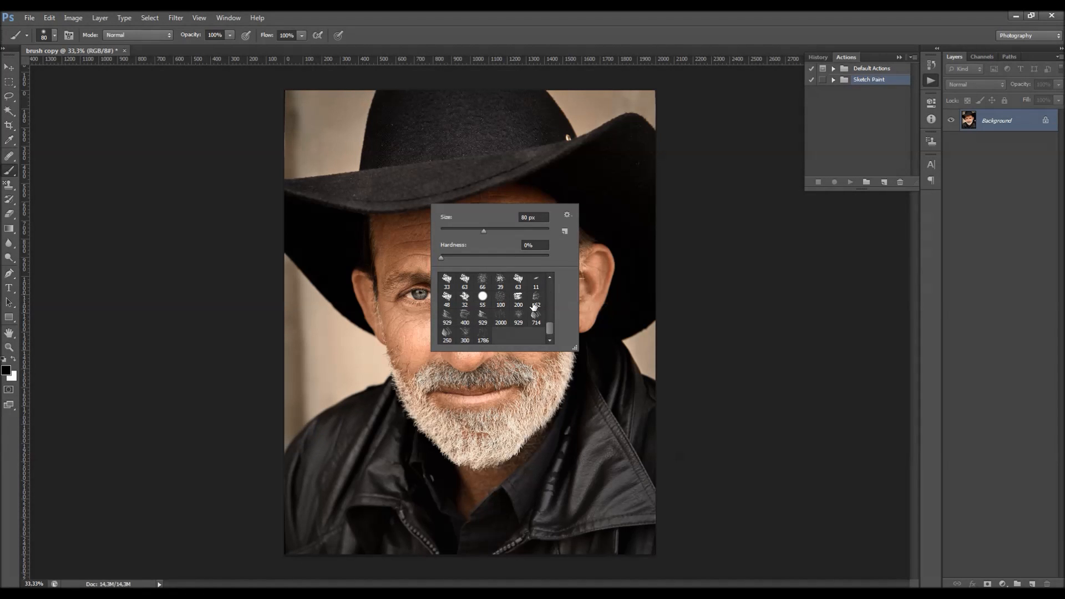
pyautogui.click(688, 221)
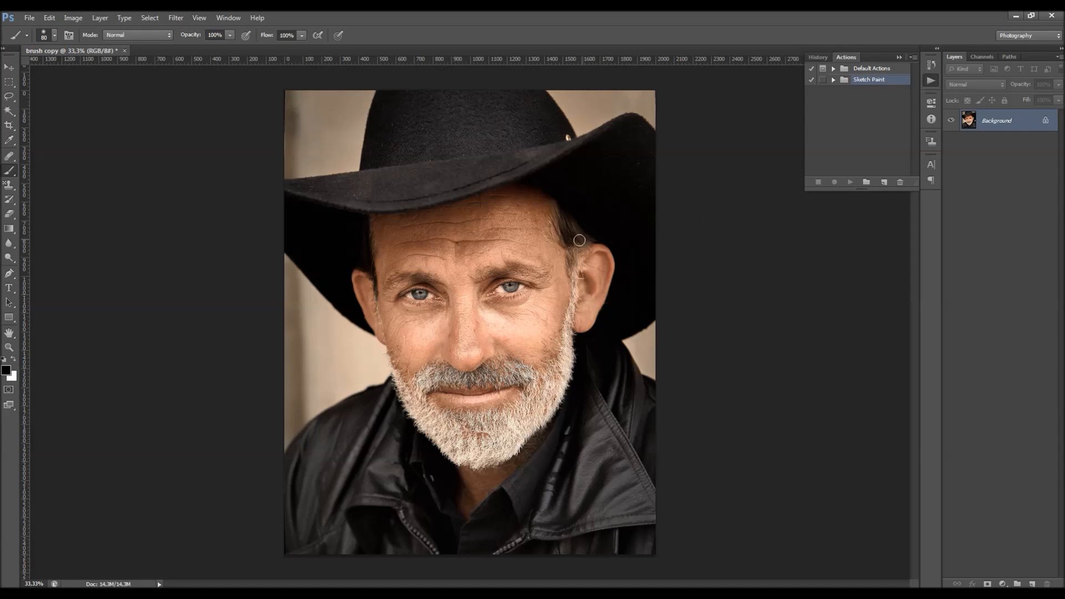
# Create a new layer named brush above the Background
pyautogui.press('v')
pyautogui.click(100, 18)
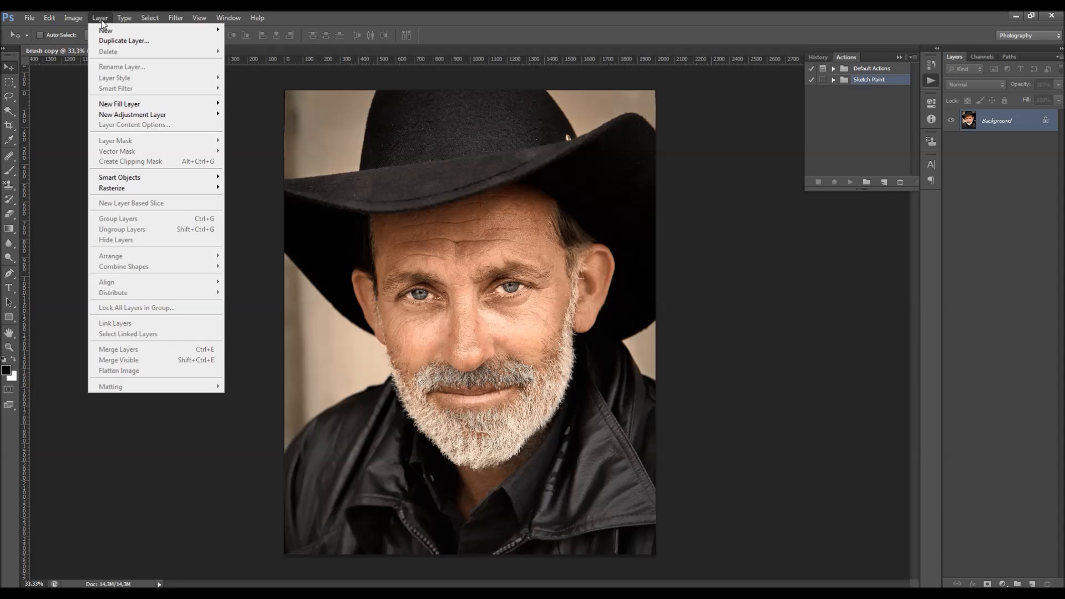
pyautogui.moveTo(136, 31)
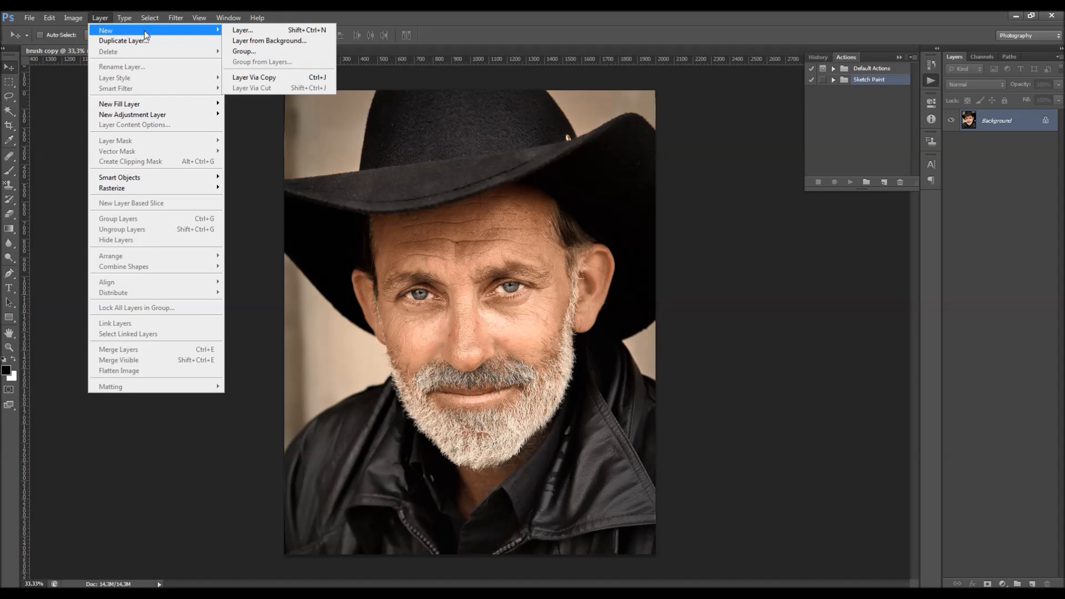
pyautogui.click(279, 34)
pyautogui.write('brush')
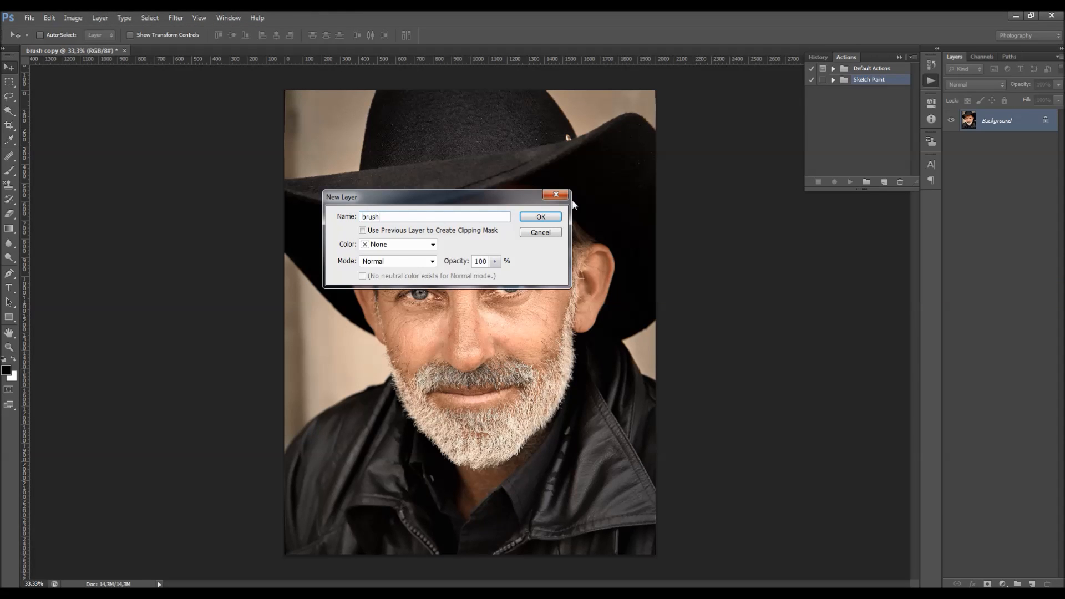
pyautogui.hotkey('ctrl', 'a')
pyautogui.press('Return')
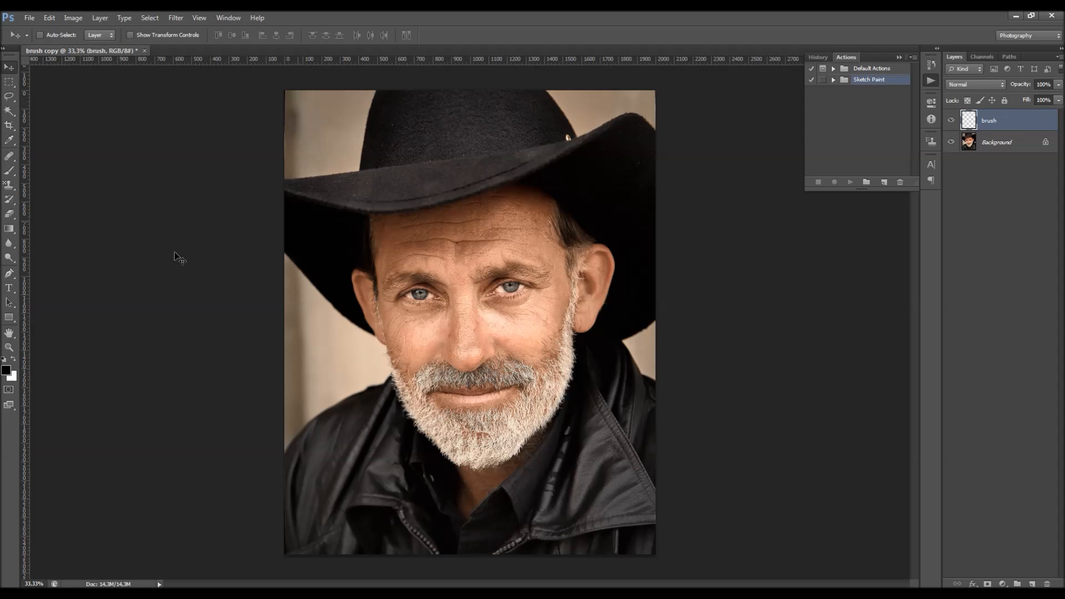
# Set the foreground colour to red, activate the Brush tool and review its round brush presets
pyautogui.click(6, 370)
pyautogui.press('Return')
pyautogui.press('b')
pyautogui.rightClick(490, 282)
pyautogui.moveTo(604, 400); pyautogui.dragTo(607, 349)
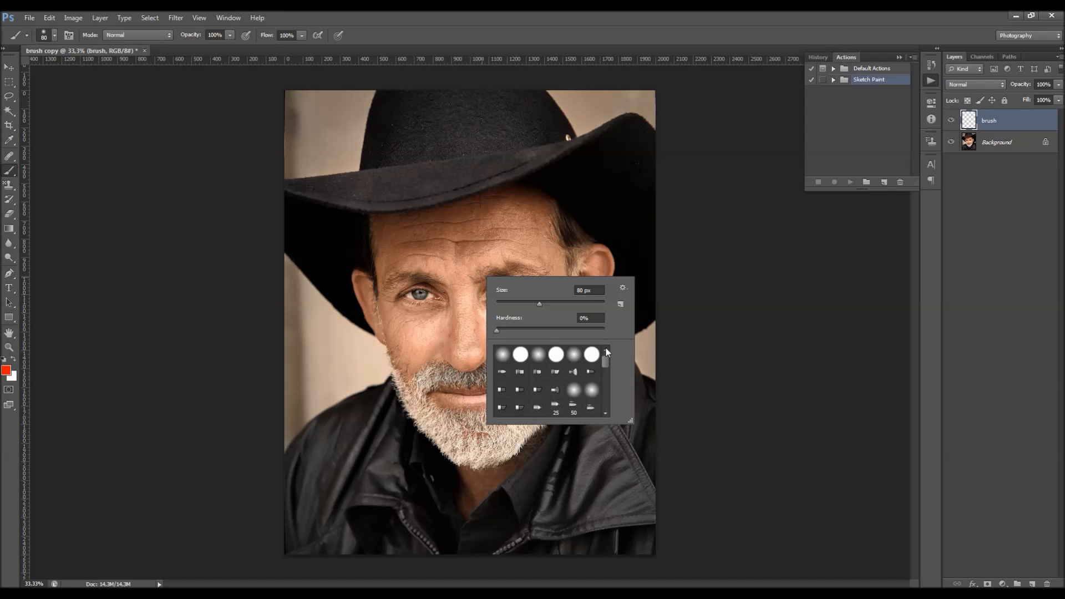
pyautogui.click(510, 48)
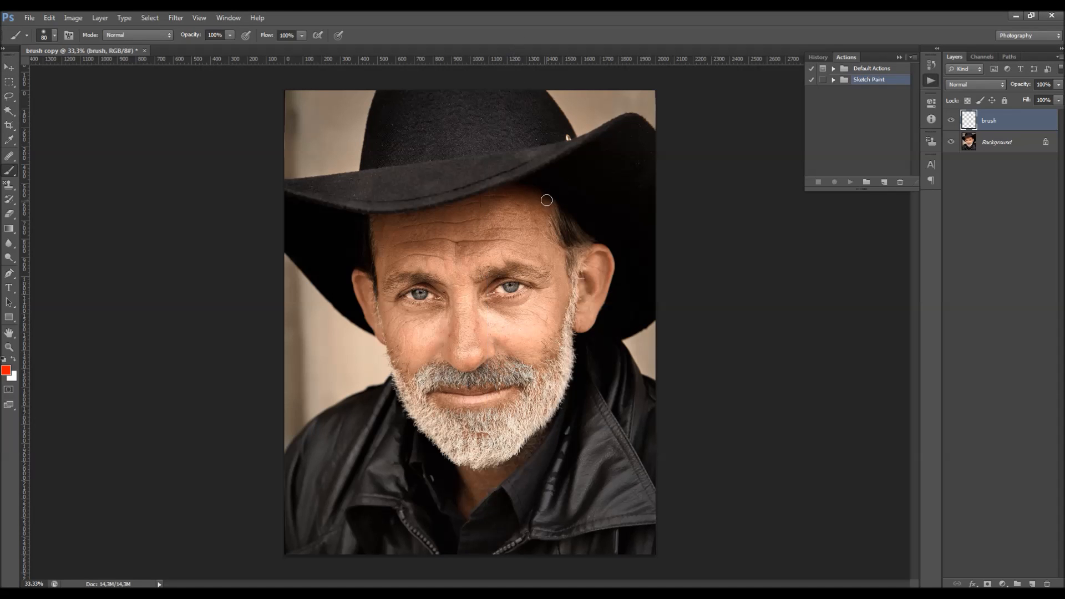
# Enlarge the brush to 500 px, try a stroke across the man's forehead and undo it
pyautogui.press(']')
pyautogui.press(']')
pyautogui.press(']')
pyautogui.press(']')
pyautogui.press(']')
pyautogui.press(']')
pyautogui.press(']')
pyautogui.press(']')
pyautogui.press(']')
pyautogui.press(']')
pyautogui.click(218, 35)
pyautogui.moveTo(452, 237)
pyautogui.mouseDown()
pyautogui.moveTo(470, 315)
pyautogui.moveTo(408, 260)
pyautogui.moveTo(305, 229)
pyautogui.moveTo(476, 256)
pyautogui.moveTo(396, 229)
pyautogui.mouseUp()
pyautogui.hotkey('ctrl', 'z')
# Choose a soft round brush tip with 0% hardness and reduce its size to 400 px
pyautogui.rightClick(484, 248)
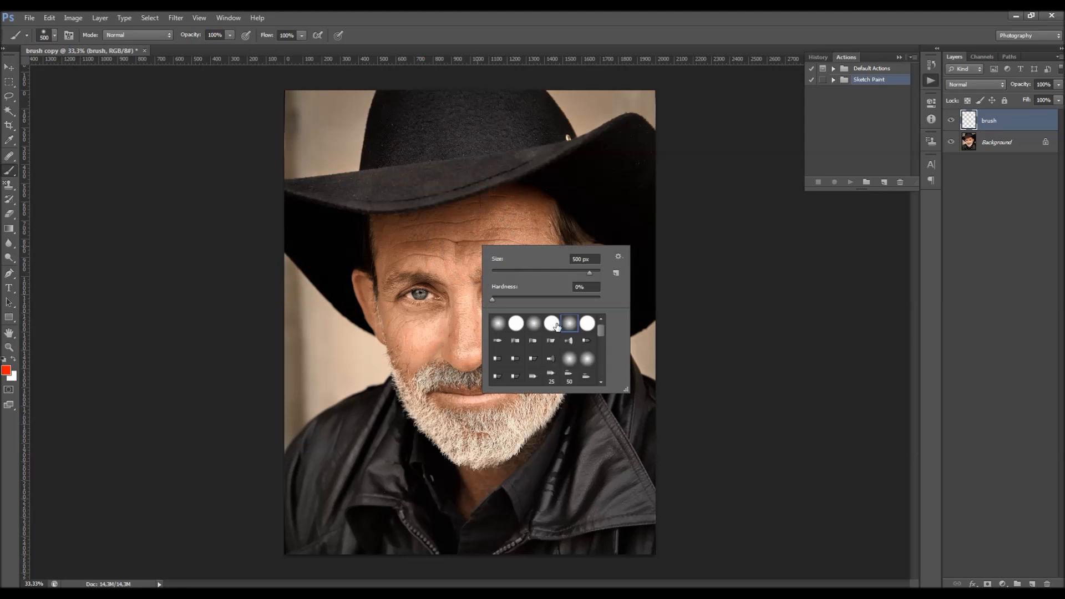
pyautogui.doubleClick(566, 325)
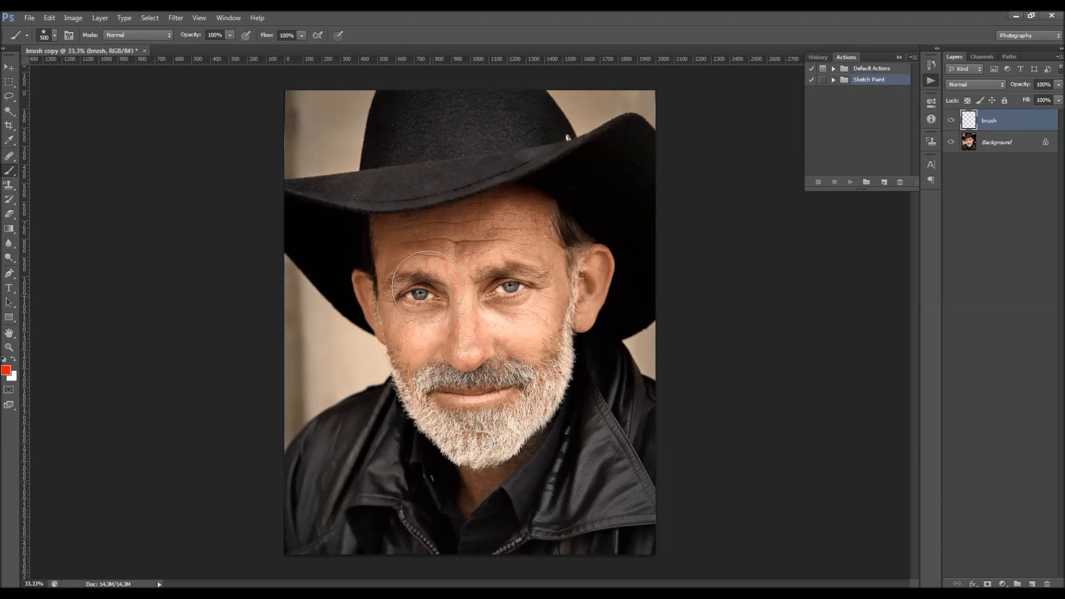
pyautogui.press('[')
pyautogui.rightClick(418, 276)
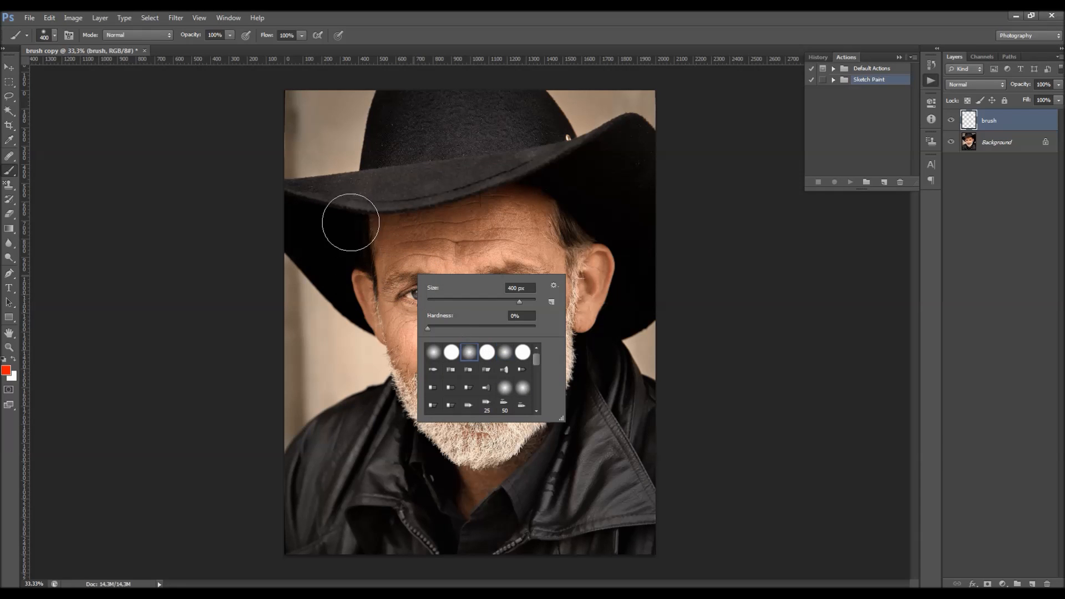
pyautogui.press('Escape')
# Reduce the brush size to 80 px, try a stroke at the edge of the hat brim and undo it
pyautogui.press('[')
pyautogui.press('[')
pyautogui.press('[')
pyautogui.press('[')
pyautogui.press('[')
pyautogui.press('[')
pyautogui.press('[')
pyautogui.press('[')
pyautogui.press('[')
pyautogui.moveTo(290, 243); pyautogui.dragTo(307, 260)
pyautogui.hotkey('ctrl', 'z')
pyautogui.keyDown('ctrl'); pyautogui.rightClick(394, 252); pyautogui.keyUp('ctrl')
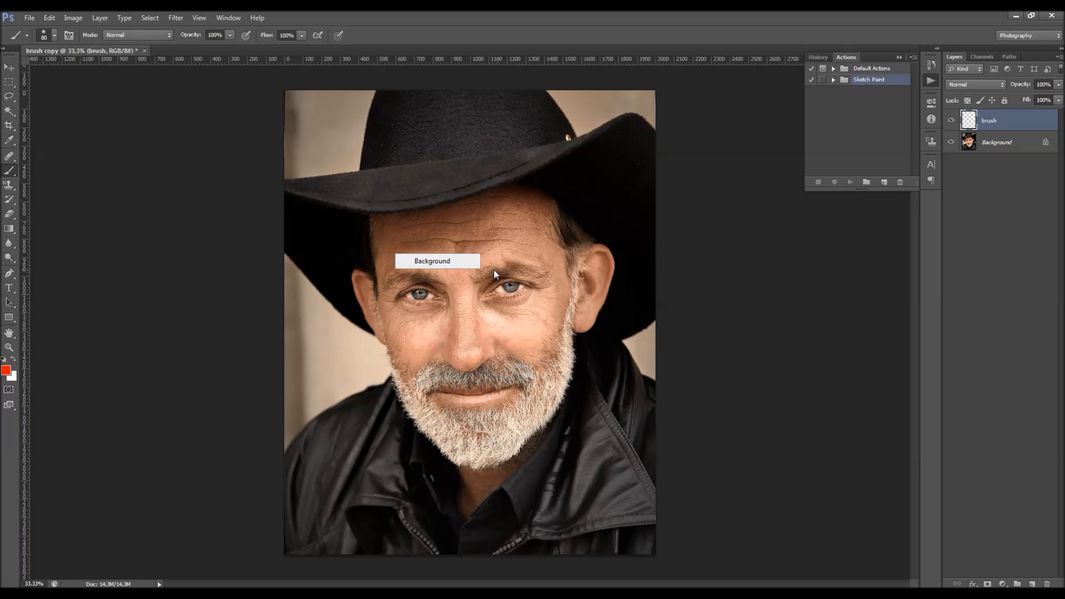
# Set the brush size to 500 px, try a stroke over the man's forehead and eyebrow area and undo it
pyautogui.rightClick(493, 269)
pyautogui.click(600, 296)
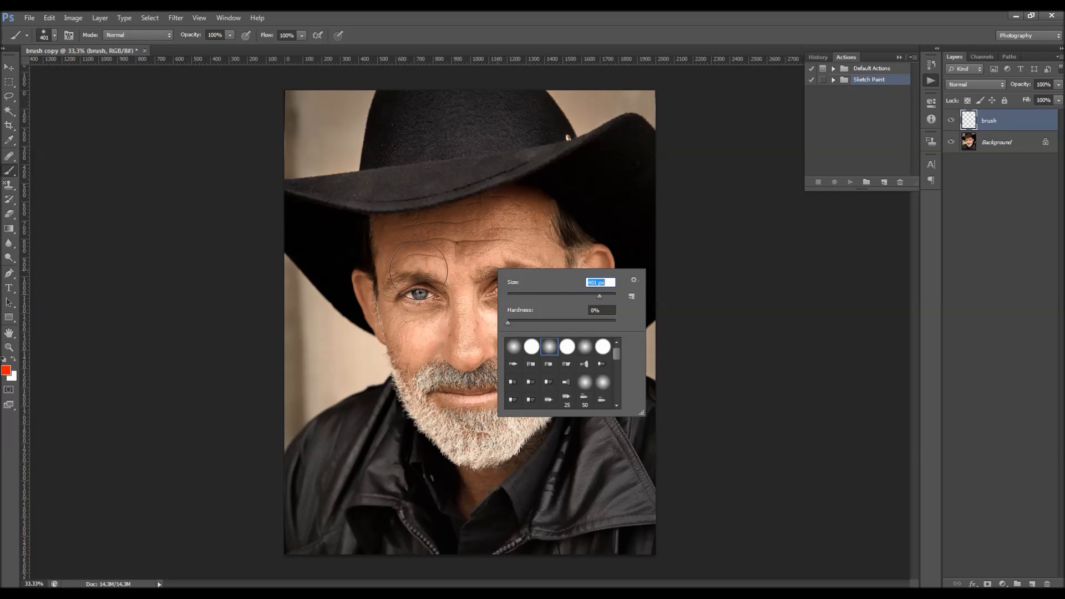
pyautogui.click(494, 52)
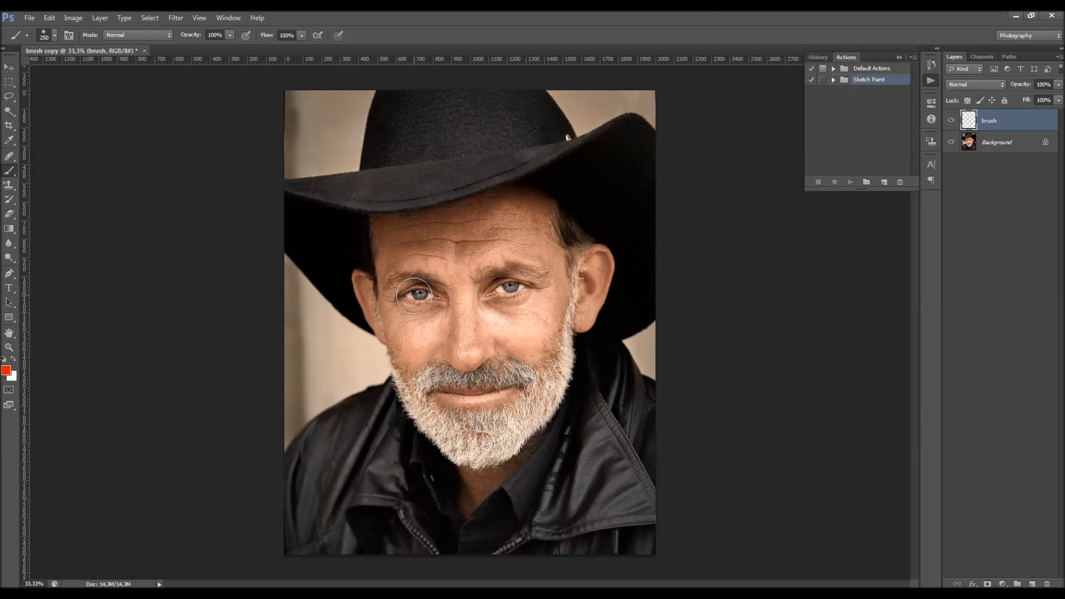
pyautogui.press(']')
pyautogui.moveTo(405, 267)
pyautogui.mouseDown()
pyautogui.moveTo(324, 243)
pyautogui.moveTo(338, 232)
pyautogui.moveTo(407, 237)
pyautogui.moveTo(390, 259)
pyautogui.mouseUp()
pyautogui.hotkey('ctrl', 'z')
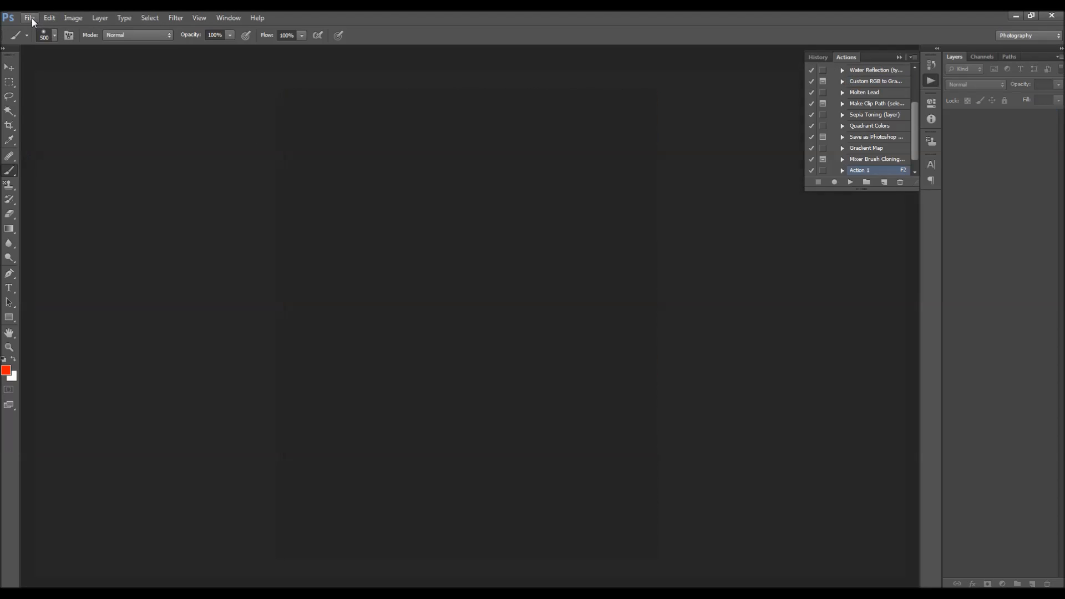
# Open brush.psd from the Sketch Paint folder on the desktop and select its brush layer
pyautogui.click(32, 18)
pyautogui.click(39, 39)
pyautogui.click(45, 92)
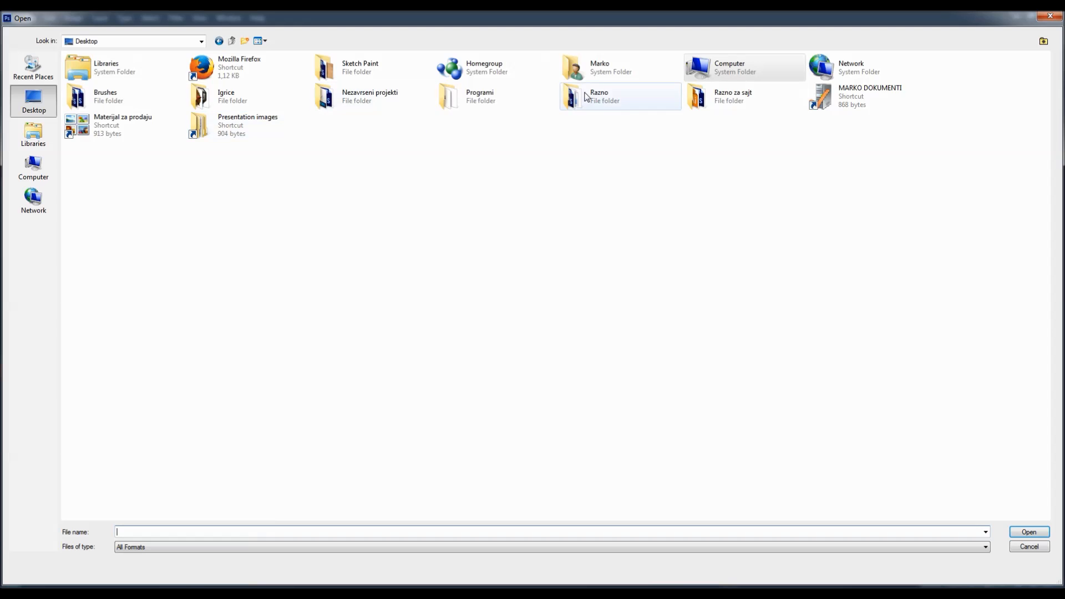
pyautogui.doubleClick(361, 69)
pyautogui.doubleClick(126, 80)
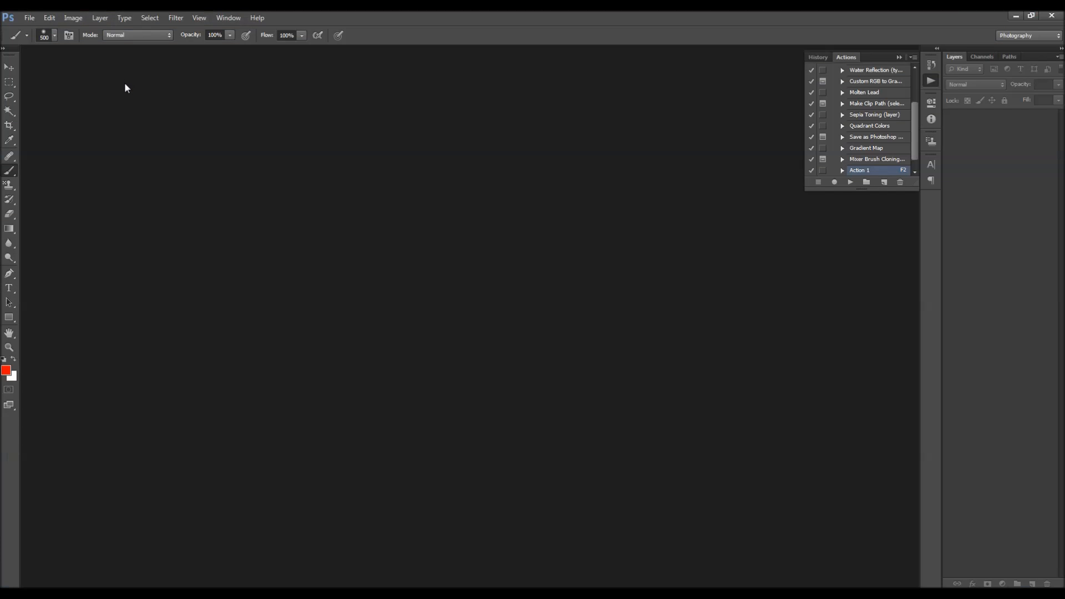
pyautogui.click(29, 18)
pyautogui.click(36, 41)
pyautogui.doubleClick(90, 94)
pyautogui.click(993, 122)
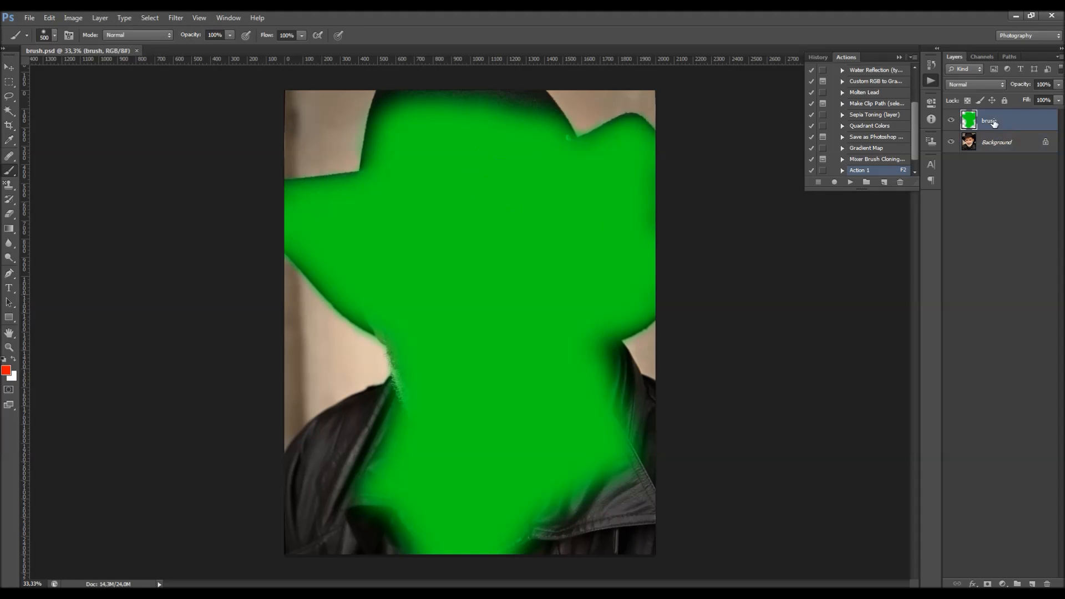
# Activate the Move tool and toggle the brush layer's visibility to compare the green painted area with the portrait
pyautogui.click(951, 122)
pyautogui.click(951, 121)
pyautogui.press('v')
pyautogui.click(951, 120)
pyautogui.click(950, 120)
# Collapse the Default Actions set, play the Sketch Paint action from the Sketch Paint set and hide the actions list
pyautogui.scroll(5, 866, 122)
pyautogui.click(833, 69)
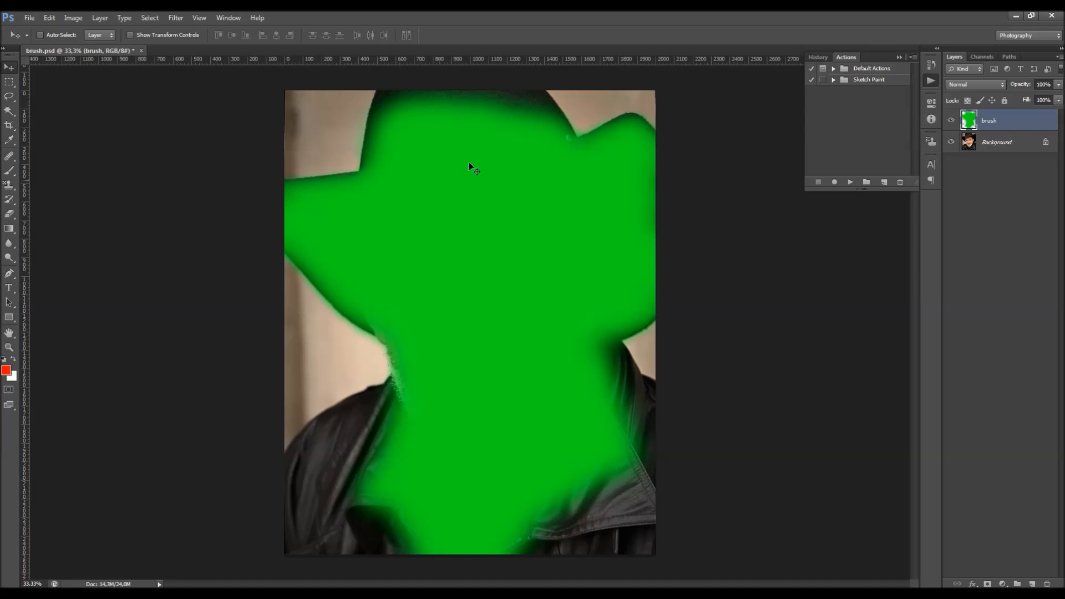
pyautogui.click(869, 80)
pyautogui.click(834, 80)
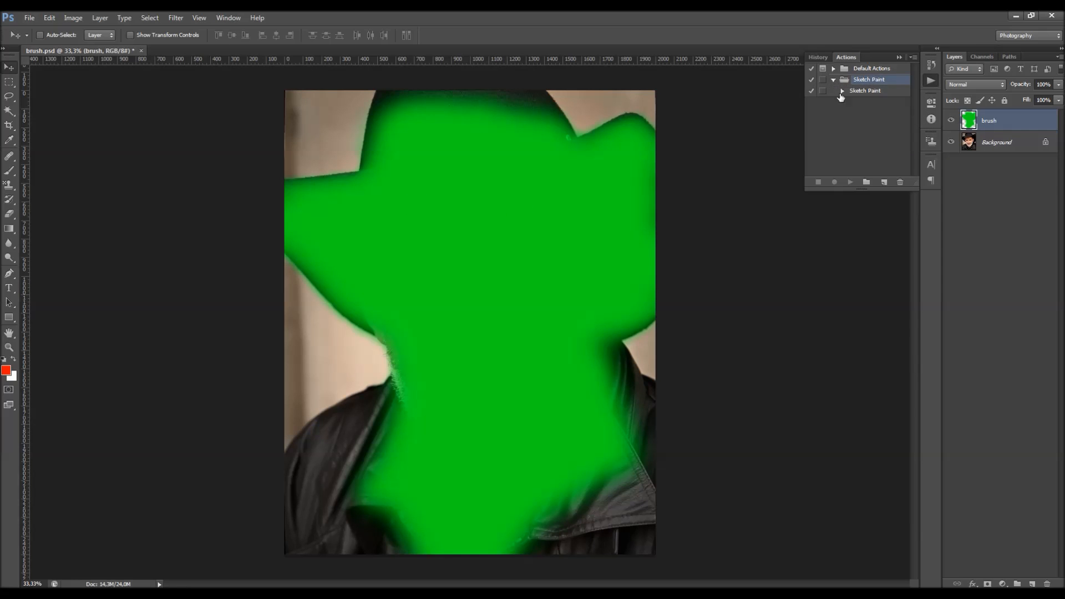
pyautogui.click(857, 92)
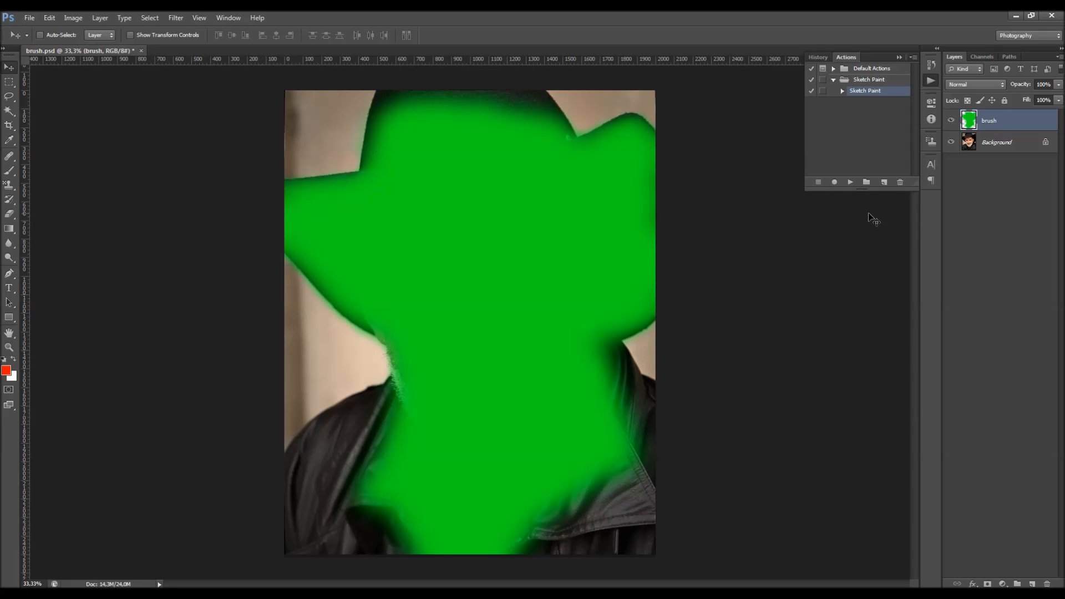
pyautogui.click(850, 182)
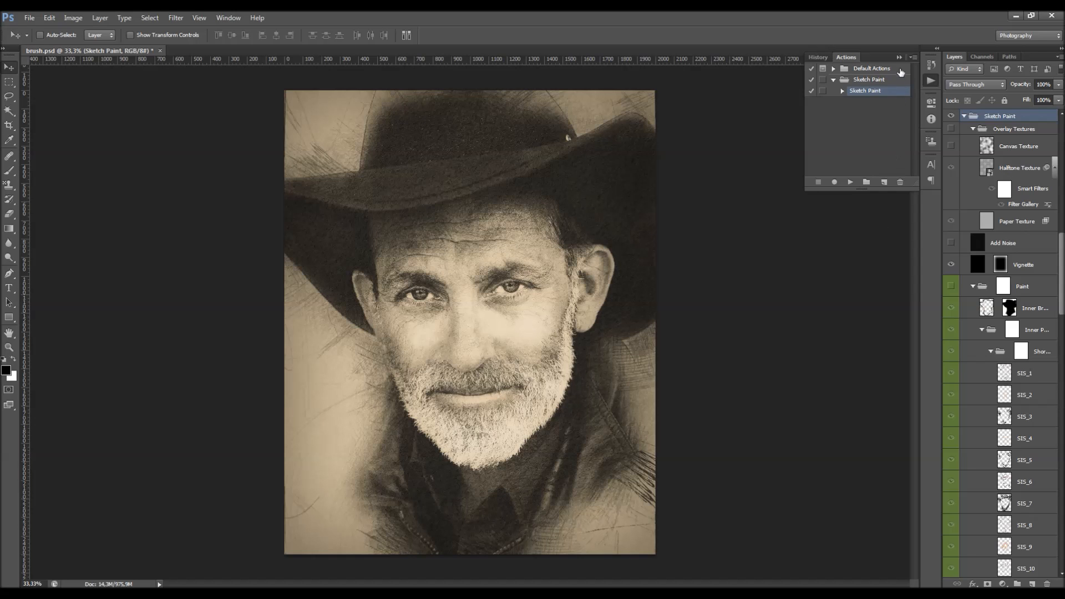
pyautogui.click(899, 58)
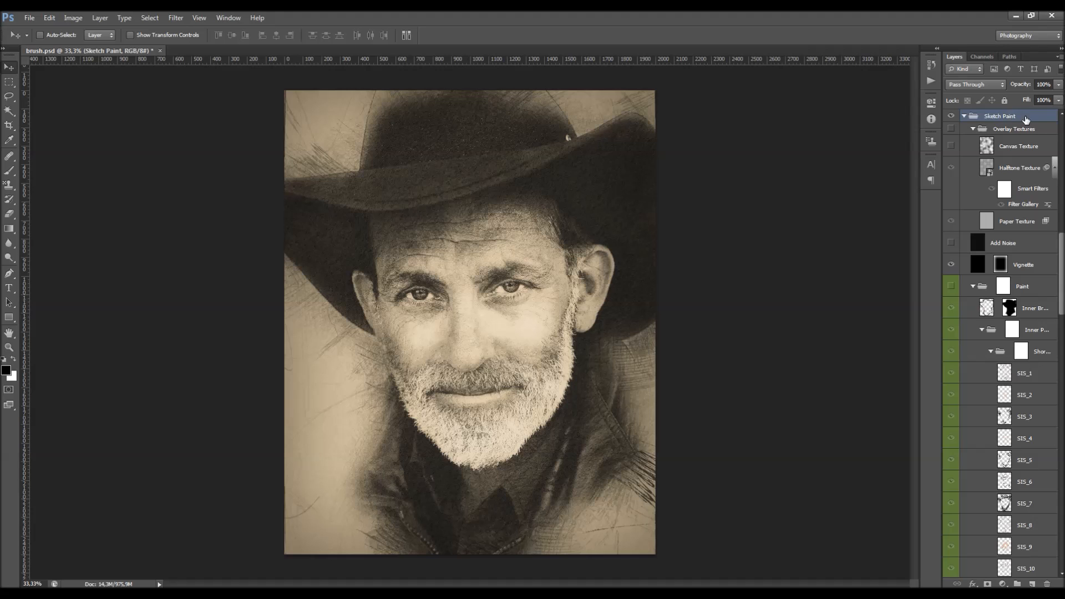
# Collapse the Sketch Paint group with its nested subgroups, and reopen it to review only its top-level contents
pyautogui.click(964, 116)
pyautogui.click(964, 150)
pyautogui.click(964, 151)
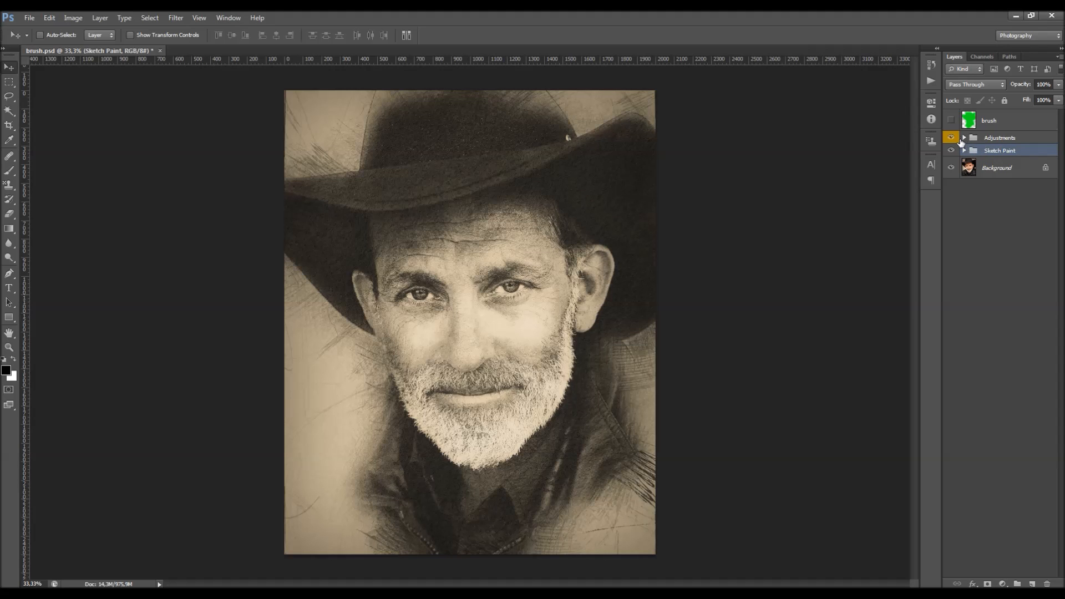
pyautogui.click(964, 150)
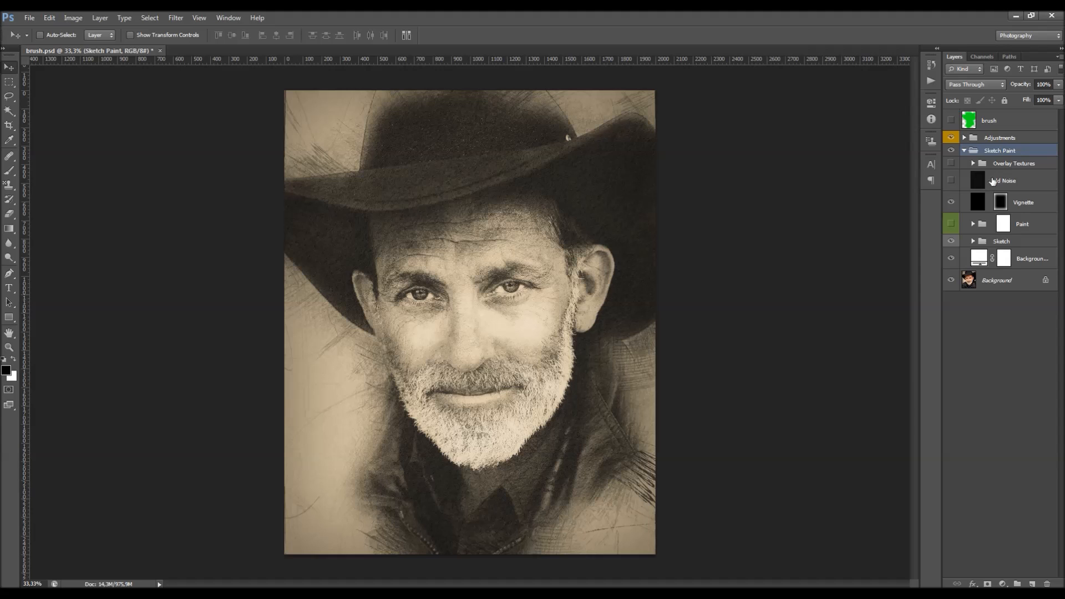
# Select the Sketch group and switch its visibility off and on to examine what it contributes
pyautogui.click(1009, 243)
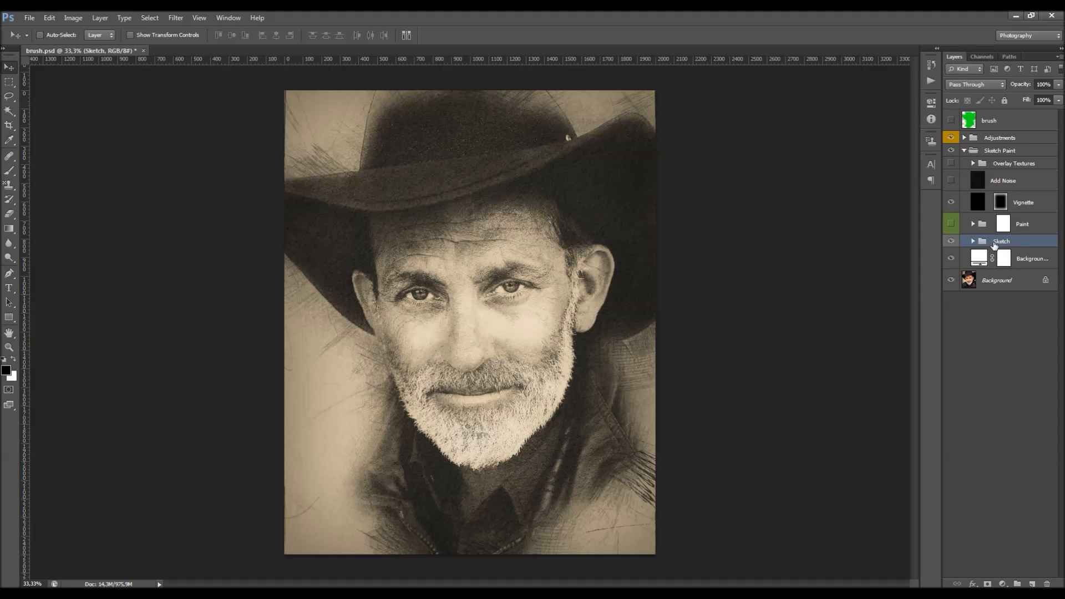
pyautogui.click(952, 241)
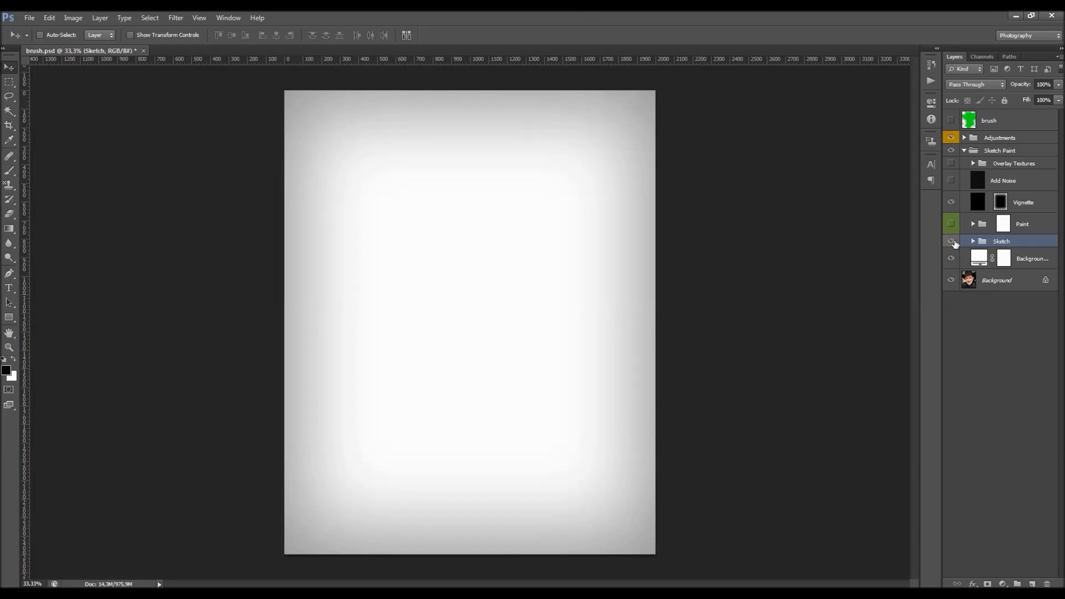
pyautogui.click(952, 242)
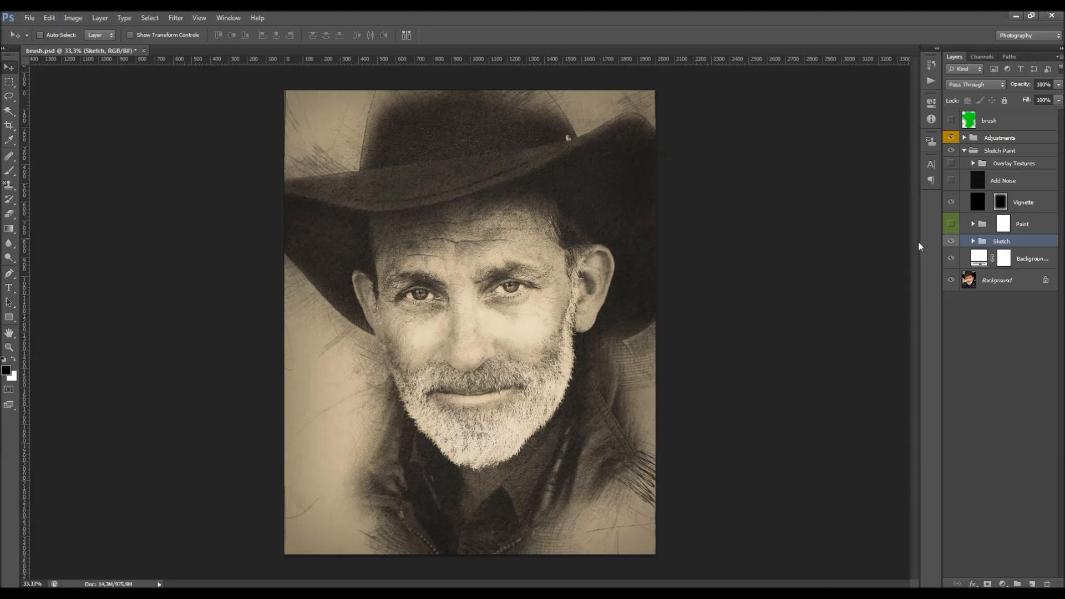
# Expand the Sketch group, widen the layer list to show full layer names and briefly toggle the Paint group's visibility
pyautogui.click(973, 241)
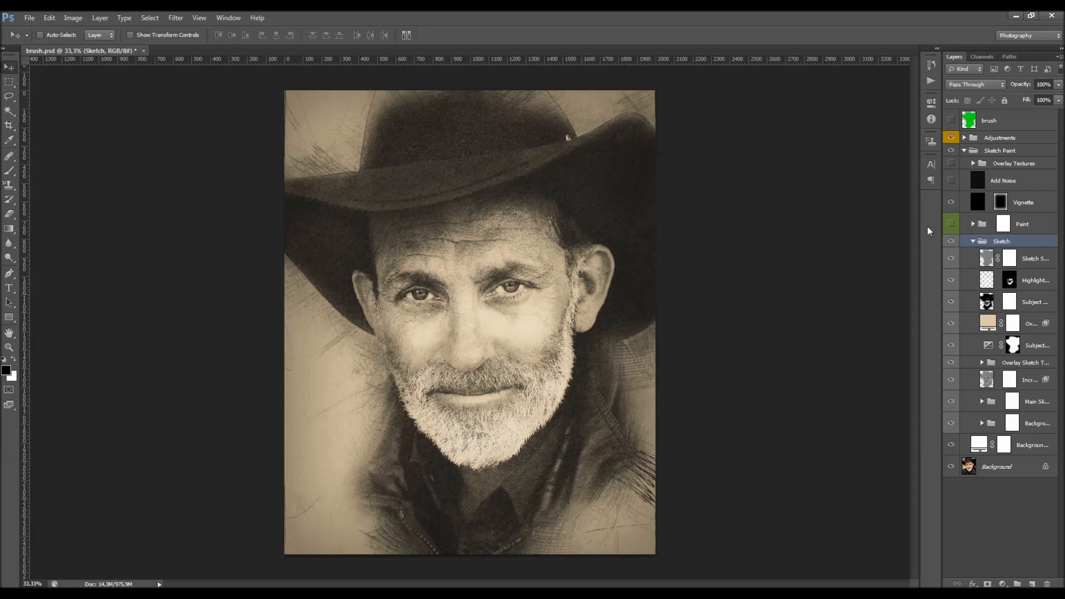
pyautogui.moveTo(940, 212); pyautogui.dragTo(877, 213)
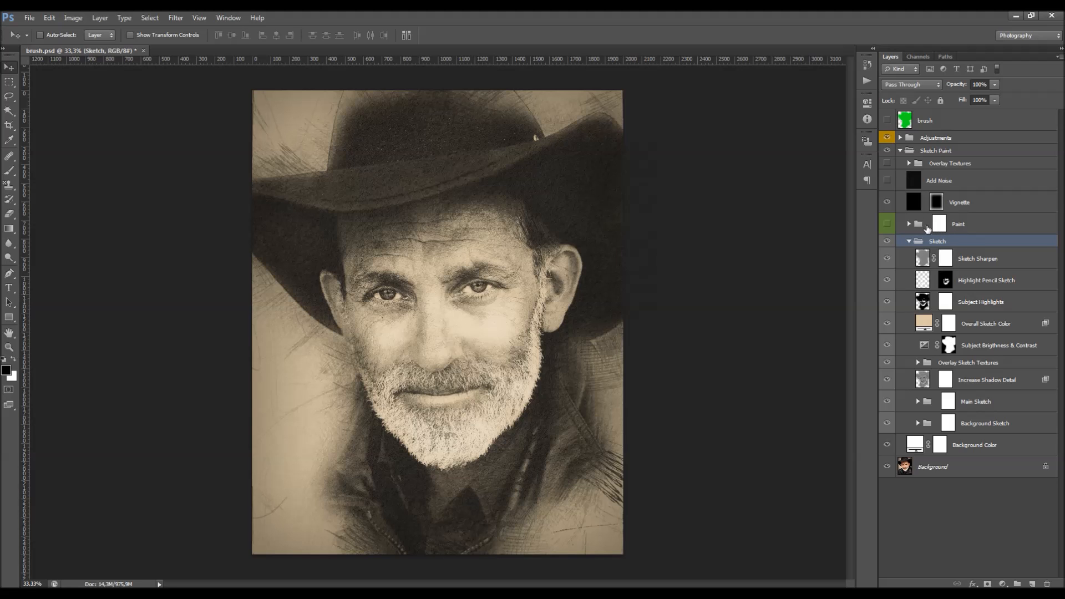
pyautogui.click(888, 224)
pyautogui.click(888, 224)
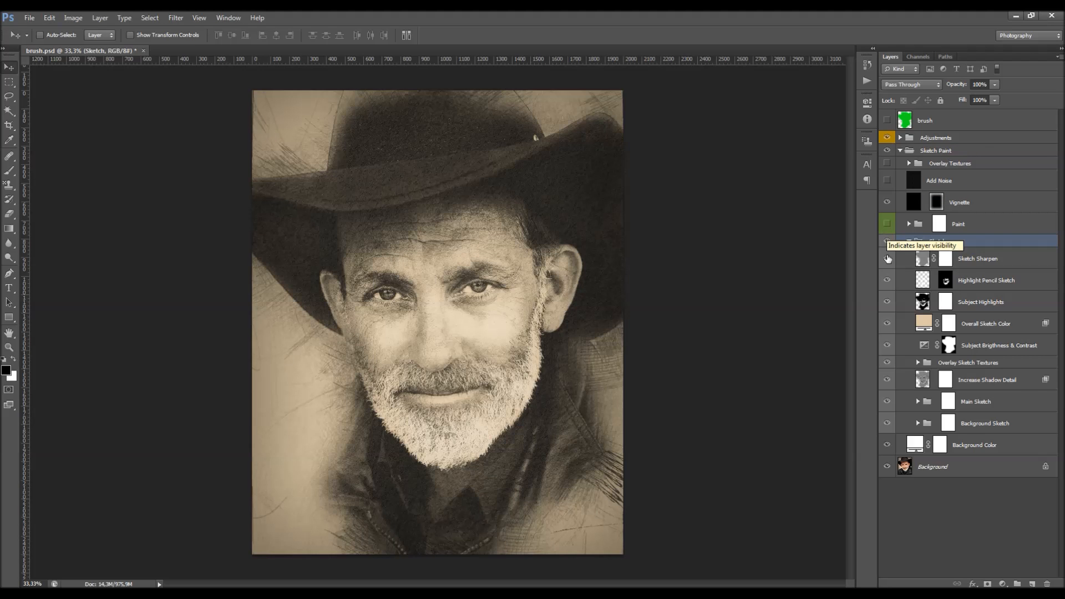
# Select the Sketch Sharpen layer, toggle its visibility and examine its effect on the face up close
pyautogui.click(937, 268)
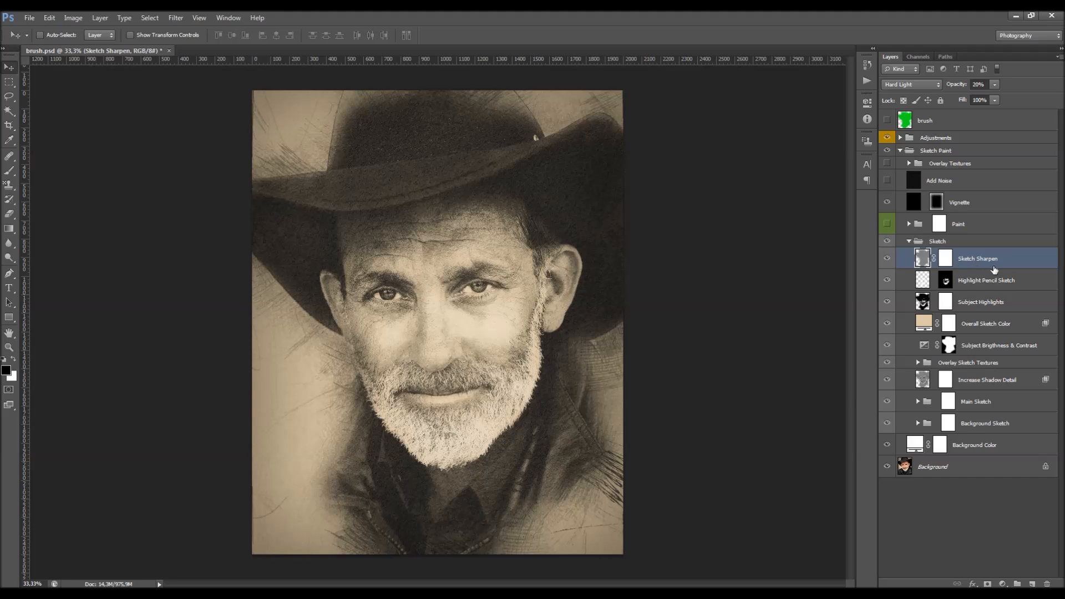
pyautogui.click(887, 259)
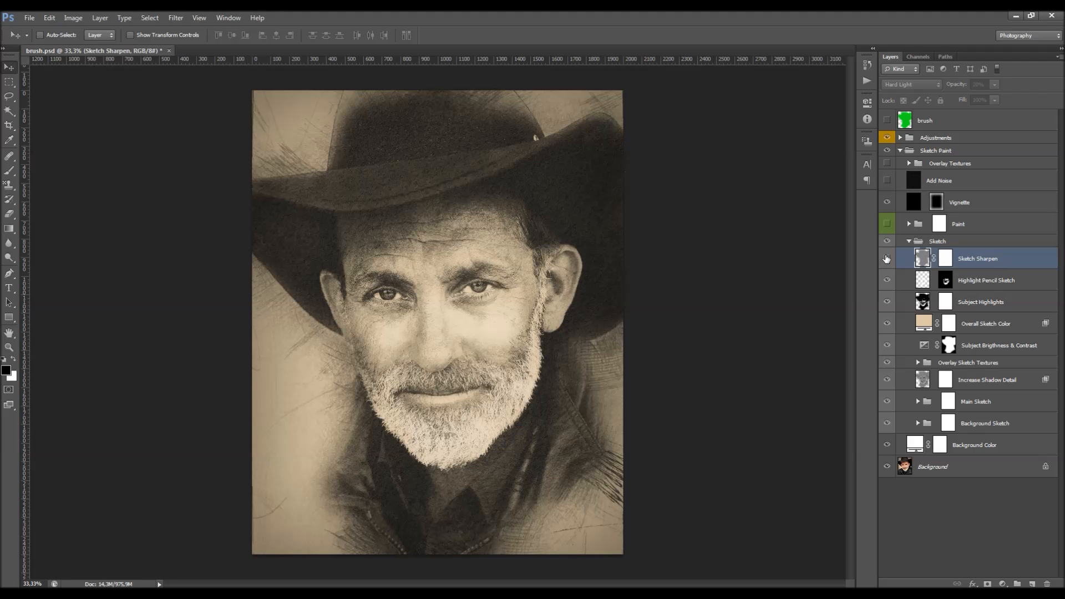
pyautogui.click(887, 259)
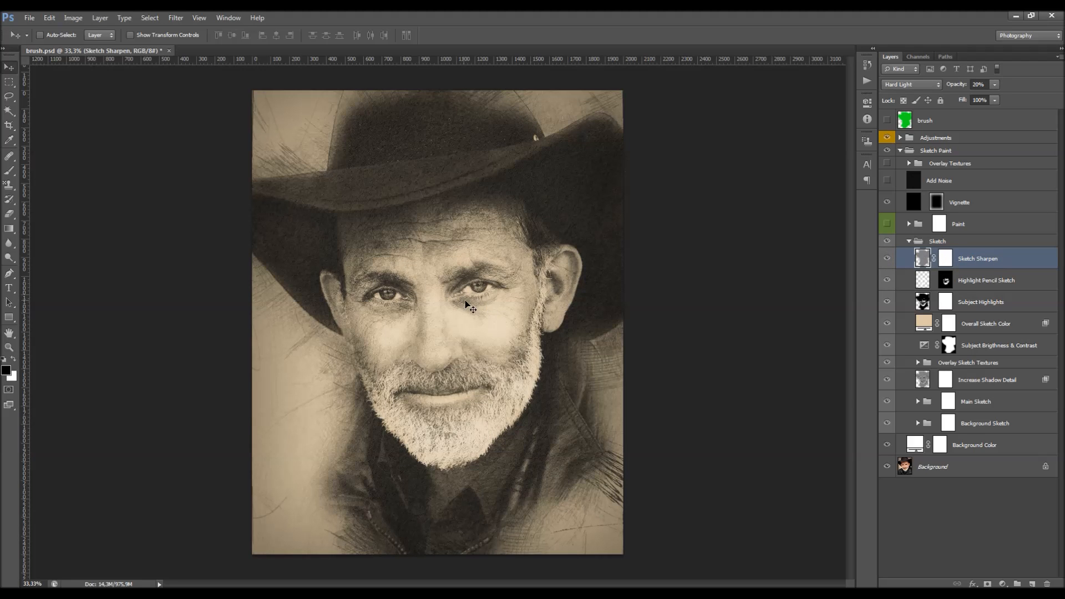
pyautogui.scroll(5, 452, 305)
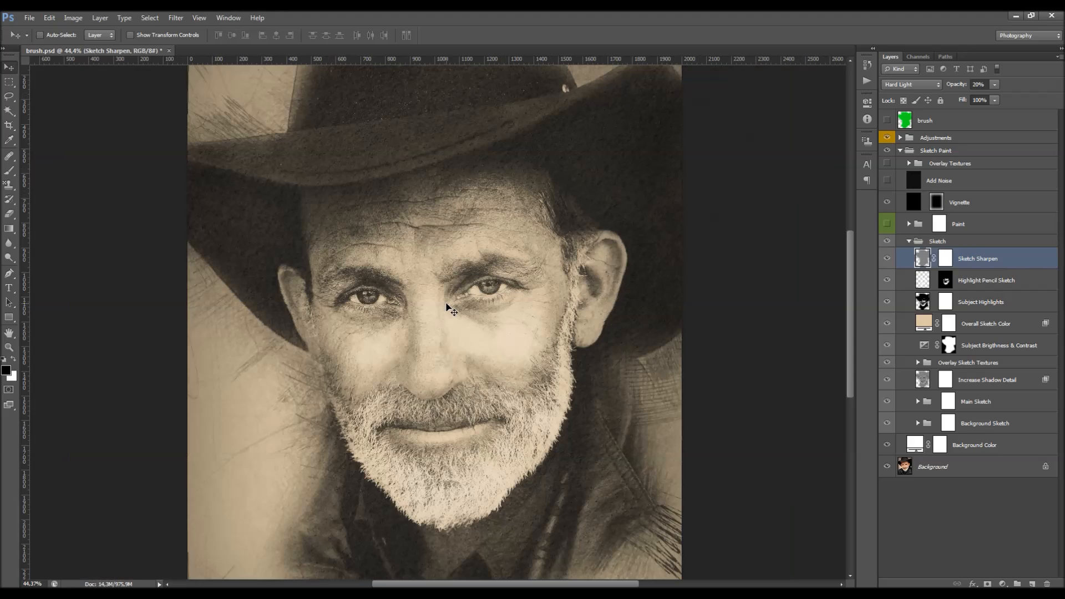
pyautogui.scroll(2, 446, 306)
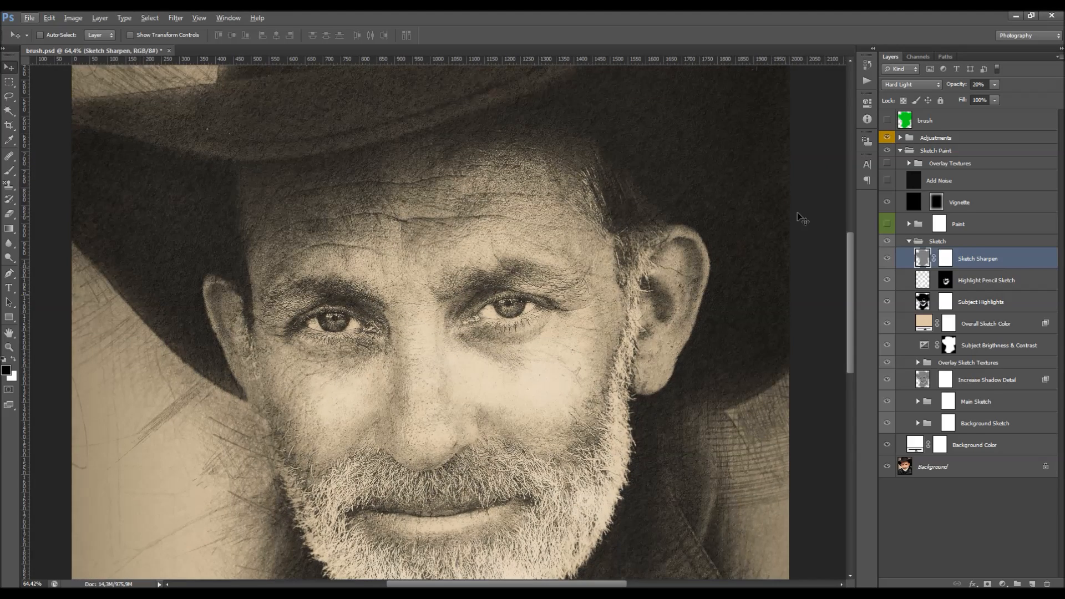
pyautogui.scroll(-3, 771, 178)
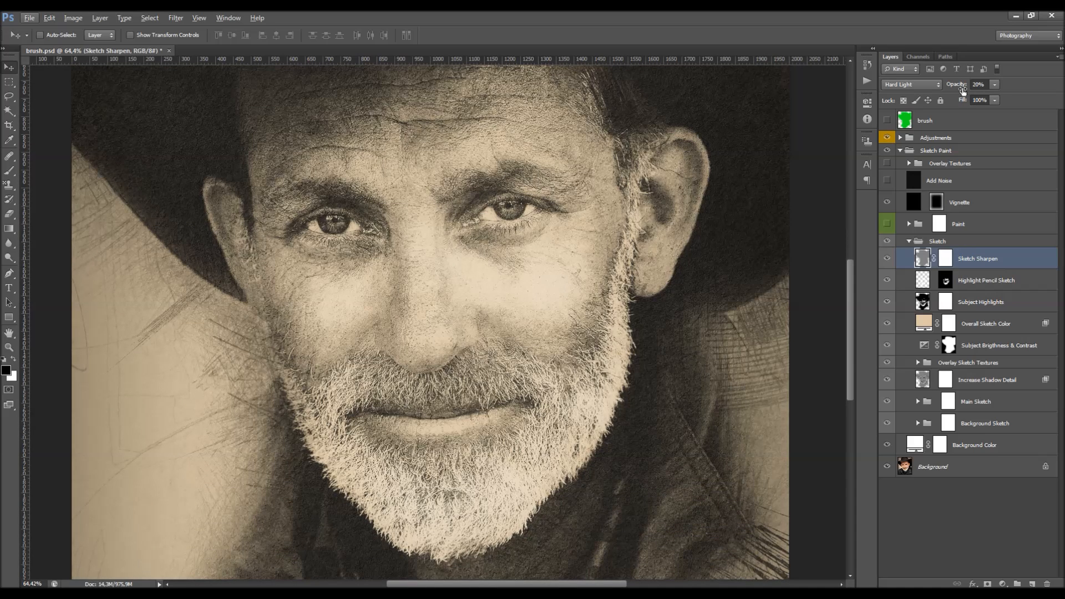
# Set the Sketch Sharpen layer's opacity to 47% and check the result at actual pixels and fitted on screen
pyautogui.moveTo(957, 84); pyautogui.dragTo(841, 97)
pyautogui.moveTo(817, 95); pyautogui.dragTo(1023, 87)
pyautogui.moveTo(1023, 87); pyautogui.dragTo(1023, 87)
pyautogui.moveTo(966, 88)
pyautogui.mouseDown()
pyautogui.moveTo(918, 88)
pyautogui.moveTo(939, 98)
pyautogui.moveTo(946, 88)
pyautogui.moveTo(936, 81)
pyautogui.moveTo(953, 83)
pyautogui.mouseUp()
pyautogui.press('z')
pyautogui.rightClick(631, 295)
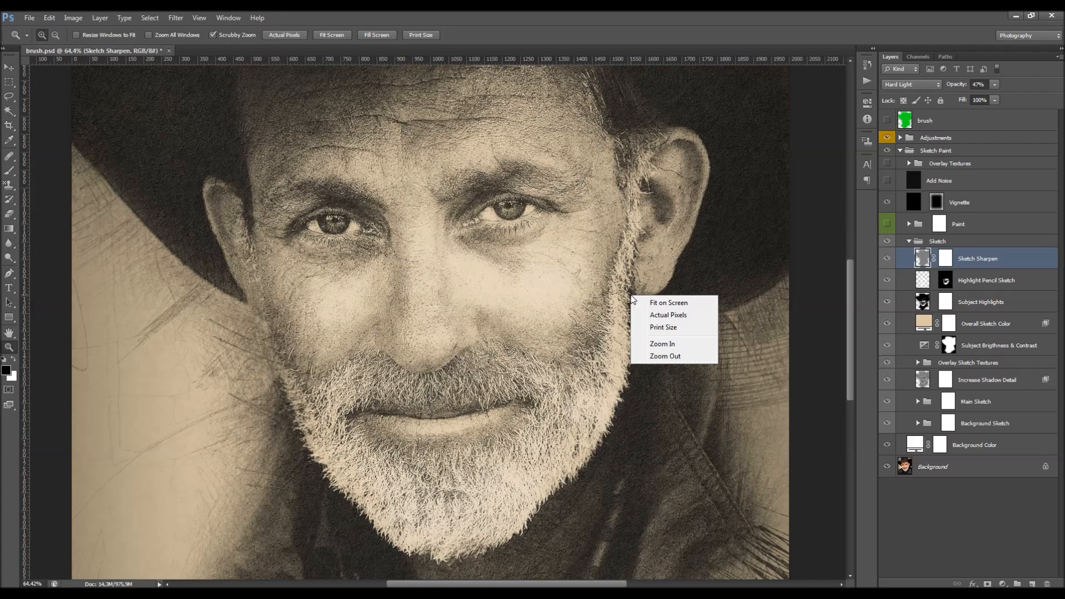
pyautogui.click(655, 314)
pyautogui.rightClick(654, 309)
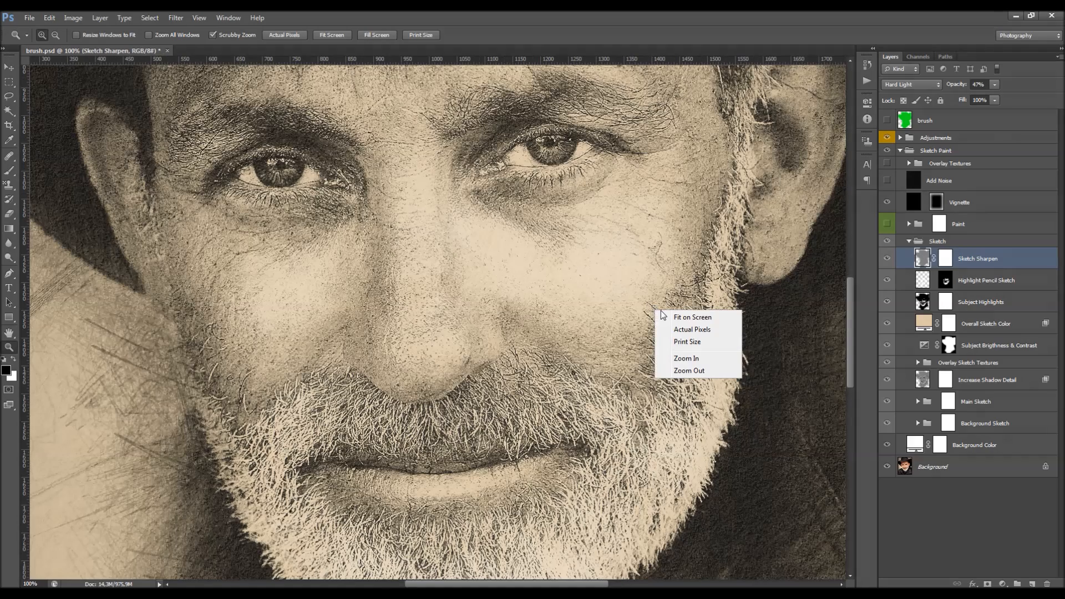
pyautogui.click(667, 314)
pyautogui.press('v')
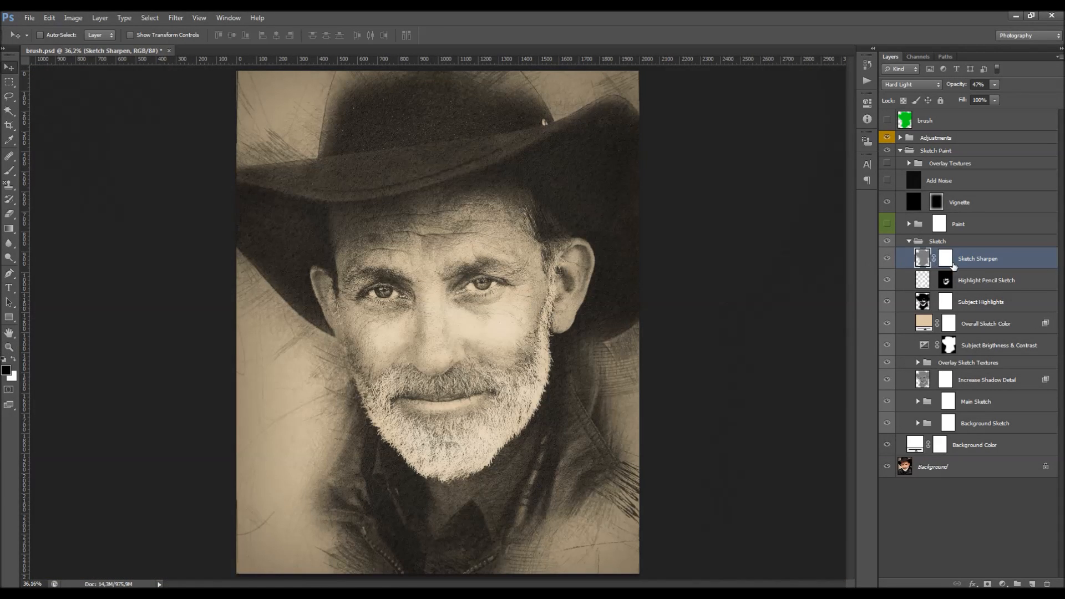
# Select the Highlight Pencil Sketch layer, toggle its visibility to compare and set its opacity to 100%
pyautogui.click(988, 280)
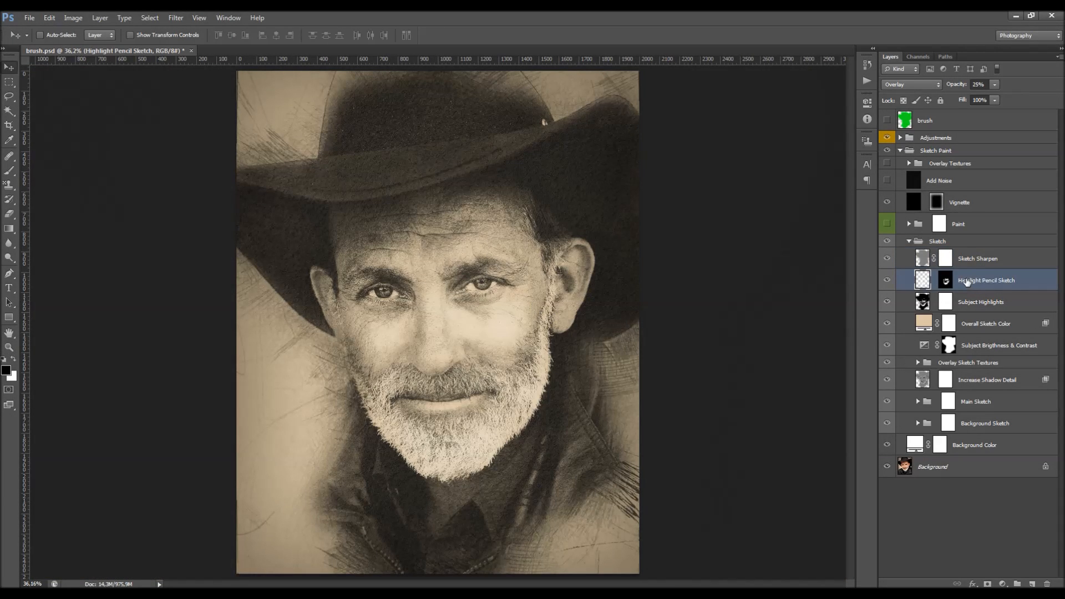
pyautogui.click(890, 281)
pyautogui.click(891, 282)
pyautogui.click(978, 83)
pyautogui.press('Return')
pyautogui.moveTo(952, 87); pyautogui.dragTo(1062, 83)
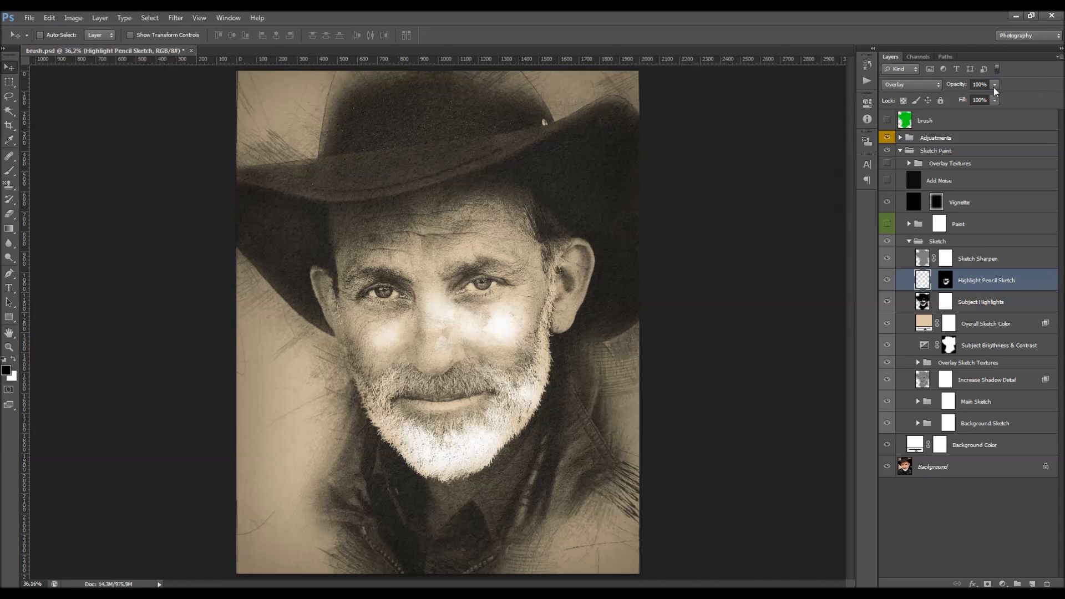
# Select the Highlight Pencil Sketch layer's mask, and disable and re-enable it to examine the highlights on the face
pyautogui.scroll(2, 500, 344)
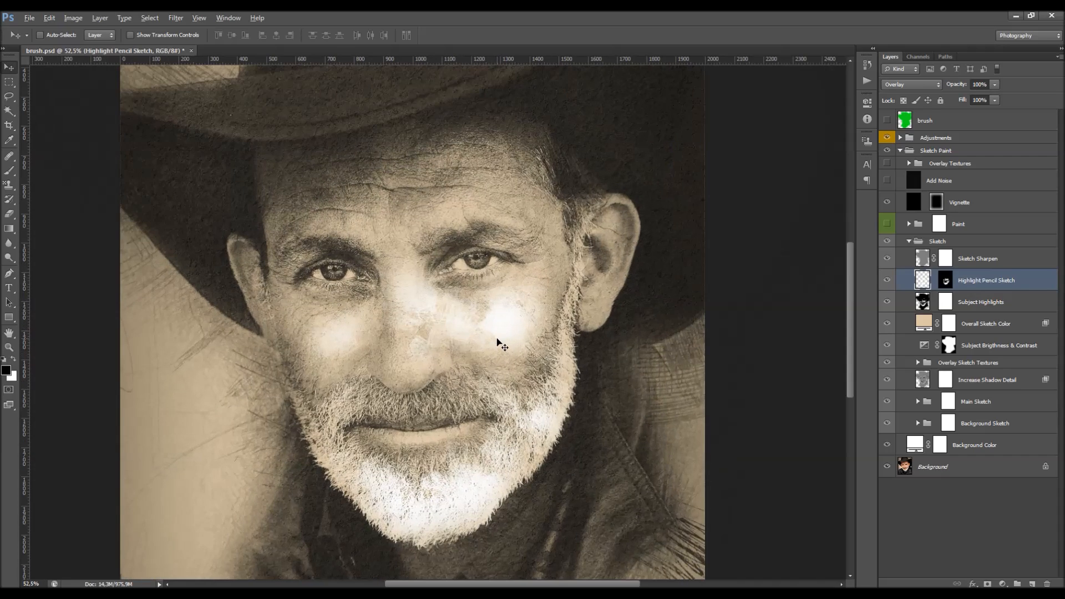
pyautogui.scroll(-2, 500, 336)
pyautogui.scroll(2, 446, 337)
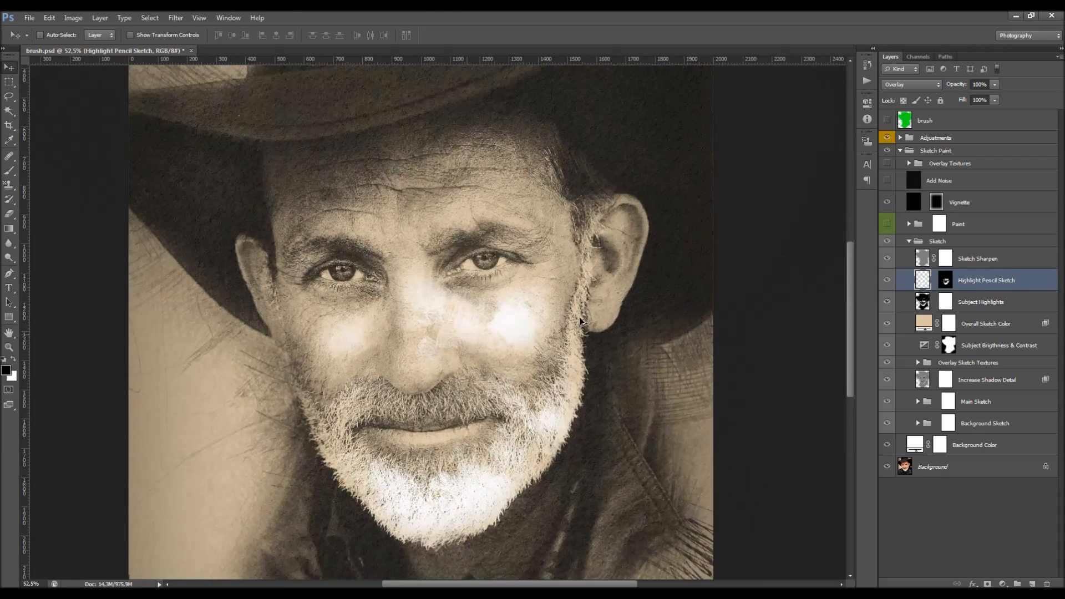
pyautogui.click(945, 281)
pyautogui.scroll(-1, 433, 288)
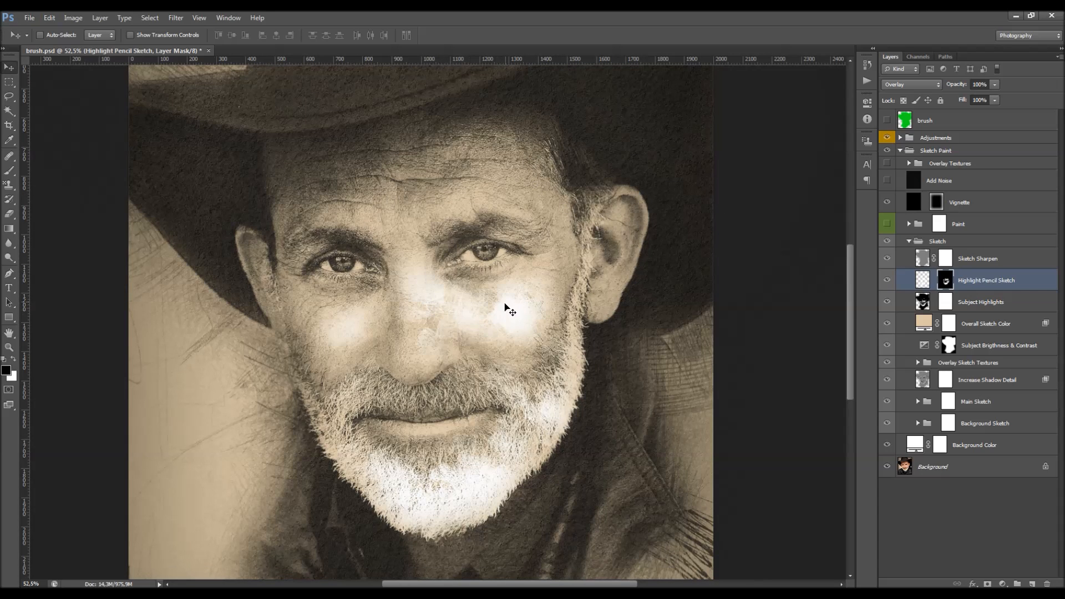
pyautogui.keyDown('shift'); pyautogui.click(946, 280); pyautogui.keyUp('shift')
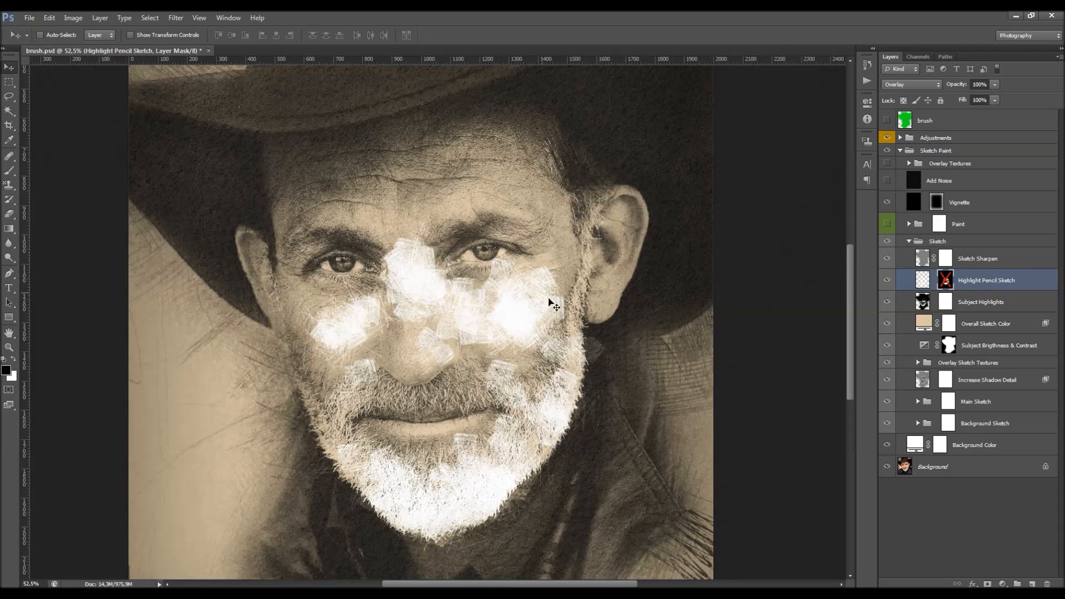
pyautogui.keyDown('shift'); pyautogui.click(946, 280); pyautogui.keyUp('shift')
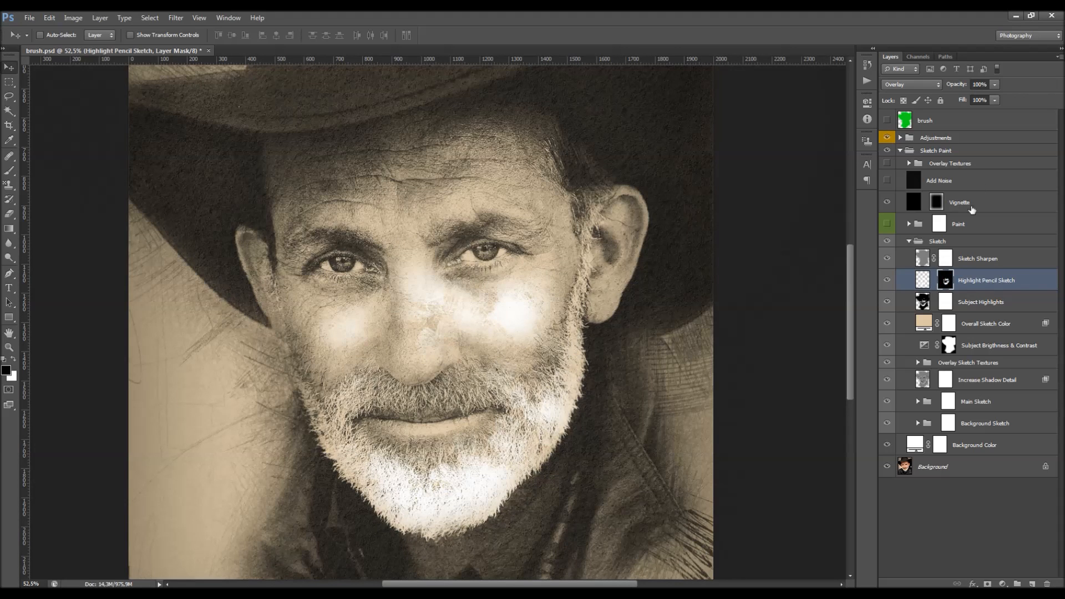
# Set the Highlight Pencil Sketch layer's opacity to 19% and the Subject Highlights layer's opacity to 12% after trying 44%
pyautogui.moveTo(958, 85); pyautogui.dragTo(955, 89)
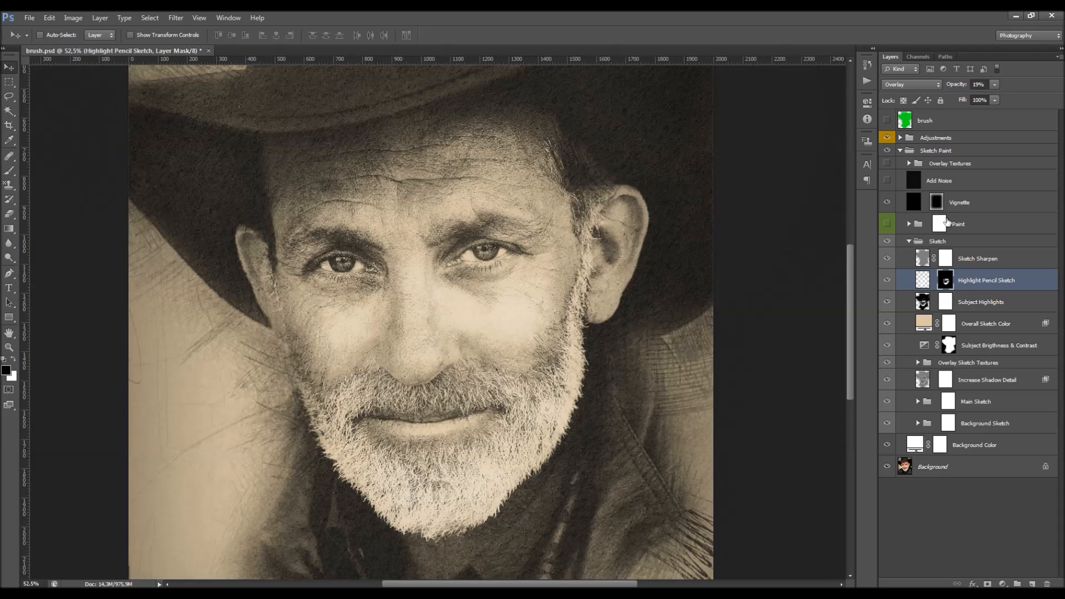
pyautogui.click(977, 304)
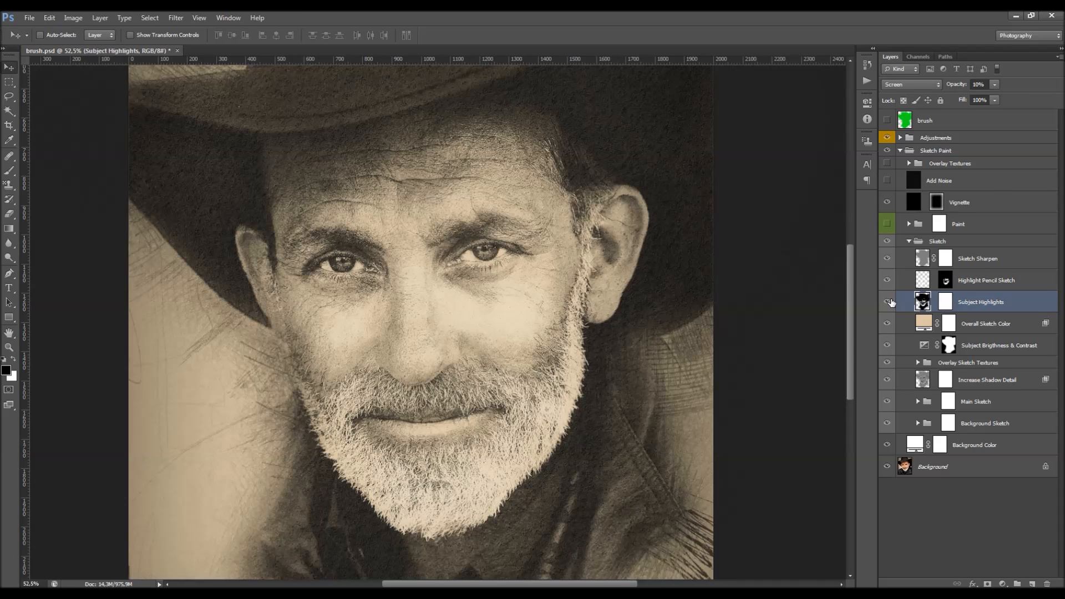
pyautogui.moveTo(954, 88)
pyautogui.mouseDown()
pyautogui.moveTo(986, 88)
pyautogui.moveTo(974, 91)
pyautogui.mouseUp()
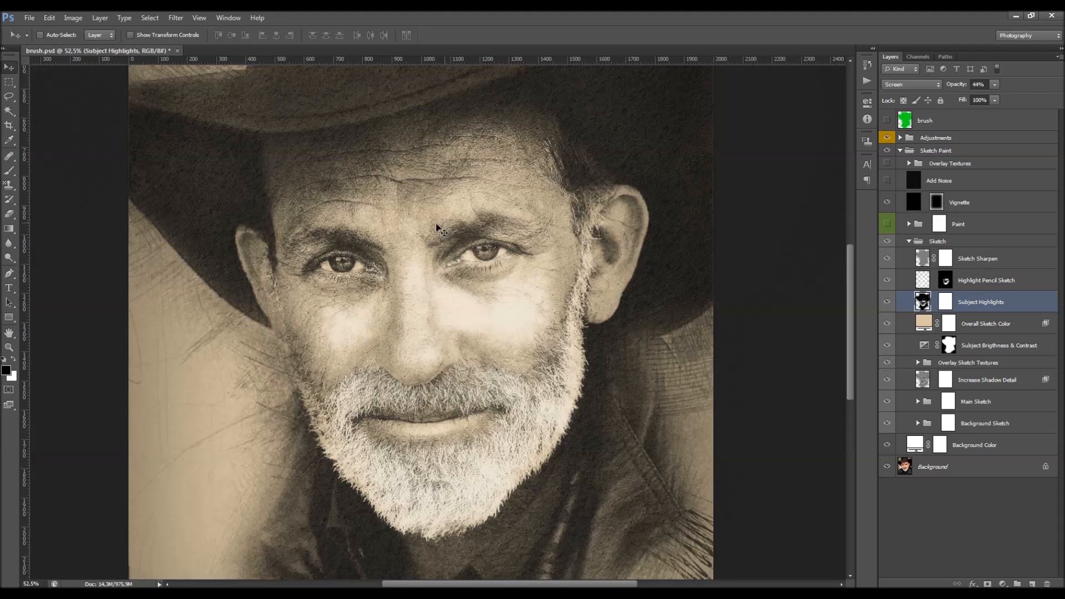
pyautogui.moveTo(965, 86); pyautogui.dragTo(937, 100)
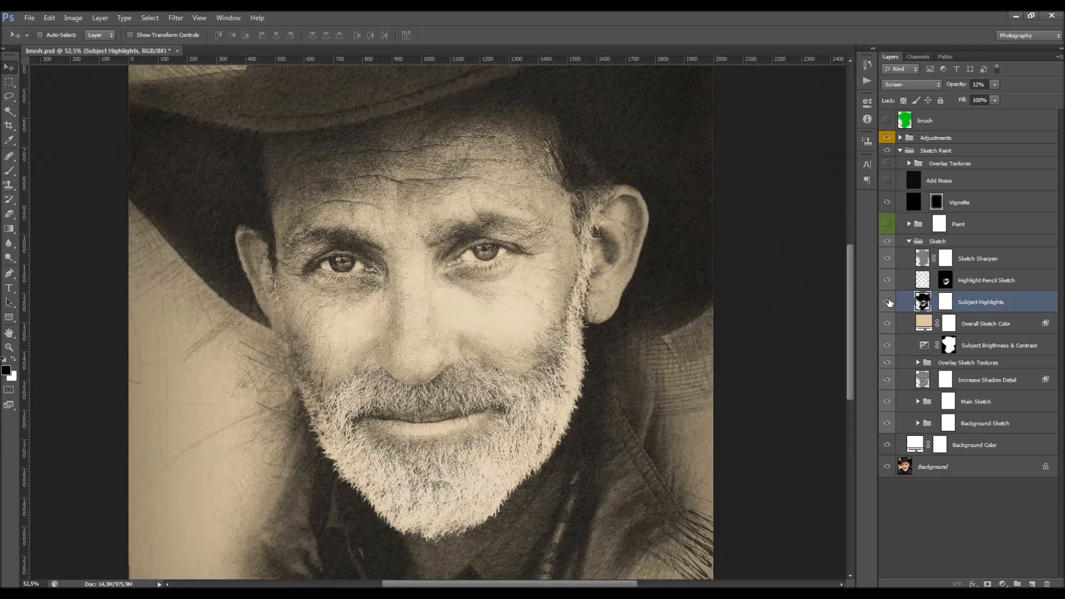
# Try blue, pink and saturated orange (#e5aa2b) tints as the fill color of the Overall Sketch Color layer
pyautogui.click(995, 326)
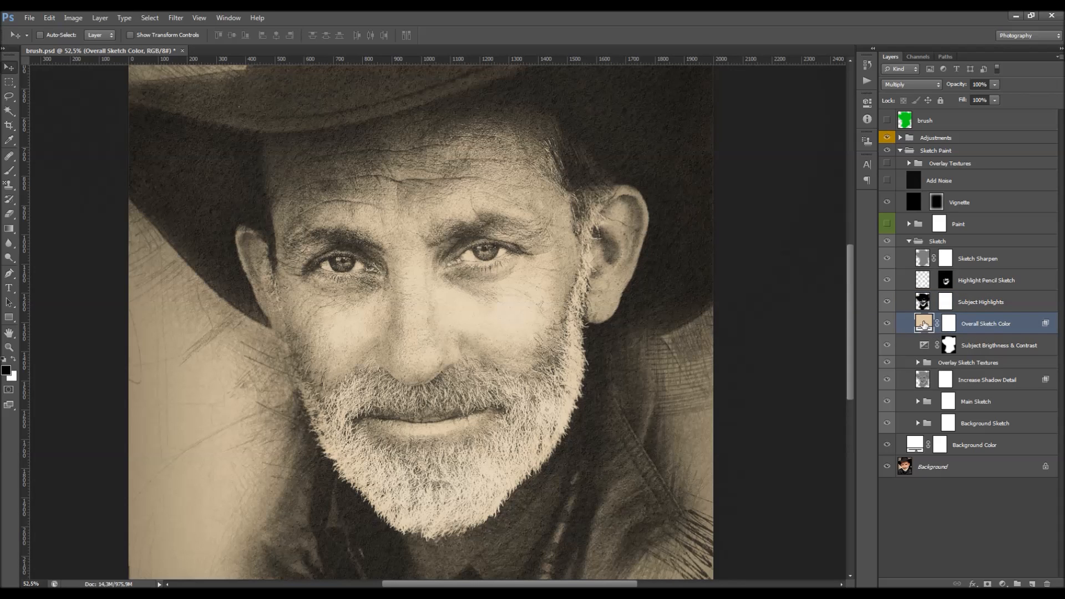
pyautogui.doubleClick(924, 325)
pyautogui.moveTo(729, 337); pyautogui.dragTo(817, 223)
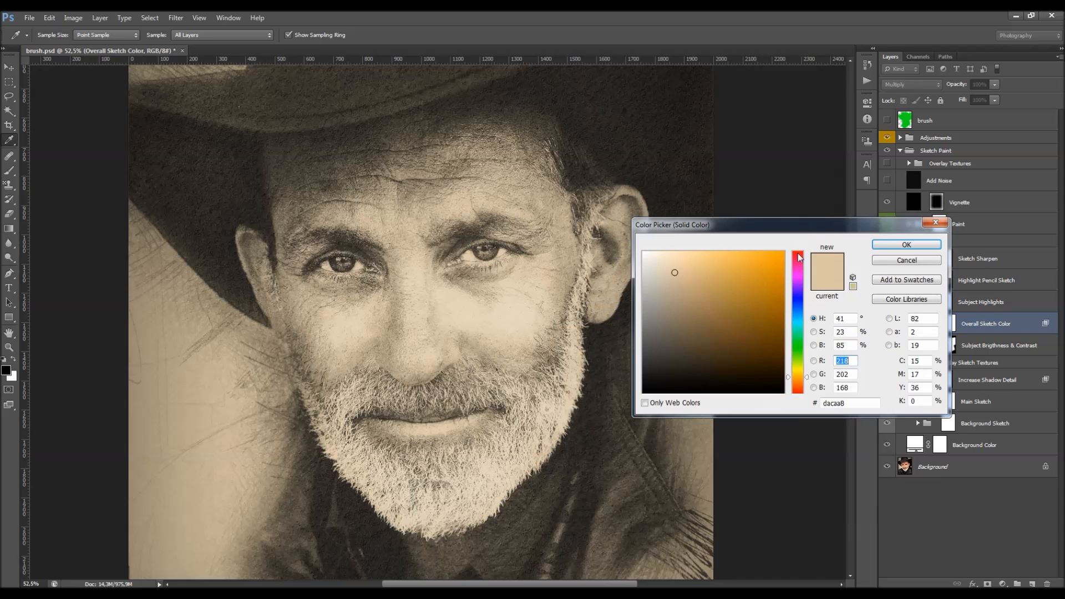
pyautogui.click(801, 367)
pyautogui.moveTo(800, 355); pyautogui.dragTo(799, 261)
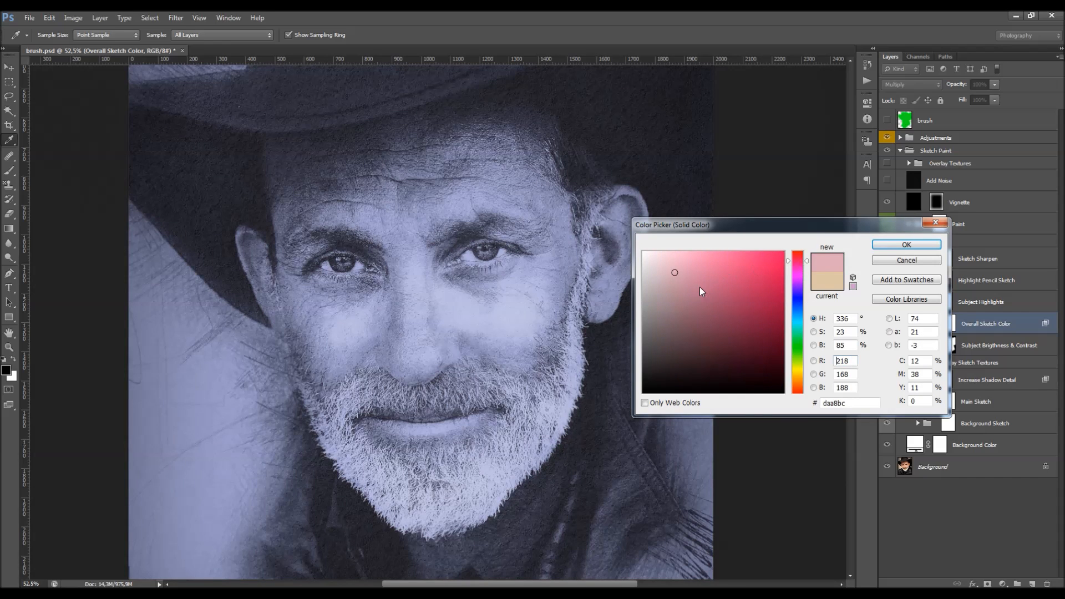
pyautogui.click(700, 283)
pyautogui.click(802, 372)
pyautogui.moveTo(803, 375); pyautogui.dragTo(802, 378)
pyautogui.moveTo(721, 280); pyautogui.dragTo(757, 266)
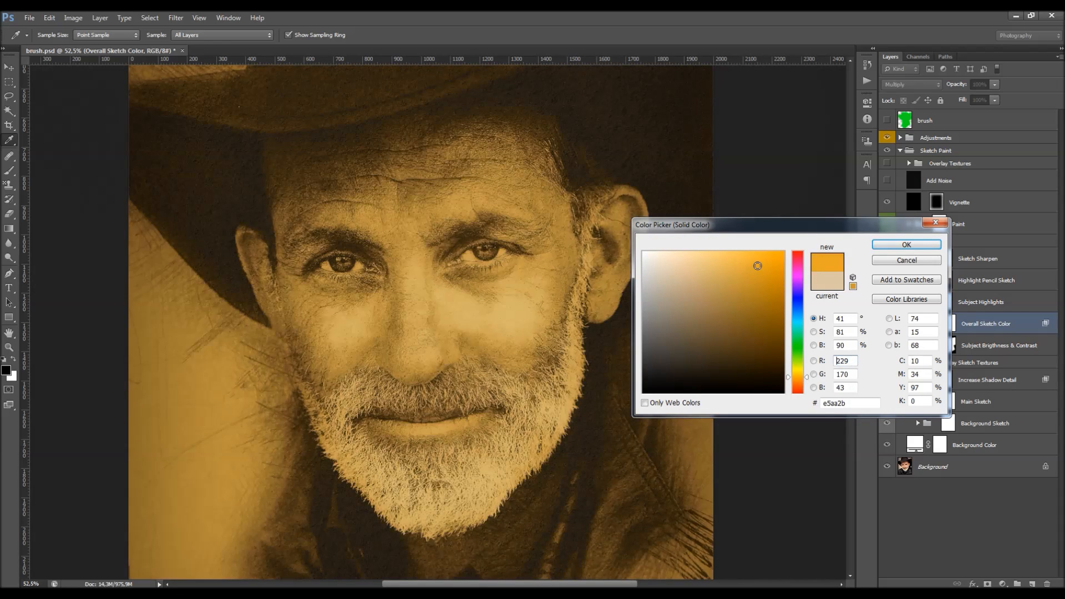
pyautogui.click(906, 245)
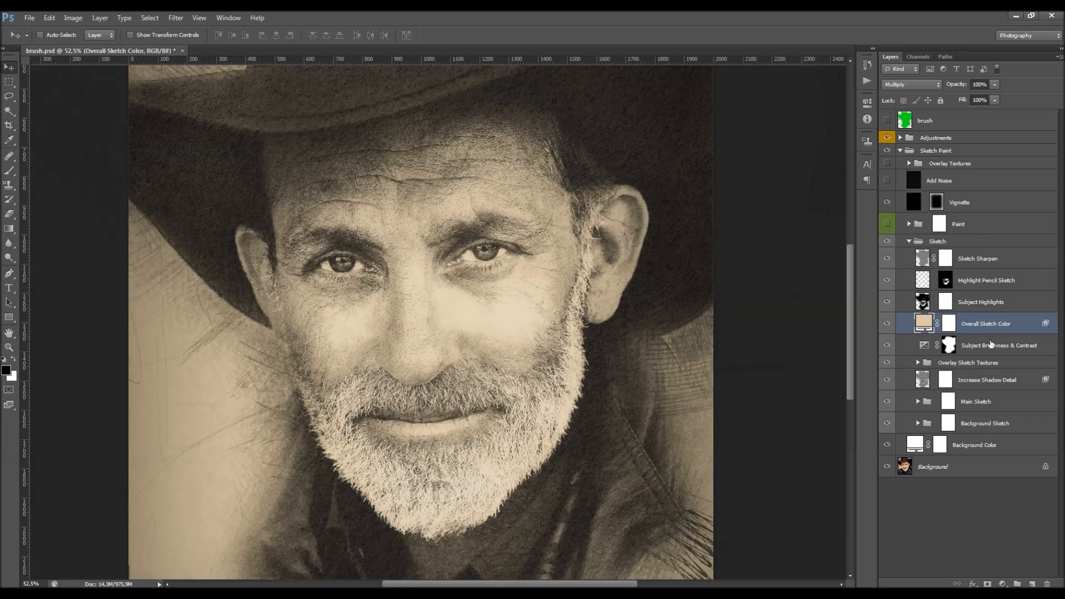
# Try exposure +0.77 and gamma correction 1.23 on the Subject Brigthness & Contrast layer, toggling its visibility to compare on the whole portrait
pyautogui.click(971, 345)
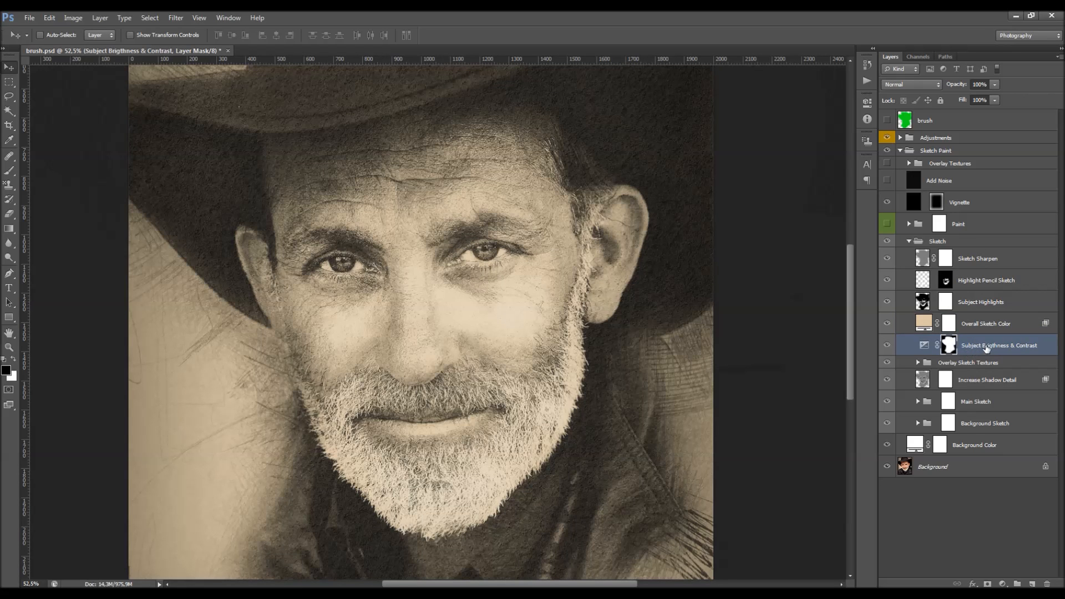
pyautogui.doubleClick(924, 345)
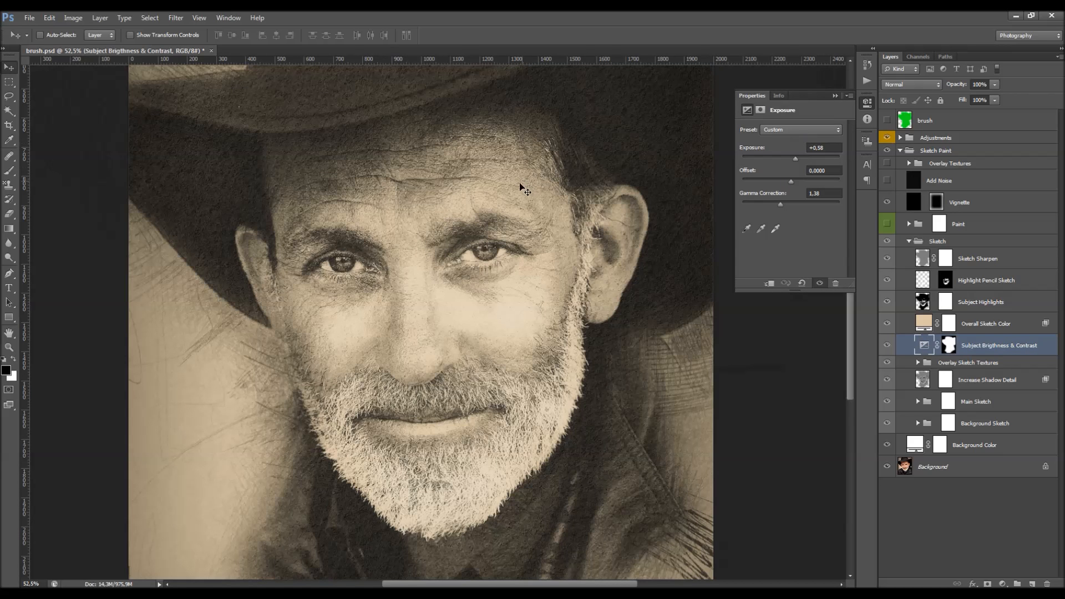
pyautogui.scroll(-2, 514, 192)
pyautogui.scroll(1, 516, 193)
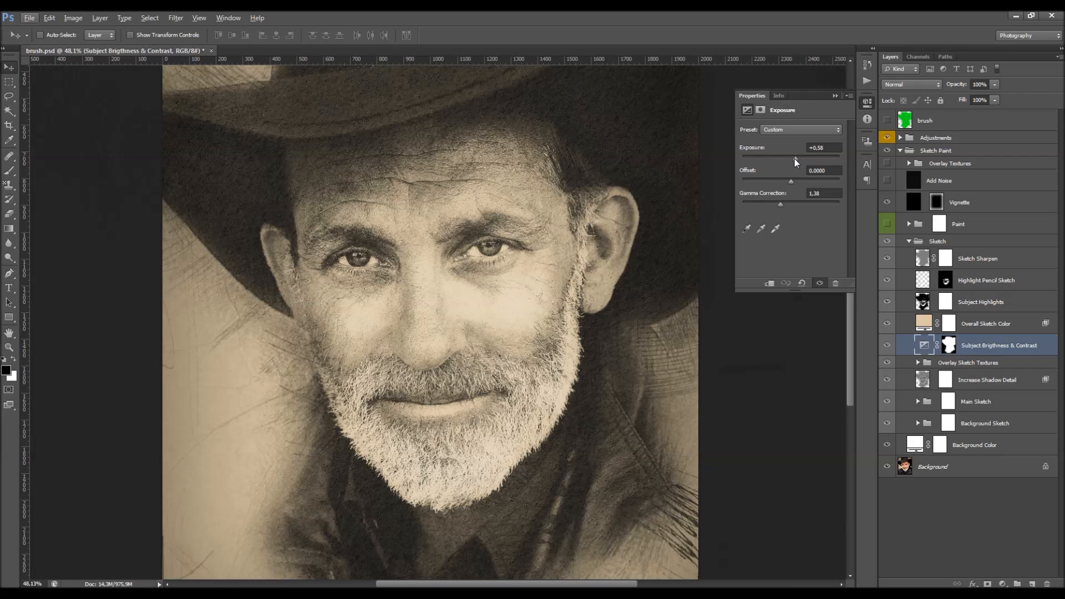
pyautogui.moveTo(785, 158); pyautogui.dragTo(781, 159)
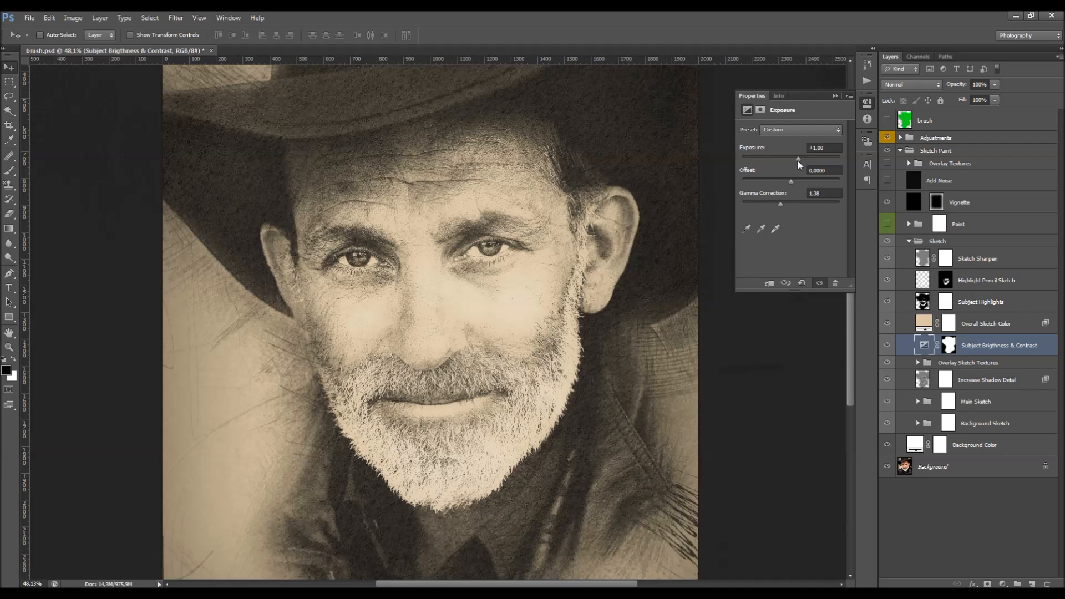
pyautogui.moveTo(798, 161); pyautogui.dragTo(797, 160)
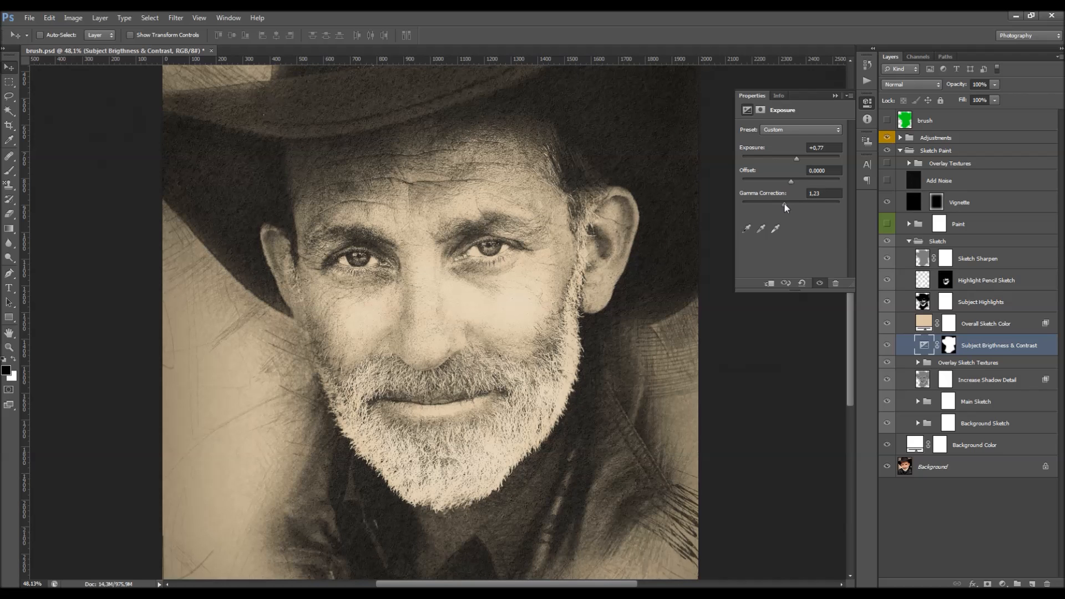
pyautogui.hotkey('ctrl', '-')
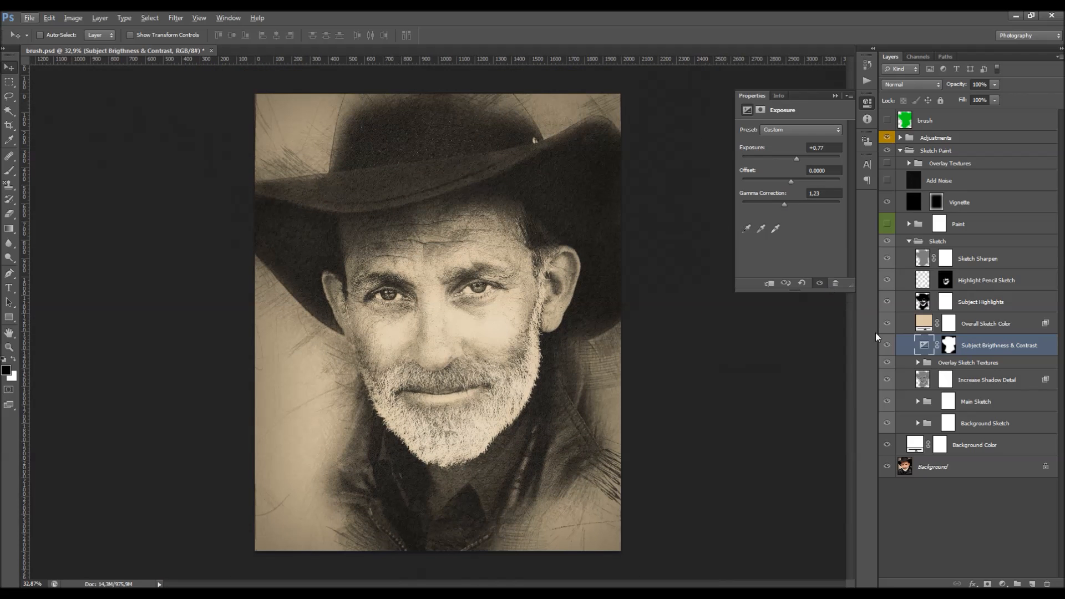
pyautogui.click(887, 344)
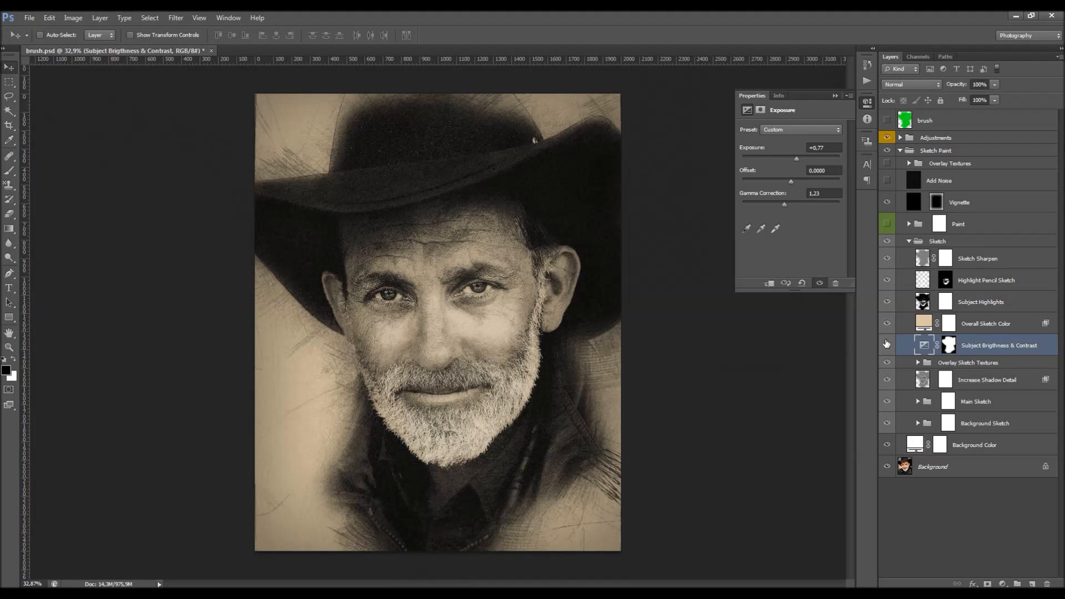
pyautogui.click(886, 344)
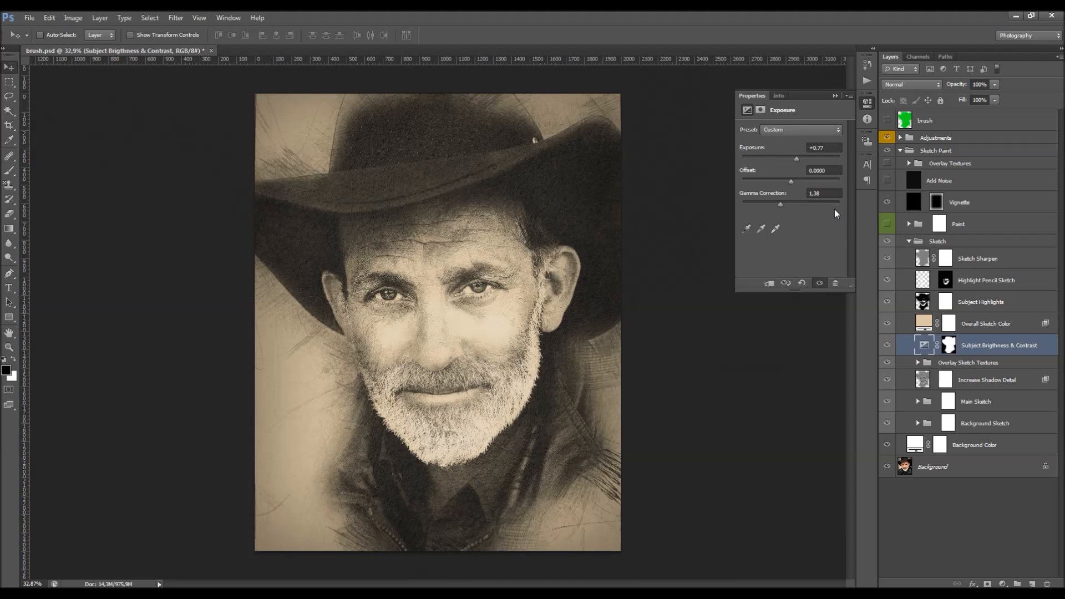
# Reset the Subject Brigthness & Contrast layer's exposure settings, toggle its visibility to compare and close its settings
pyautogui.click(802, 284)
pyautogui.click(889, 346)
pyautogui.click(890, 346)
pyautogui.scroll(2, 464, 262)
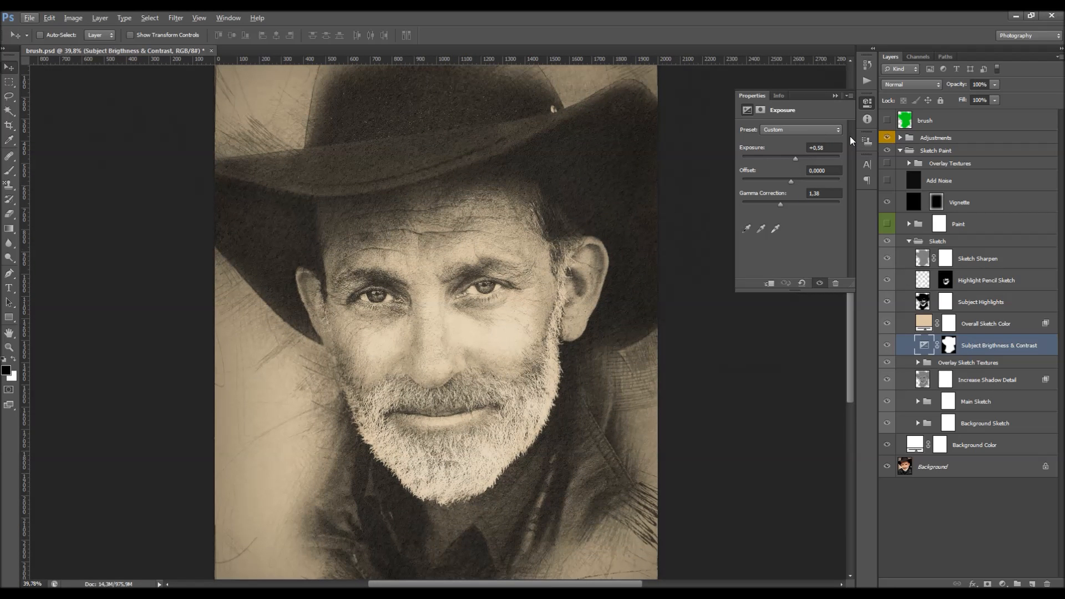
pyautogui.click(835, 96)
# Select the Overlay Sketch Textures group, toggle its visibility to compare and expand it to show its texture layers
pyautogui.click(968, 363)
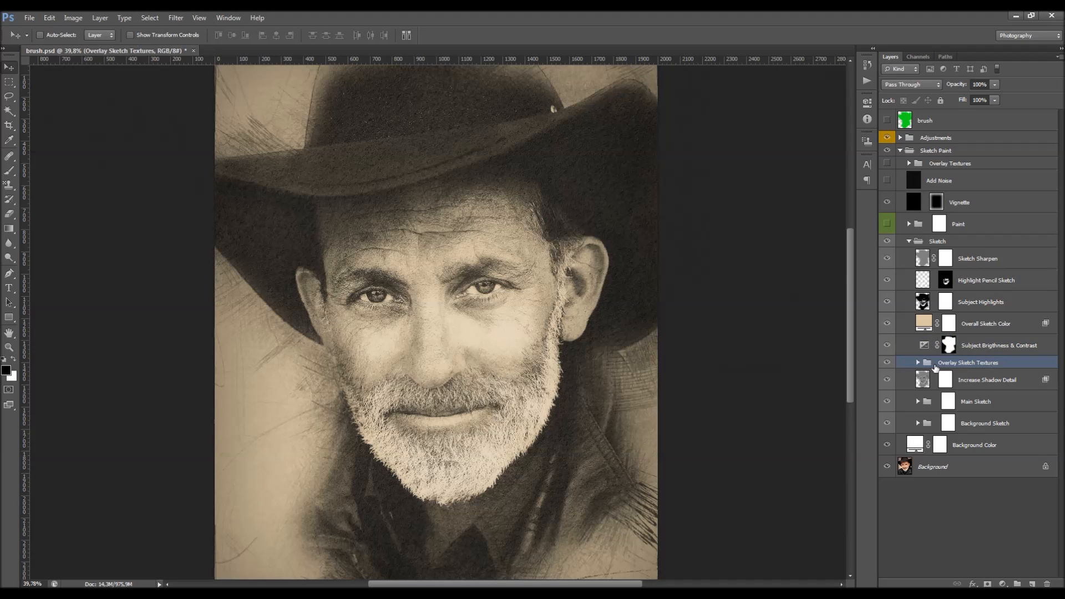
pyautogui.click(888, 364)
pyautogui.click(888, 363)
pyautogui.click(919, 363)
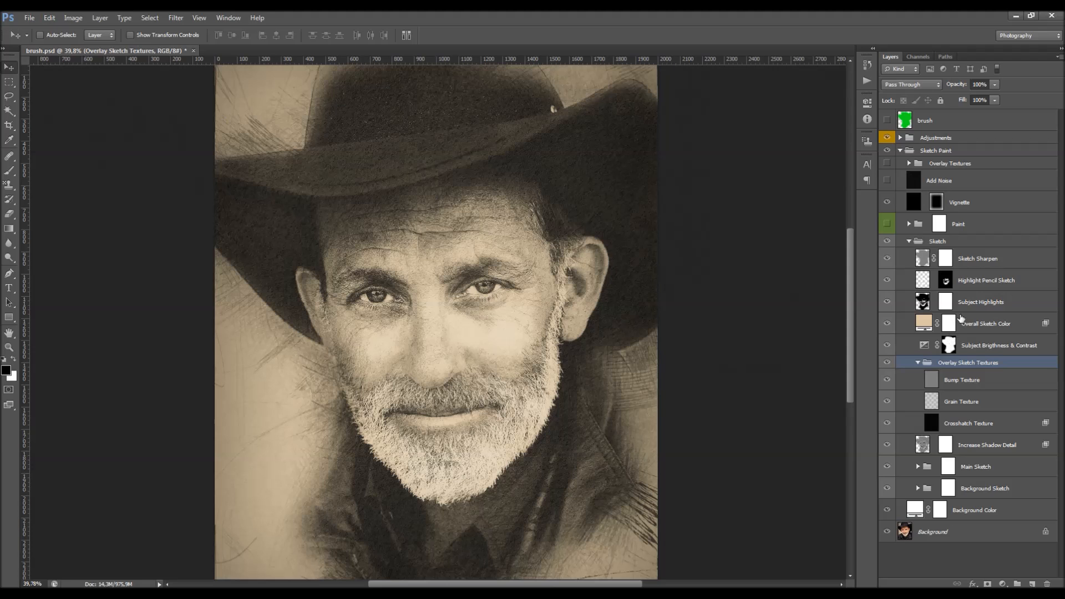
# Select the Bump Texture layer in the Overlay Sketch Textures group and adjust its opacity
pyautogui.click(986, 387)
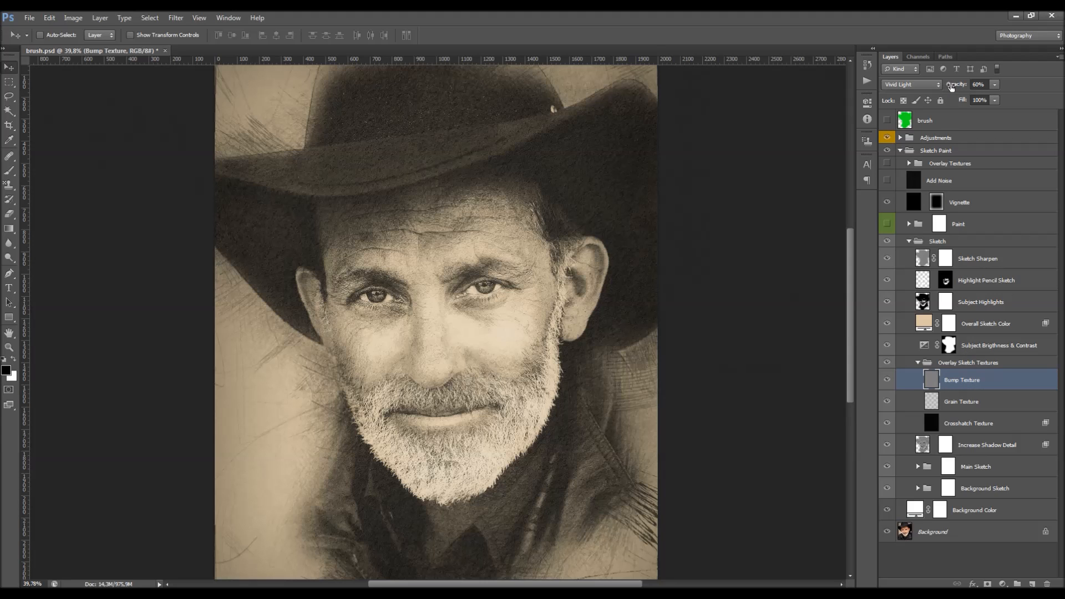
pyautogui.moveTo(950, 86); pyautogui.dragTo(956, 107)
pyautogui.press('Return')
# Set the Grain Texture layer's opacity to 23% after trying 0%, and toggle its visibility to compare
pyautogui.click(994, 405)
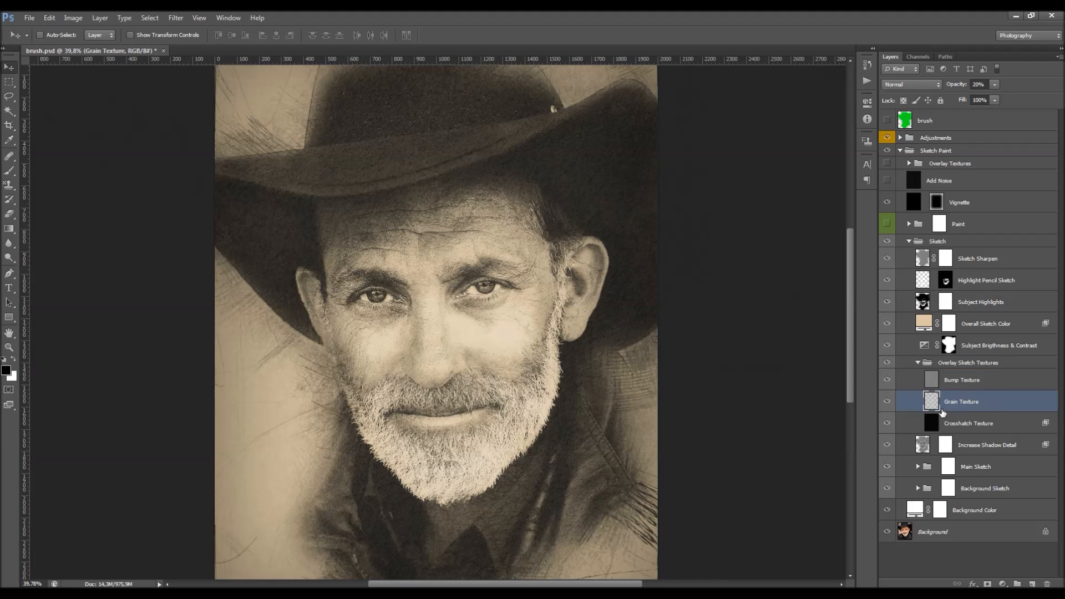
pyautogui.moveTo(960, 85); pyautogui.dragTo(821, 104)
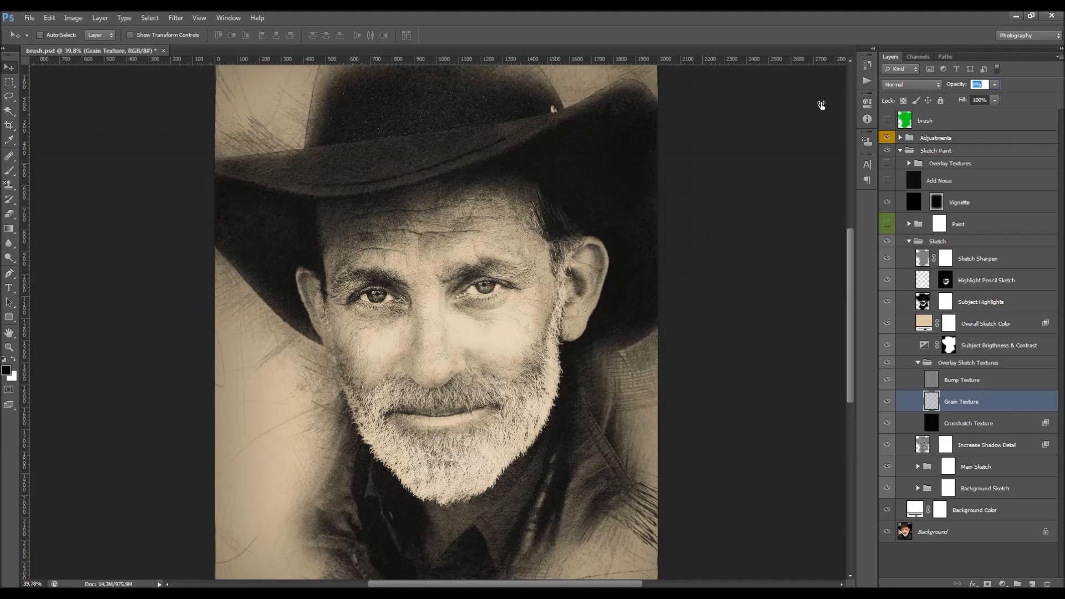
pyautogui.moveTo(820, 101)
pyautogui.mouseDown()
pyautogui.moveTo(1000, 95)
pyautogui.moveTo(959, 107)
pyautogui.mouseUp()
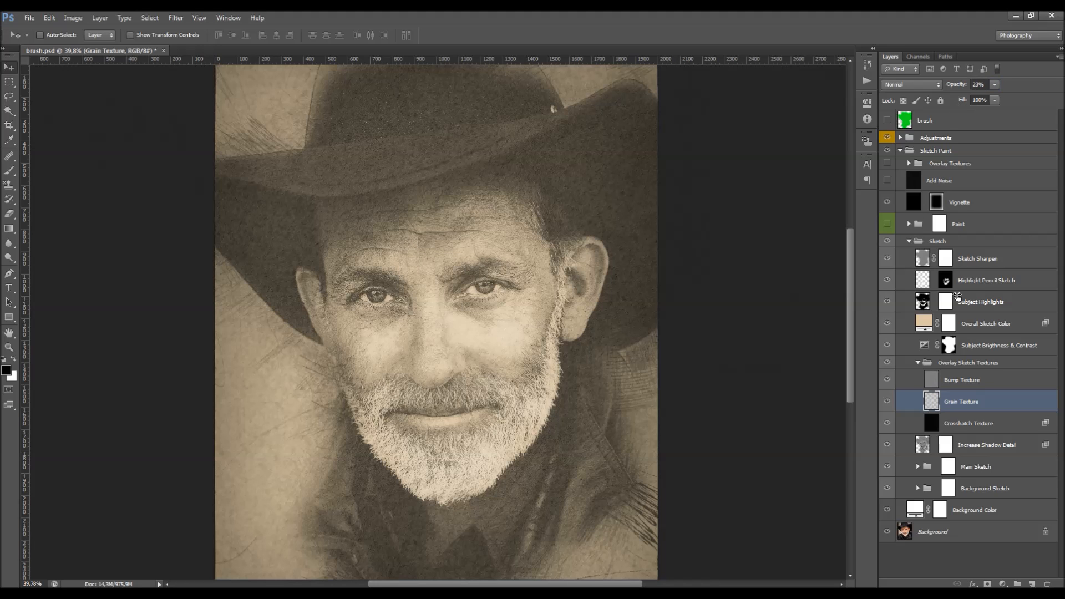
pyautogui.click(886, 401)
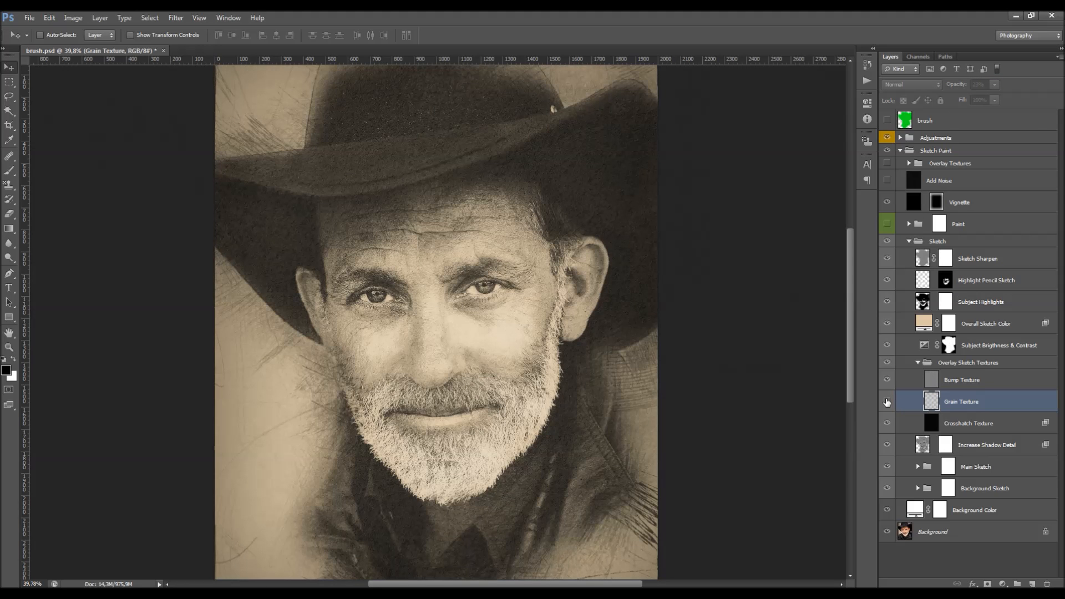
pyautogui.click(886, 402)
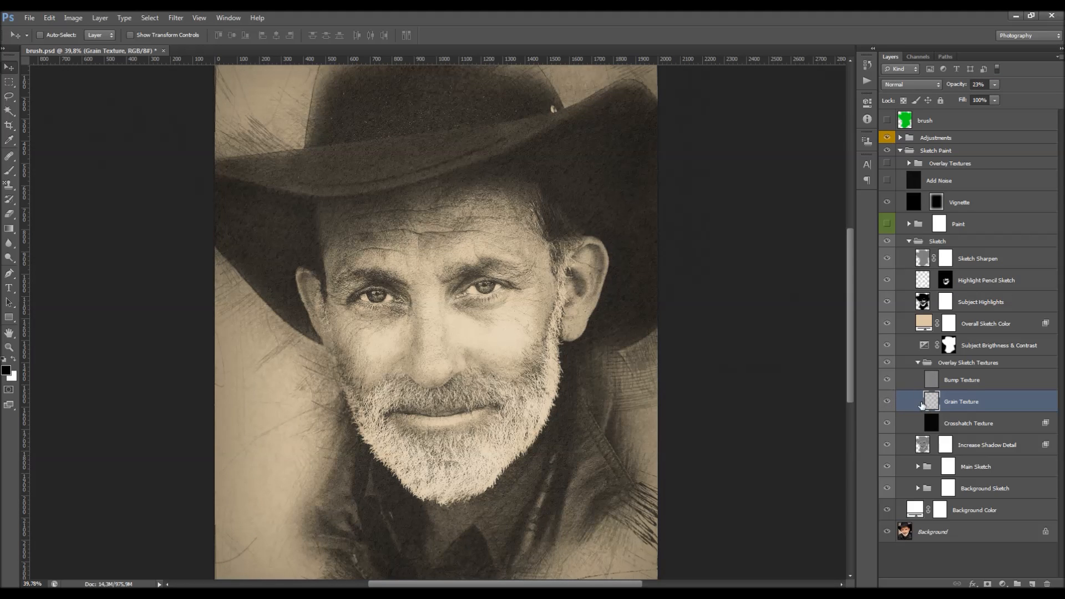
# Try different opacities for the Crosshatch Texture and Increase Shadow Detail layers, toggling the Increase Shadow Detail layer's visibility to compare
pyautogui.click(969, 424)
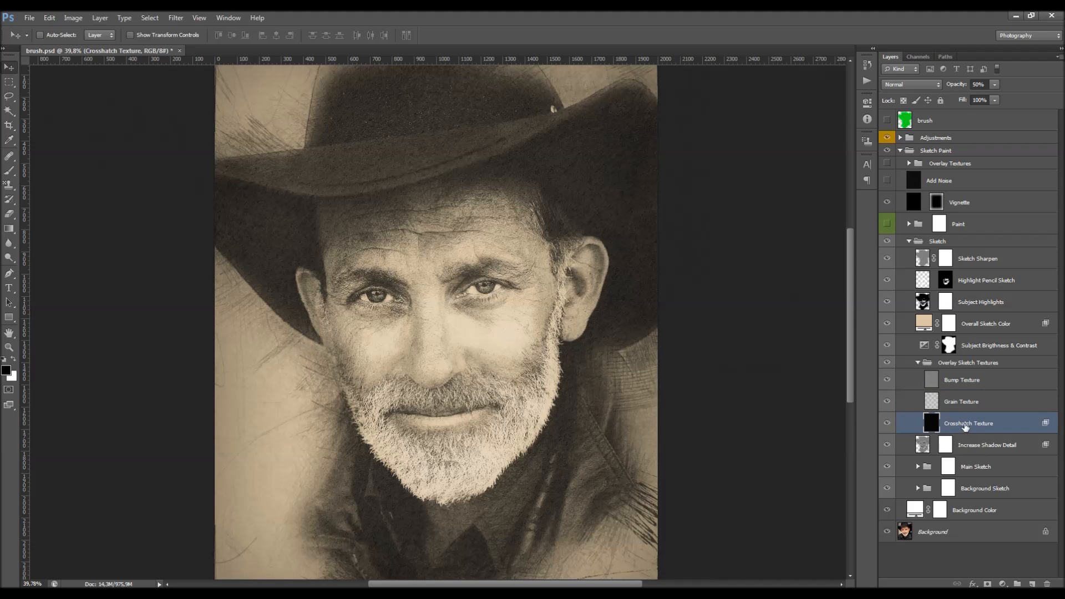
pyautogui.moveTo(952, 85); pyautogui.dragTo(1039, 101)
pyautogui.click(993, 445)
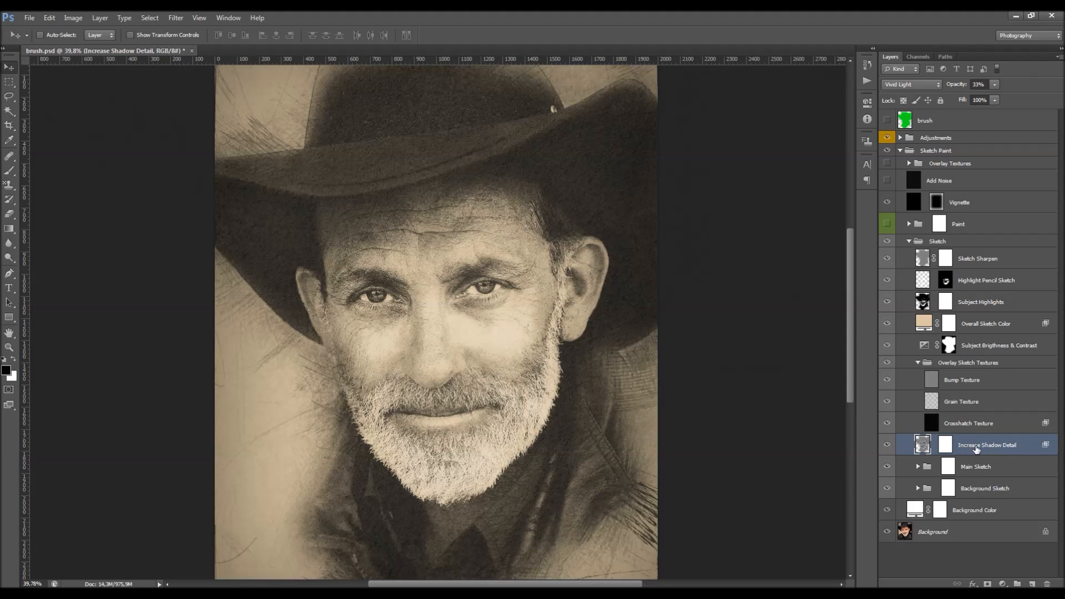
pyautogui.click(888, 445)
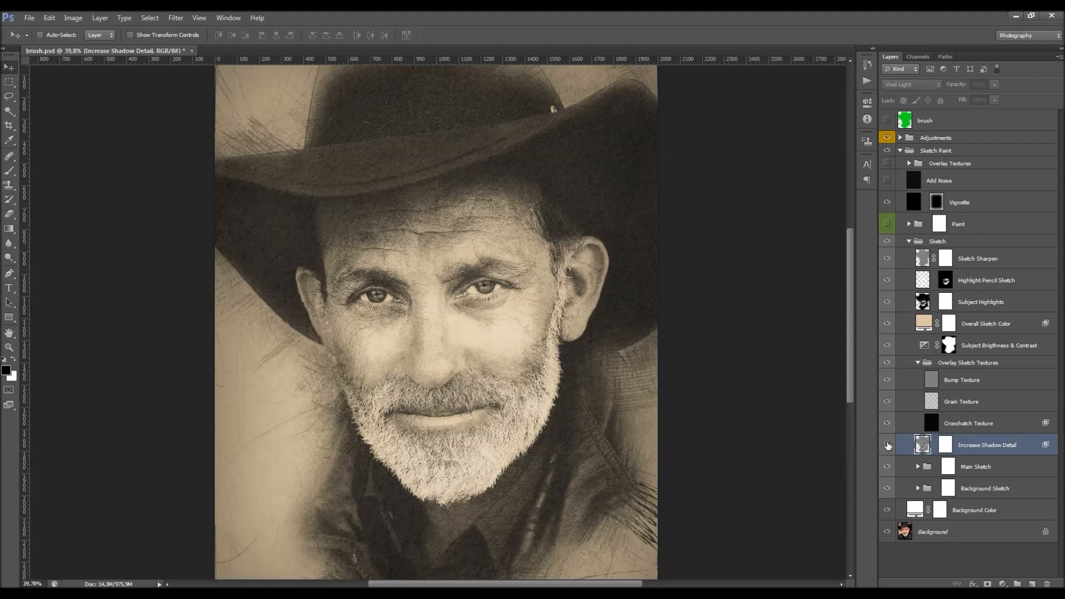
pyautogui.click(888, 446)
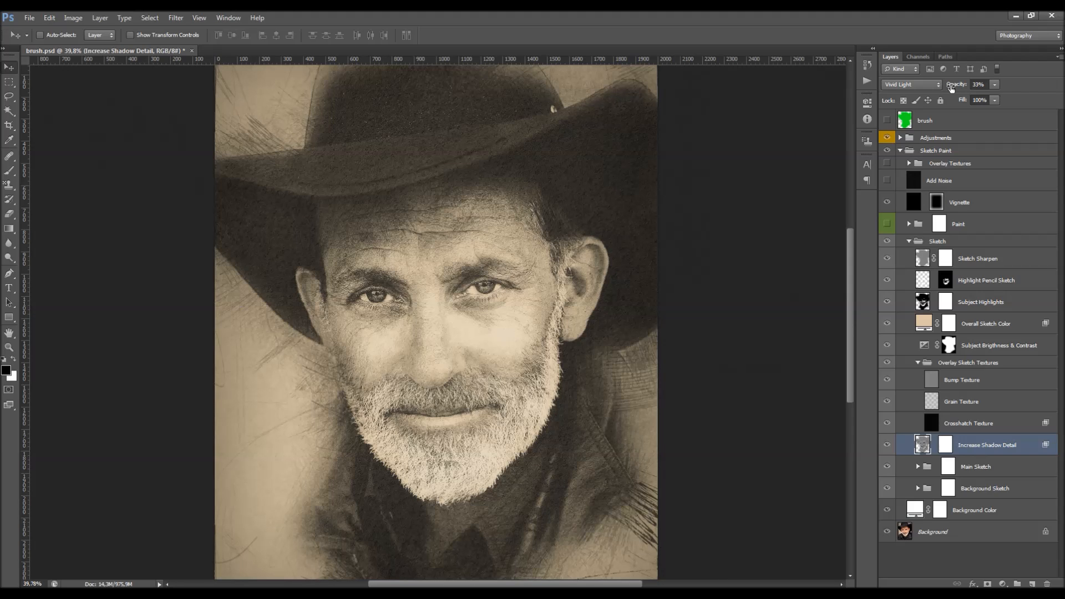
pyautogui.moveTo(951, 88); pyautogui.dragTo(1030, 92)
pyautogui.moveTo(1029, 91); pyautogui.dragTo(932, 99)
# Select the Main Sketch group, toggle its visibility to compare on the whole portrait and expand it
pyautogui.click(981, 463)
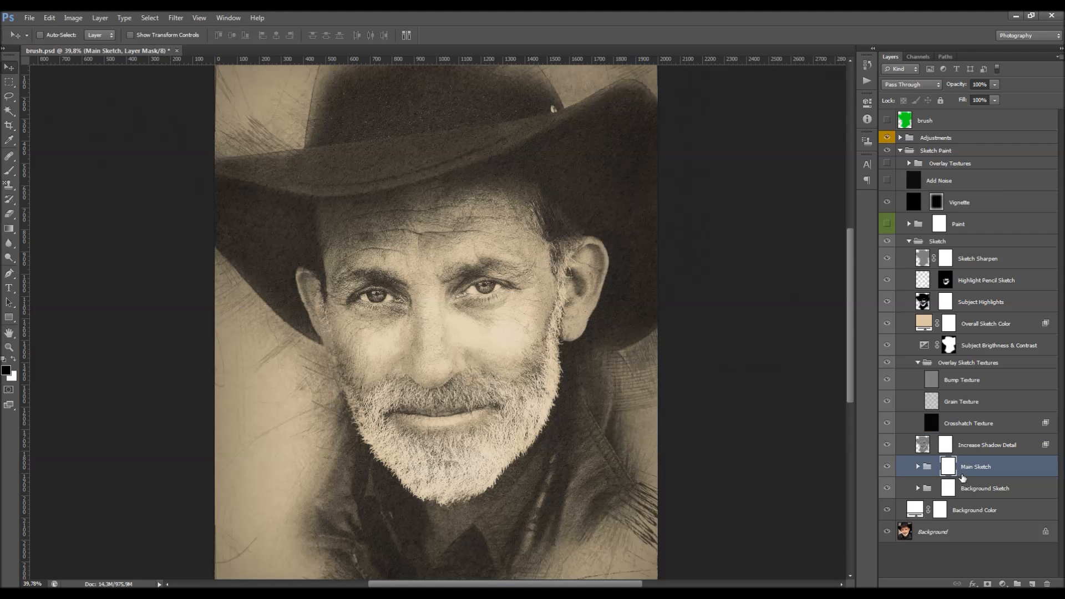
pyautogui.click(886, 466)
pyautogui.click(886, 466)
pyautogui.scroll(-2, 440, 277)
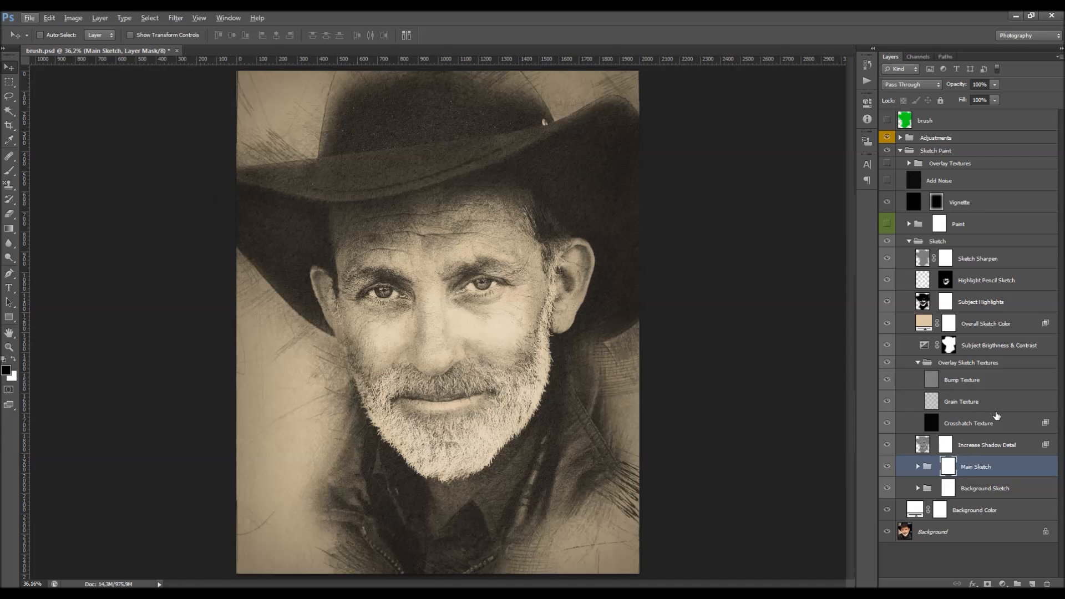
pyautogui.click(918, 466)
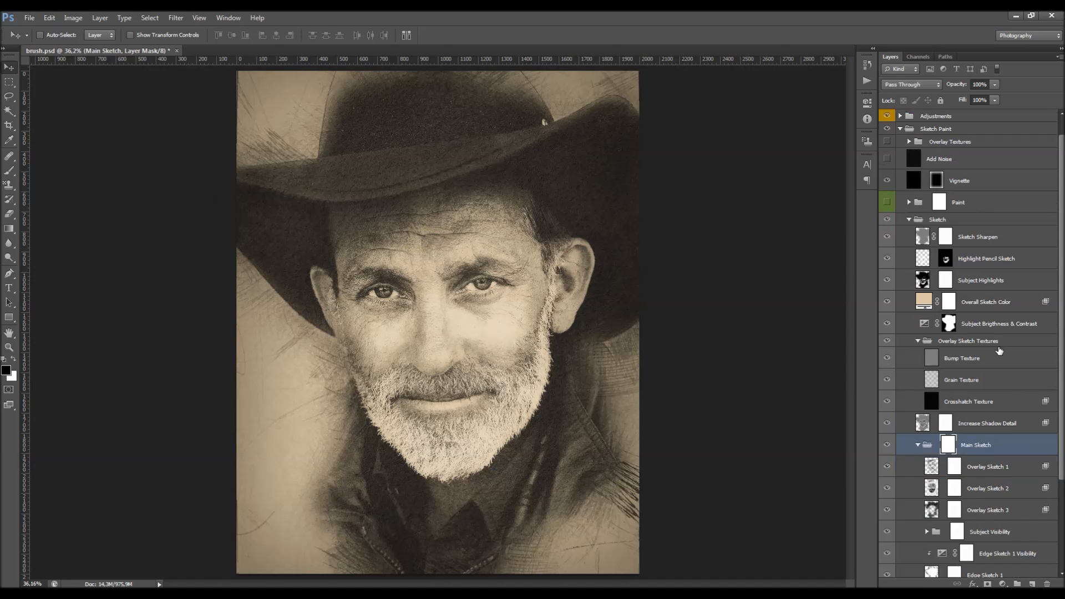
# Select the Overlay Sketch 1 layer in the Main Sketch group, toggle its visibility to compare and adjust its opacity
pyautogui.scroll(-3, 954, 422)
pyautogui.click(1006, 379)
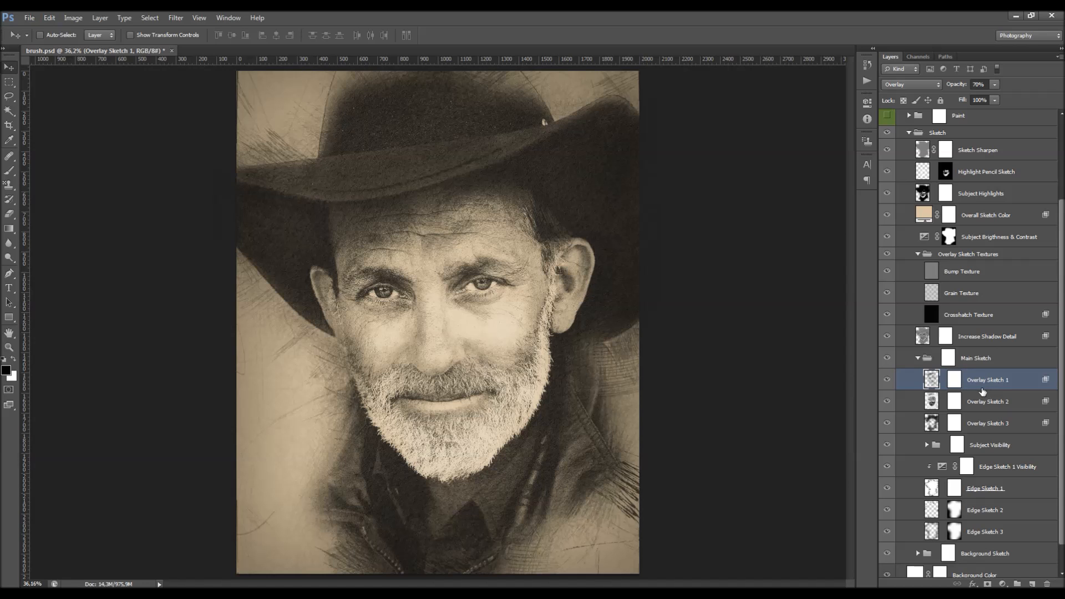
pyautogui.click(888, 380)
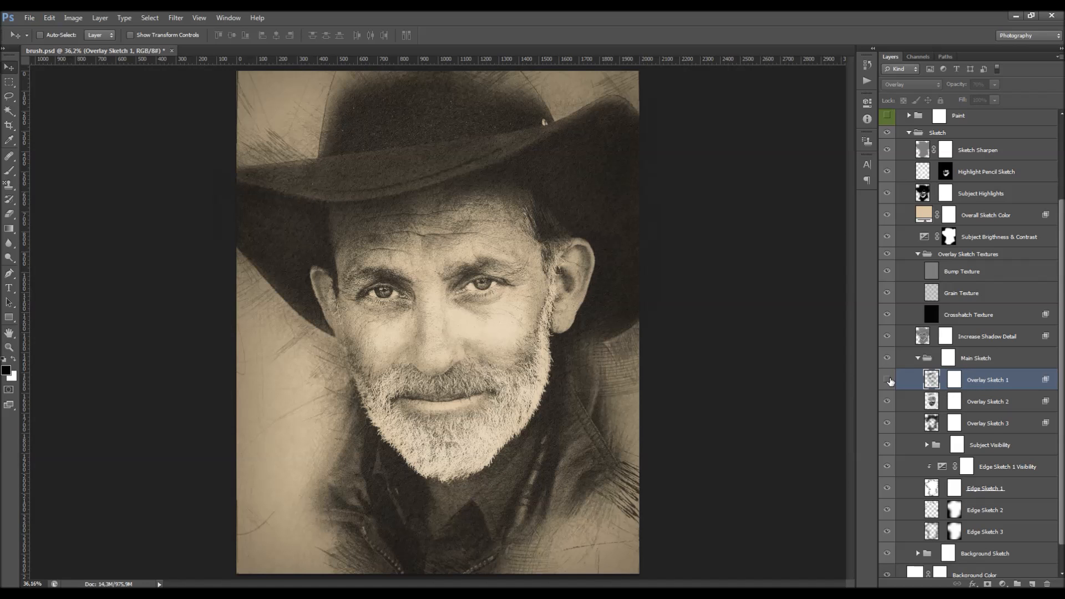
pyautogui.click(888, 381)
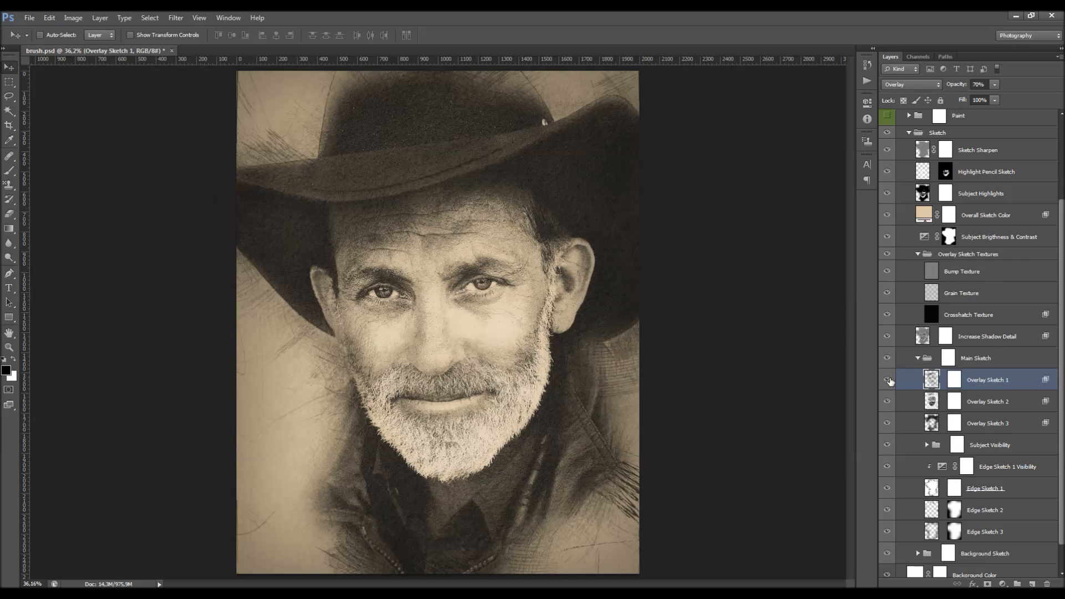
pyautogui.moveTo(951, 85)
pyautogui.mouseDown()
pyautogui.moveTo(1017, 85)
pyautogui.moveTo(888, 103)
pyautogui.moveTo(1001, 100)
pyautogui.mouseUp()
# Adjust the Overlay Sketch 2 layer's opacity, trying 100% and 83%, and toggle its visibility to compare
pyautogui.click(977, 401)
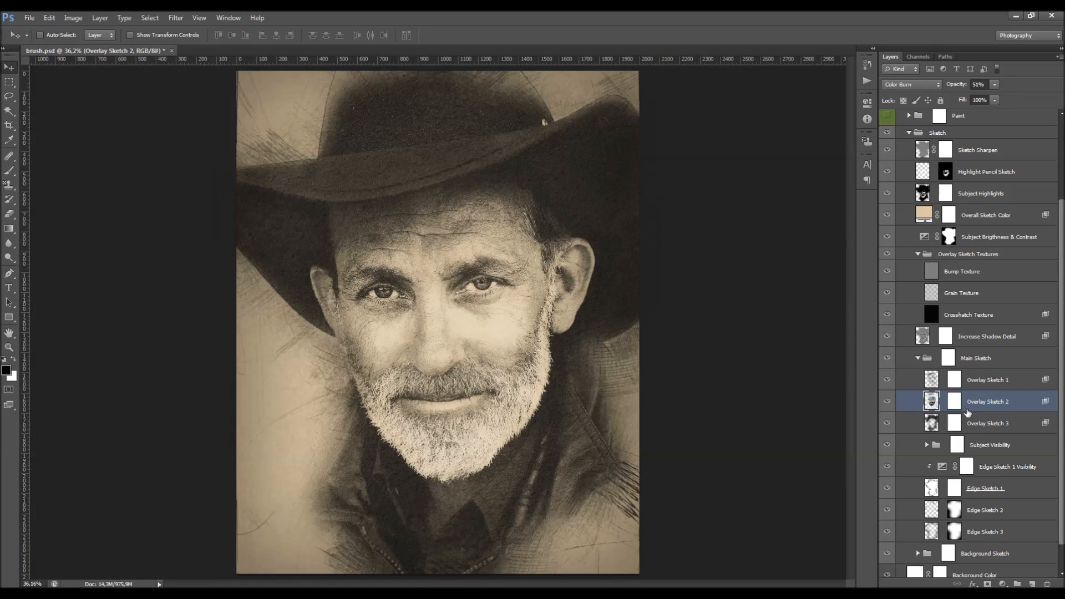
pyautogui.moveTo(959, 83); pyautogui.dragTo(986, 111)
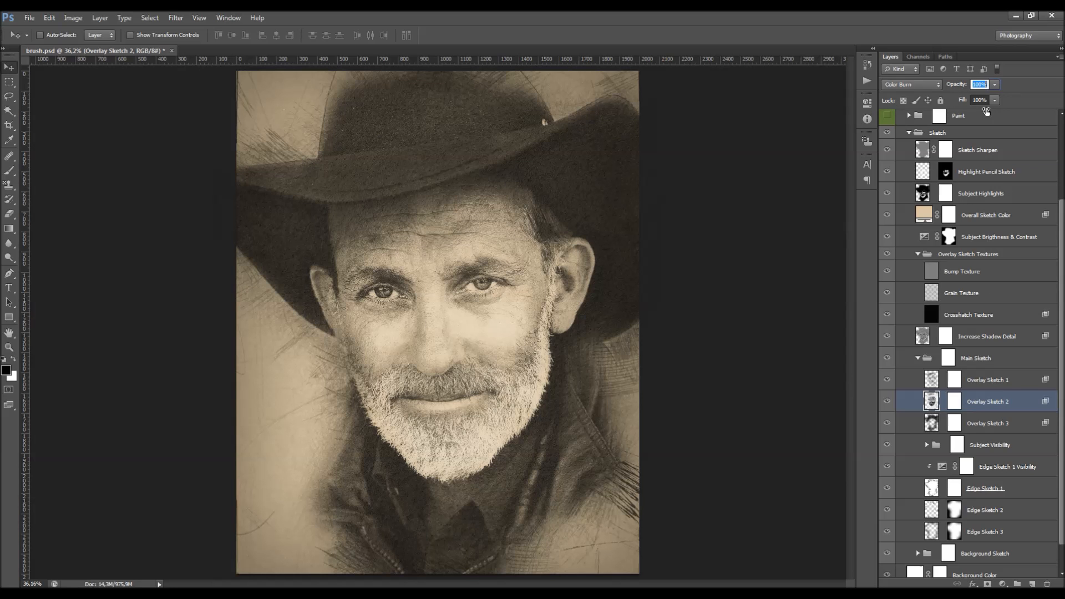
pyautogui.moveTo(987, 108); pyautogui.dragTo(866, 116)
pyautogui.moveTo(849, 120); pyautogui.dragTo(1057, 129)
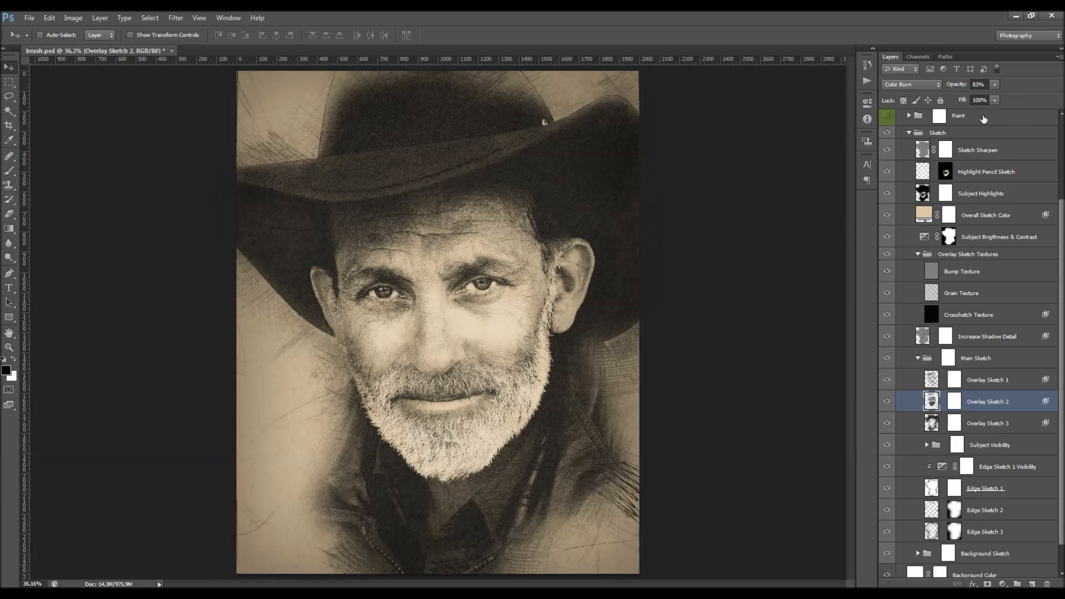
pyautogui.moveTo(954, 85); pyautogui.dragTo(950, 84)
pyautogui.click(888, 401)
pyautogui.scroll(-1, 977, 400)
pyautogui.hotkey('alt', 'shift', 'o')
# Toggle the Overlay Sketch 3 layer's visibility to compare, and set its opacity to 79%
pyautogui.click(987, 411)
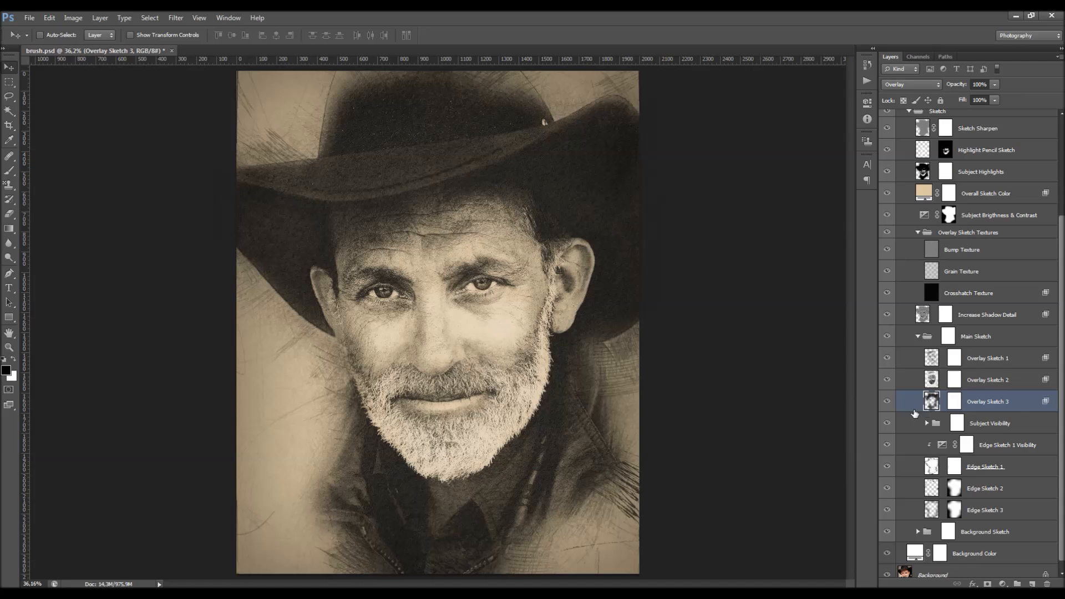
pyautogui.click(888, 401)
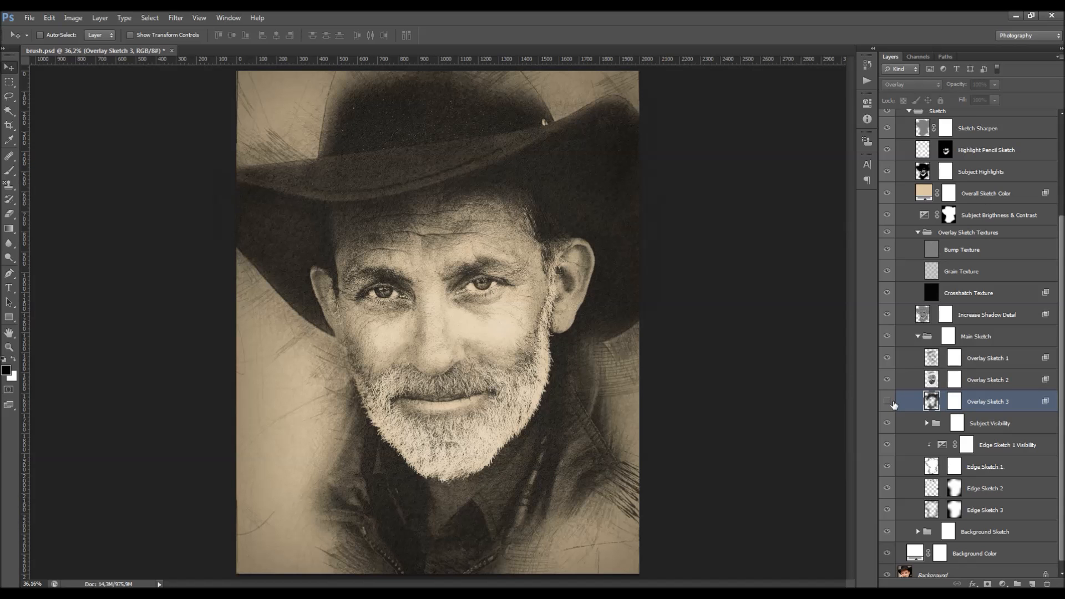
pyautogui.click(888, 401)
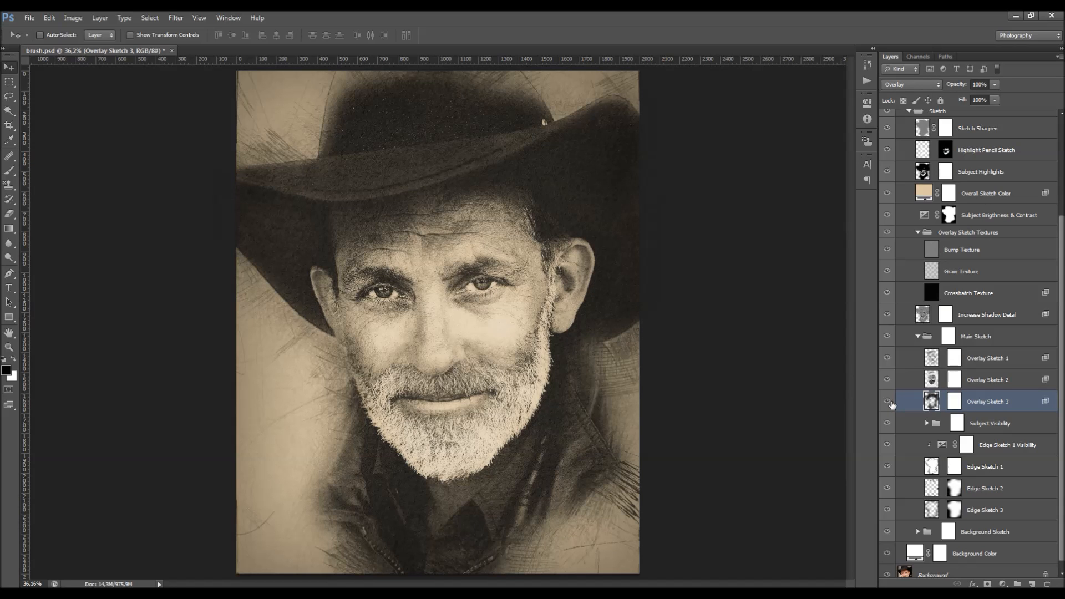
pyautogui.moveTo(965, 87); pyautogui.dragTo(953, 89)
# Select the Subject Visibility group, toggle its visibility to compare on the whole portrait and expand it
pyautogui.scroll(-1, 921, 303)
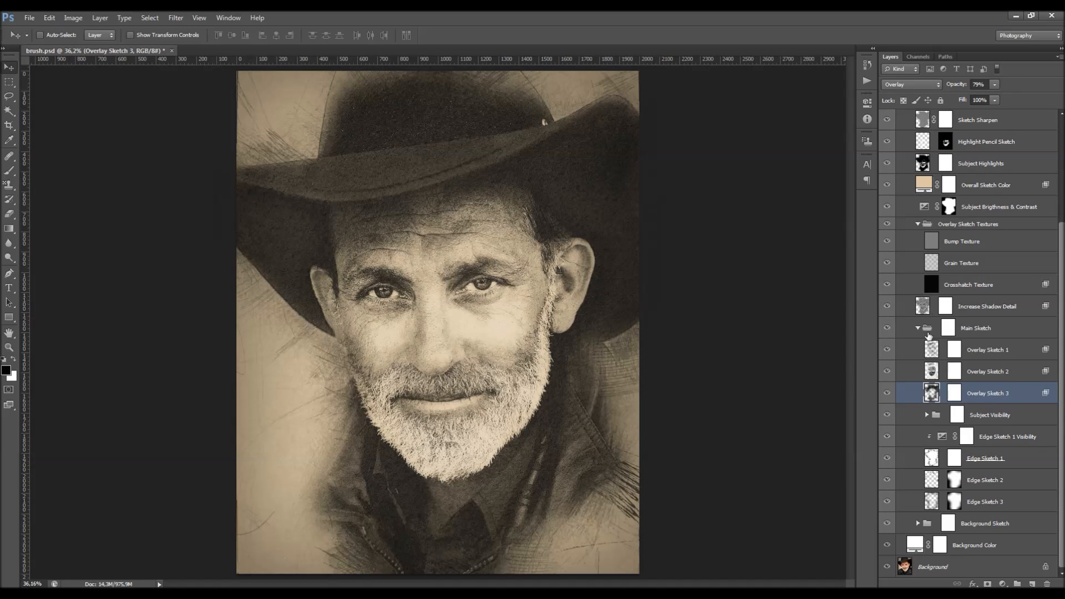
pyautogui.click(997, 422)
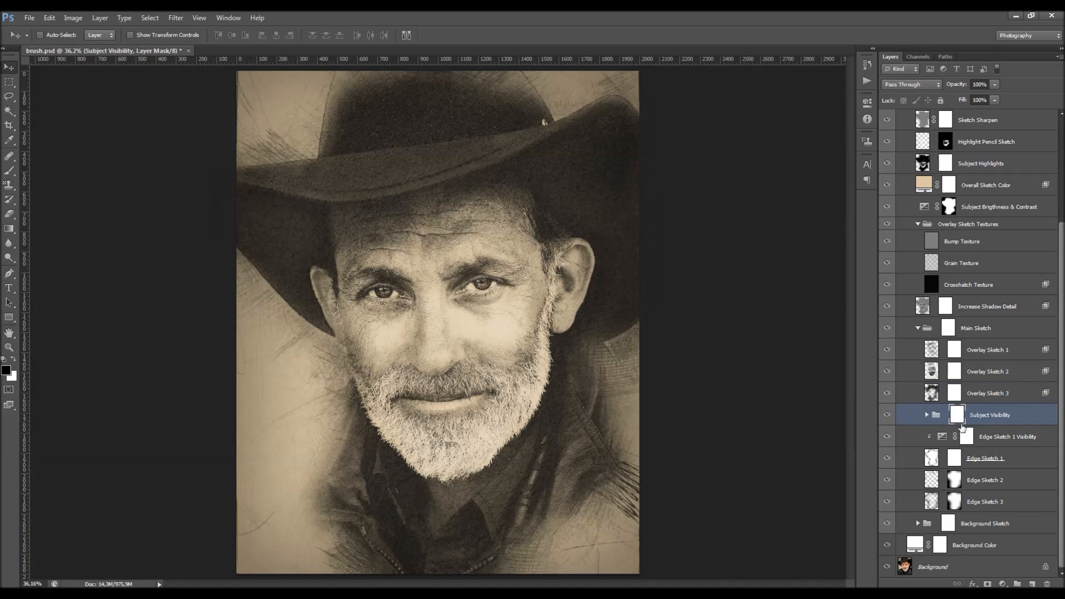
pyautogui.click(887, 417)
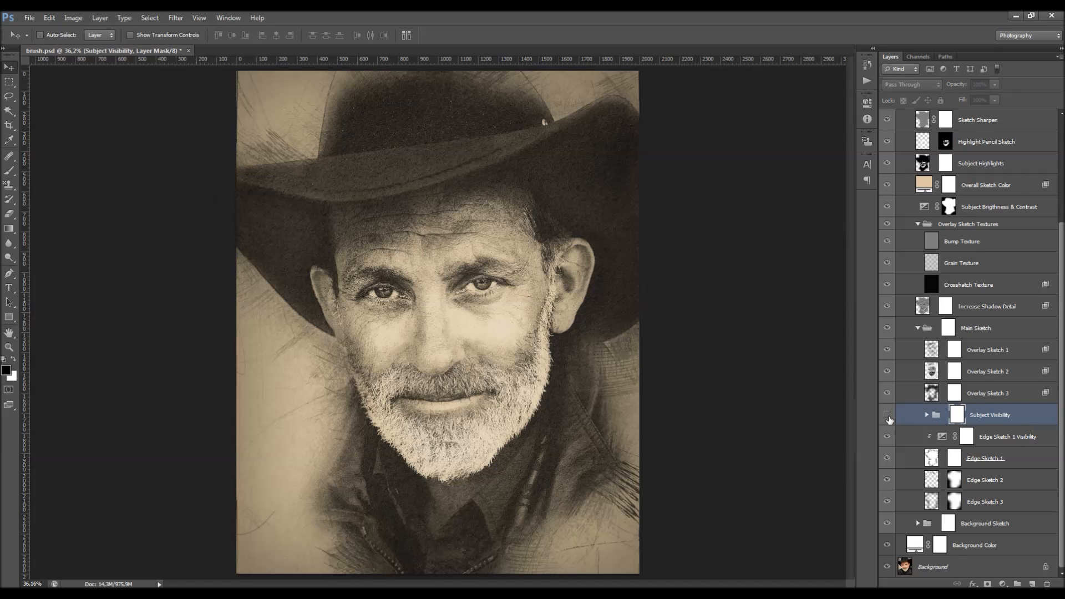
pyautogui.click(888, 416)
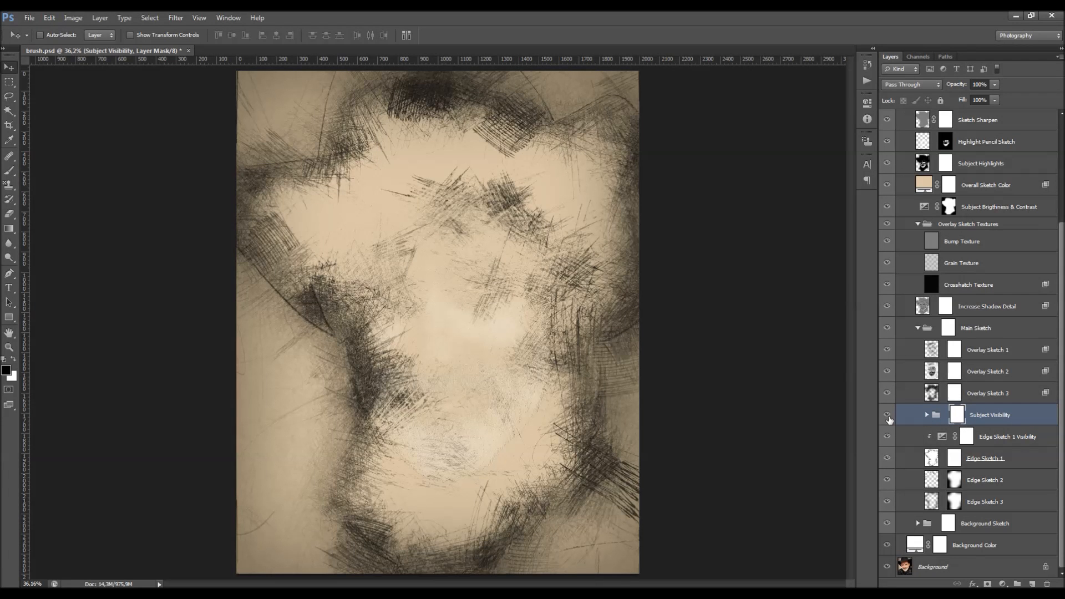
pyautogui.click(926, 416)
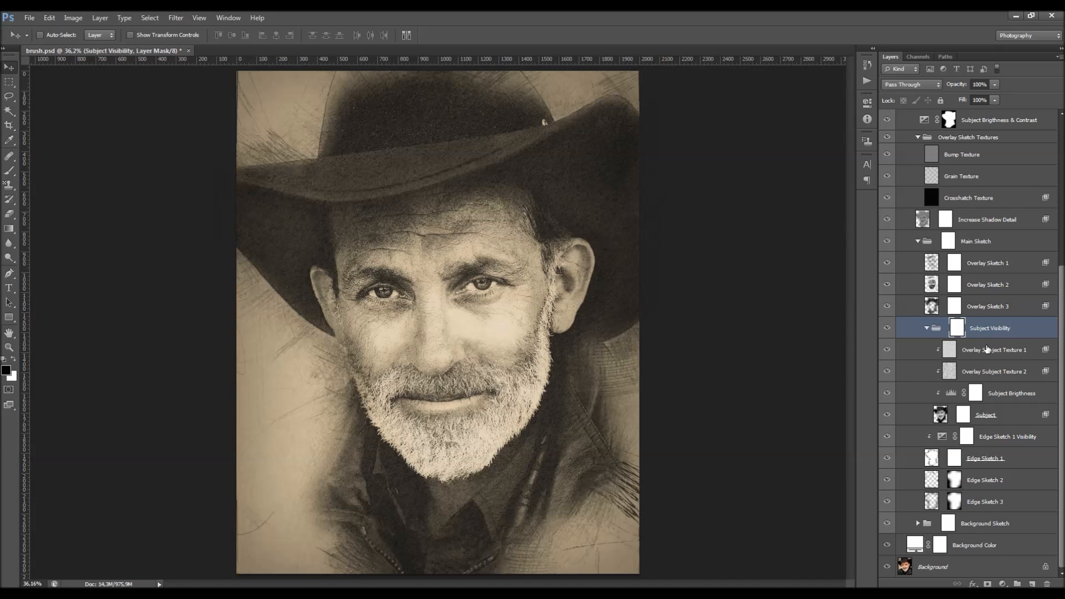
# Go through the Overlay Subject Texture 1 and 2 layers, toggling the Overlay Subject Texture 1 layer's visibility to compare
pyautogui.click(989, 353)
pyautogui.click(993, 371)
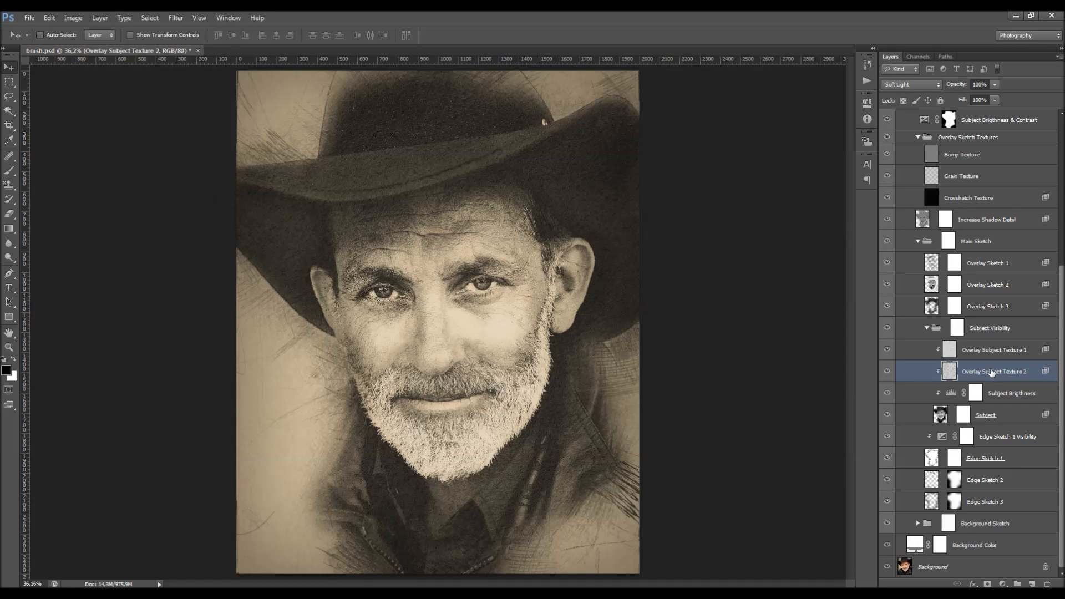
pyautogui.click(1002, 357)
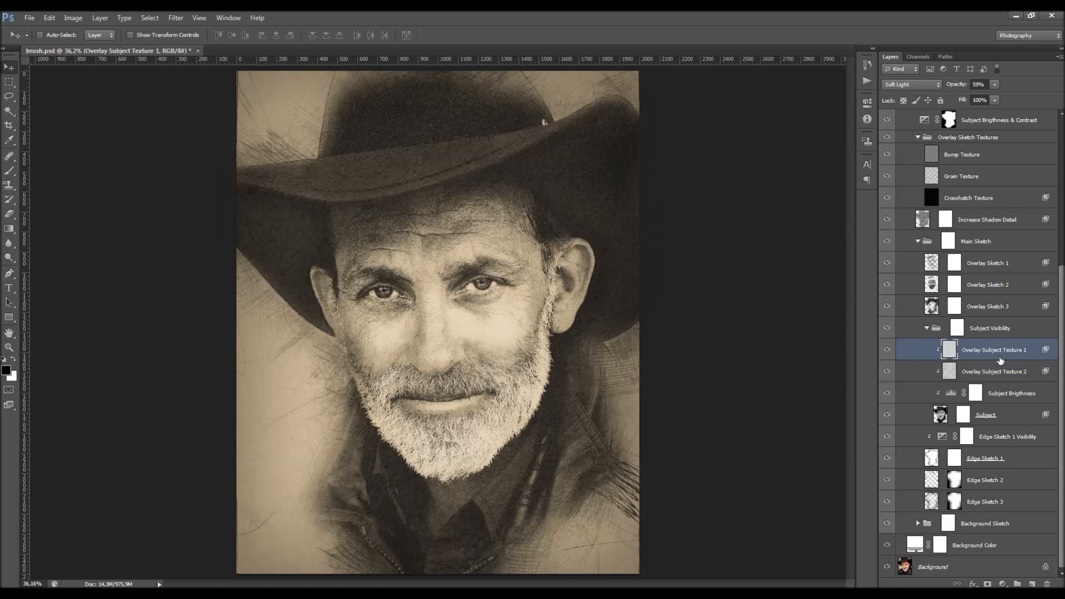
pyautogui.moveTo(893, 349)
pyautogui.mouseDown()
pyautogui.moveTo(890, 374)
pyautogui.moveTo(889, 361)
pyautogui.mouseUp()
pyautogui.click(994, 379)
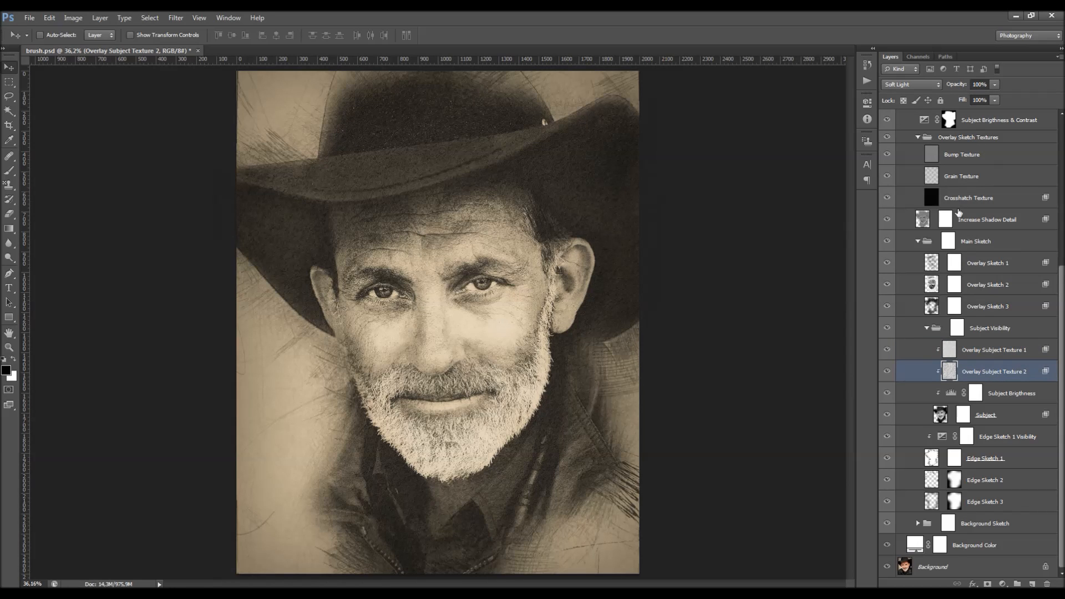
# Try a different opacity for the Overlay Subject Texture 1 layer and undo the change
pyautogui.click(984, 353)
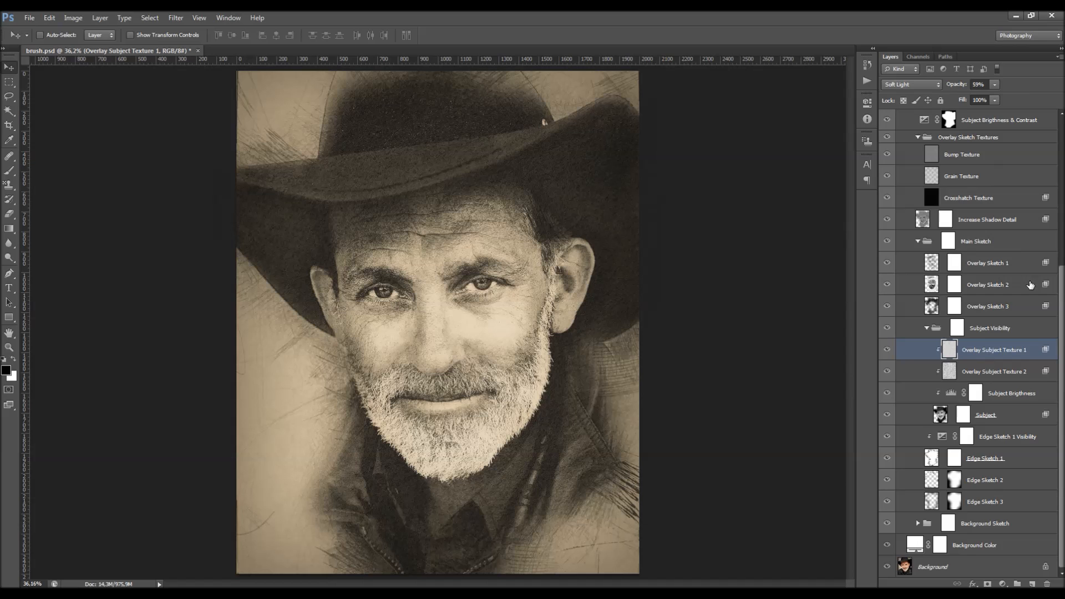
pyautogui.moveTo(956, 84)
pyautogui.mouseDown()
pyautogui.moveTo(991, 86)
pyautogui.moveTo(943, 85)
pyautogui.mouseUp()
pyautogui.hotkey('ctrl', 'z')
pyautogui.click(995, 86)
pyautogui.press('Escape')
# Open the Subject Brigthness layer's Levels settings and set the output black level to 44 after trying 34
pyautogui.click(1019, 377)
pyautogui.click(1014, 393)
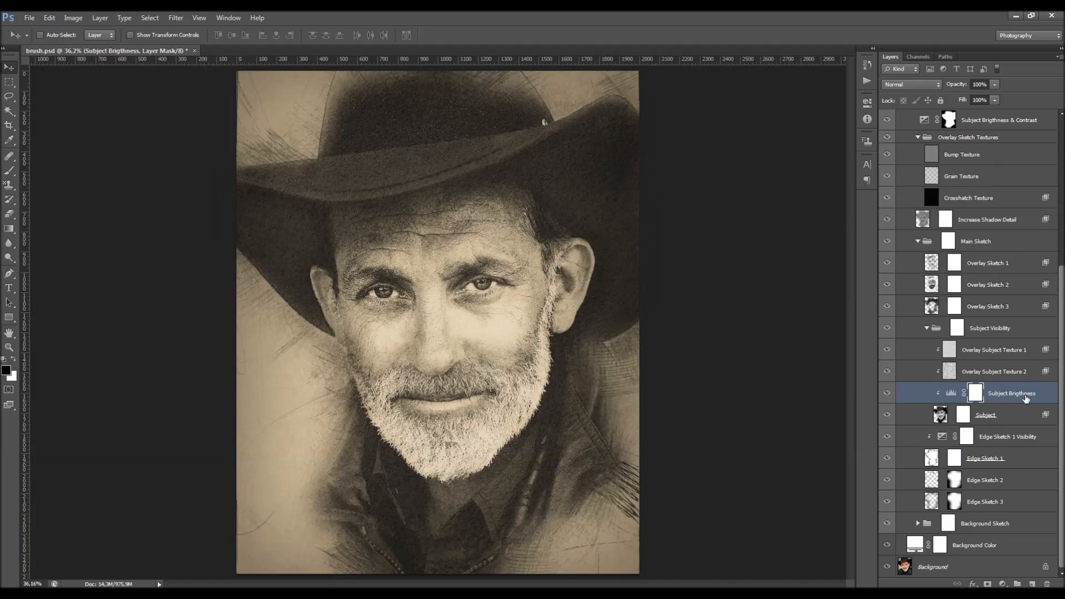
pyautogui.doubleClick(952, 396)
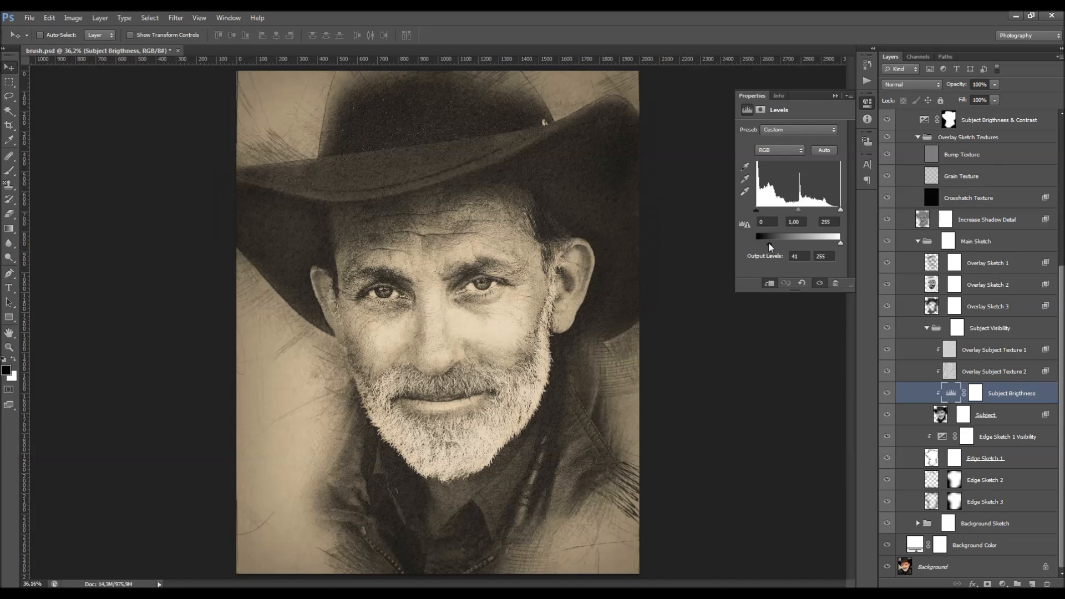
pyautogui.moveTo(769, 243); pyautogui.dragTo(765, 243)
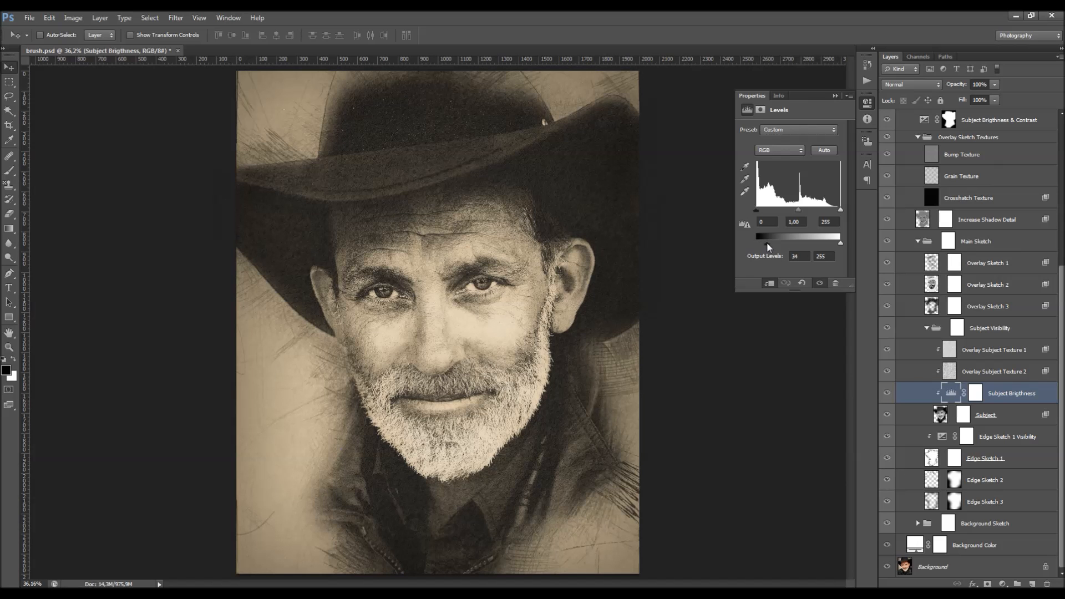
pyautogui.moveTo(767, 244); pyautogui.dragTo(774, 247)
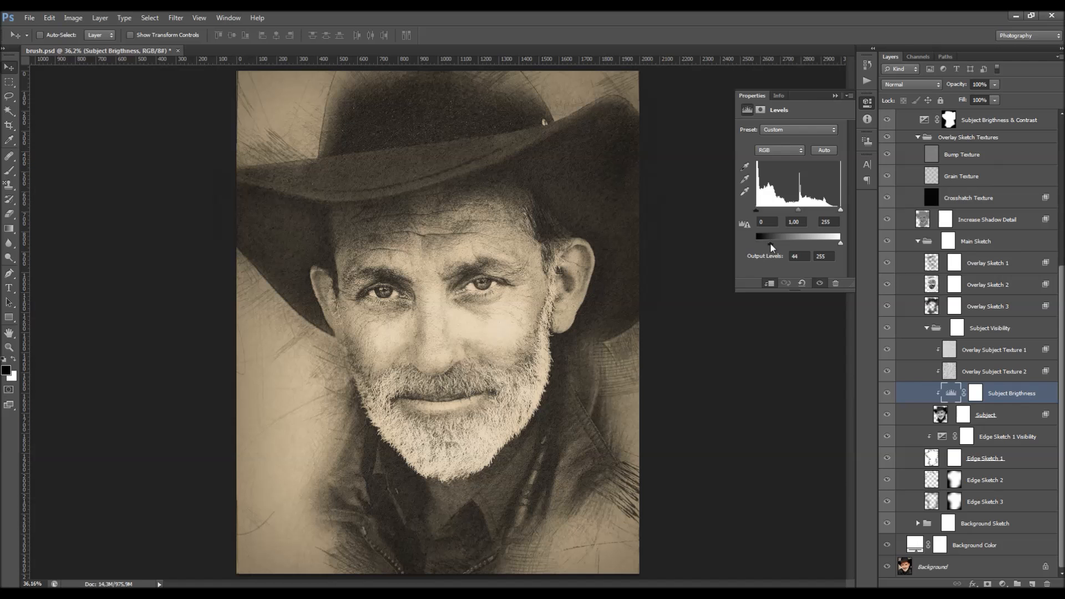
# Toggle the Subject Brigthness layer's visibility off and on to compare its effect on the portrait's dark areas
pyautogui.click(888, 394)
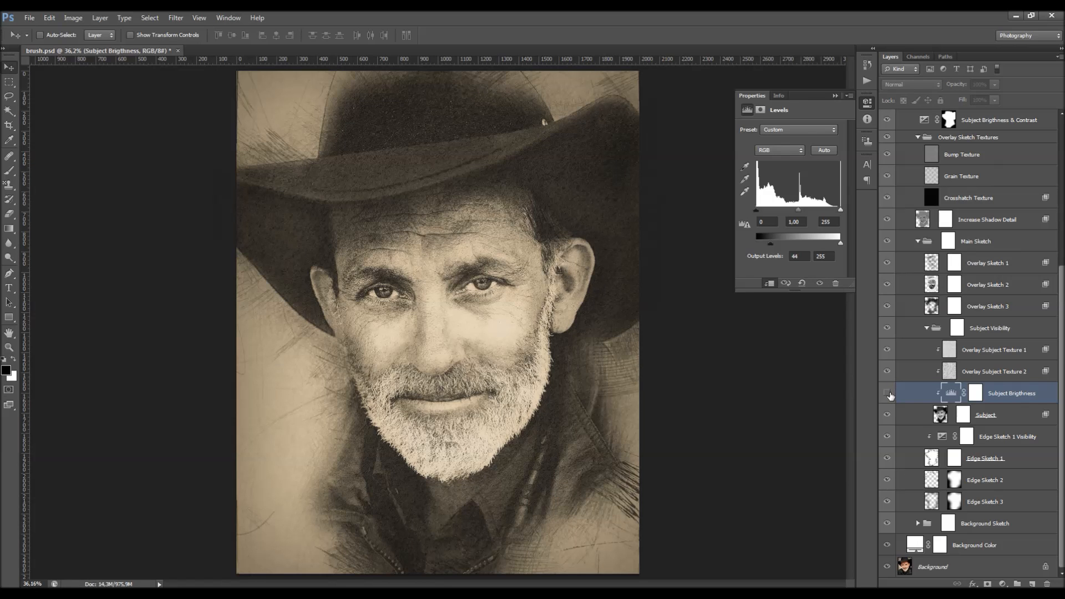
pyautogui.click(888, 393)
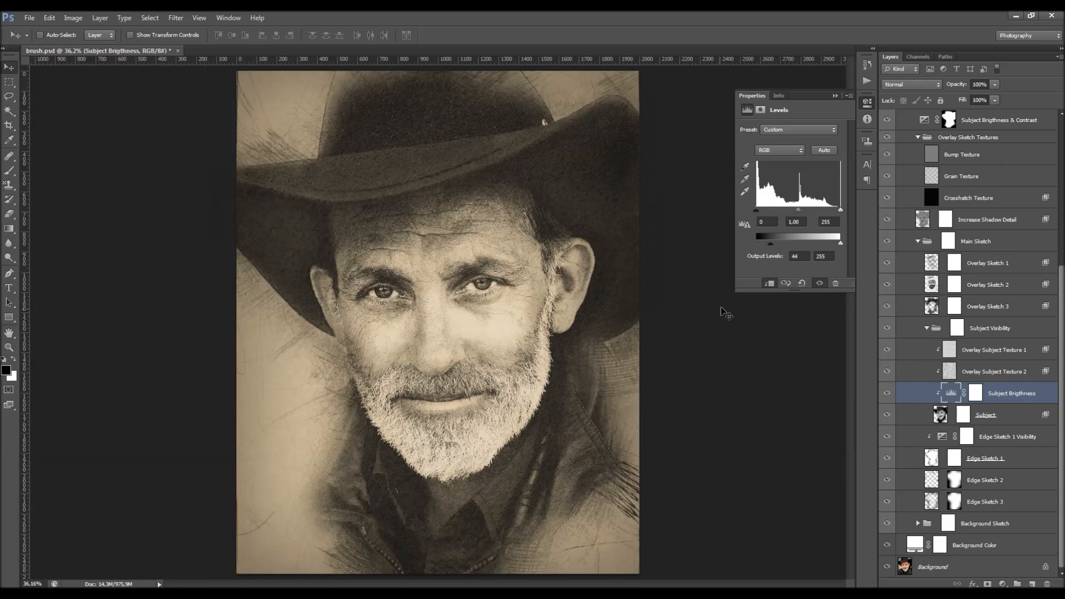
pyautogui.click(887, 394)
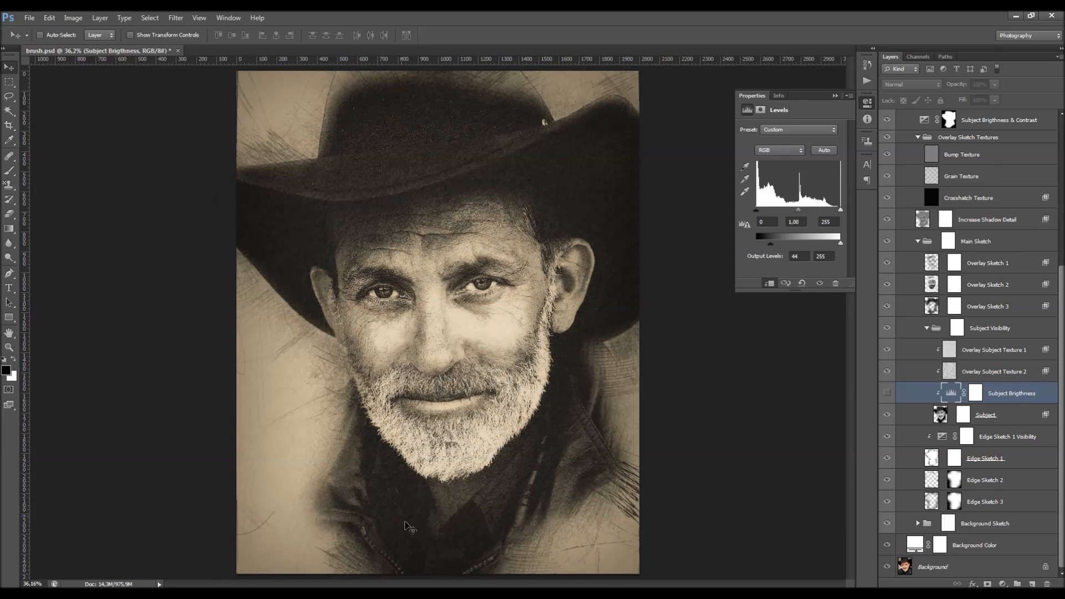
pyautogui.click(887, 394)
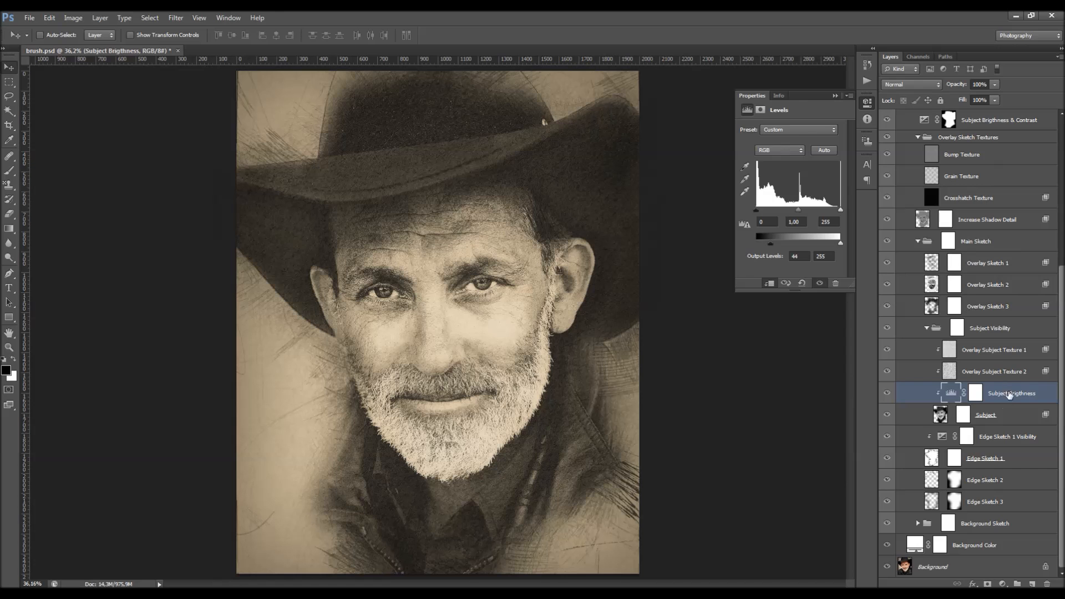
# Try painting over the hat brim on the Subject layer's mask with a soft round 200 px brush at 0% hardness, and undo it
pyautogui.click(1006, 410)
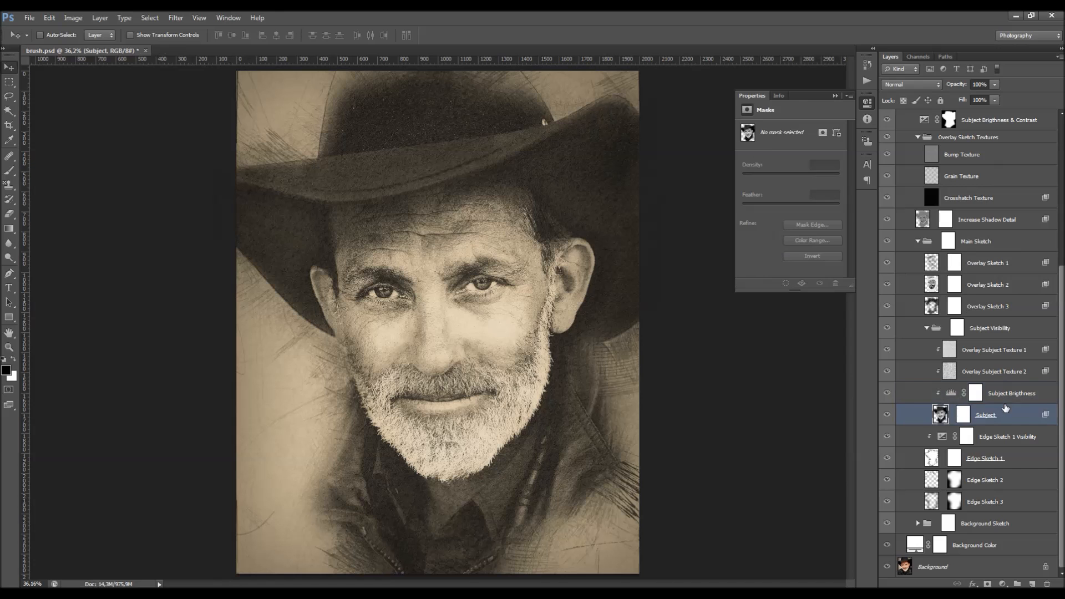
pyautogui.click(887, 414)
pyautogui.click(963, 420)
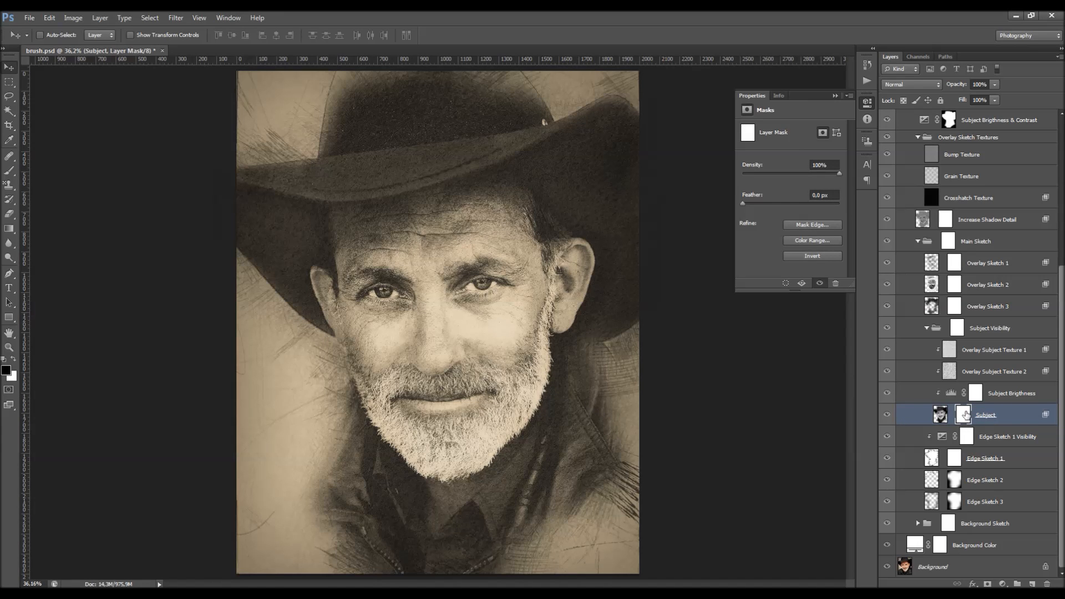
pyautogui.click(9, 171)
pyautogui.rightClick(402, 300)
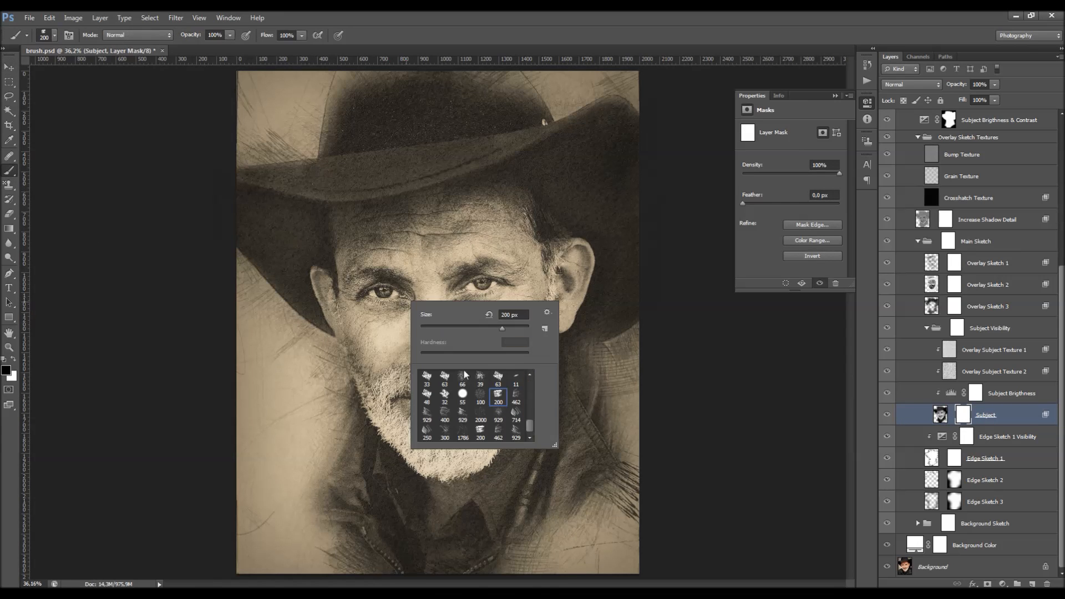
pyautogui.scroll(10, 524, 427)
pyautogui.click(498, 379)
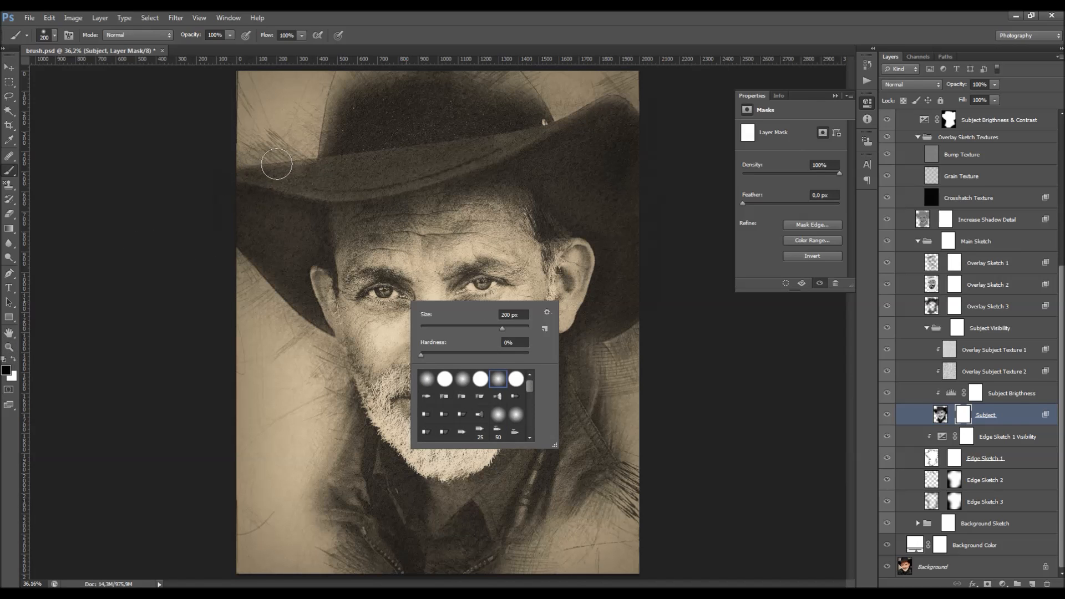
pyautogui.moveTo(276, 166)
pyautogui.mouseDown()
pyautogui.moveTo(210, 210)
pyautogui.moveTo(298, 159)
pyautogui.mouseUp()
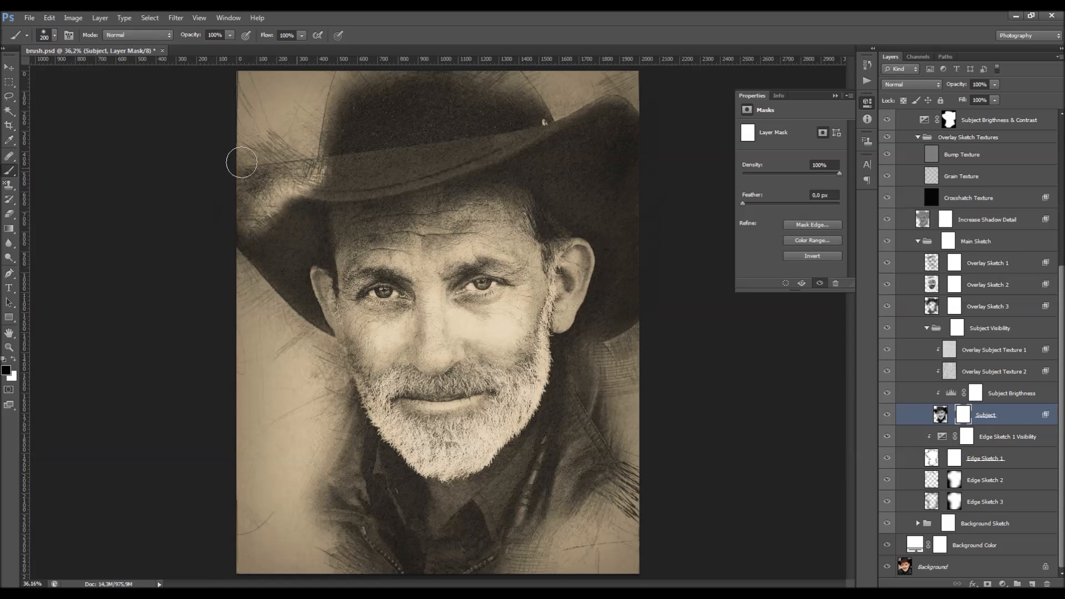
pyautogui.hotkey('ctrl', 'z')
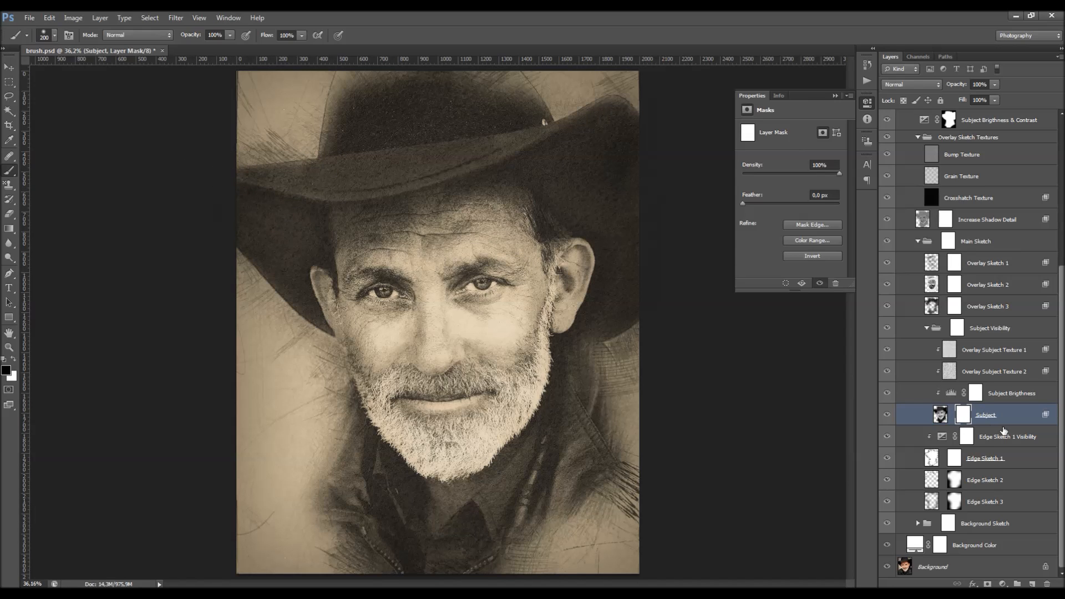
# Select the Edge Sketch 1 layer, toggle its visibility to compare and switch back to the Move tool
pyautogui.click(1005, 456)
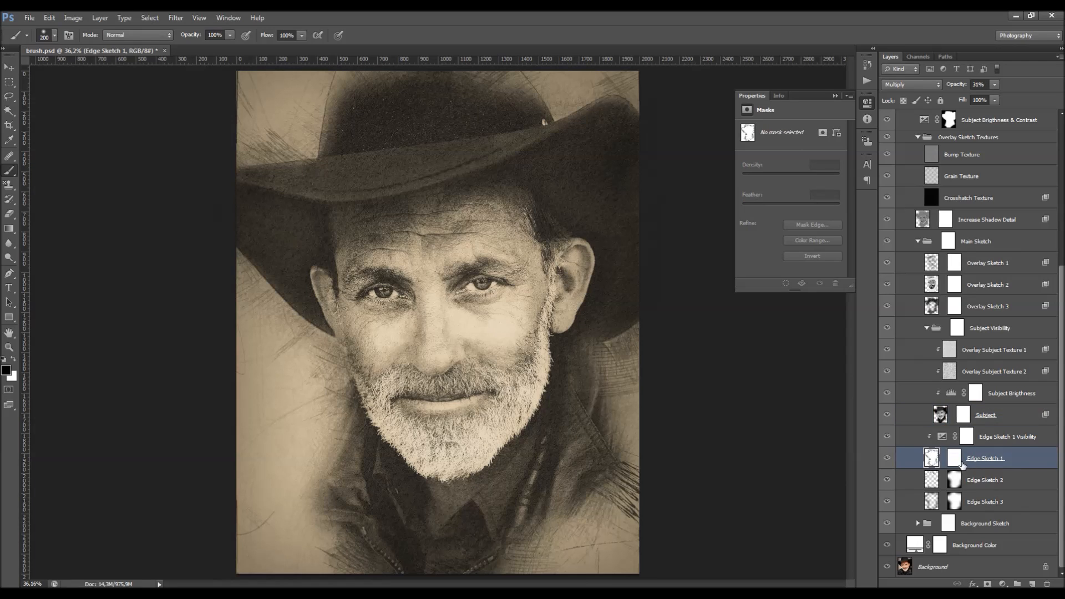
pyautogui.click(888, 458)
pyautogui.click(887, 458)
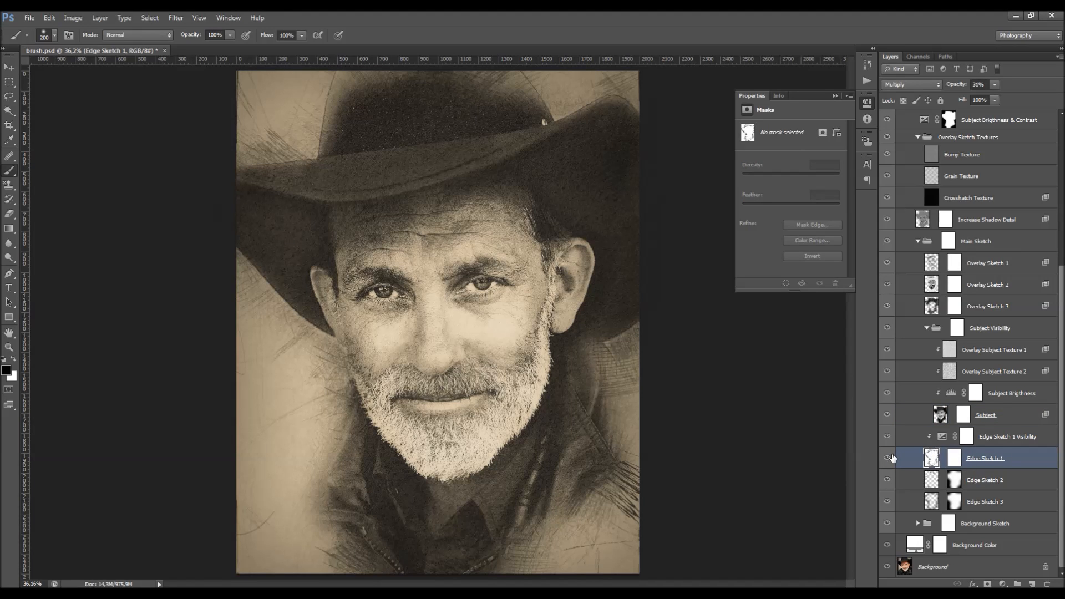
pyautogui.press('v')
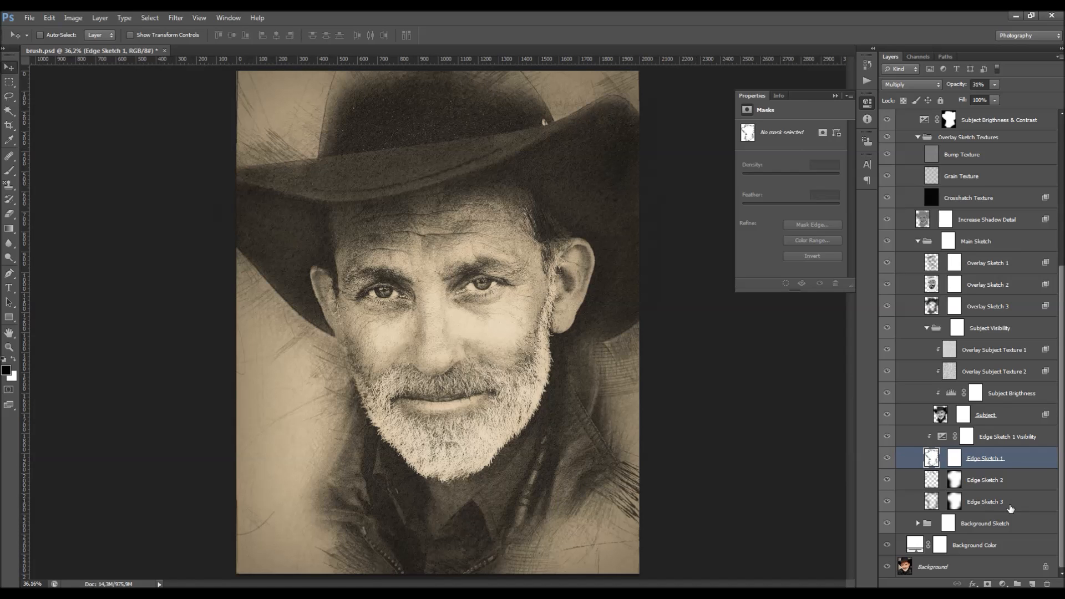
# Toggle the Edge Sketch 1 layer's visibility to compare its effect and raise its opacity to 100%
pyautogui.click(887, 459)
pyautogui.click(887, 458)
pyautogui.moveTo(955, 87); pyautogui.dragTo(1033, 90)
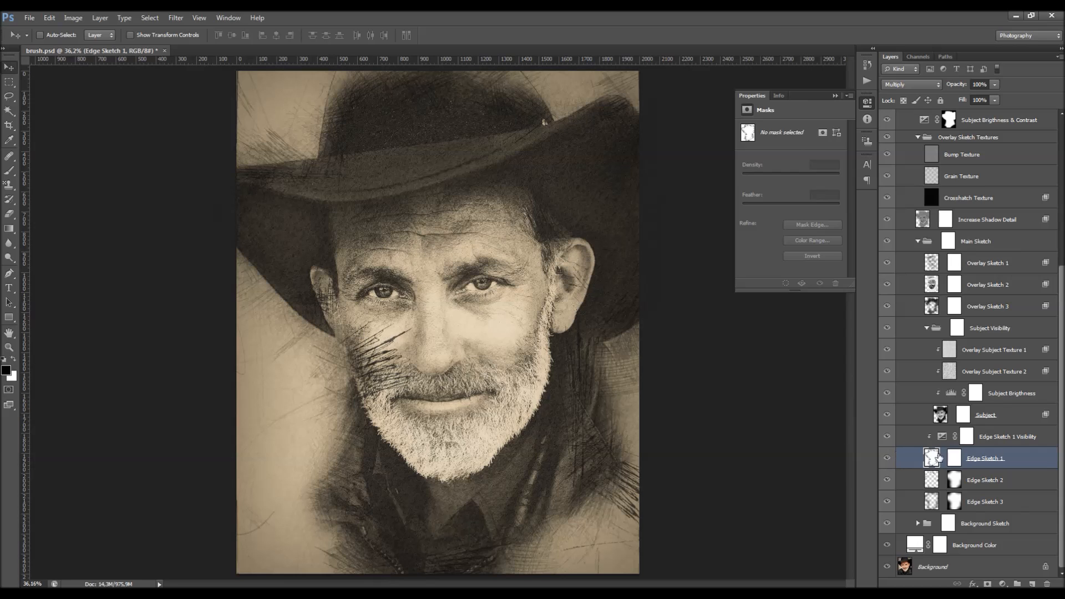
# Set the Edge Sketch 1 Visibility adjustment's exposure to +0.54 and gamma correction to 0.90, after trying and resetting an exposure of +1.46
pyautogui.click(989, 444)
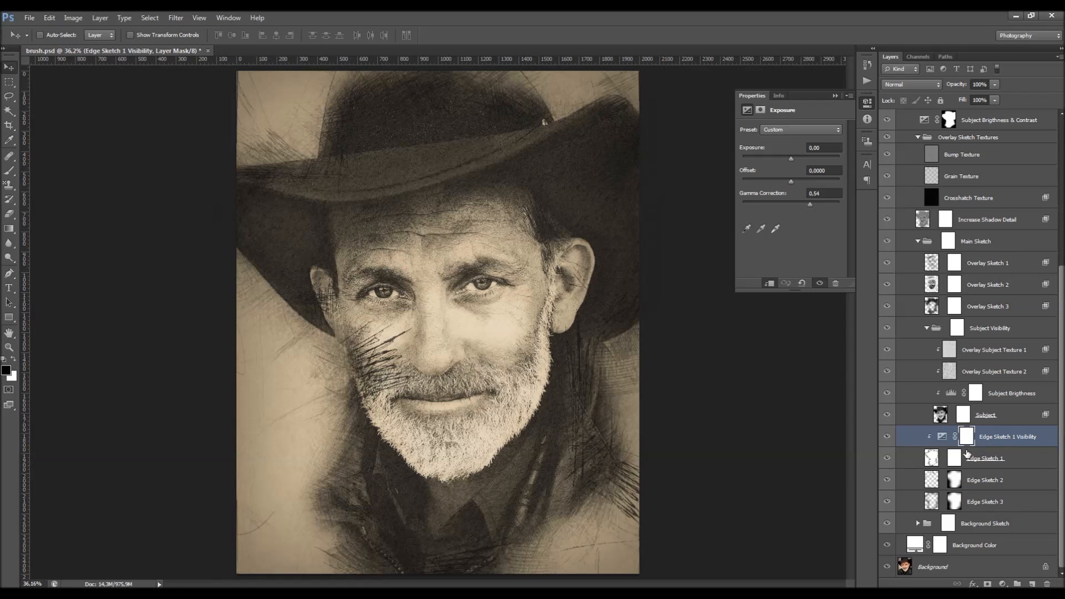
pyautogui.click(943, 438)
pyautogui.moveTo(795, 158); pyautogui.dragTo(800, 159)
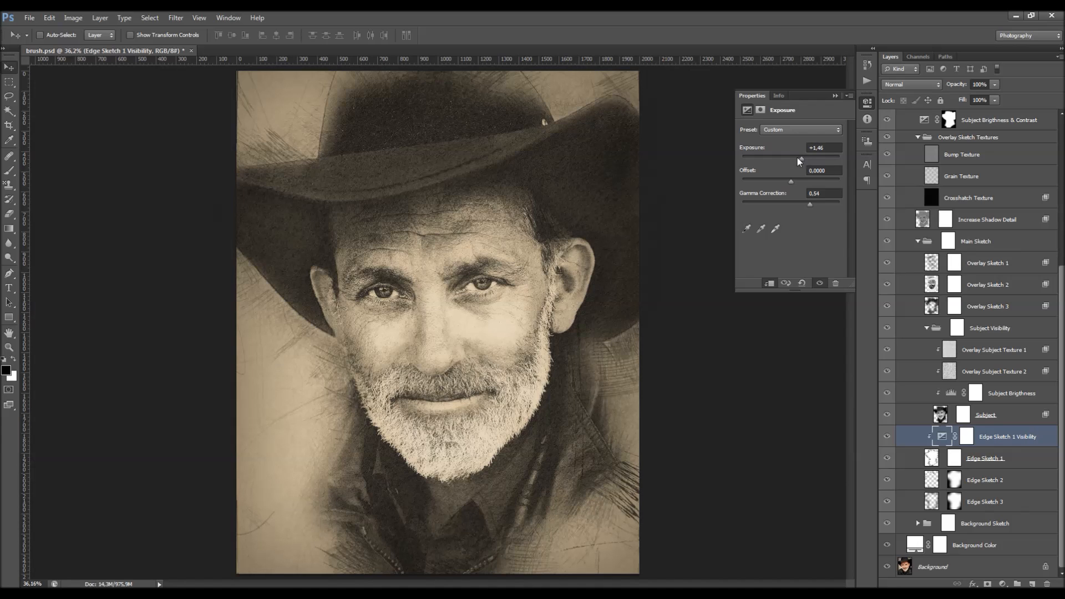
pyautogui.click(804, 284)
pyautogui.moveTo(791, 159); pyautogui.dragTo(800, 159)
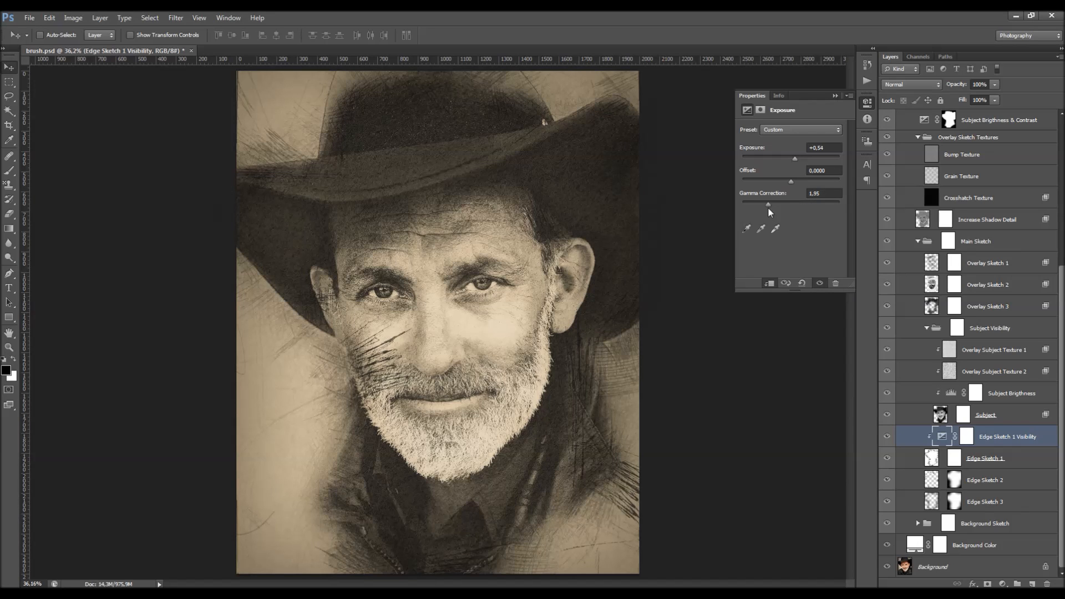
pyautogui.moveTo(768, 210); pyautogui.dragTo(768, 210)
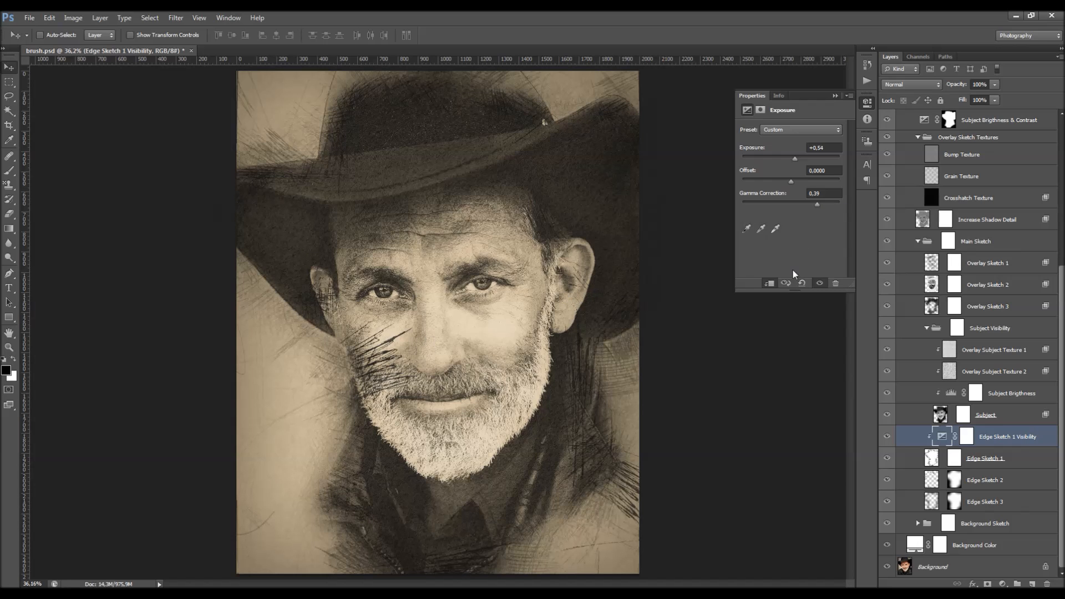
pyautogui.moveTo(808, 204); pyautogui.dragTo(807, 204)
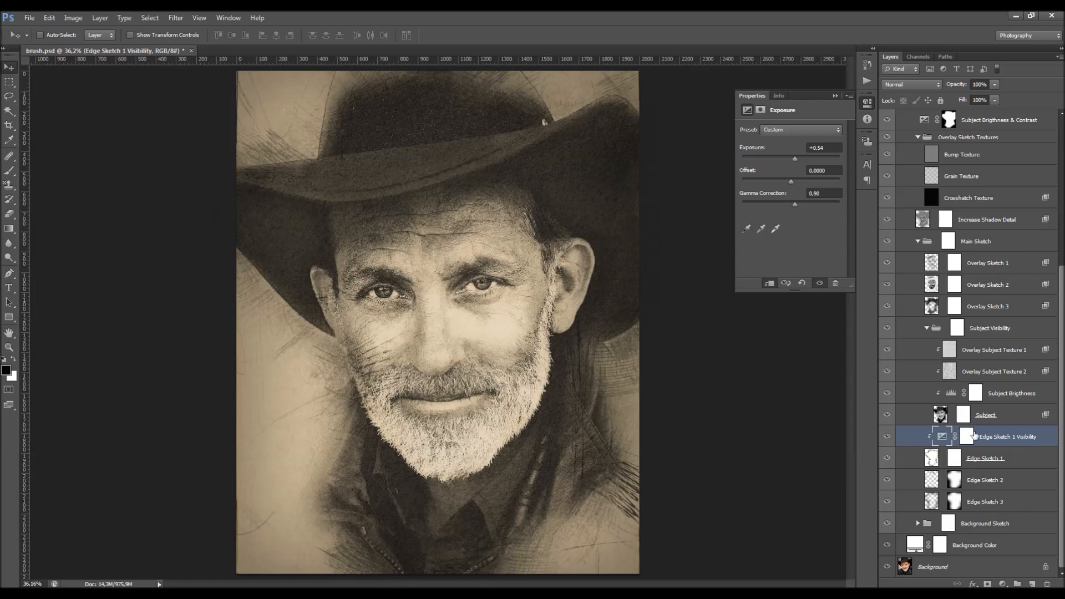
# Compare the portrait with the Edge Sketch 1 layer hidden and shown, and set the layer's opacity to 92%
pyautogui.click(887, 437)
pyautogui.click(888, 458)
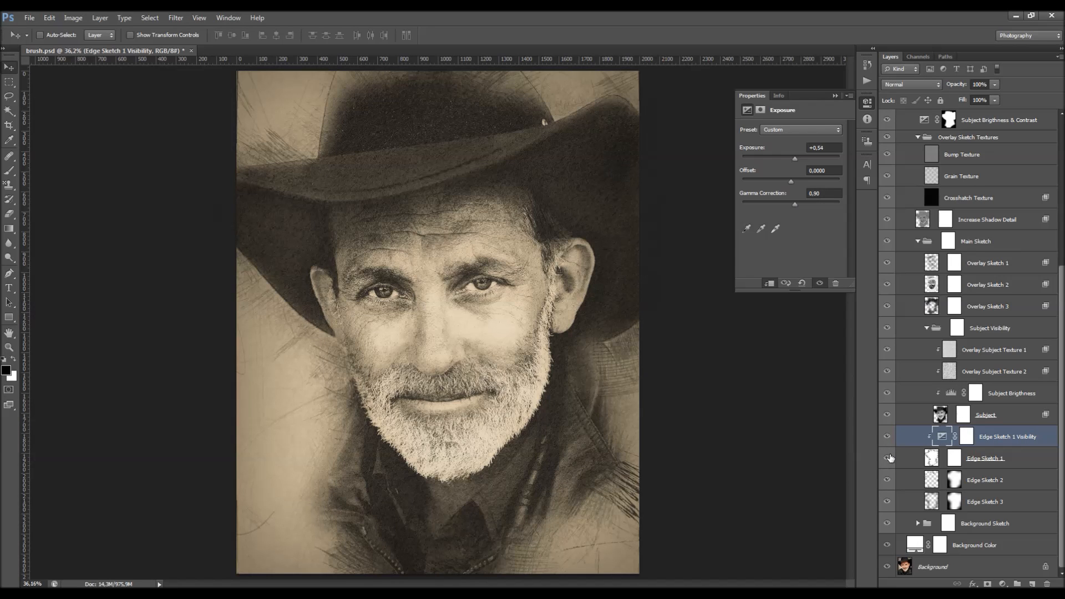
pyautogui.click(888, 459)
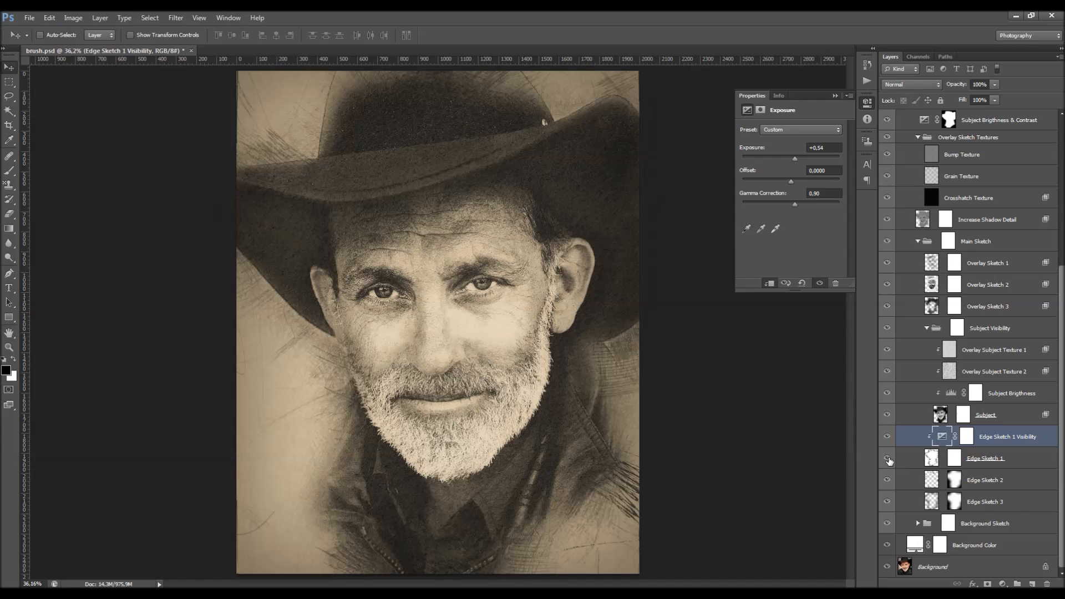
pyautogui.click(982, 458)
pyautogui.moveTo(965, 89); pyautogui.dragTo(959, 88)
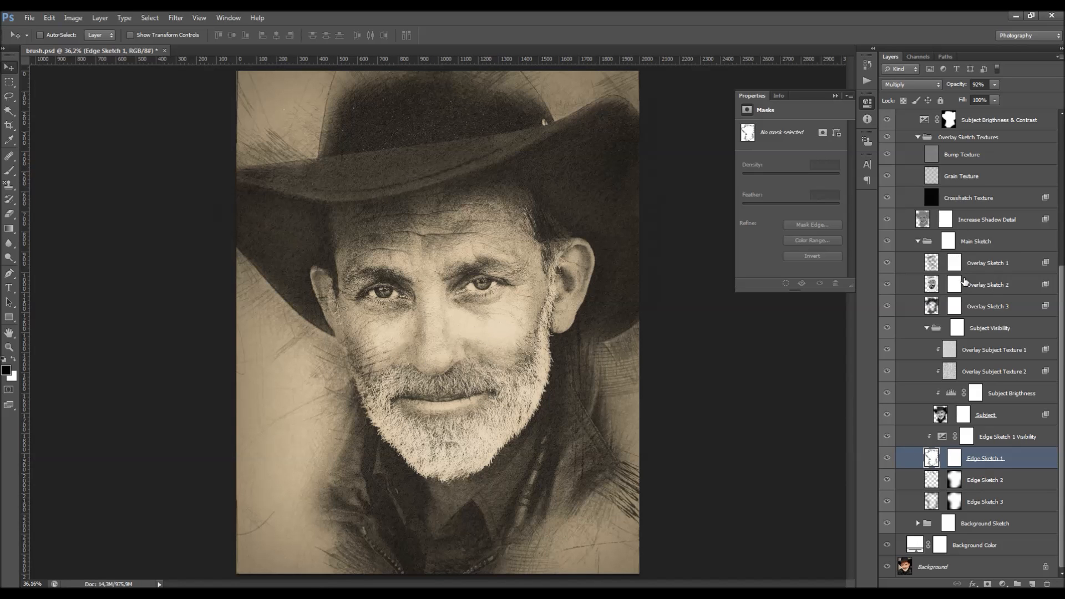
# Paint out the sketch strokes on the cheek at image left on Edge Sketch 1's mask with a black 200 px brush
pyautogui.click(954, 459)
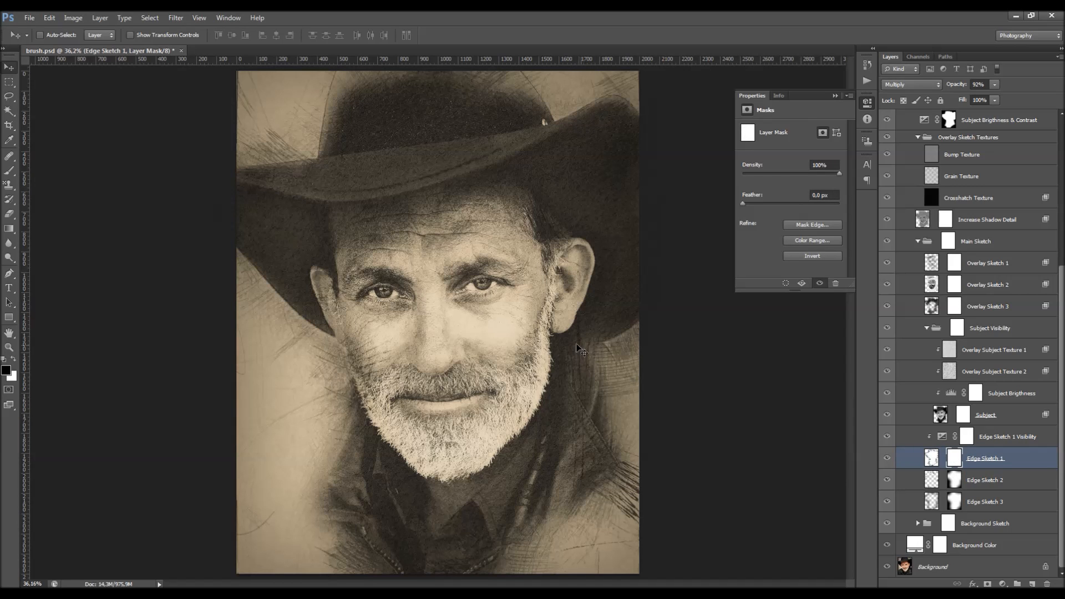
pyautogui.press('b')
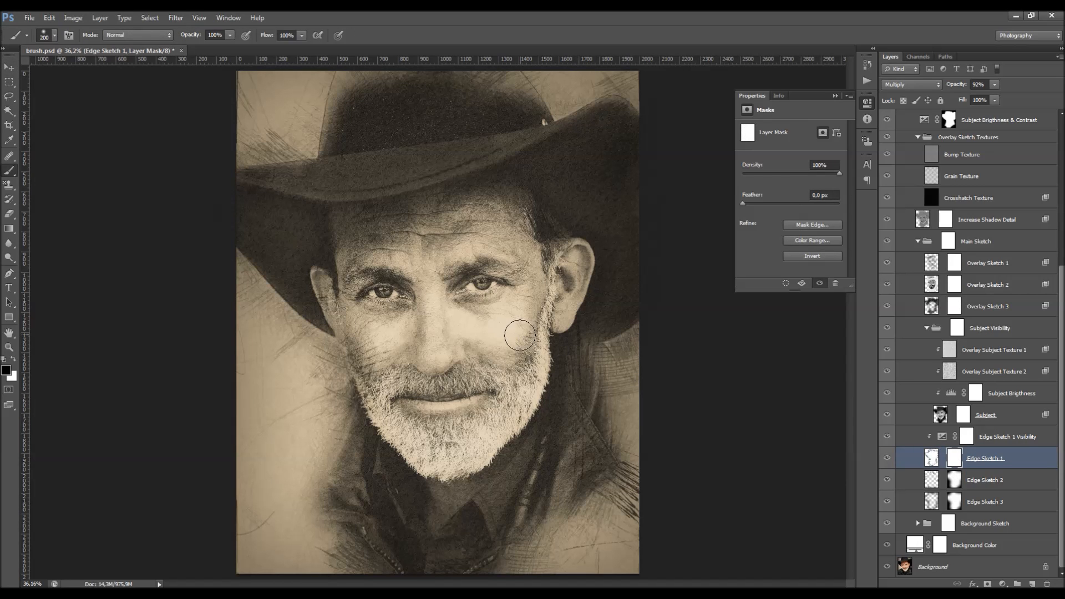
pyautogui.click(7, 372)
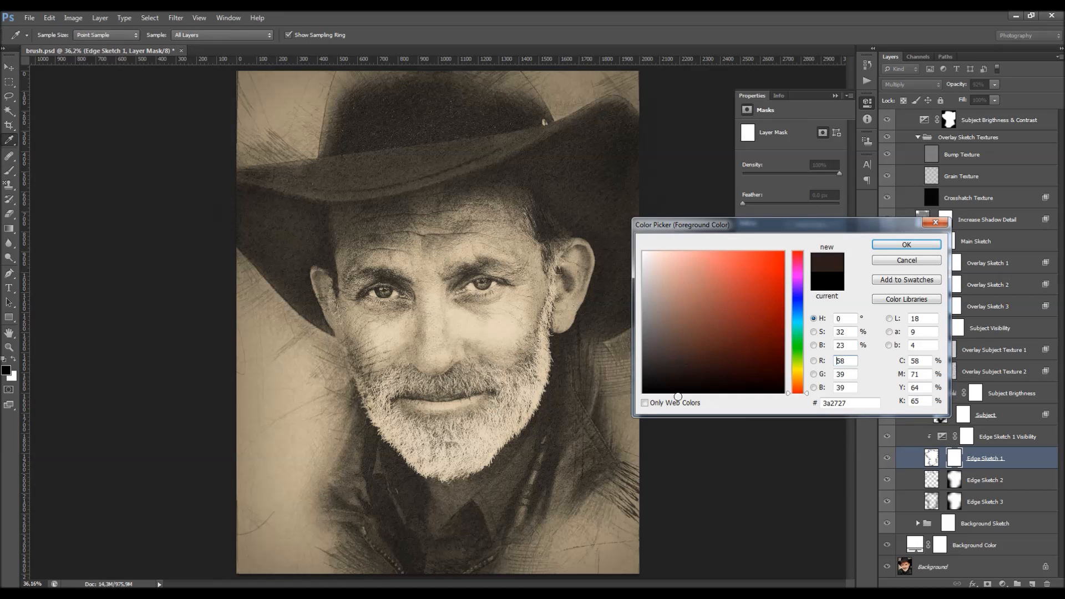
pyautogui.press('Return')
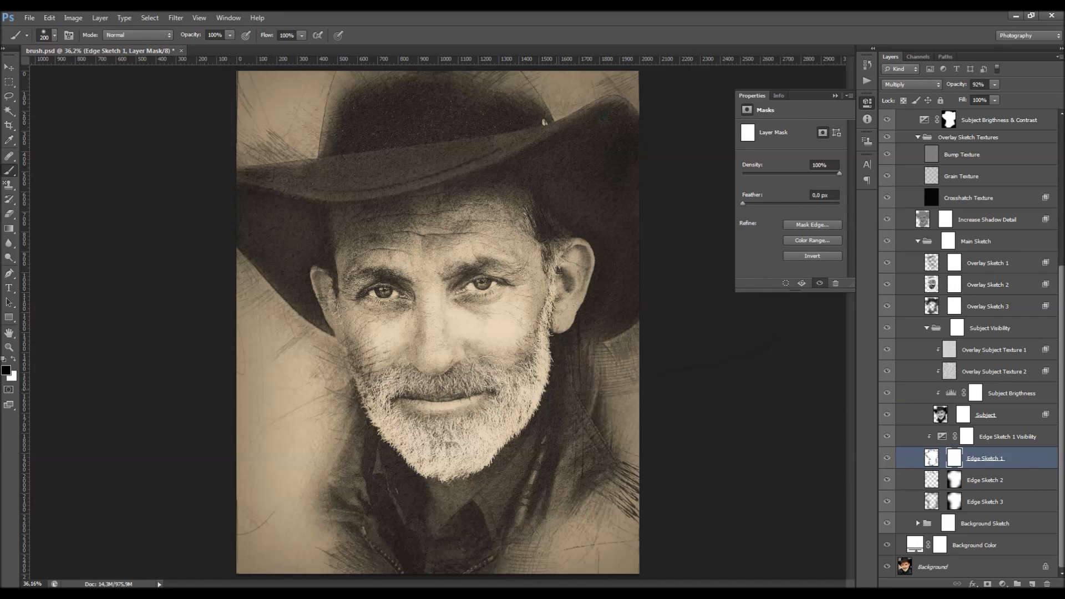
pyautogui.click(363, 344)
# Toggle Edge Sketch 2 to compare its effect, adjust its opacity with the Move tool active, and compare Edge Sketch 1 off and on
pyautogui.click(993, 480)
pyautogui.click(891, 478)
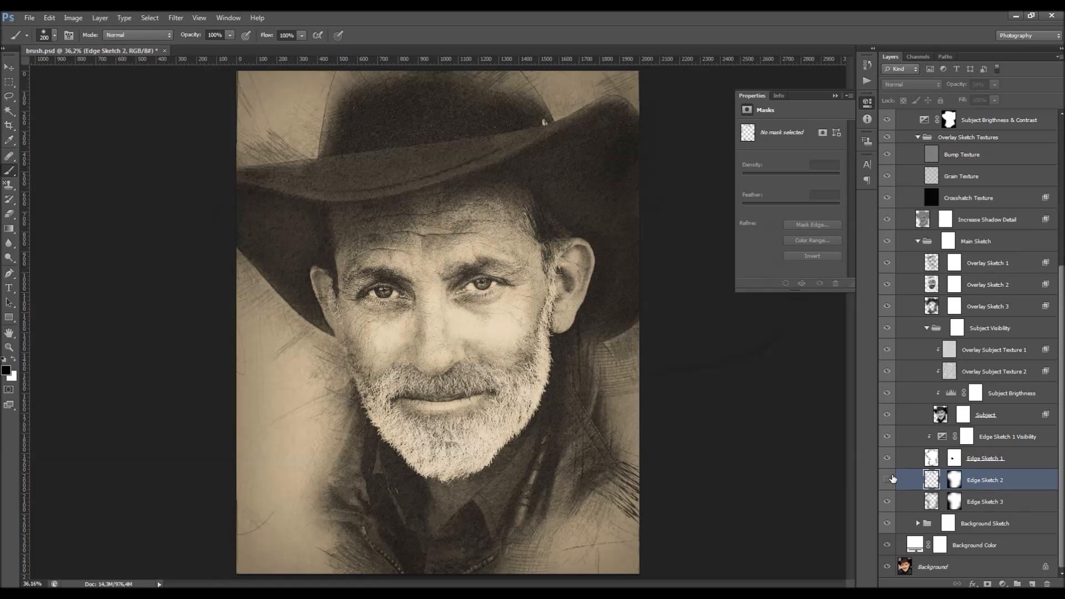
pyautogui.click(887, 479)
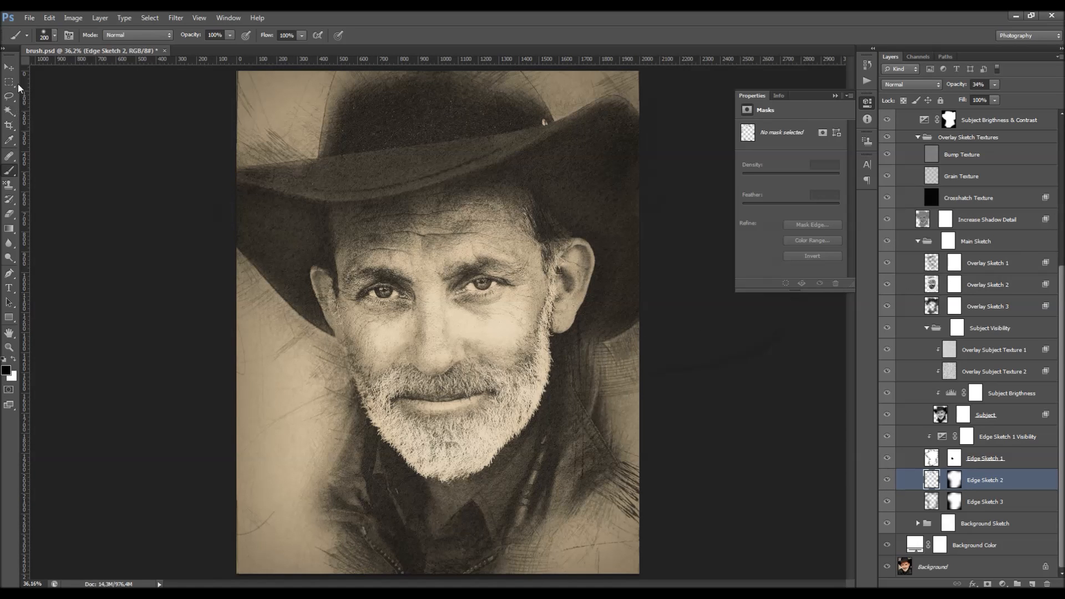
pyautogui.press('v')
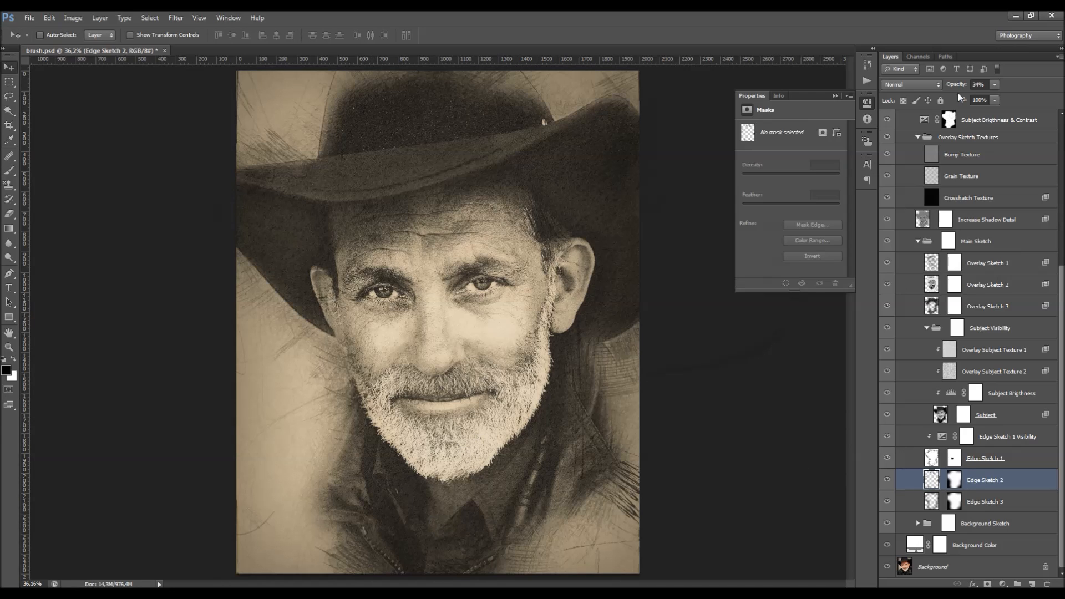
pyautogui.moveTo(958, 87); pyautogui.dragTo(961, 87)
pyautogui.click(887, 458)
pyautogui.click(887, 459)
# Toggle the Edge Sketch 3 layer's visibility to compare its effect and set its opacity to 68%
pyautogui.click(988, 502)
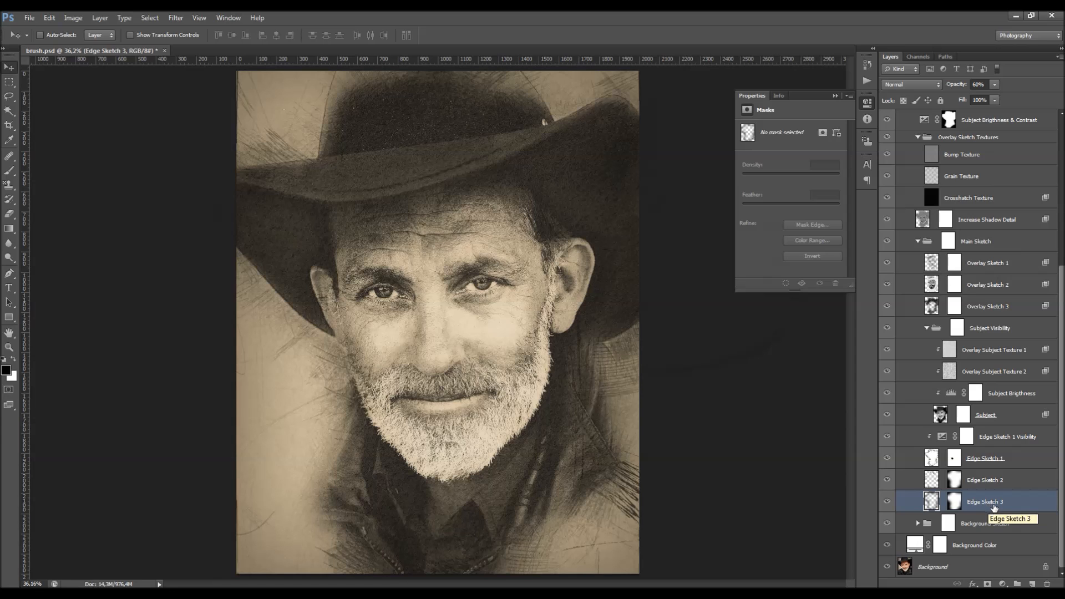
pyautogui.click(886, 502)
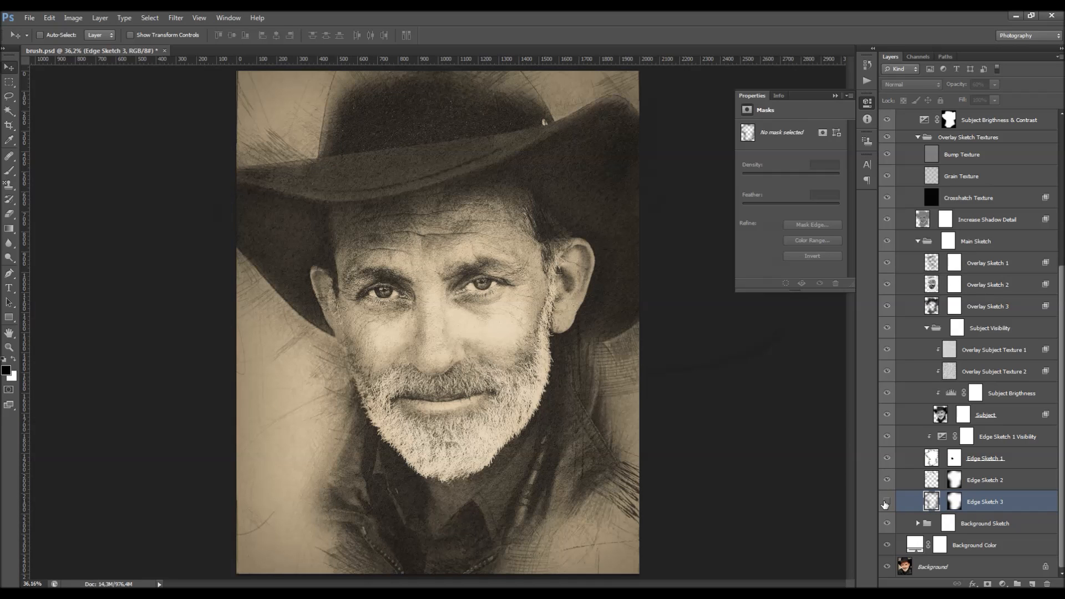
pyautogui.click(887, 503)
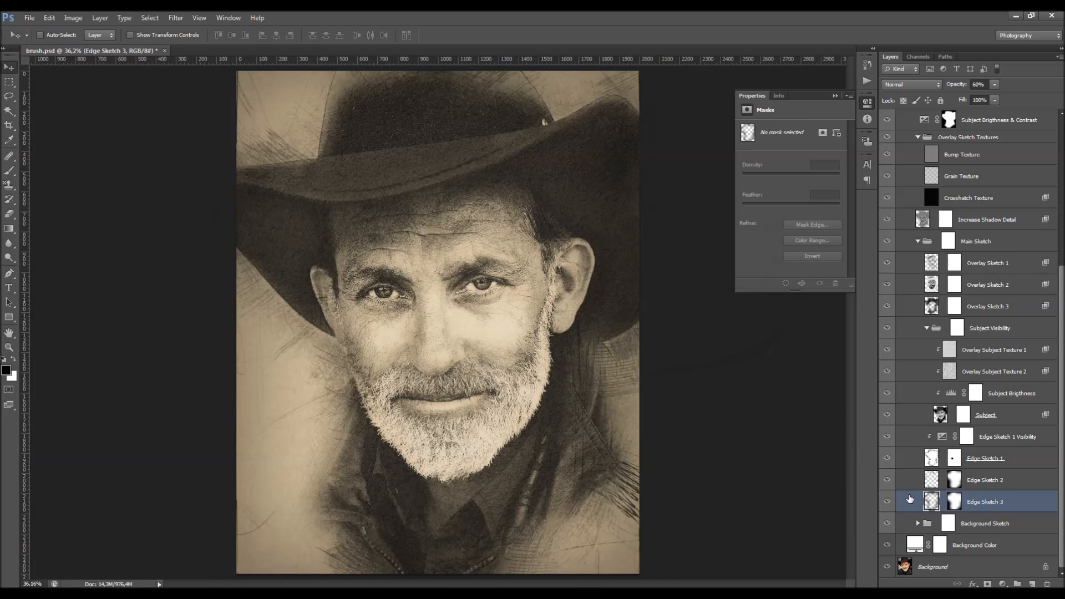
pyautogui.click(887, 501)
pyautogui.moveTo(952, 87); pyautogui.dragTo(1063, 91)
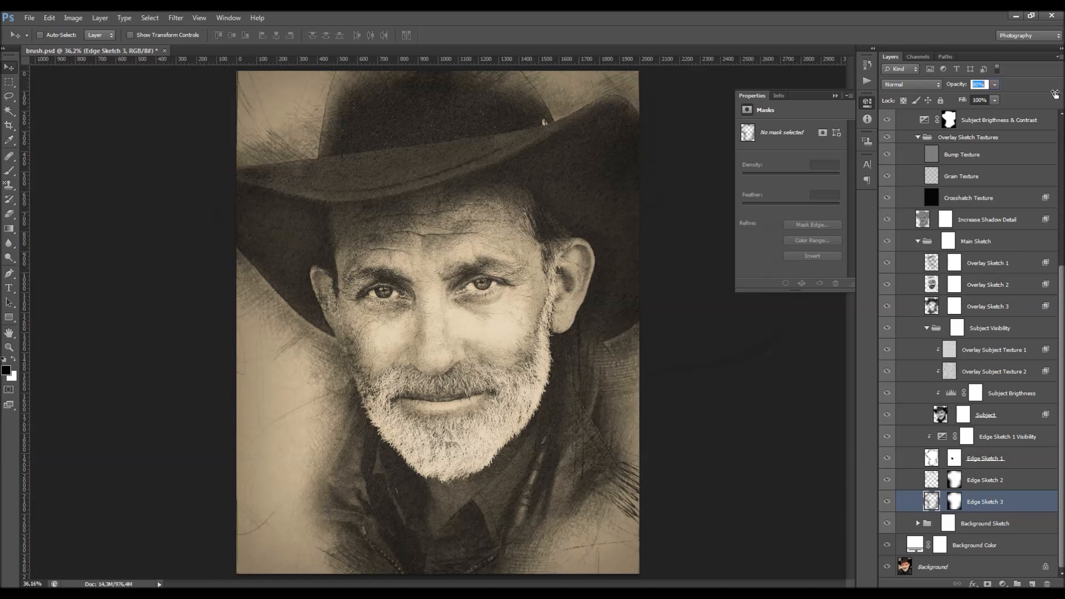
pyautogui.moveTo(1050, 93); pyautogui.dragTo(1040, 94)
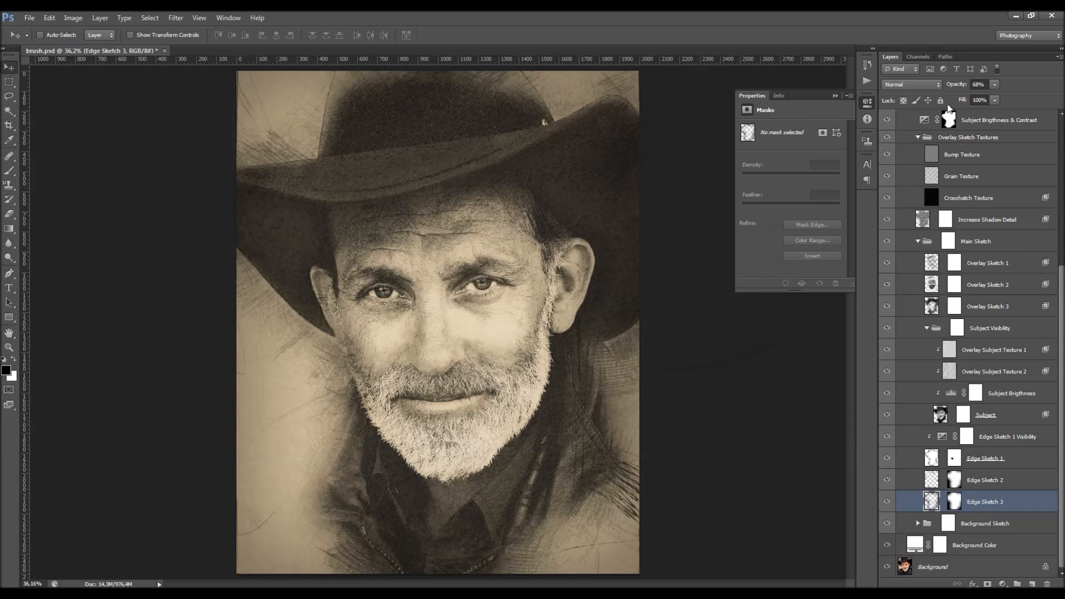
pyautogui.moveTo(951, 88); pyautogui.dragTo(951, 150)
# Toggle the Background Sketch group's visibility to compare its effect and expand the group to show its layers
pyautogui.click(993, 524)
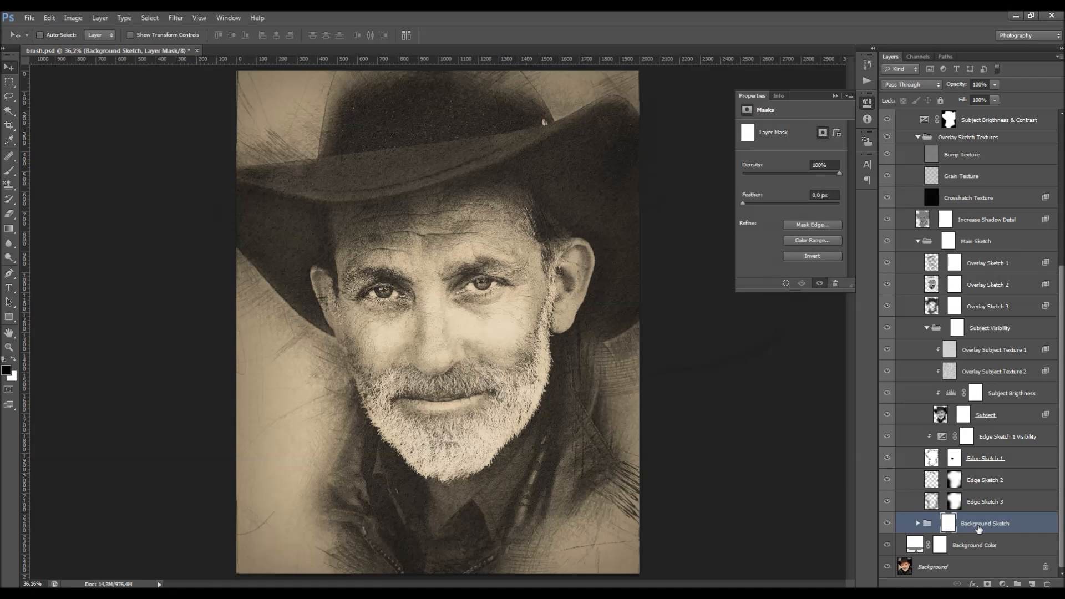
pyautogui.click(888, 524)
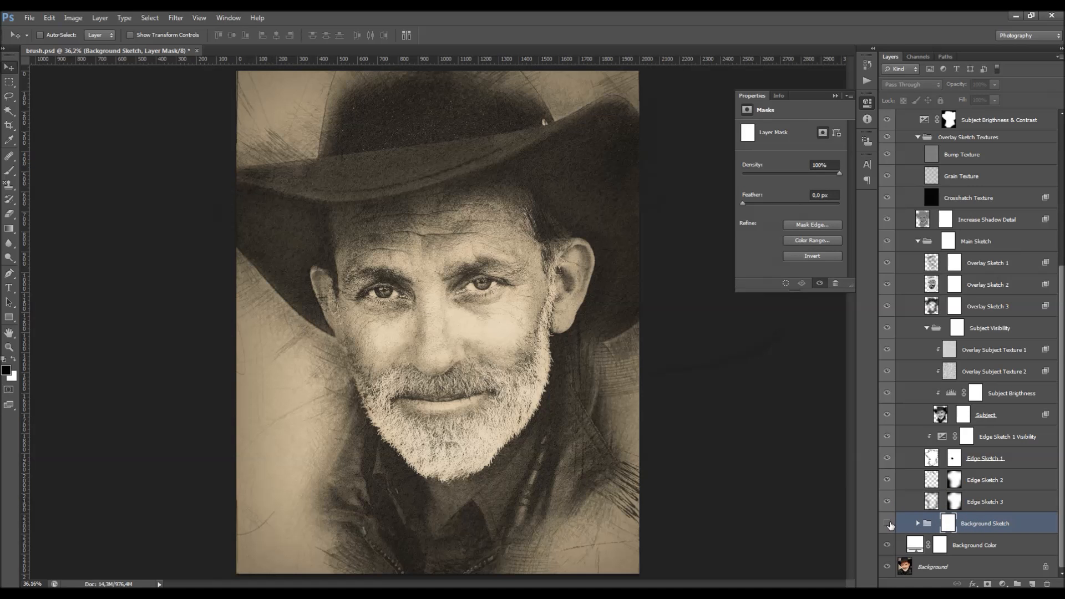
pyautogui.click(888, 523)
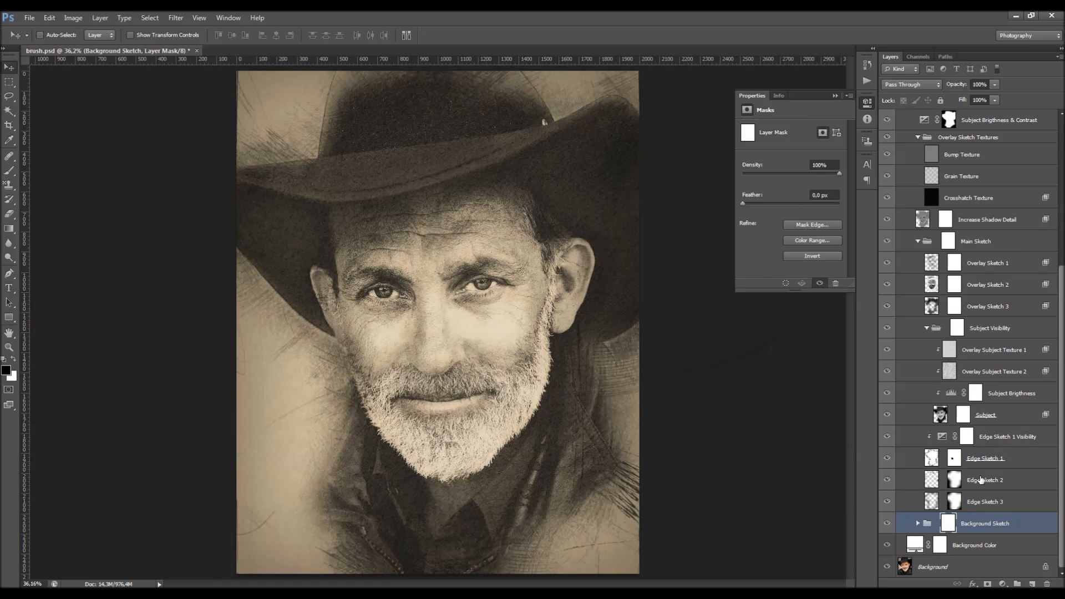
pyautogui.click(918, 523)
pyautogui.scroll(-3, 993, 422)
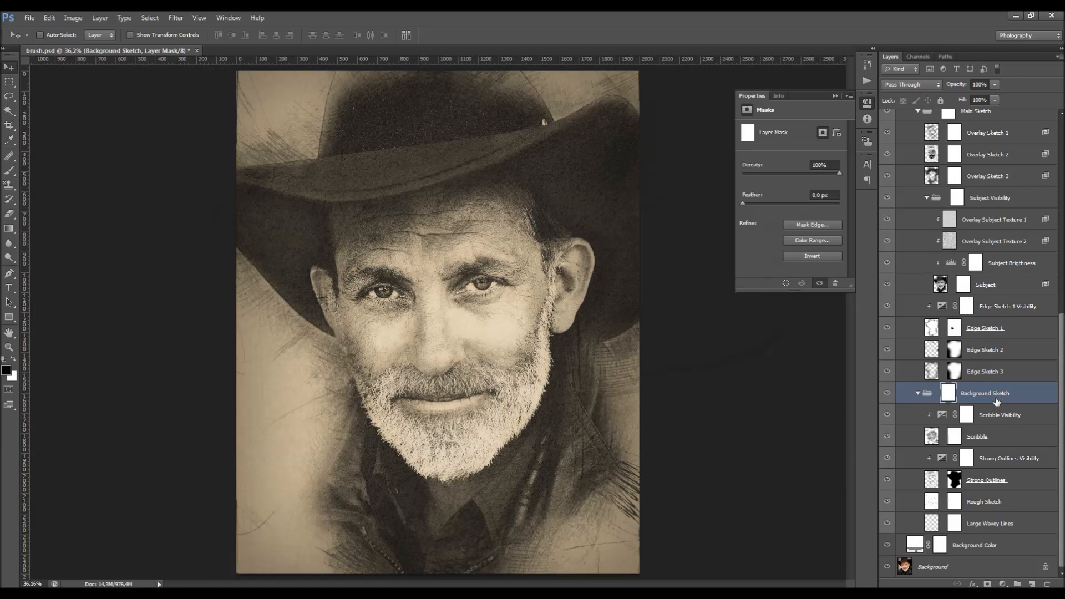
# Toggle the Scribble layer's visibility to compare the background strokes and try a lower opacity for it
pyautogui.click(987, 439)
pyautogui.click(887, 438)
pyautogui.click(887, 438)
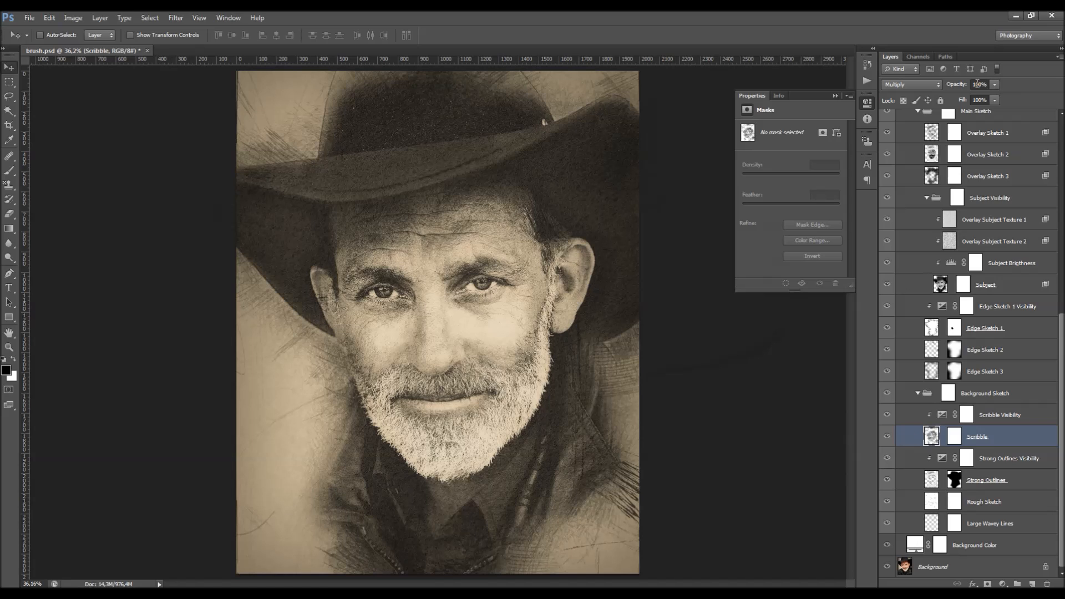
pyautogui.moveTo(957, 84); pyautogui.dragTo(928, 92)
pyautogui.press('Up')
# Set the Scribble Visibility adjustment's exposure to +1.07 and gamma correction to 2.86, after trying and resetting an exposure of +1.76
pyautogui.click(993, 415)
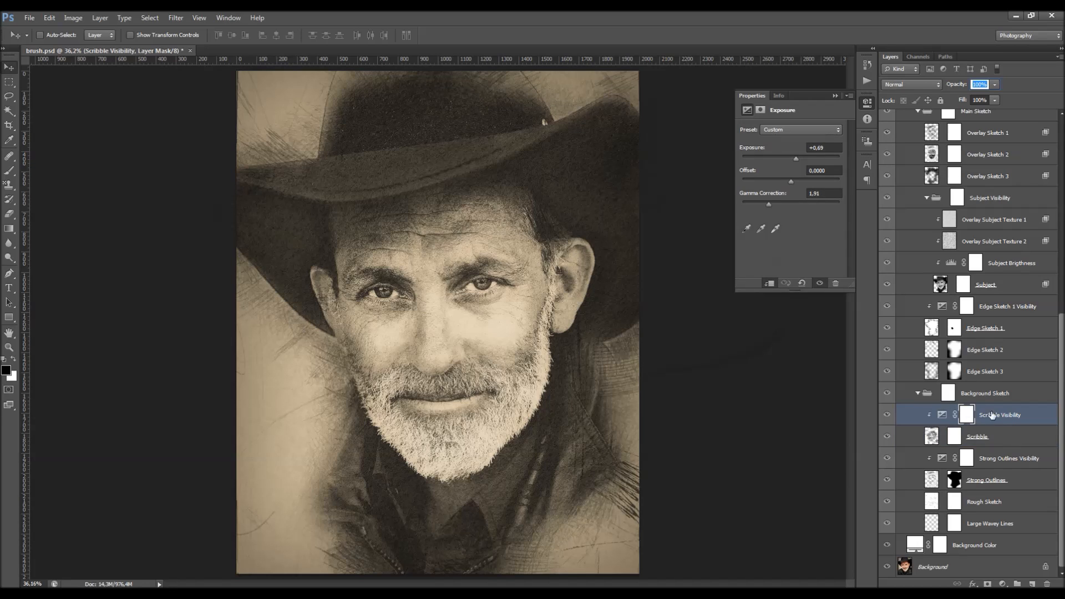
pyautogui.click(943, 416)
pyautogui.moveTo(794, 155); pyautogui.dragTo(800, 158)
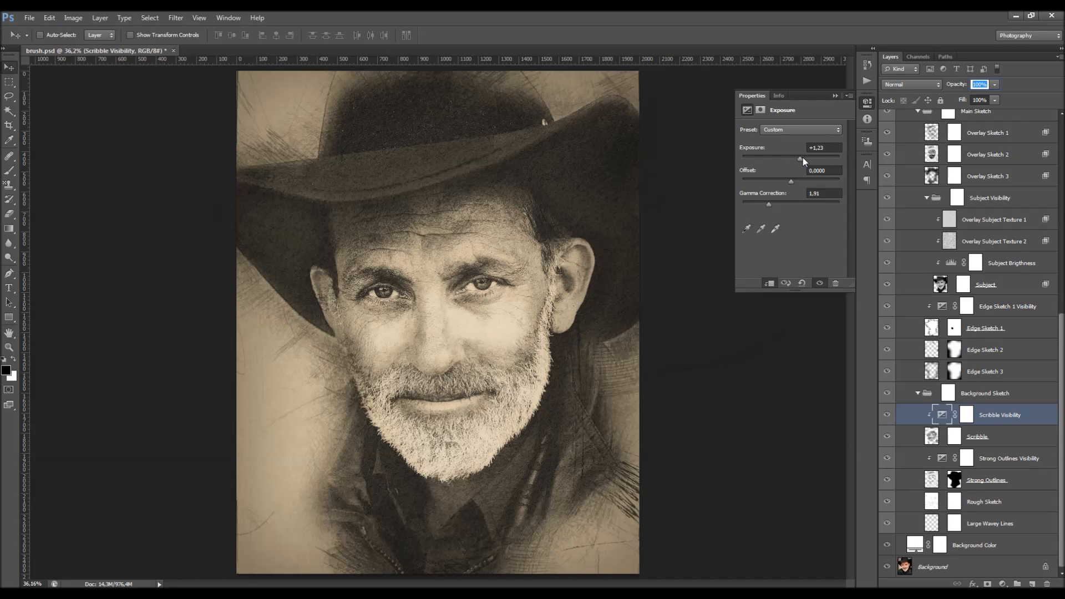
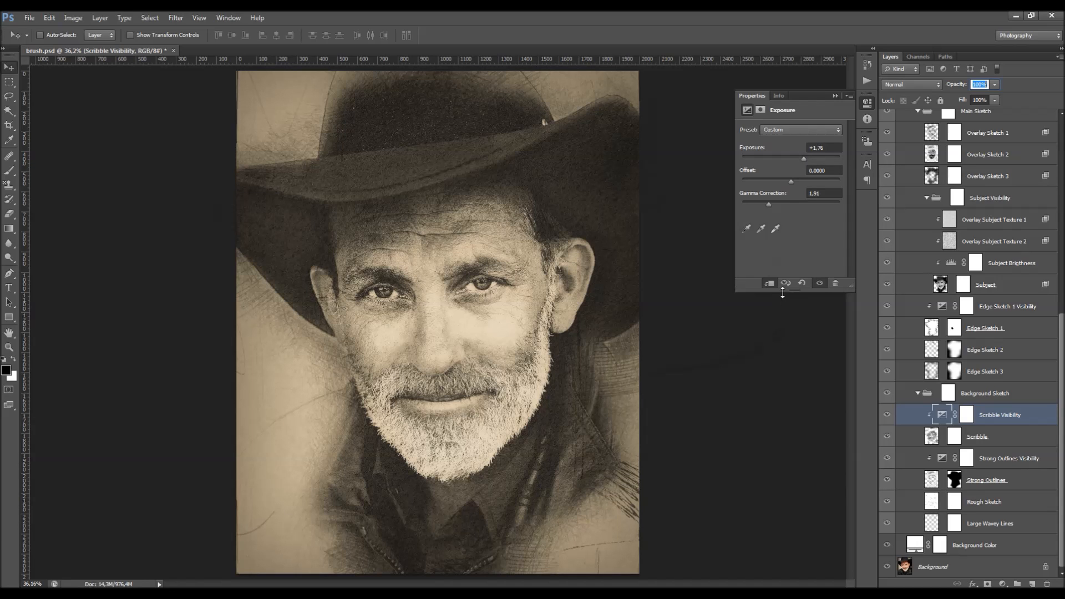
pyautogui.click(800, 282)
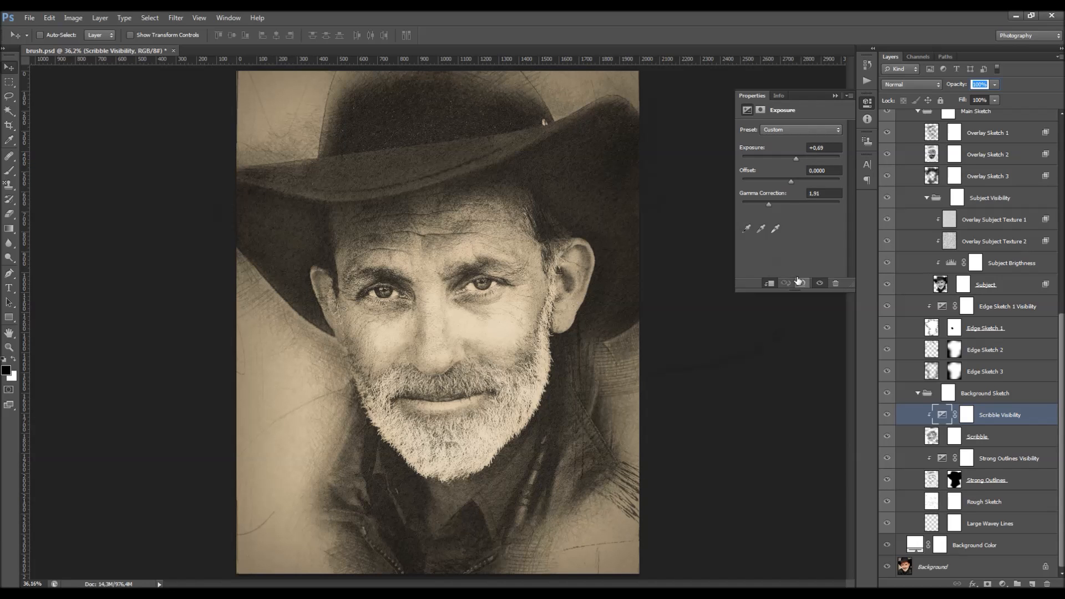
pyautogui.click(798, 158)
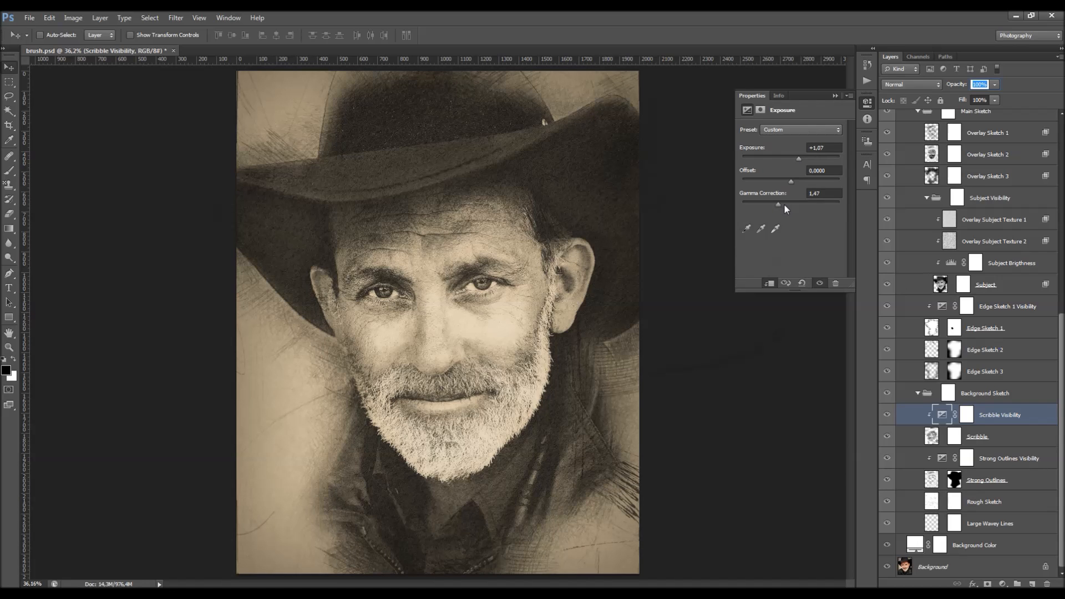
pyautogui.moveTo(755, 205); pyautogui.dragTo(752, 204)
# Compare the Scribble layer off and on and set the Scribble Visibility adjustment's gamma correction to 2.20
pyautogui.click(885, 437)
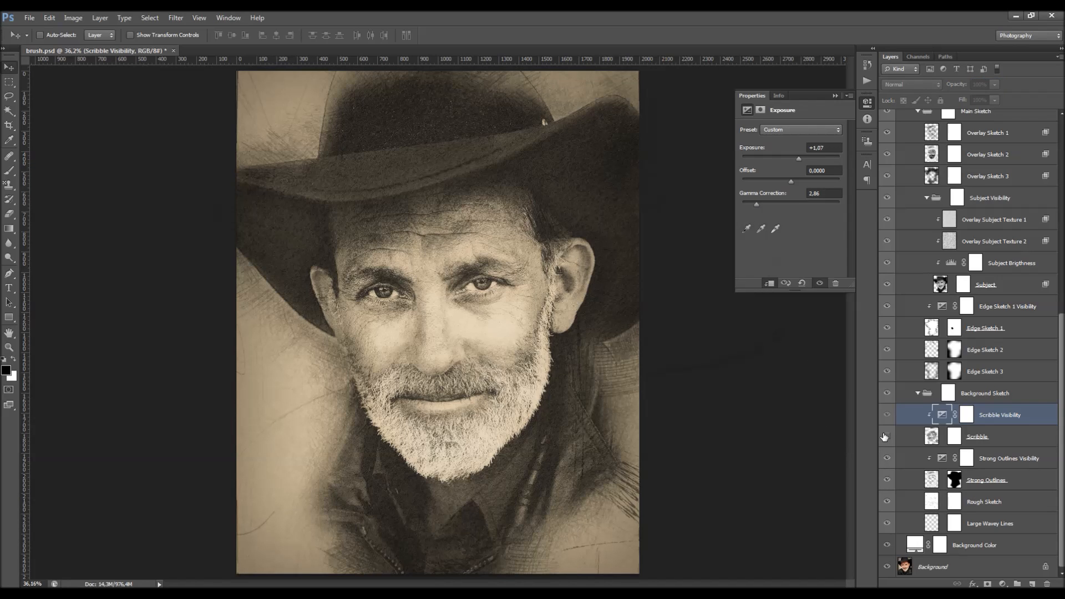
pyautogui.click(886, 436)
pyautogui.moveTo(625, 500); pyautogui.dragTo(611, 462)
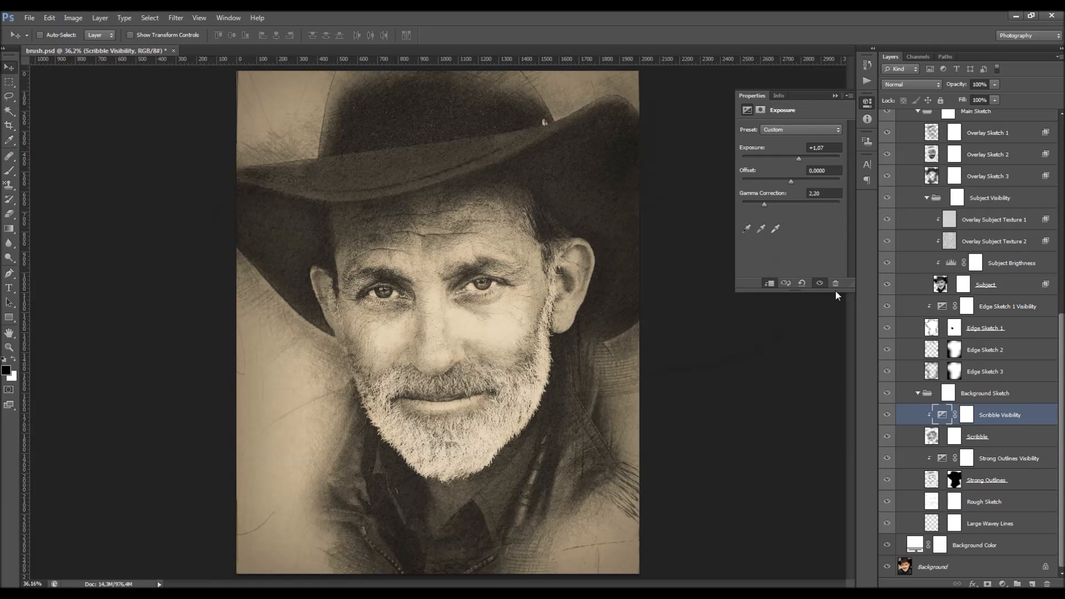
pyautogui.click(888, 436)
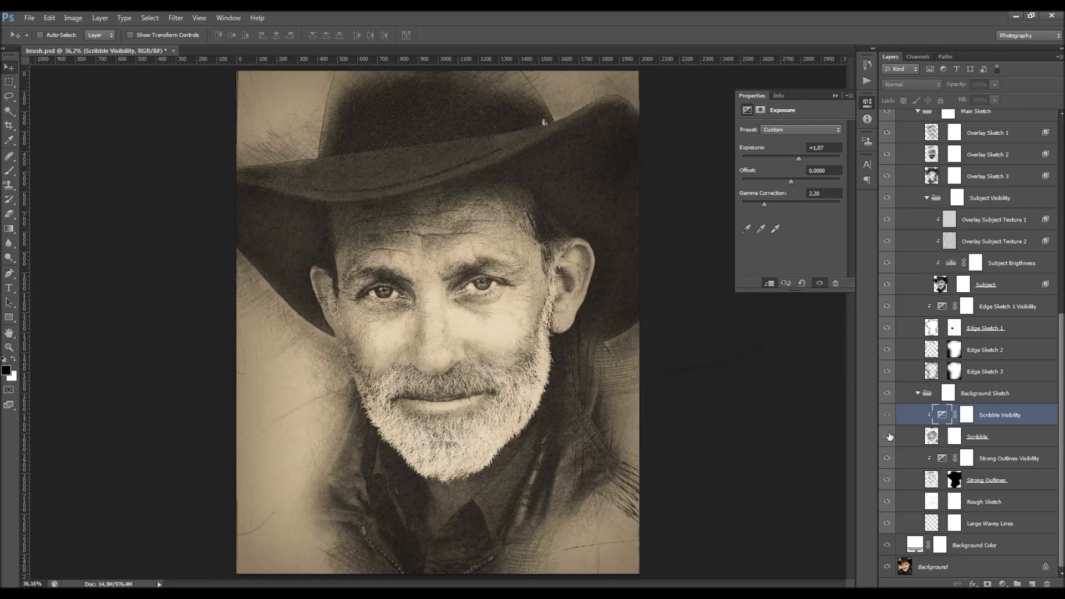
pyautogui.click(888, 436)
pyautogui.click(888, 437)
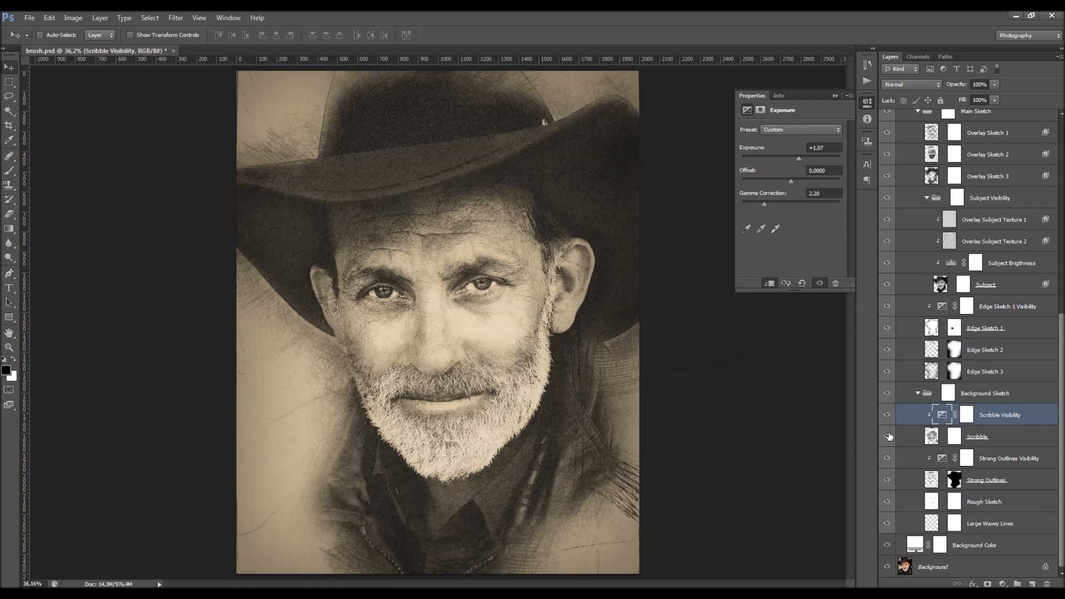
# Paint black on the Scribble layer's mask with a 300 px brush at 34% opacity to soften the strokes beside the lower-right shoulder
pyautogui.click(954, 437)
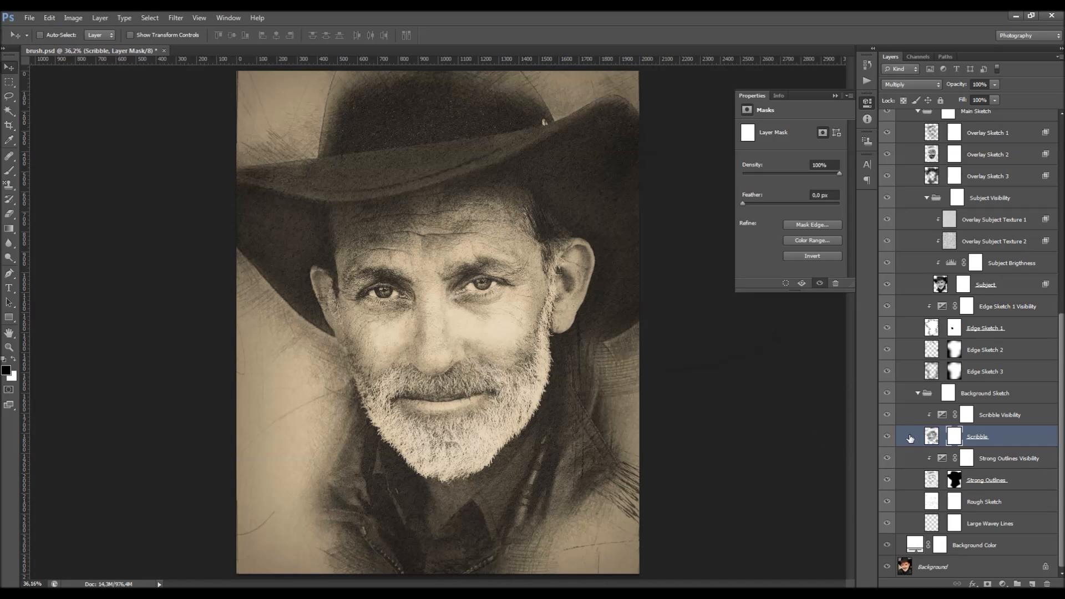
pyautogui.click(9, 170)
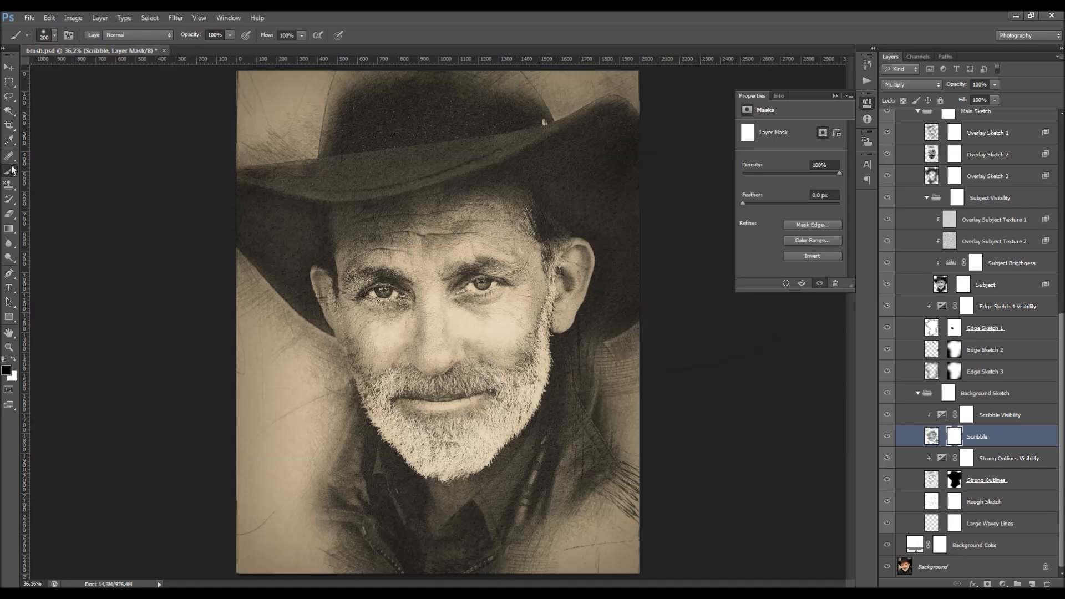
pyautogui.press(']')
pyautogui.press(']')
pyautogui.moveTo(621, 481)
pyautogui.mouseDown()
pyautogui.moveTo(645, 497)
pyautogui.moveTo(632, 522)
pyautogui.moveTo(637, 484)
pyautogui.moveTo(607, 485)
pyautogui.mouseUp()
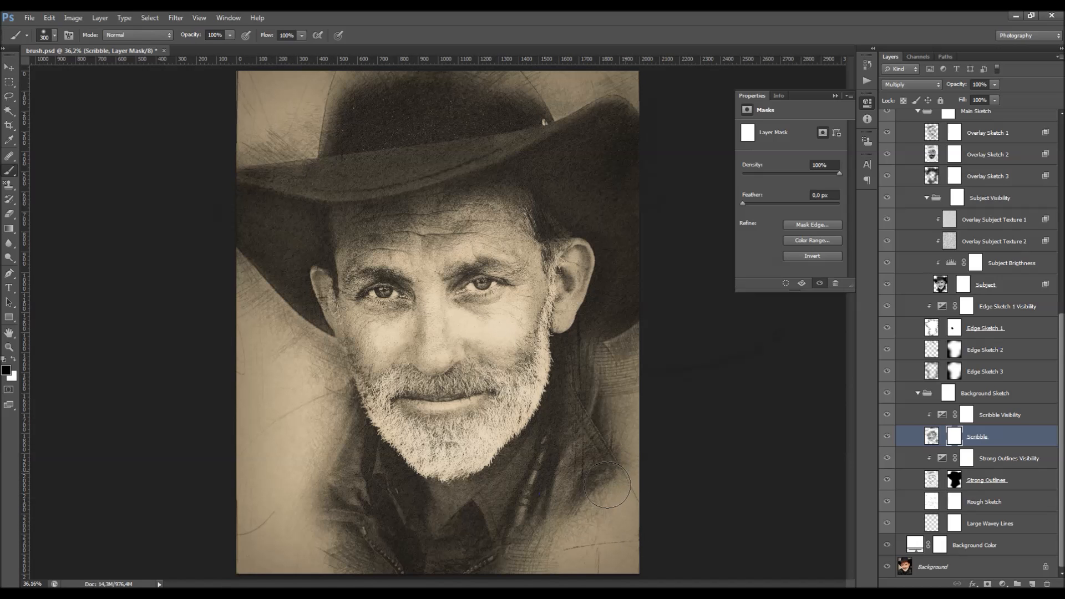
pyautogui.hotkey('ctrl', 'z')
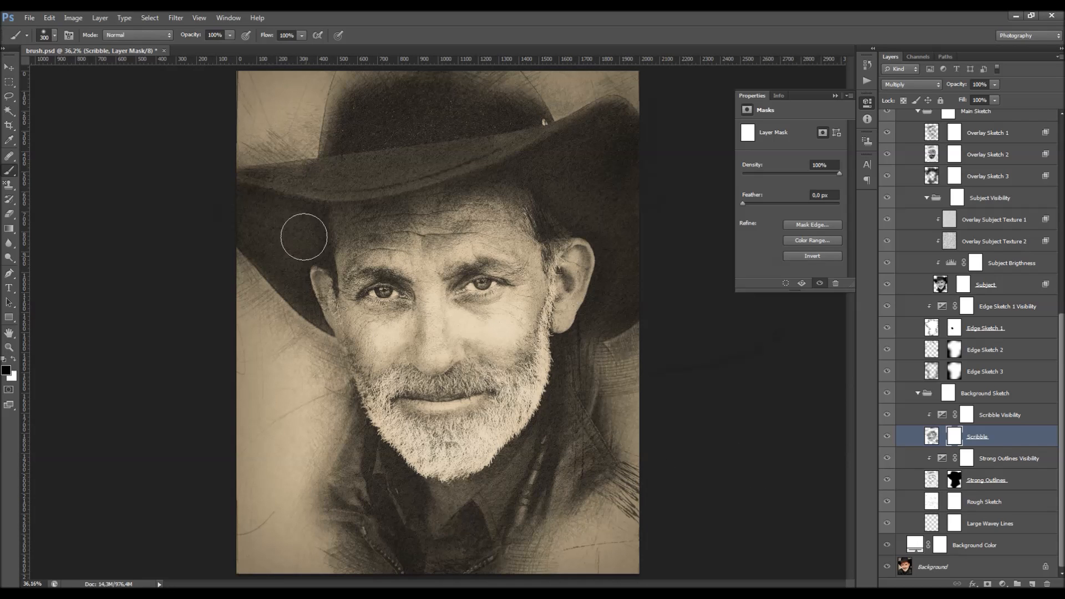
pyautogui.moveTo(197, 35)
pyautogui.mouseDown()
pyautogui.moveTo(135, 72)
pyautogui.moveTo(196, 40)
pyautogui.mouseUp()
pyautogui.press('Return')
pyautogui.moveTo(655, 461)
pyautogui.mouseDown()
pyautogui.moveTo(617, 498)
pyautogui.moveTo(630, 496)
pyautogui.moveTo(629, 474)
pyautogui.moveTo(632, 494)
pyautogui.moveTo(621, 490)
pyautogui.moveTo(640, 509)
pyautogui.moveTo(614, 494)
pyautogui.moveTo(638, 506)
pyautogui.moveTo(622, 479)
pyautogui.moveTo(644, 488)
pyautogui.mouseUp()
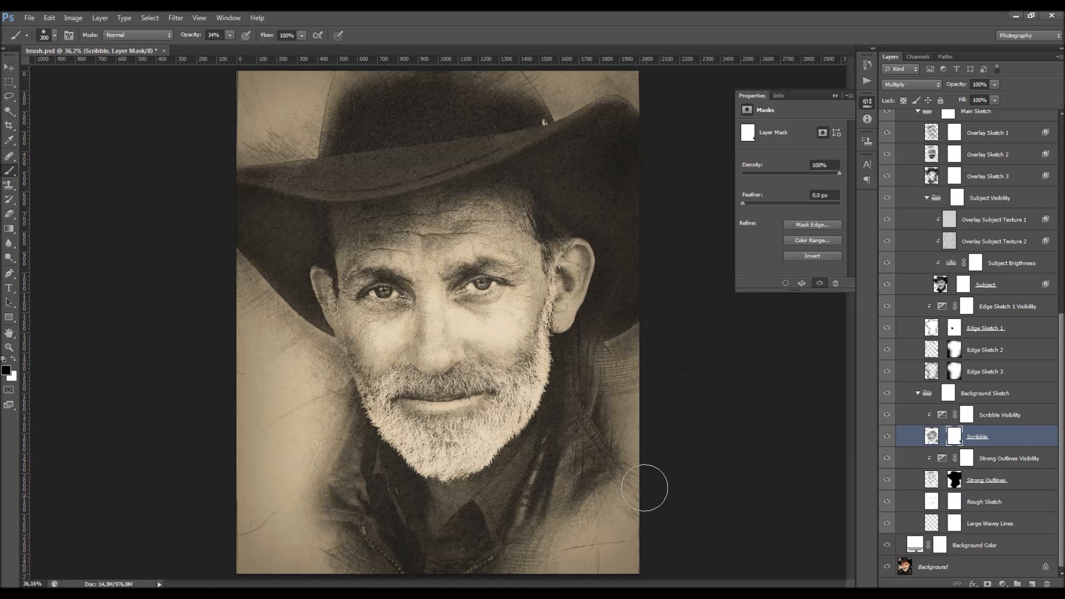
pyautogui.press('v')
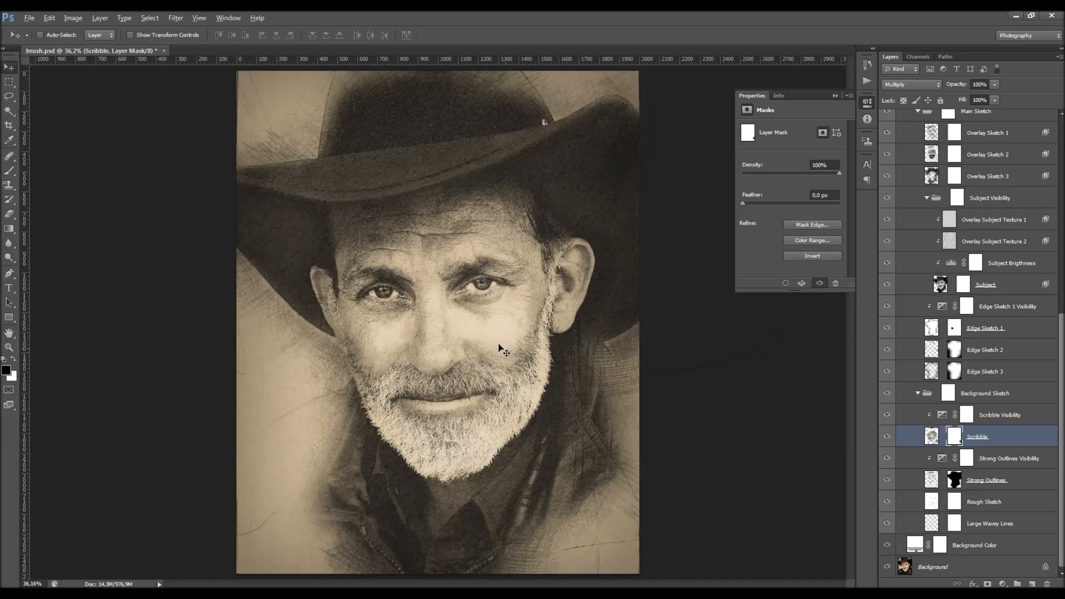
pyautogui.scroll(-1, 503, 349)
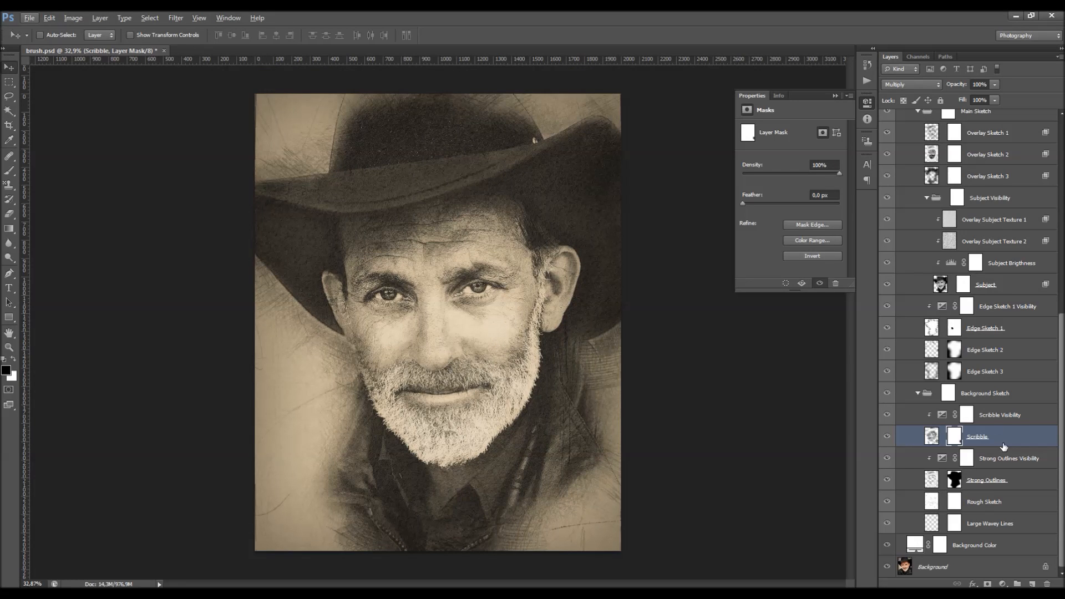
# Compare the Strong Outlines layer off and on and raise its opacity to 76%
pyautogui.click(990, 482)
pyautogui.click(885, 481)
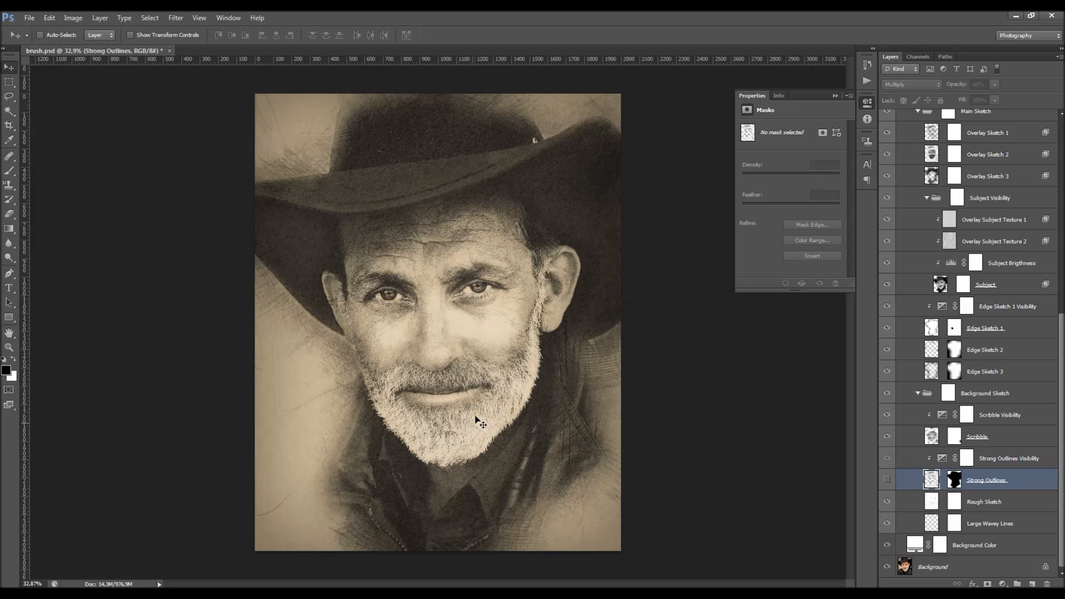
pyautogui.click(886, 479)
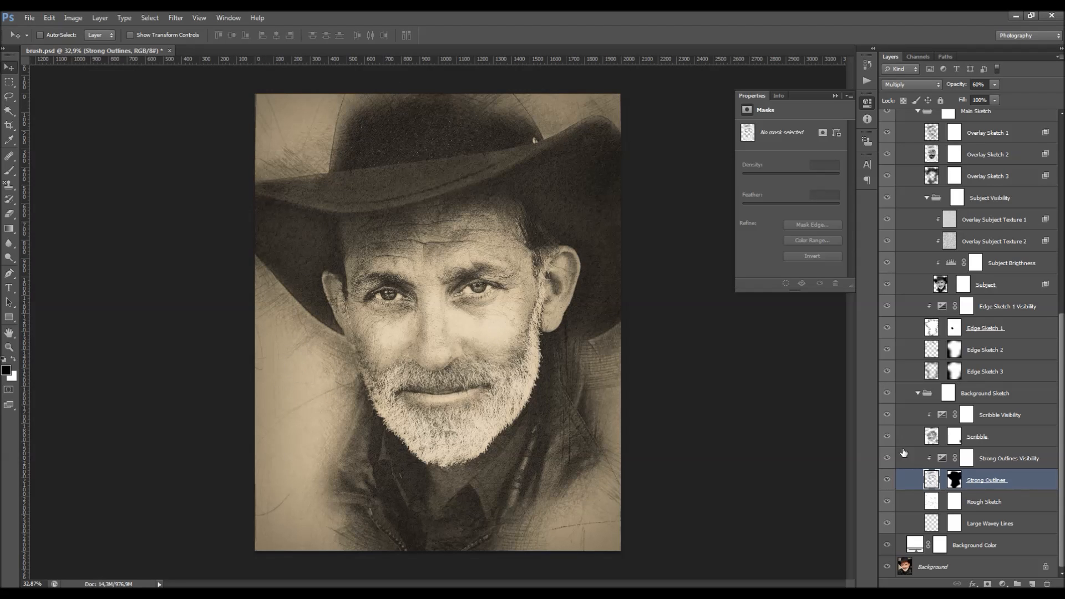
pyautogui.click(887, 479)
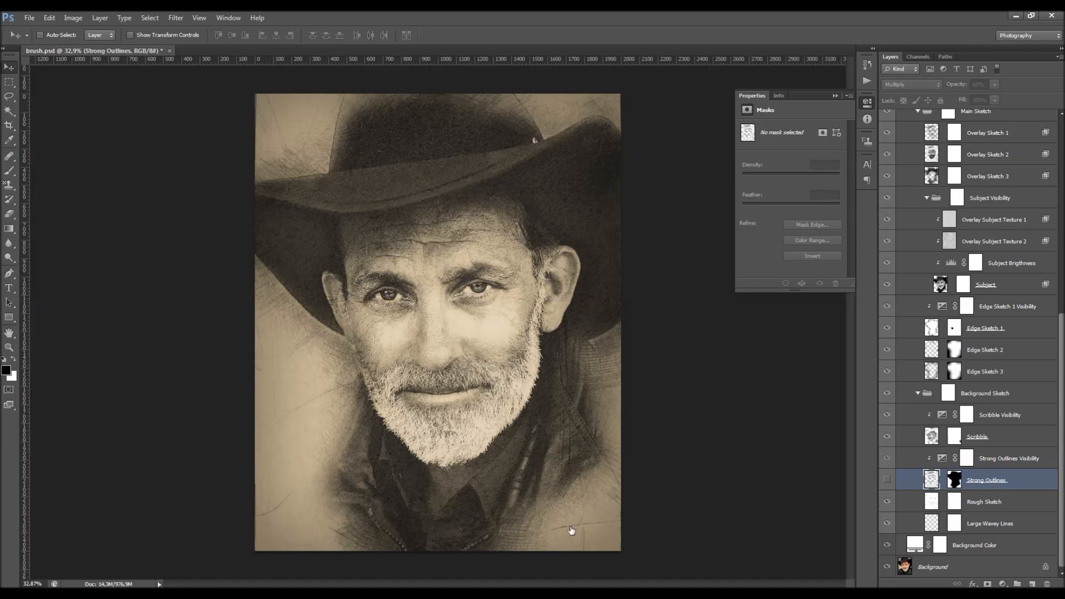
pyautogui.click(886, 476)
pyautogui.moveTo(950, 86); pyautogui.dragTo(959, 88)
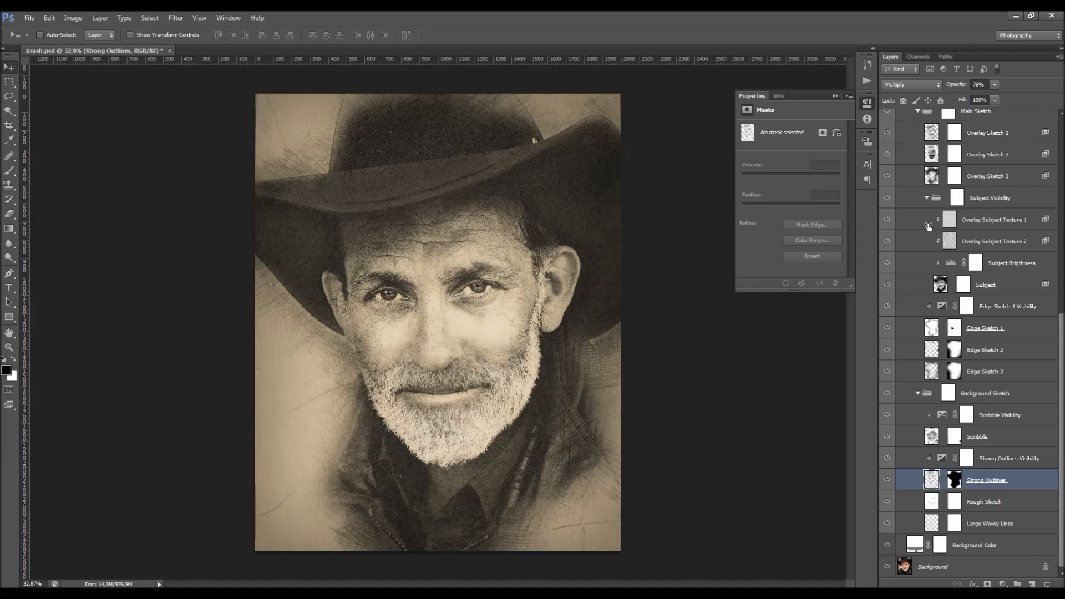
# Adjust the Strong Outlines Visibility exposure and gamma correction and set the Strong Outlines layer's opacity to 69%
pyautogui.click(1000, 460)
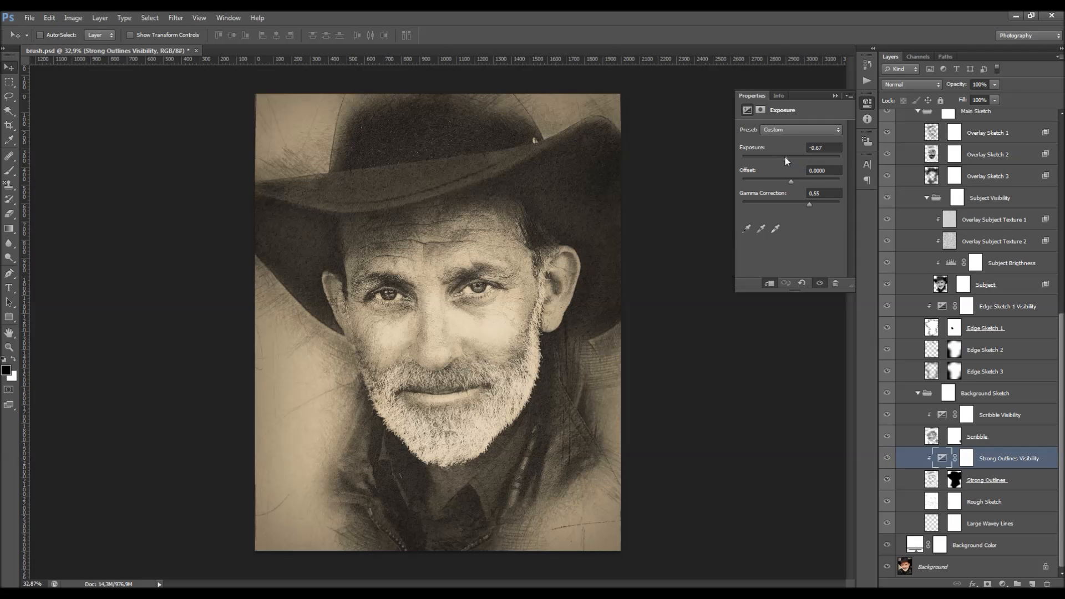
pyautogui.moveTo(801, 158); pyautogui.dragTo(807, 158)
pyautogui.moveTo(809, 204); pyautogui.dragTo(821, 205)
pyautogui.moveTo(783, 160); pyautogui.dragTo(773, 157)
pyautogui.click(990, 479)
pyautogui.moveTo(963, 91); pyautogui.dragTo(957, 89)
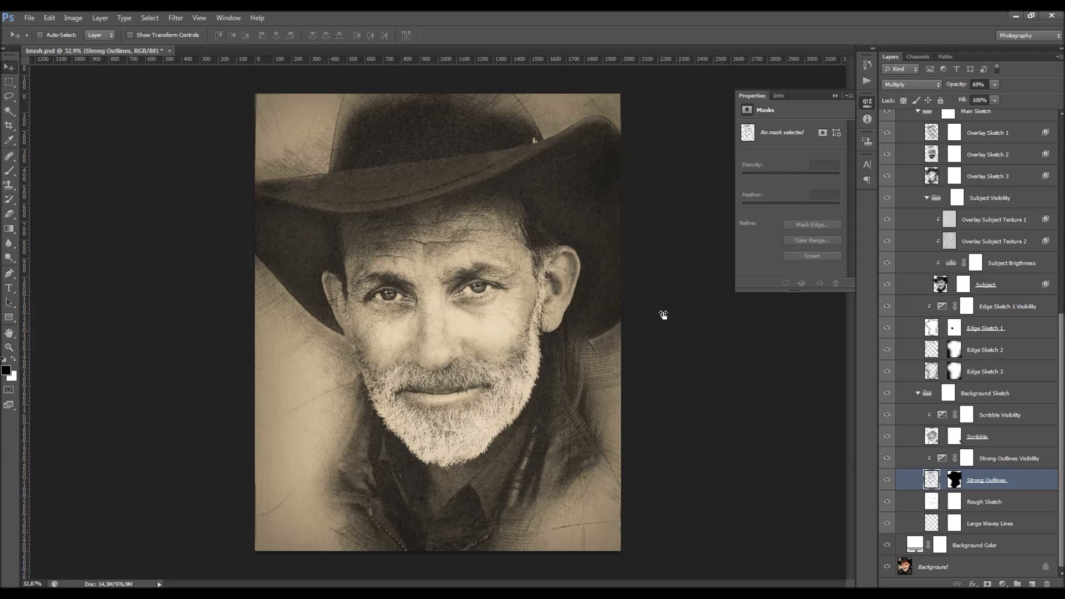
# Compare the Rough Sketch layer off and on and set its opacity to 53%, after trying 100%
pyautogui.click(994, 511)
pyautogui.click(891, 501)
pyautogui.click(891, 502)
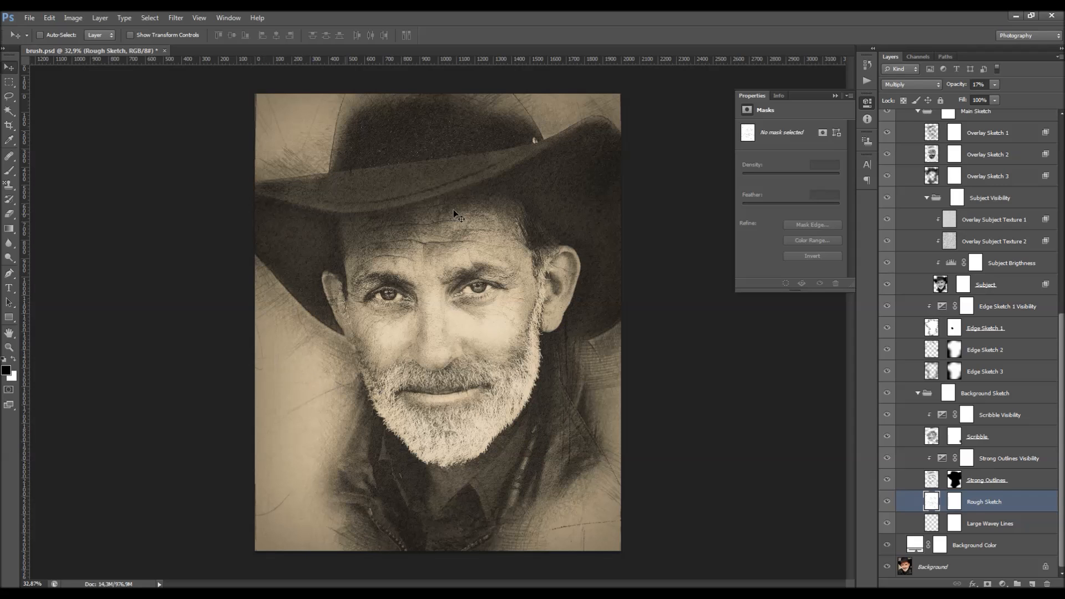
pyautogui.moveTo(957, 89); pyautogui.dragTo(997, 78)
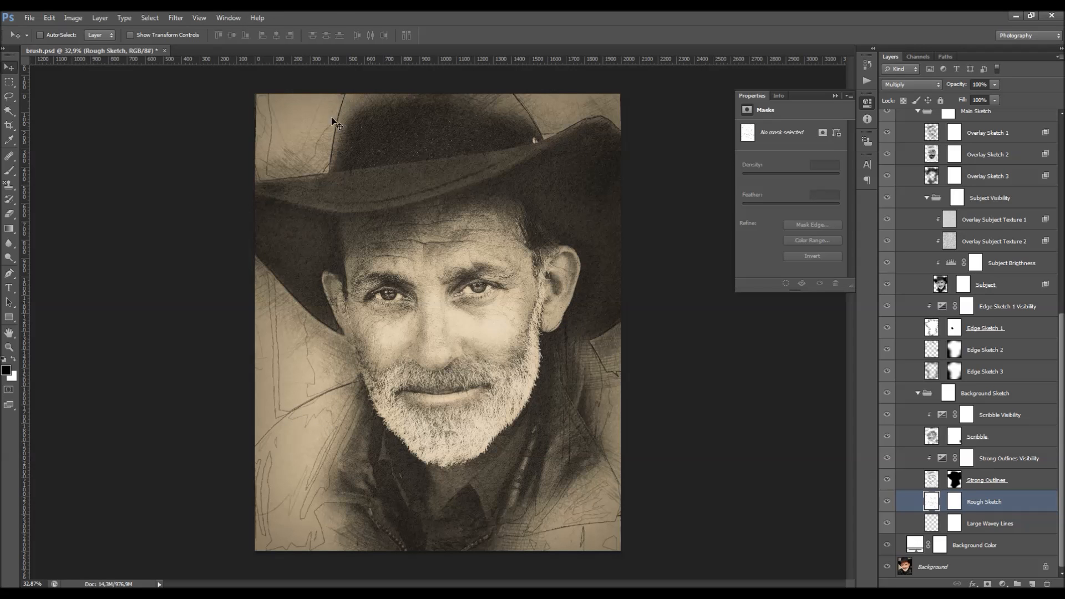
pyautogui.moveTo(965, 86); pyautogui.dragTo(959, 85)
# Paint black on the Rough Sketch layer's mask with a 200 px brush to hide lines beside the face, along the right edge and at the lower left
pyautogui.click(954, 501)
pyautogui.click(9, 170)
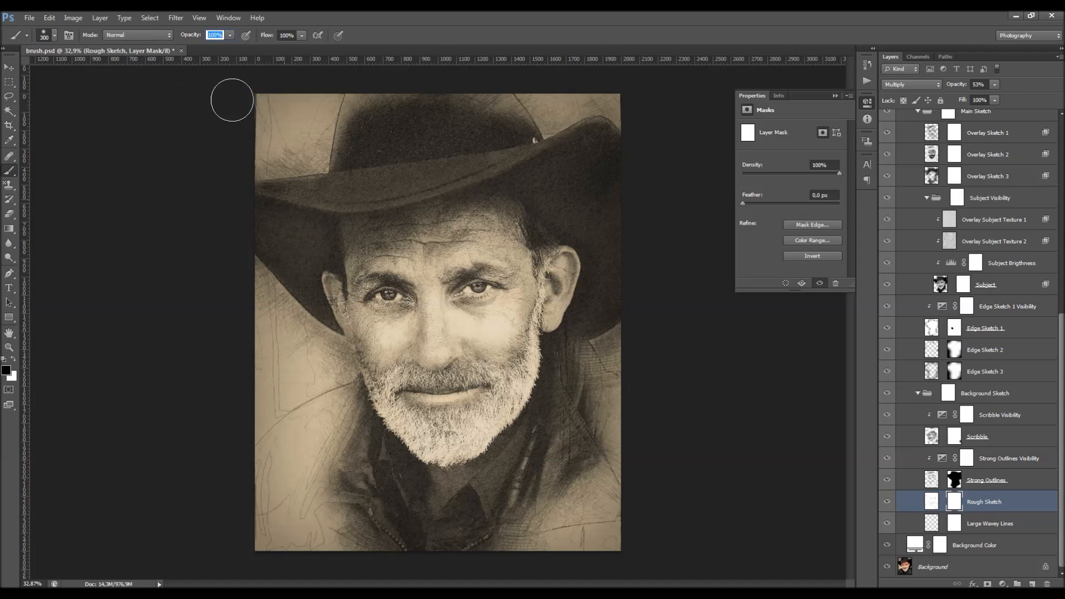
pyautogui.press('[')
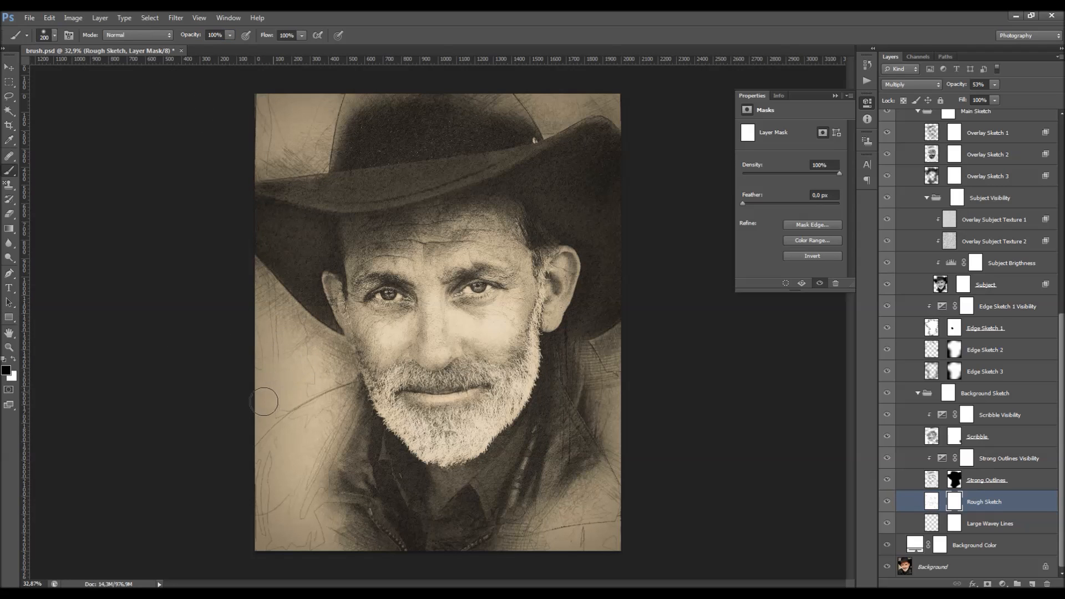
pyautogui.press('[')
pyautogui.moveTo(279, 324)
pyautogui.mouseDown()
pyautogui.moveTo(302, 342)
pyautogui.moveTo(264, 347)
pyautogui.moveTo(261, 378)
pyautogui.moveTo(266, 359)
pyautogui.moveTo(310, 359)
pyautogui.mouseUp()
pyautogui.moveTo(642, 399)
pyautogui.mouseDown()
pyautogui.moveTo(636, 364)
pyautogui.moveTo(625, 366)
pyautogui.moveTo(637, 389)
pyautogui.moveTo(592, 358)
pyautogui.moveTo(616, 356)
pyautogui.mouseUp()
pyautogui.moveTo(328, 552)
pyautogui.mouseDown()
pyautogui.moveTo(265, 486)
pyautogui.moveTo(270, 466)
pyautogui.mouseUp()
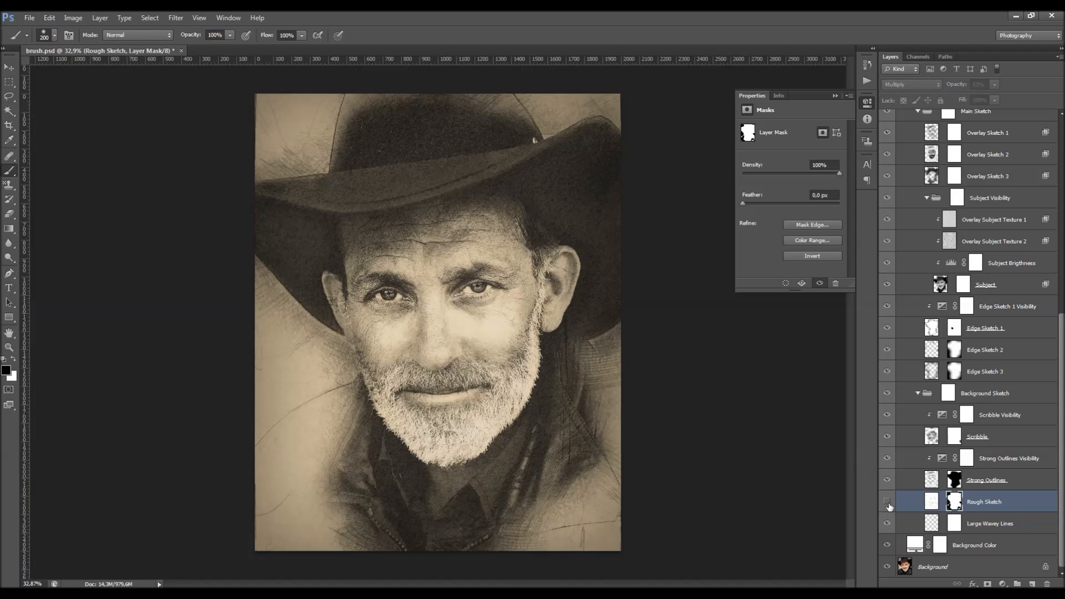
# Toggle the Strong Outlines and Rough Sketch layers' visibility to compare them and fine-tune the Rough Sketch layer's opacity
pyautogui.click(888, 479)
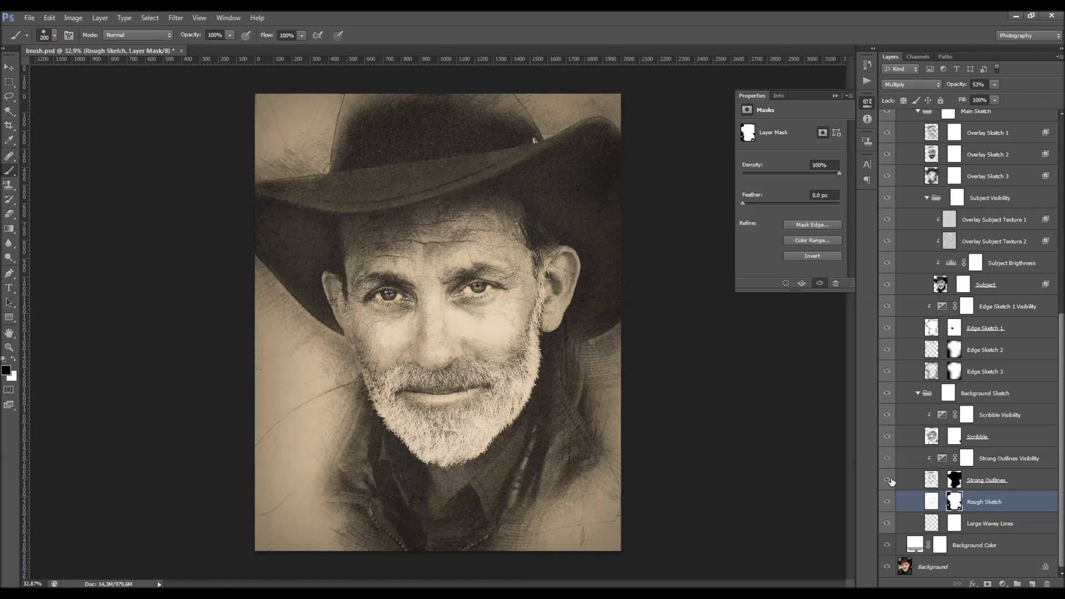
pyautogui.moveTo(955, 87); pyautogui.dragTo(955, 89)
pyautogui.press('Return')
pyautogui.moveTo(888, 501)
pyautogui.mouseDown()
pyautogui.moveTo(887, 488)
pyautogui.moveTo(887, 502)
pyautogui.mouseUp()
# Toggle the Large Wavey Lines layer's visibility to compare its effect on the background
pyautogui.click(1000, 526)
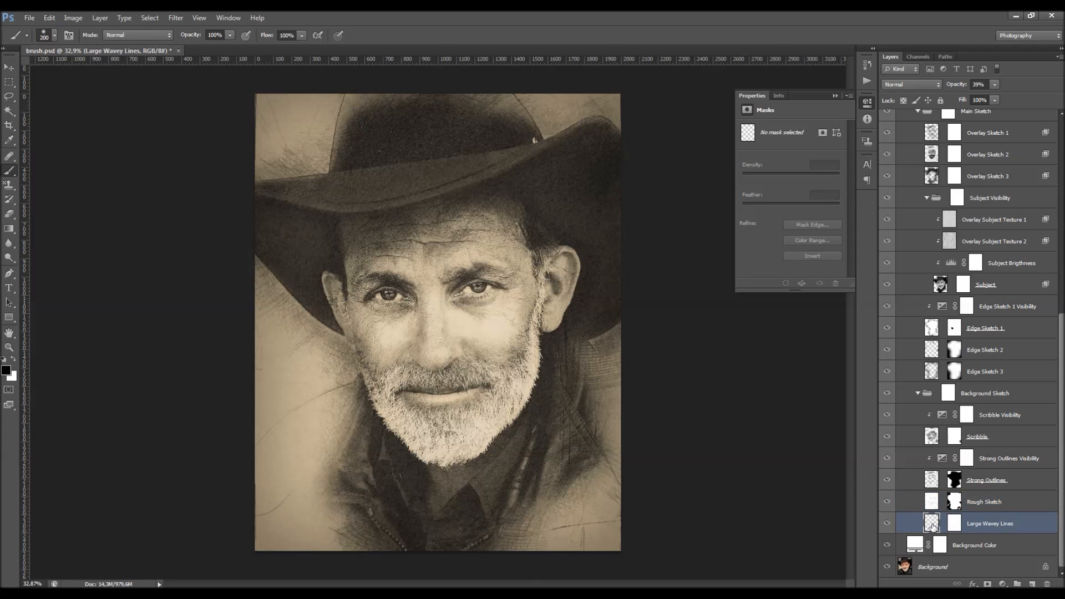
pyautogui.click(888, 524)
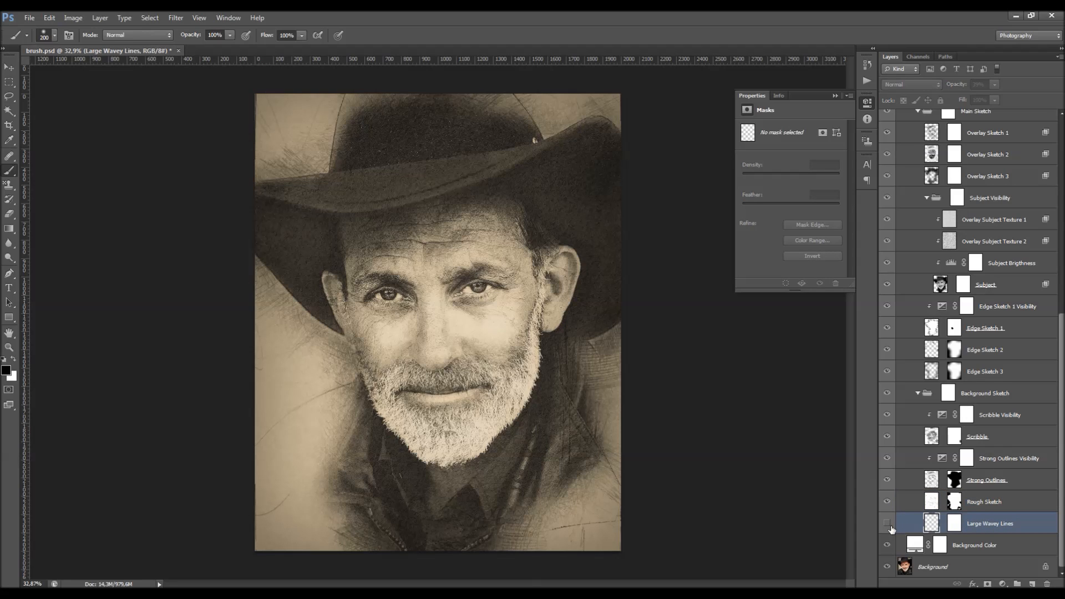
pyautogui.click(889, 525)
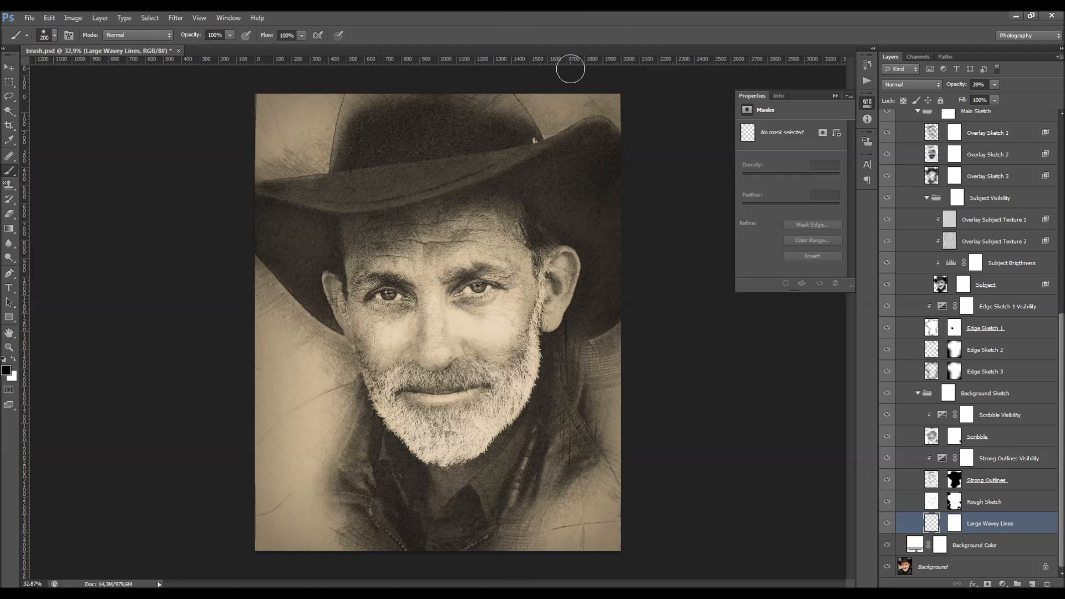
pyautogui.press('v')
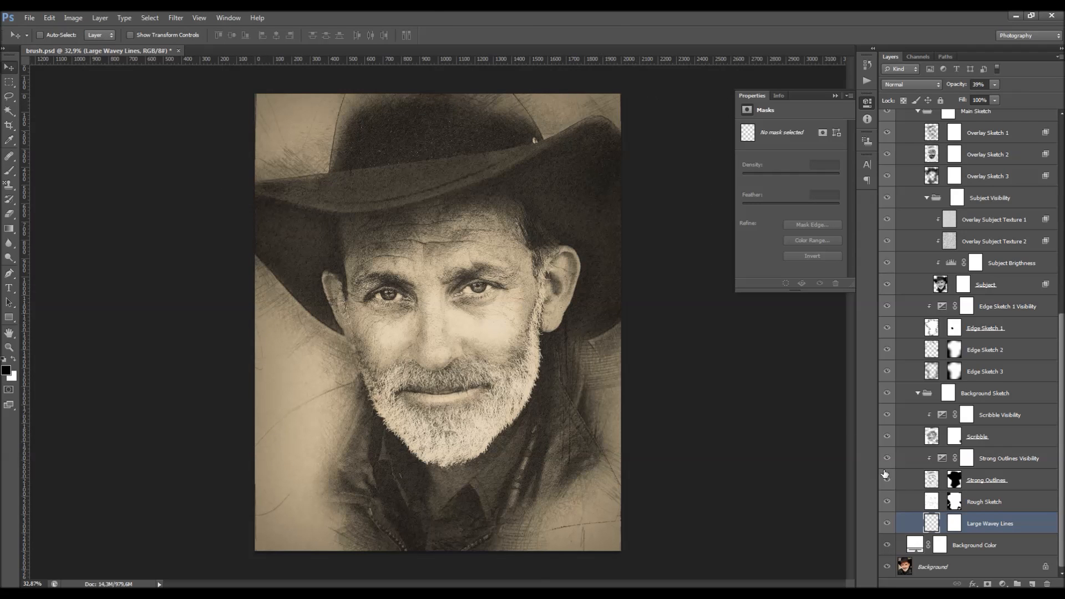
# Compare the image with the Large Wavey Lines layer hidden and shown
pyautogui.click(887, 524)
pyautogui.click(887, 524)
pyautogui.moveTo(328, 307); pyautogui.dragTo(295, 446)
# Try e6a8a8 as the fill color of the Background Color layer without applying it
pyautogui.click(983, 547)
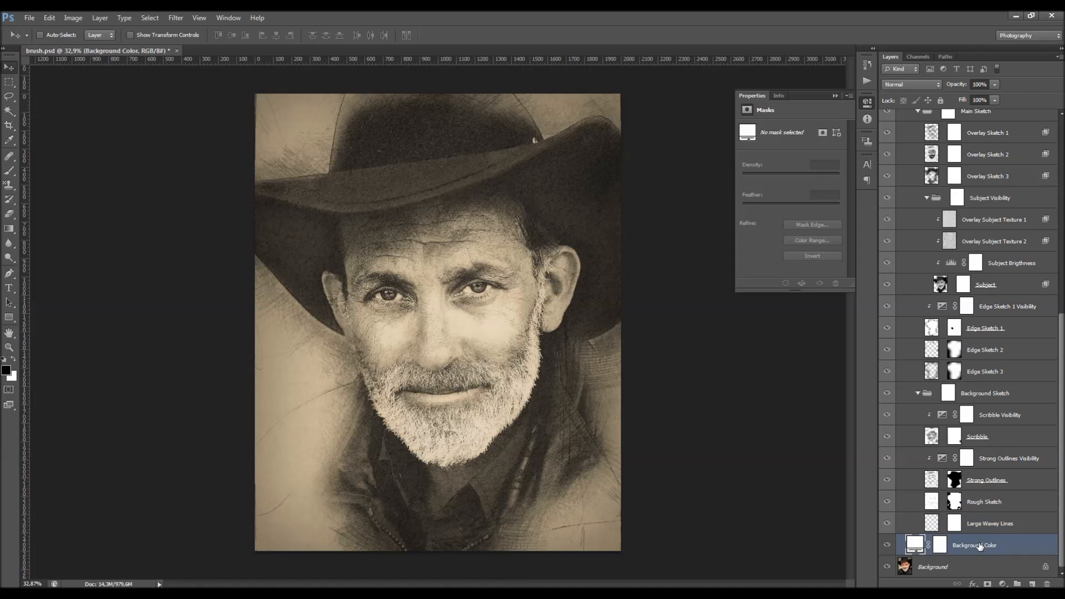
pyautogui.doubleClick(915, 547)
pyautogui.click(644, 329)
pyautogui.click(656, 283)
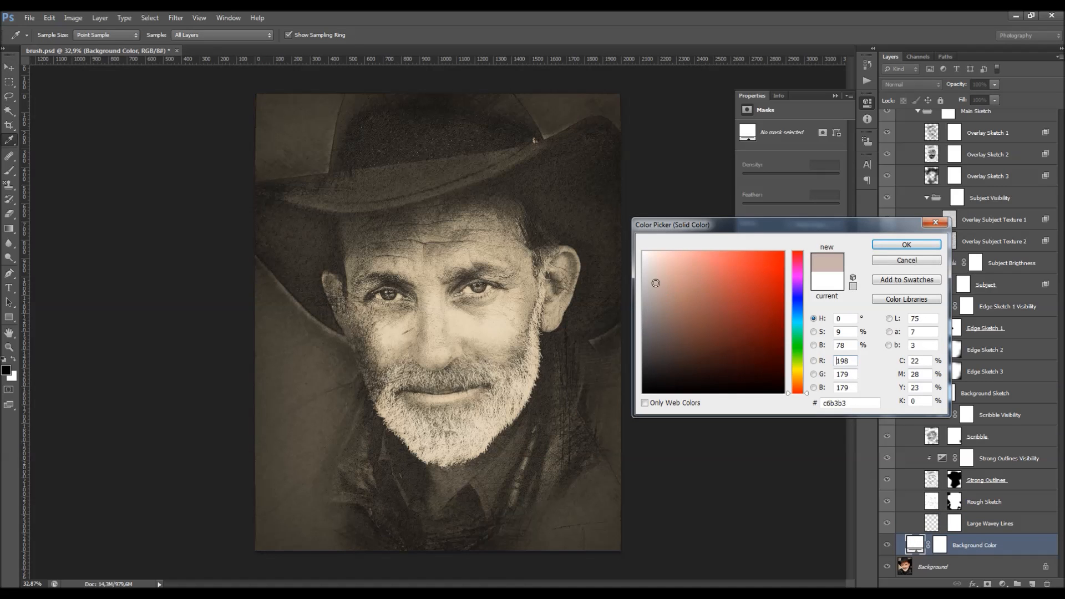
pyautogui.moveTo(658, 283); pyautogui.dragTo(682, 265)
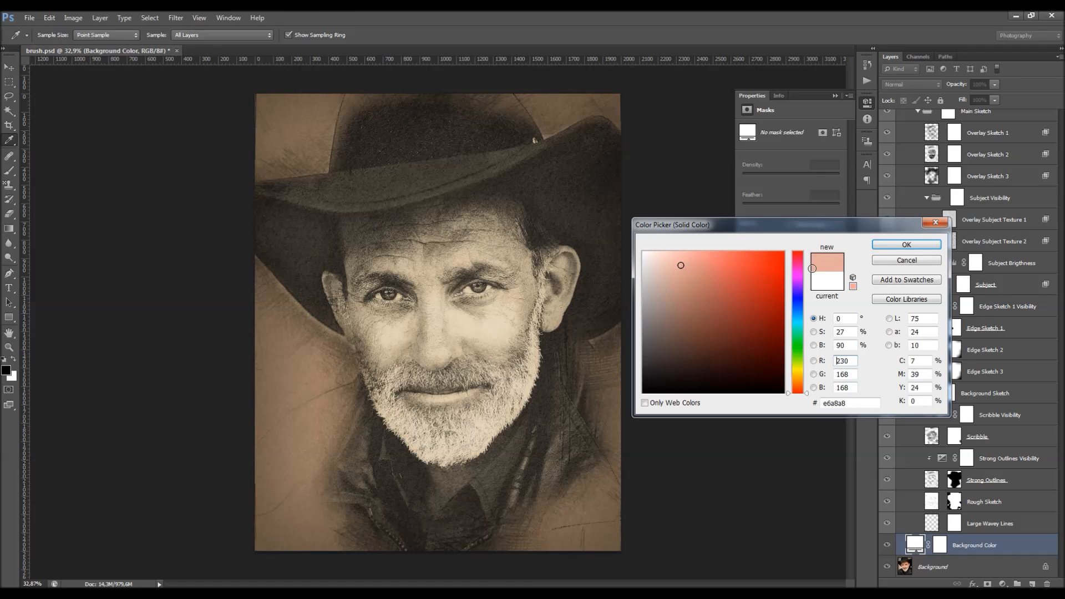
pyautogui.click(900, 263)
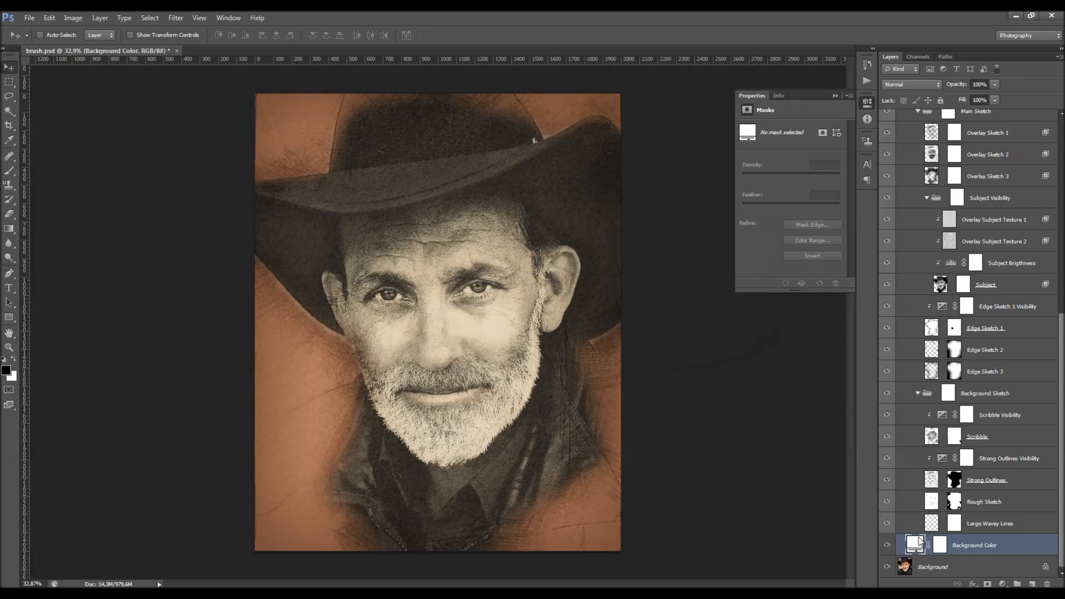
# View the fill color of the Overall Sketch Color layer and close the color picker without changes
pyautogui.scroll(5, 971, 410)
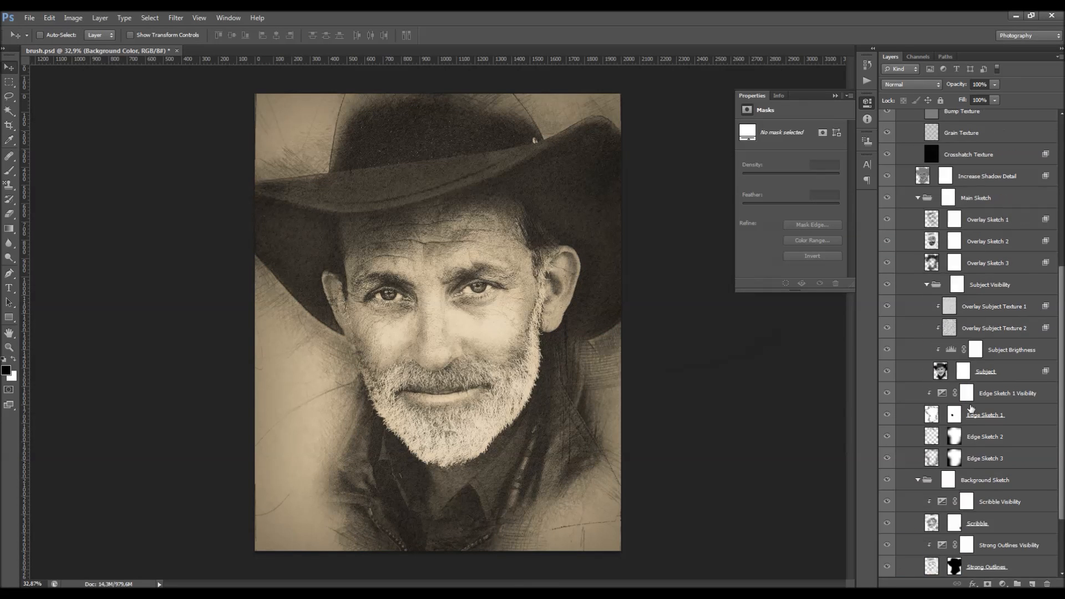
pyautogui.doubleClick(924, 271)
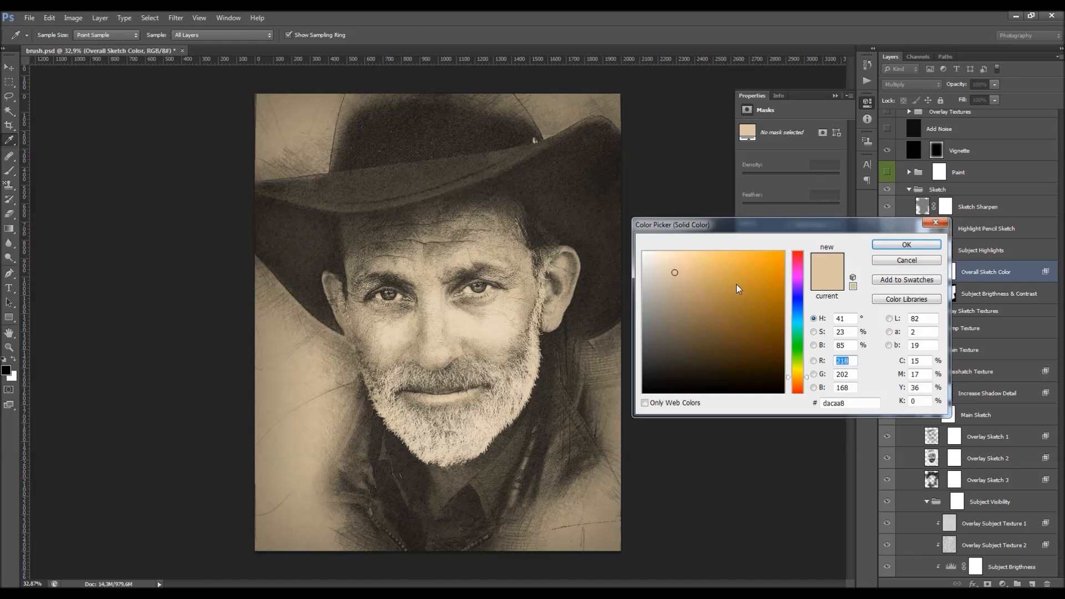
pyautogui.click(894, 260)
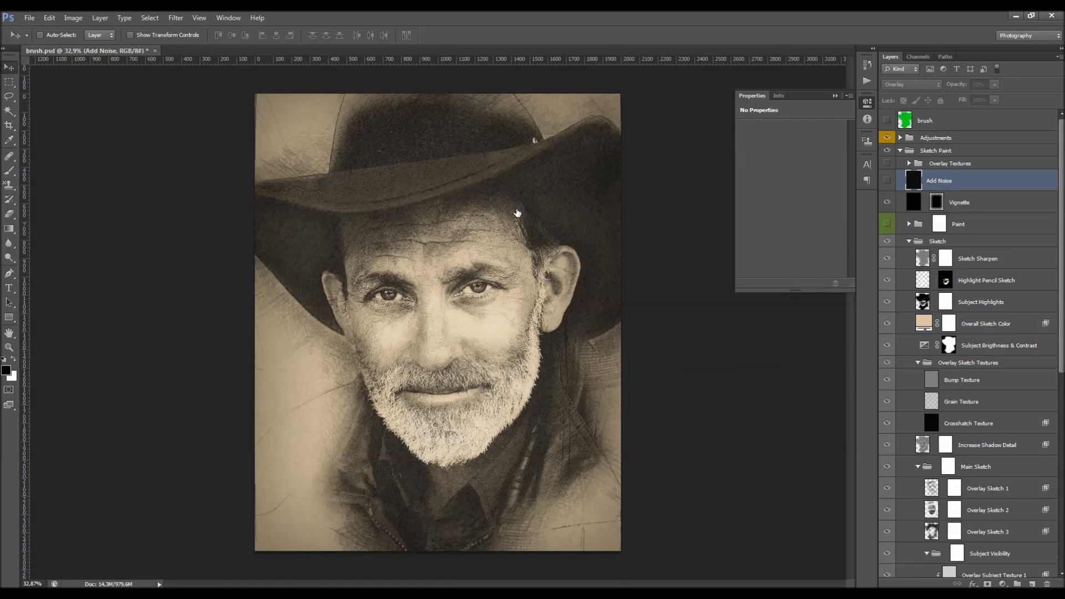
# Expand the Adjustments group, view the Levels settings of Overall Brigthness, and compare the image with that layer hidden and shown
pyautogui.click(943, 244)
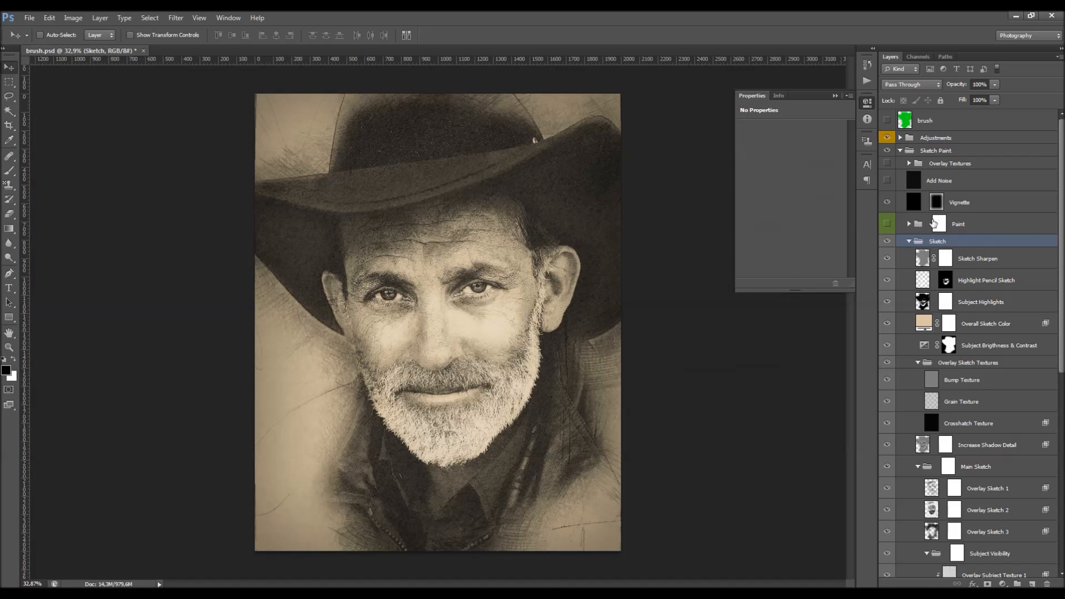
pyautogui.click(901, 138)
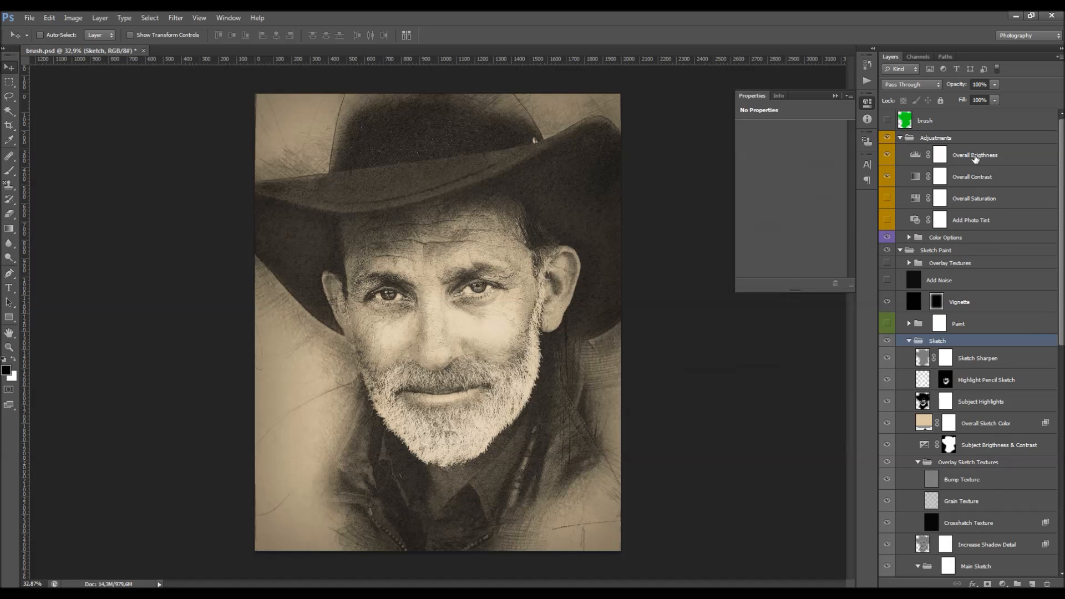
pyautogui.click(922, 156)
pyautogui.click(916, 155)
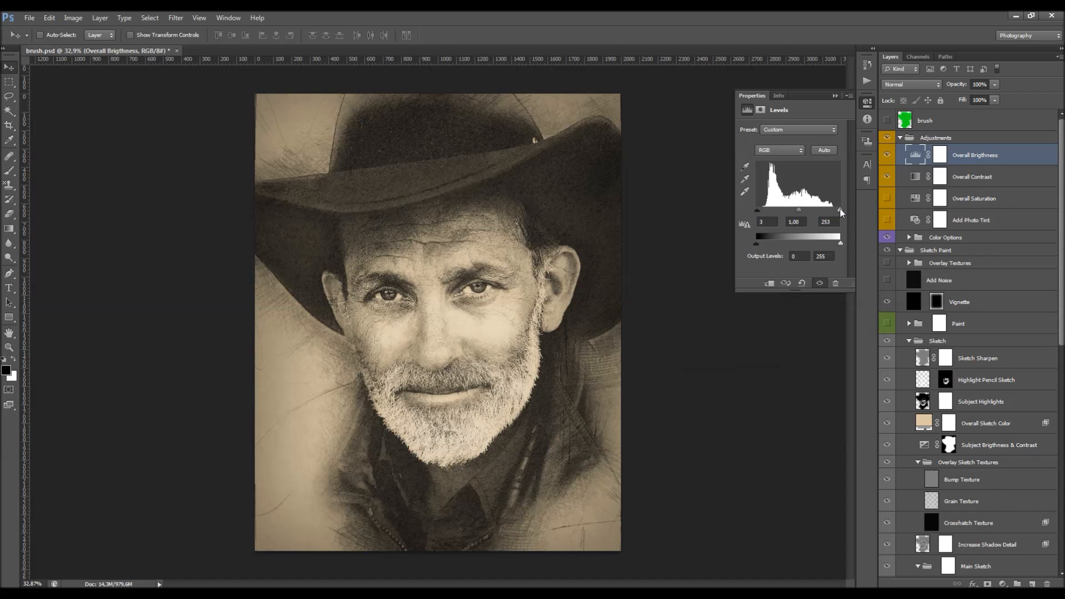
pyautogui.click(887, 157)
pyautogui.click(888, 157)
pyautogui.click(887, 158)
pyautogui.click(887, 157)
# Set the opacity of the Overall Contrast layer to 11%
pyautogui.click(980, 177)
pyautogui.moveTo(964, 87); pyautogui.dragTo(795, 110)
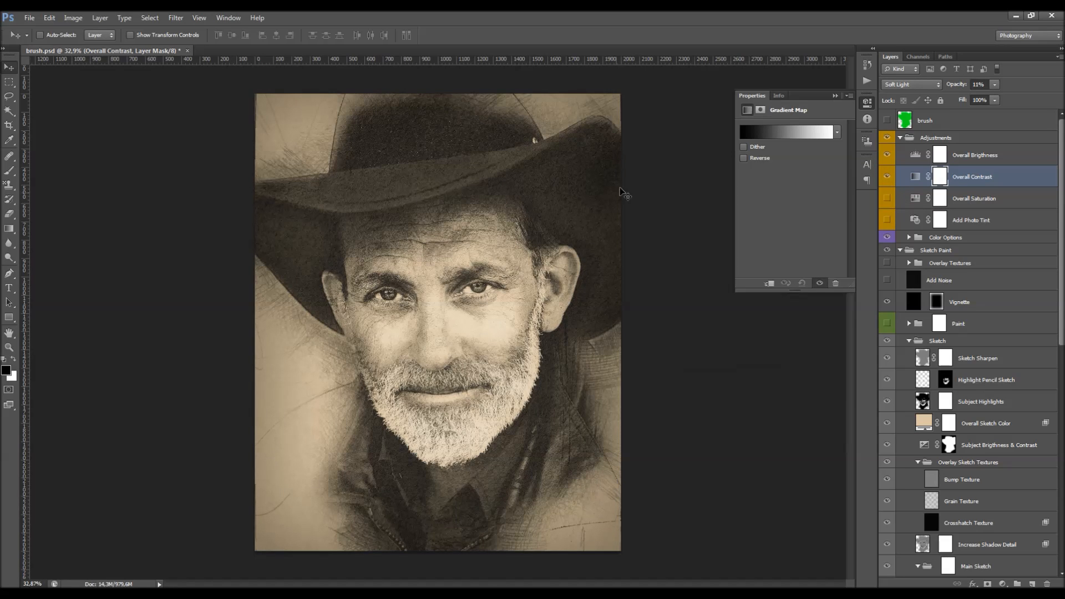
# Turn on the Overall Saturation layer, fill its mask with black inside the brush layer's outline, and deselect
pyautogui.click(969, 202)
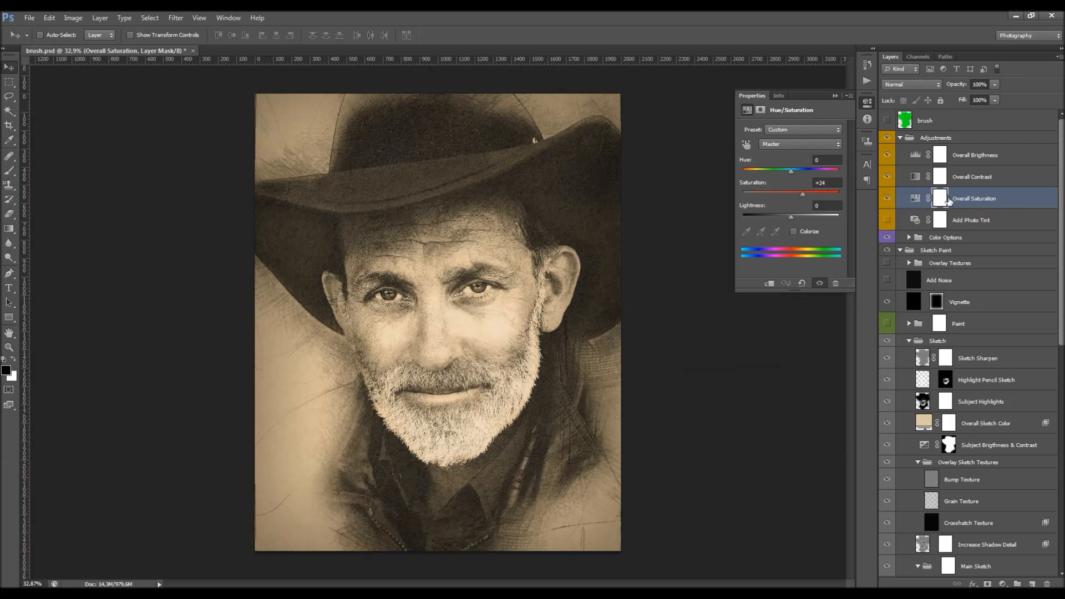
pyautogui.scroll(-3, 962, 276)
pyautogui.scroll(3, 958, 269)
pyautogui.keyDown('ctrl'); pyautogui.click(907, 123); pyautogui.keyUp('ctrl')
pyautogui.click(940, 198)
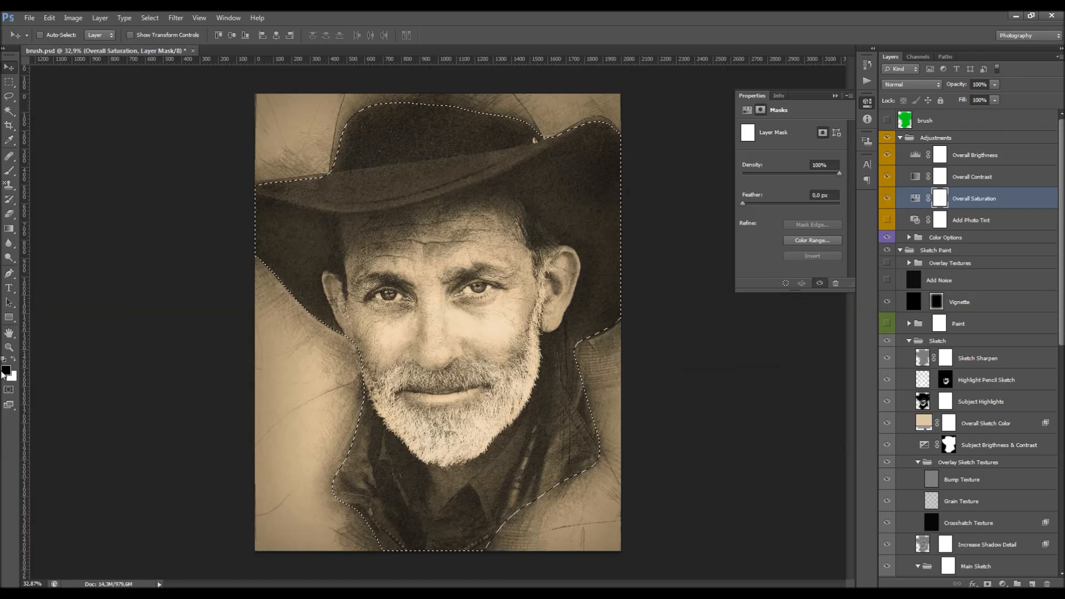
pyautogui.click(49, 18)
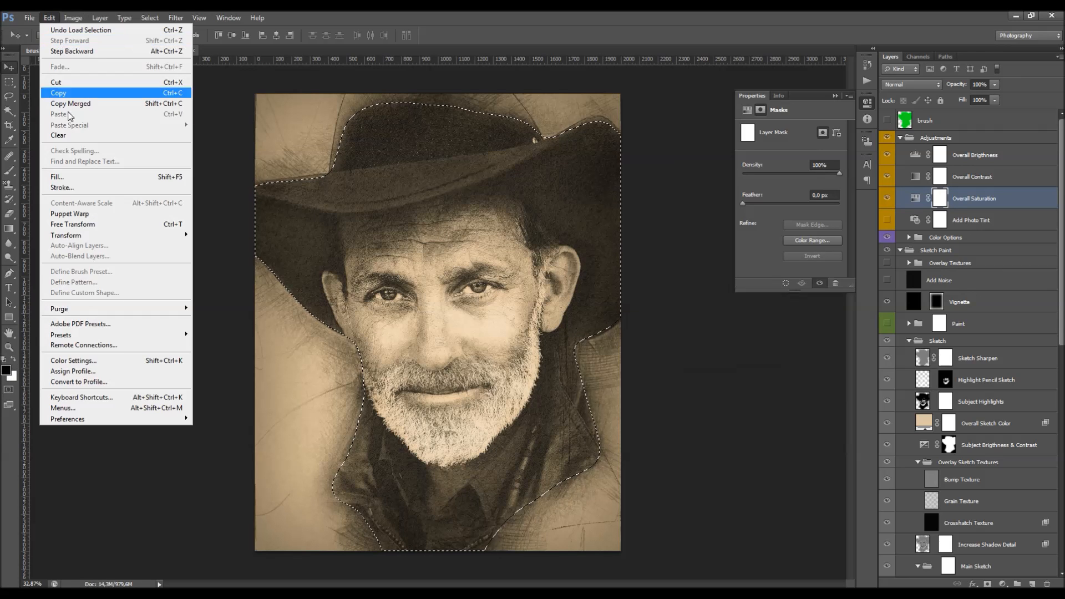
pyautogui.click(61, 170)
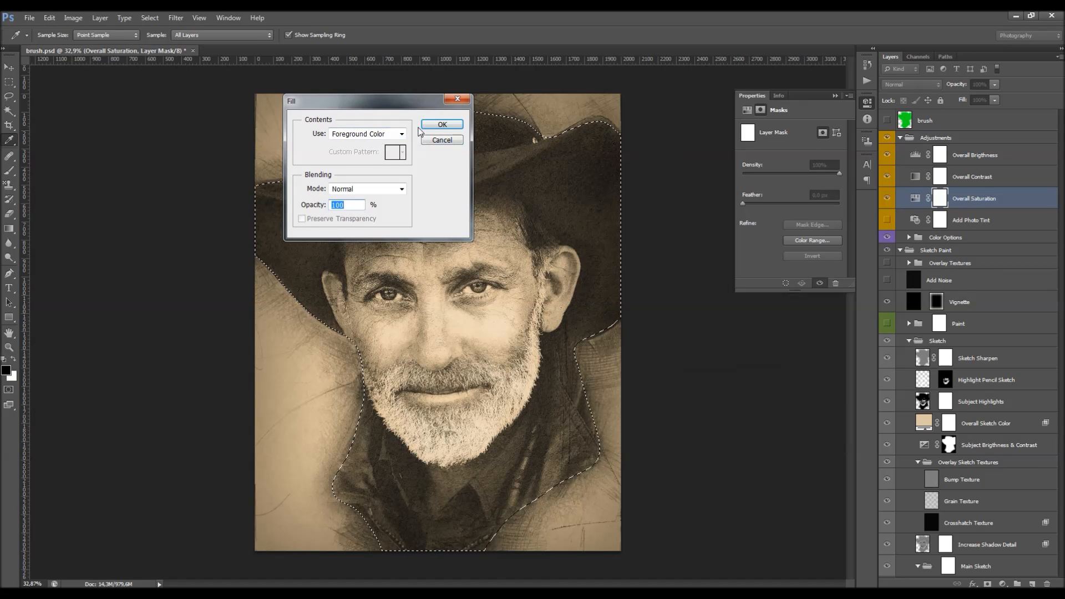
pyautogui.click(438, 124)
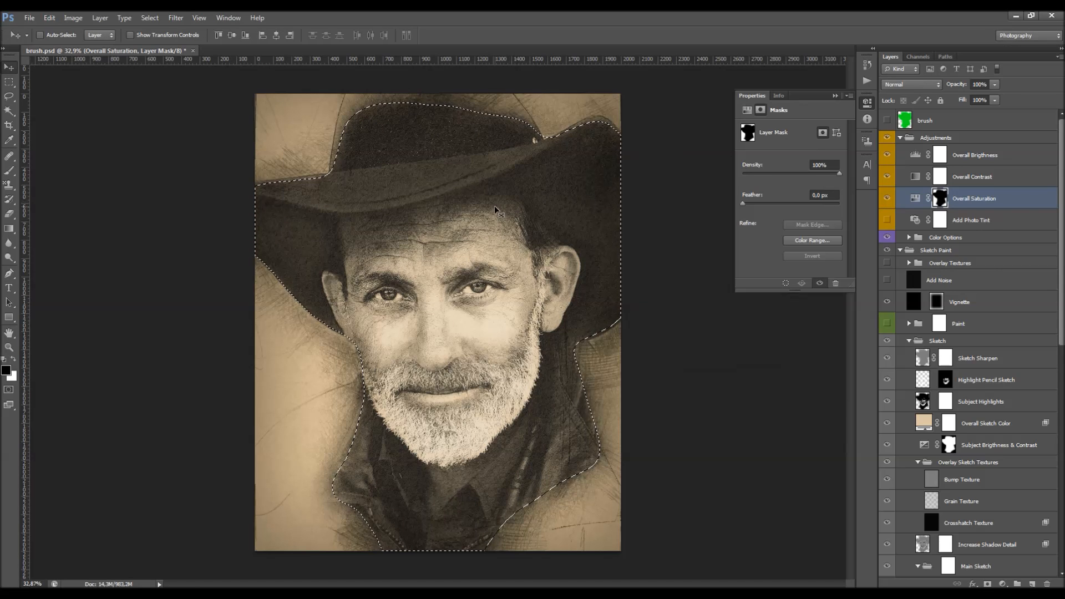
pyautogui.hotkey('ctrl', 'd')
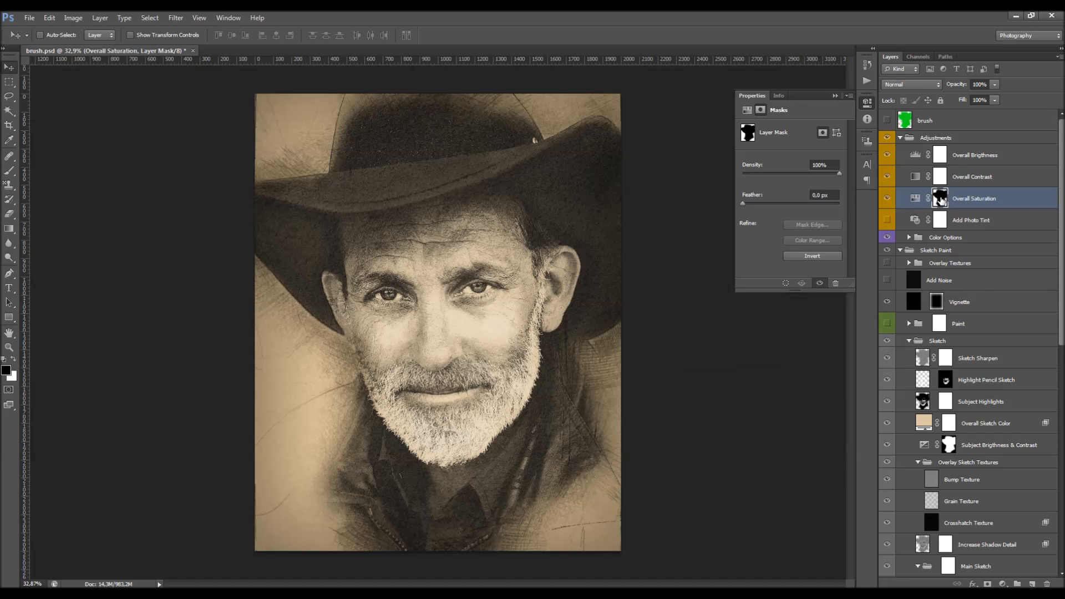
# Invert the Overall Saturation layer's mask and compare the image with that layer hidden and shown
pyautogui.click(68, 20)
pyautogui.moveTo(87, 45)
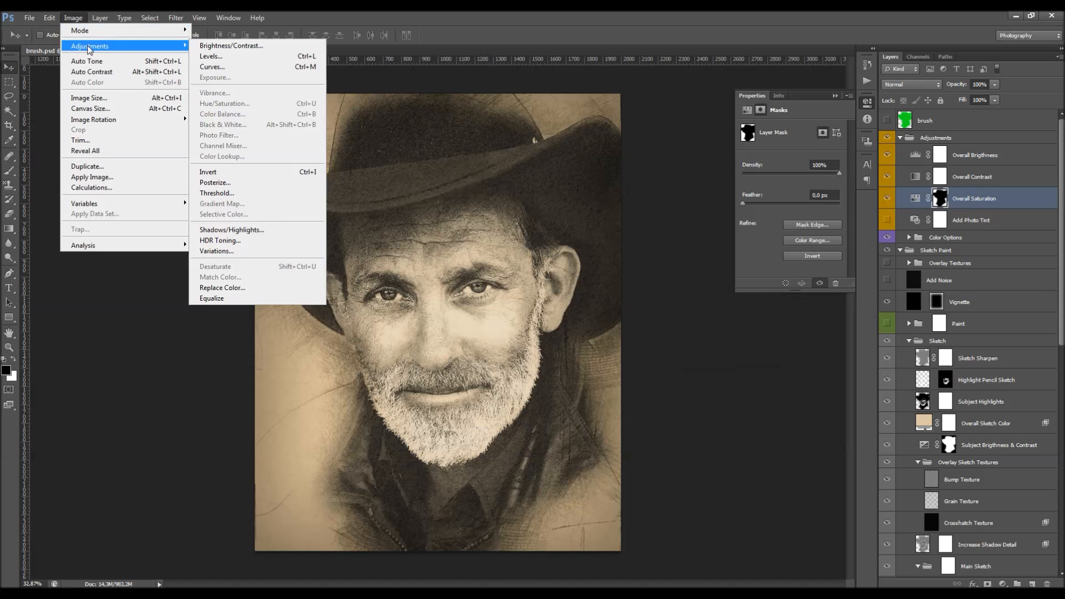
pyautogui.click(257, 171)
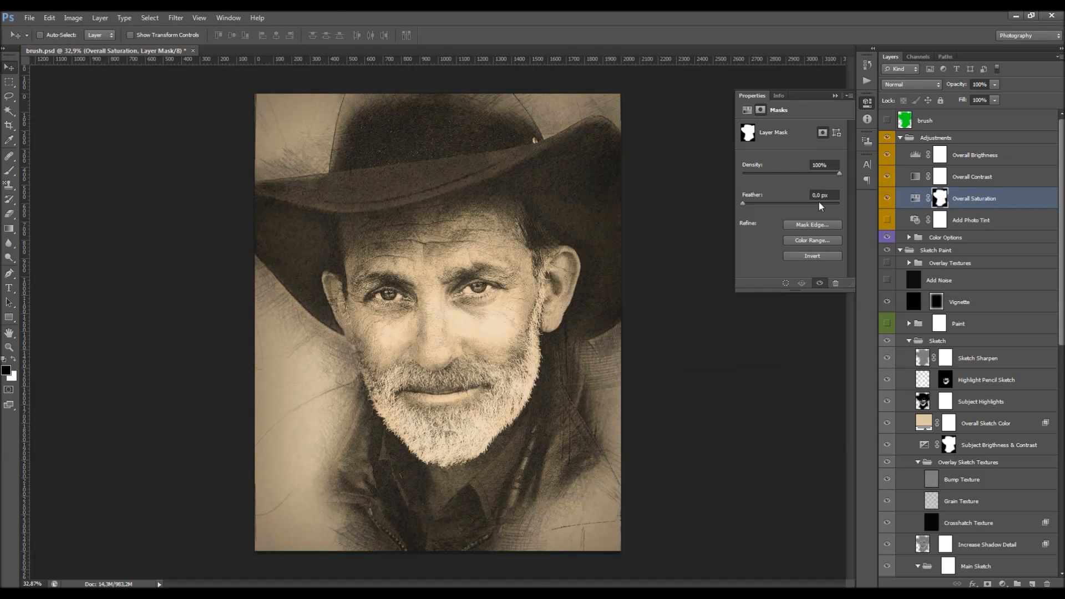
pyautogui.click(888, 199)
pyautogui.click(888, 200)
pyautogui.click(888, 198)
pyautogui.click(888, 198)
# Set the saturation of the Overall Saturation adjustment to +5
pyautogui.click(916, 198)
pyautogui.moveTo(812, 194); pyautogui.dragTo(772, 198)
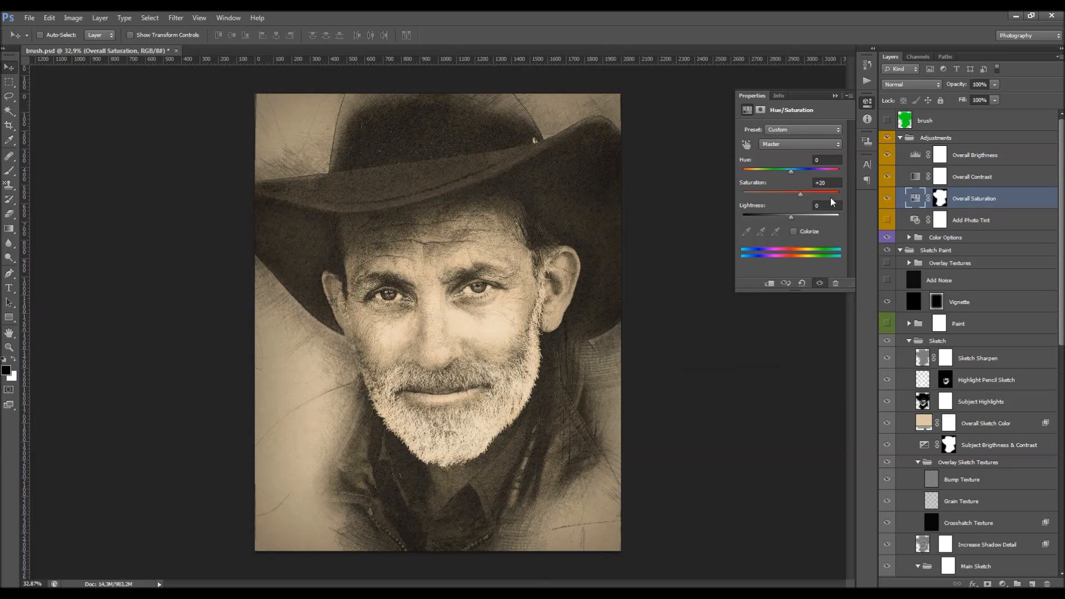
pyautogui.click(835, 96)
pyautogui.click(887, 198)
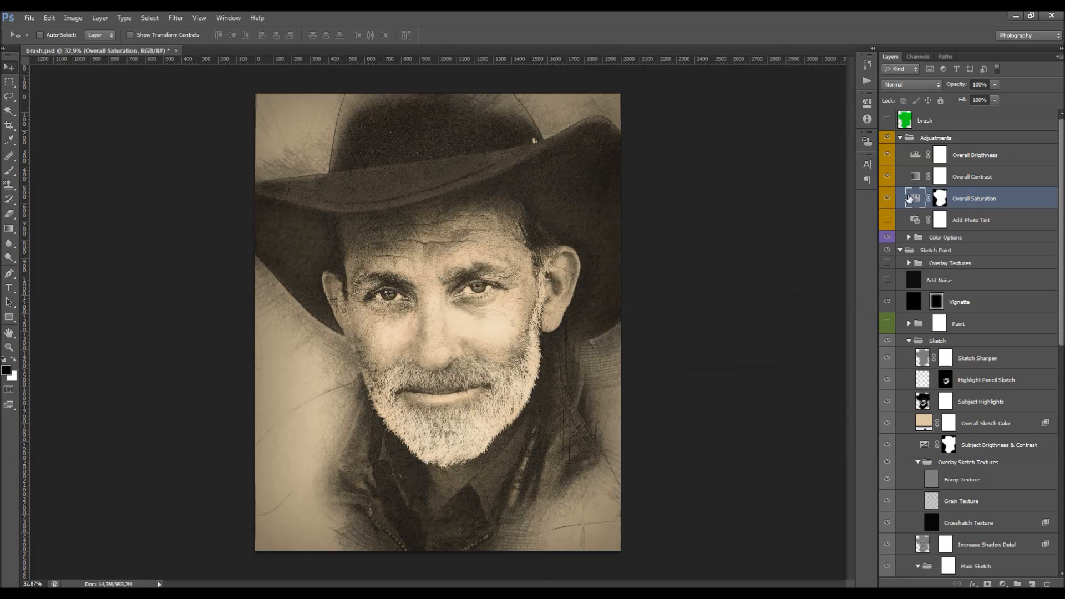
pyautogui.doubleClick(913, 198)
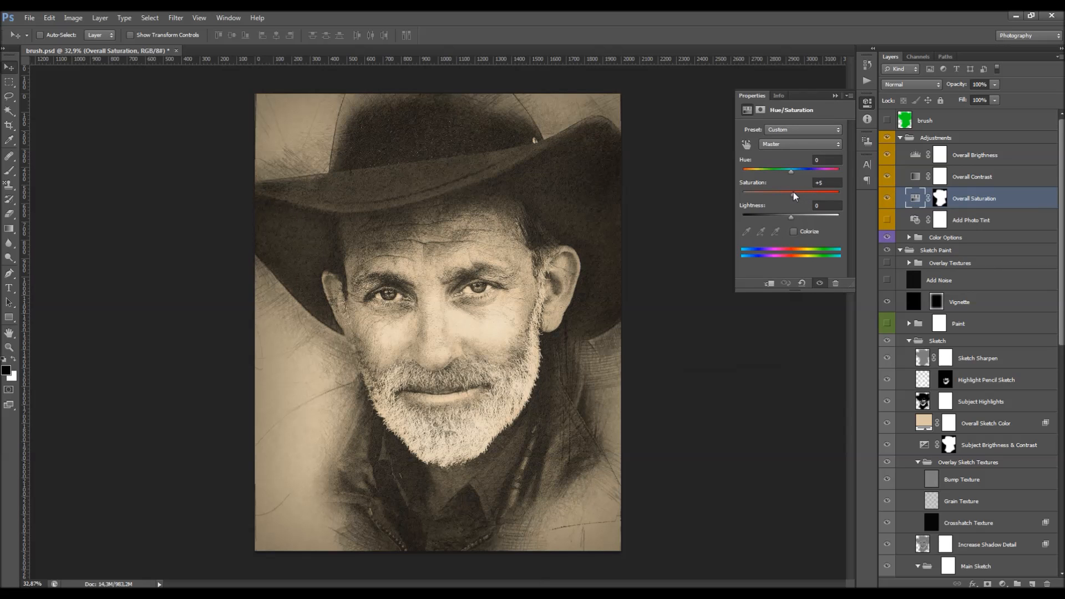
# Turn on the Add Photo Tint layer with Warming Filter (85) at 25% density and set the layer's opacity to 49%
pyautogui.click(983, 220)
pyautogui.click(834, 96)
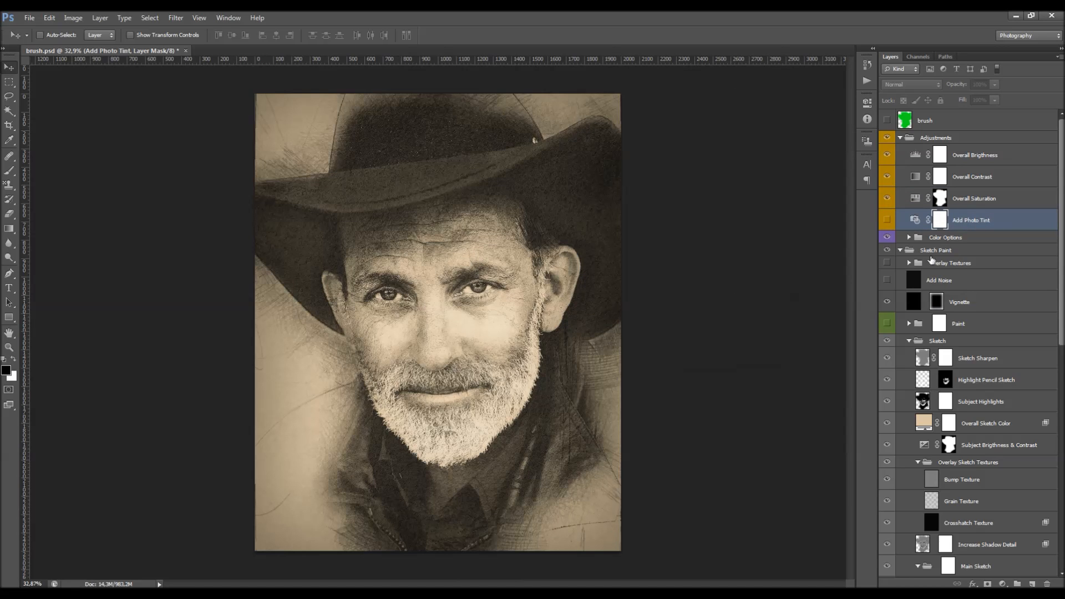
pyautogui.click(887, 220)
pyautogui.doubleClick(915, 220)
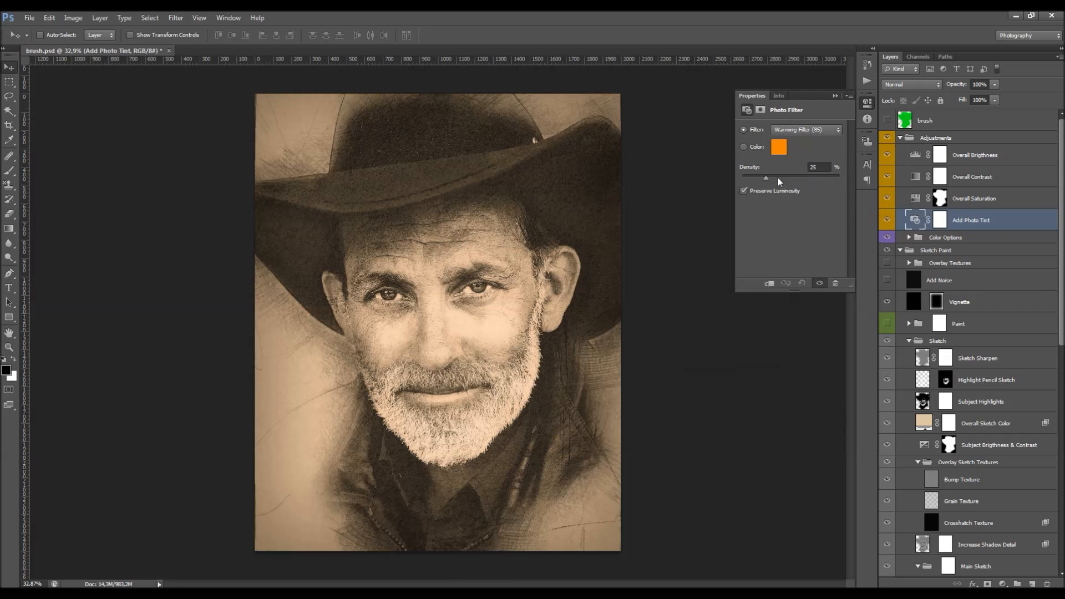
pyautogui.moveTo(825, 181); pyautogui.dragTo(764, 190)
pyautogui.click(796, 129)
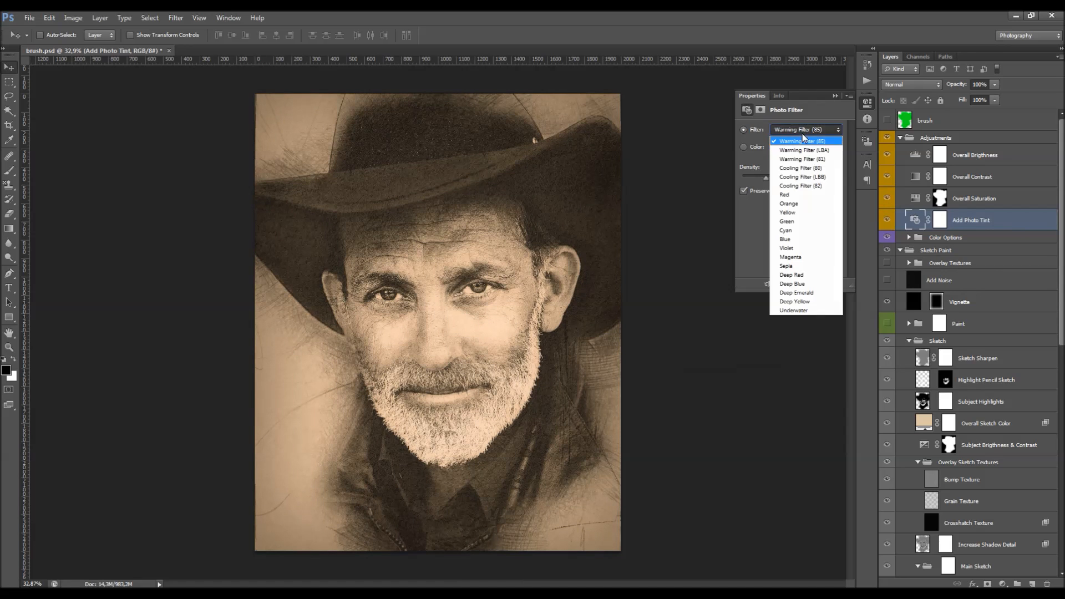
pyautogui.click(801, 148)
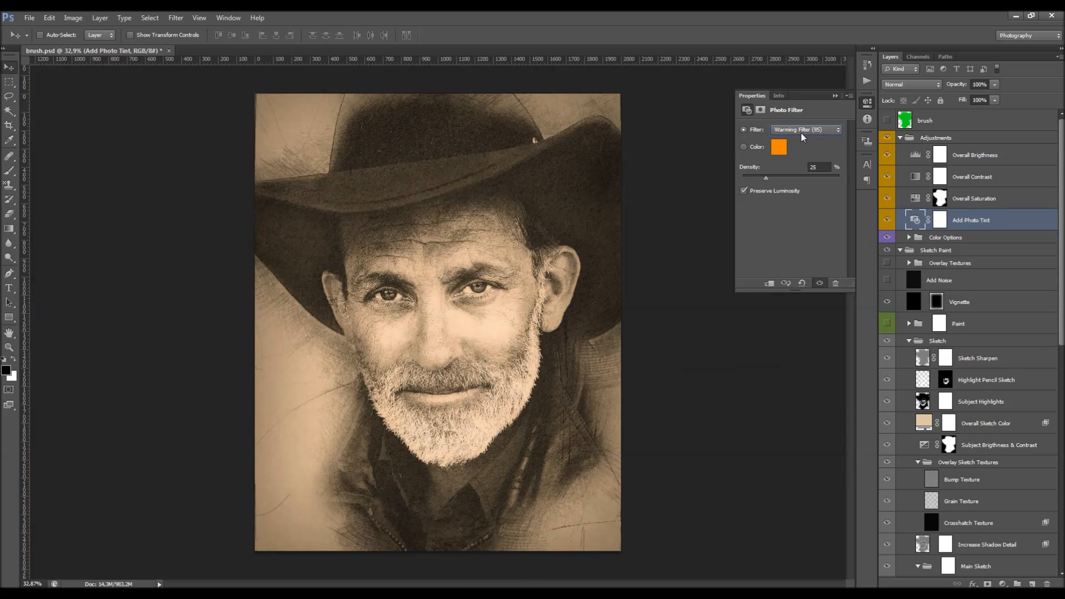
pyautogui.click(836, 96)
pyautogui.moveTo(957, 85); pyautogui.dragTo(928, 106)
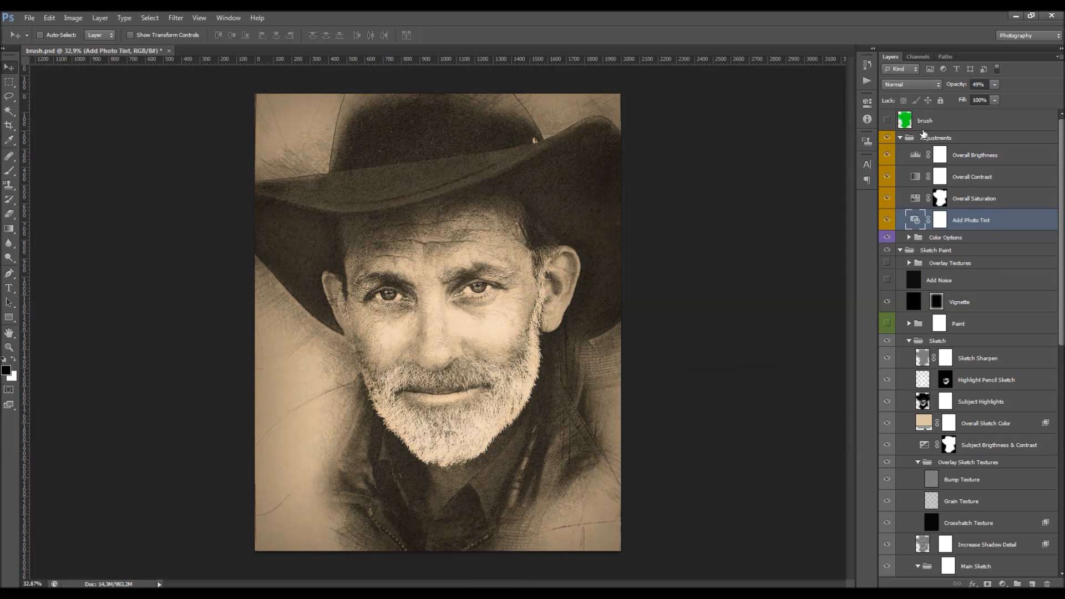
# Expand the Color Options group and preview Color Option 1 and Color Option 7 on the portrait
pyautogui.click(906, 236)
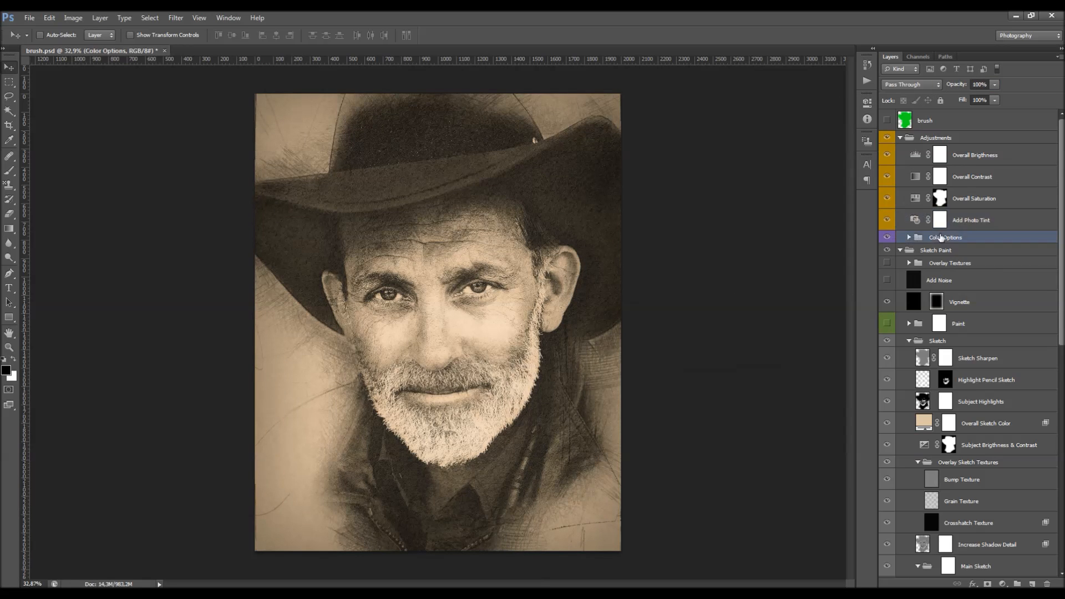
pyautogui.click(908, 238)
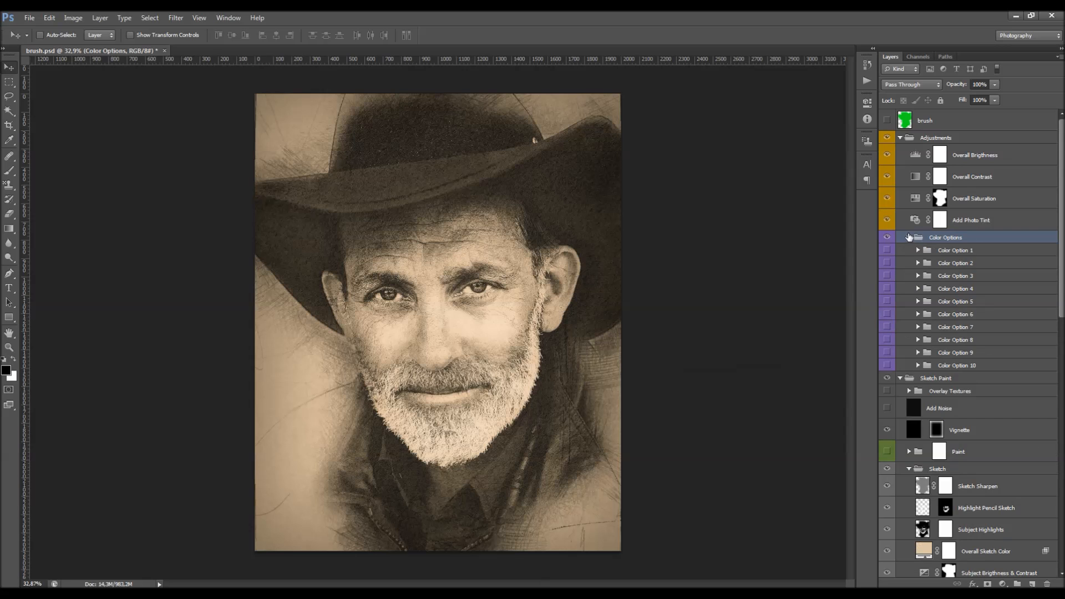
pyautogui.click(976, 246)
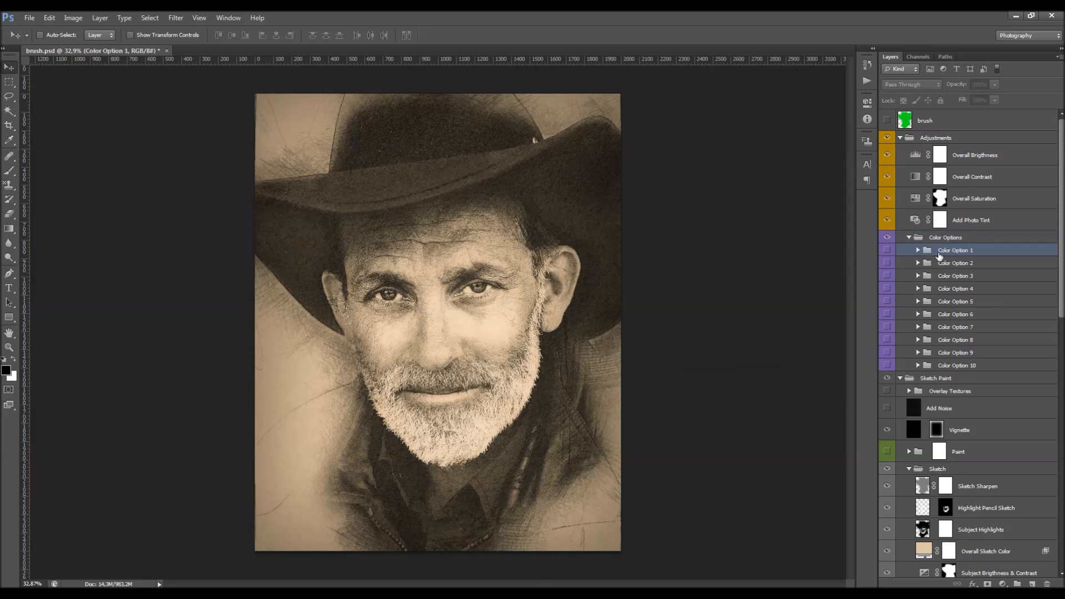
pyautogui.click(887, 250)
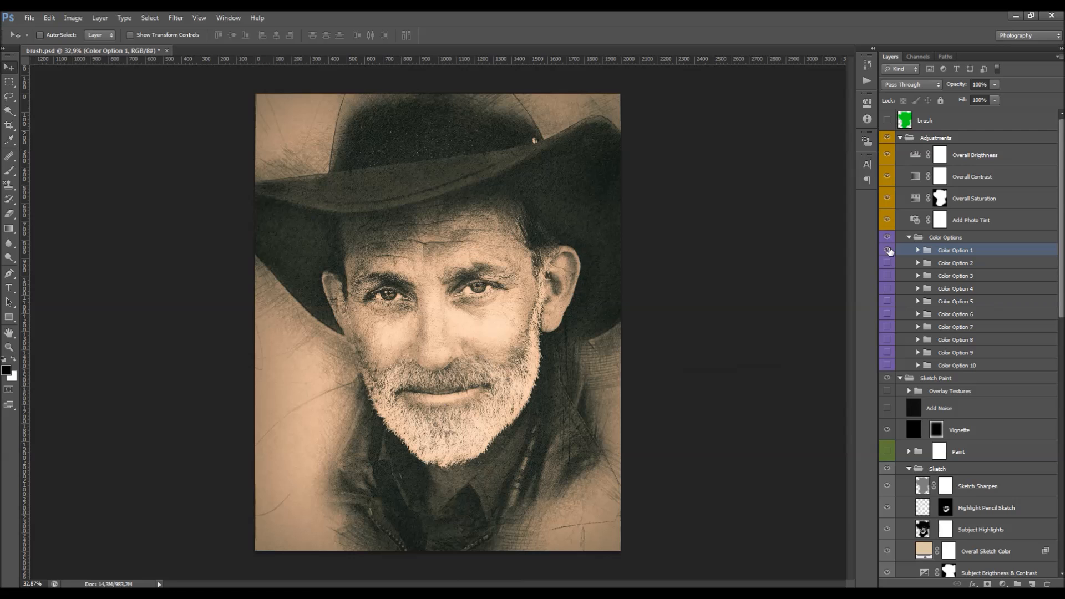
pyautogui.click(888, 251)
pyautogui.click(899, 327)
pyautogui.click(887, 327)
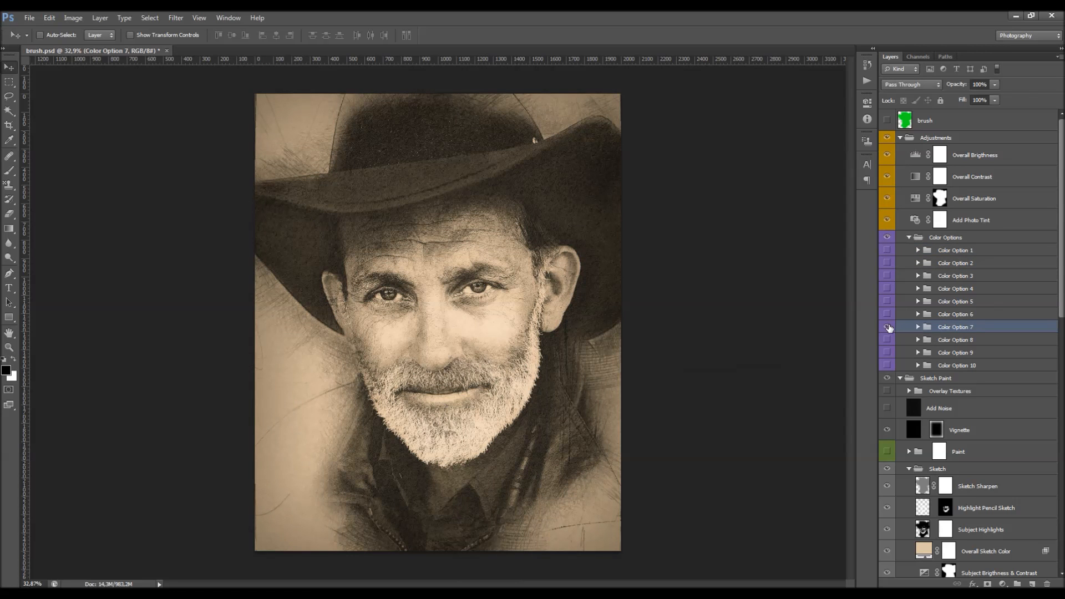
pyautogui.click(887, 326)
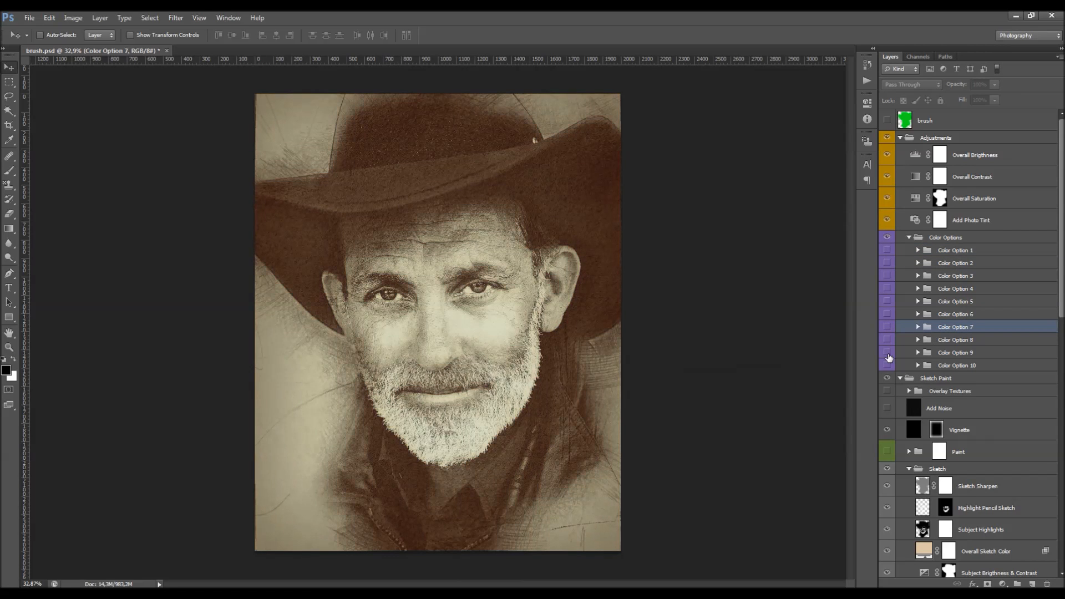
# Preview Color Option 10 and Color Option 9 on the portrait
pyautogui.click(934, 365)
pyautogui.click(886, 366)
pyautogui.click(886, 365)
pyautogui.click(887, 352)
pyautogui.click(924, 353)
# Turn on the Color Option 1 group and set its opacity to 75%
pyautogui.click(887, 251)
pyautogui.click(949, 250)
pyautogui.click(954, 86)
pyautogui.moveTo(954, 86); pyautogui.dragTo(963, 87)
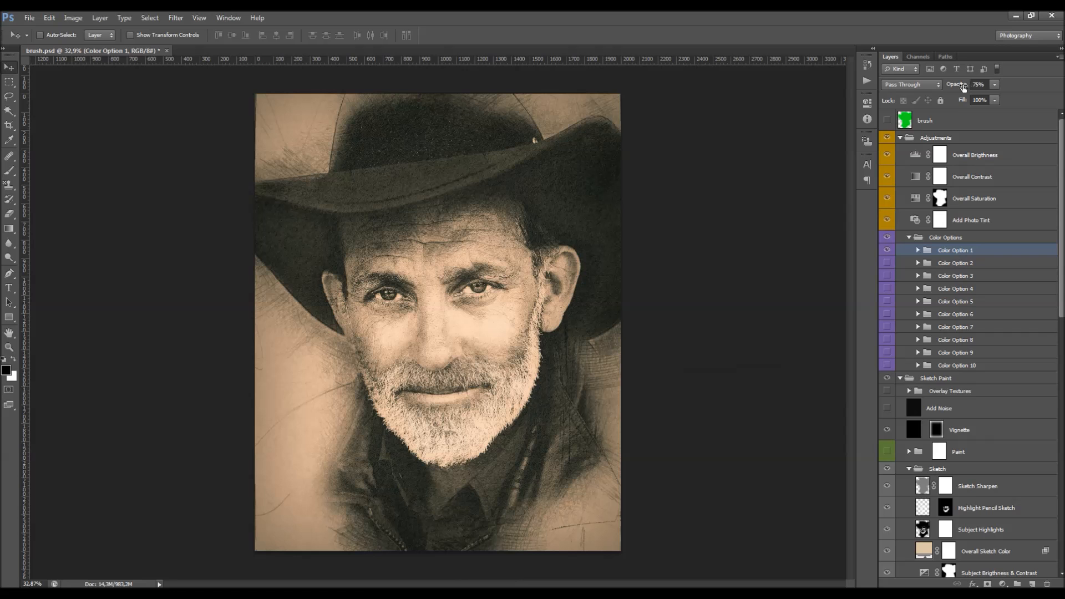
# Try Color Option 4 at a reduced opacity together with Color Option 1, and hide it again
pyautogui.click(887, 289)
pyautogui.click(943, 289)
pyautogui.moveTo(953, 86)
pyautogui.mouseDown()
pyautogui.moveTo(940, 92)
pyautogui.moveTo(961, 89)
pyautogui.moveTo(962, 106)
pyautogui.moveTo(961, 88)
pyautogui.moveTo(949, 92)
pyautogui.mouseUp()
pyautogui.click(887, 289)
# Try Color Option 3 at 36% opacity together with Color Option 1, and hide it again
pyautogui.click(887, 276)
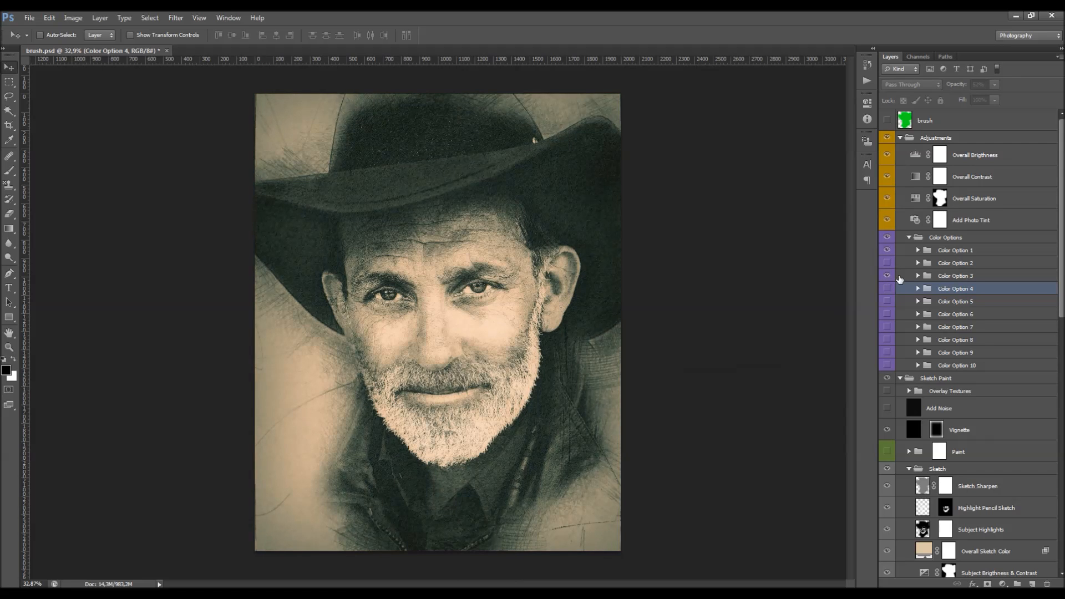
pyautogui.click(932, 278)
pyautogui.moveTo(957, 84); pyautogui.dragTo(948, 85)
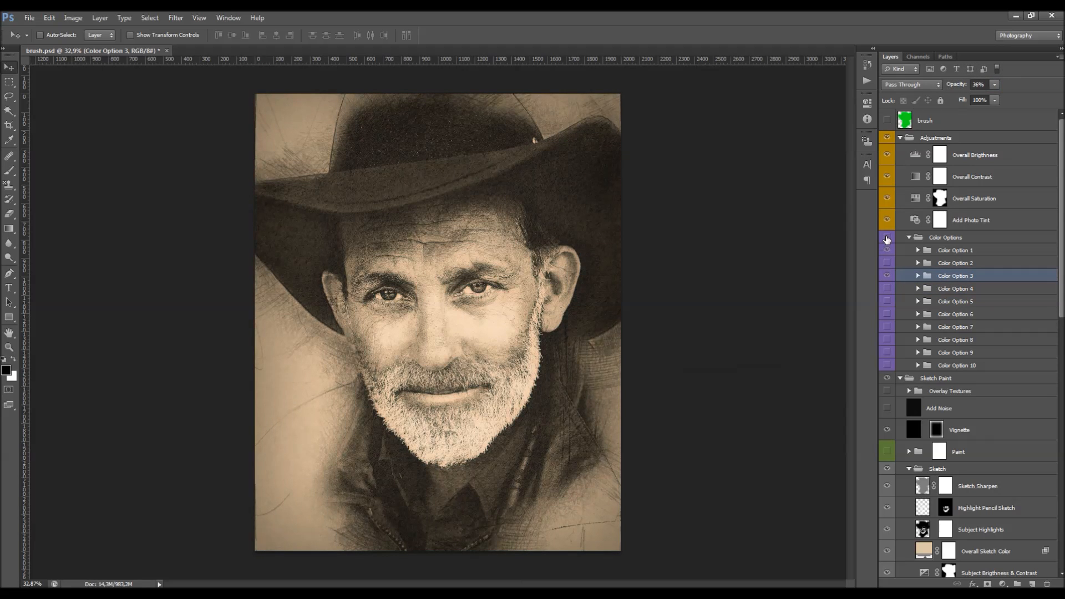
pyautogui.click(887, 276)
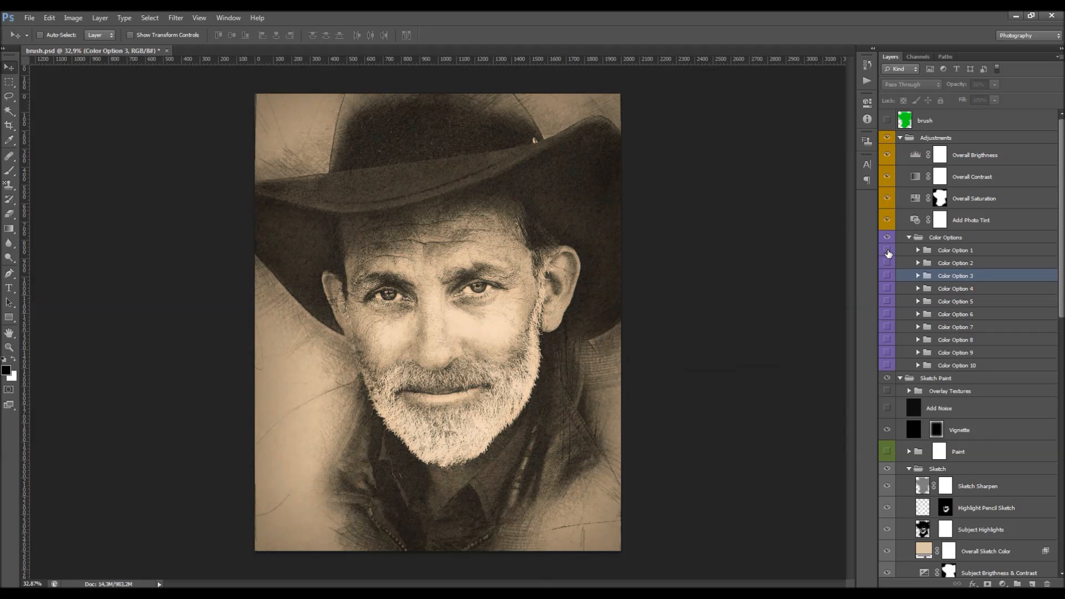
# Set the Color Option 1 group's opacity to 66% and collapse the Color Options group
pyautogui.click(943, 251)
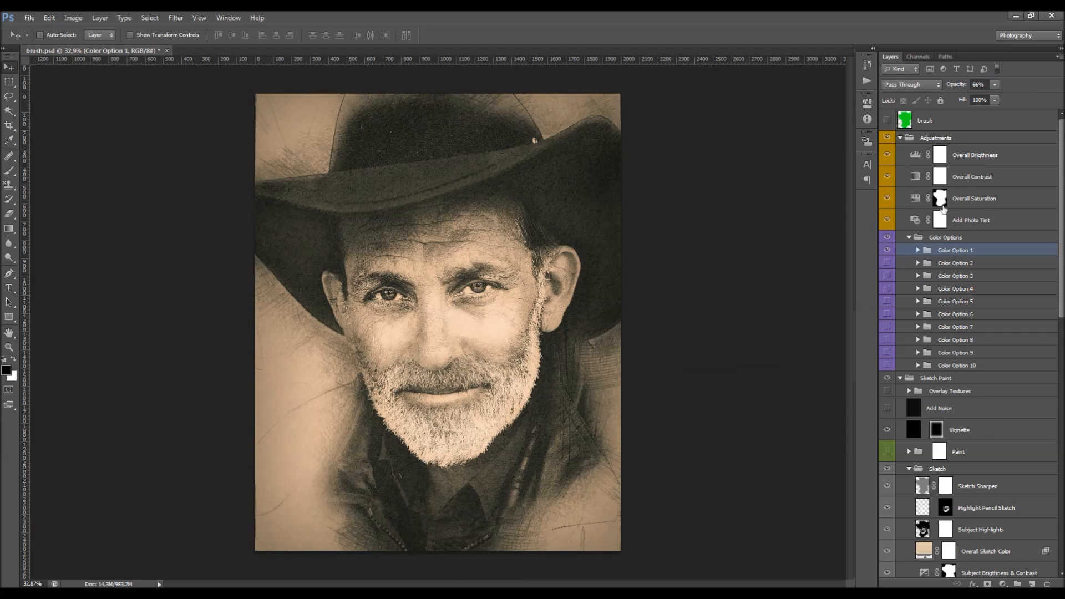
pyautogui.click(924, 239)
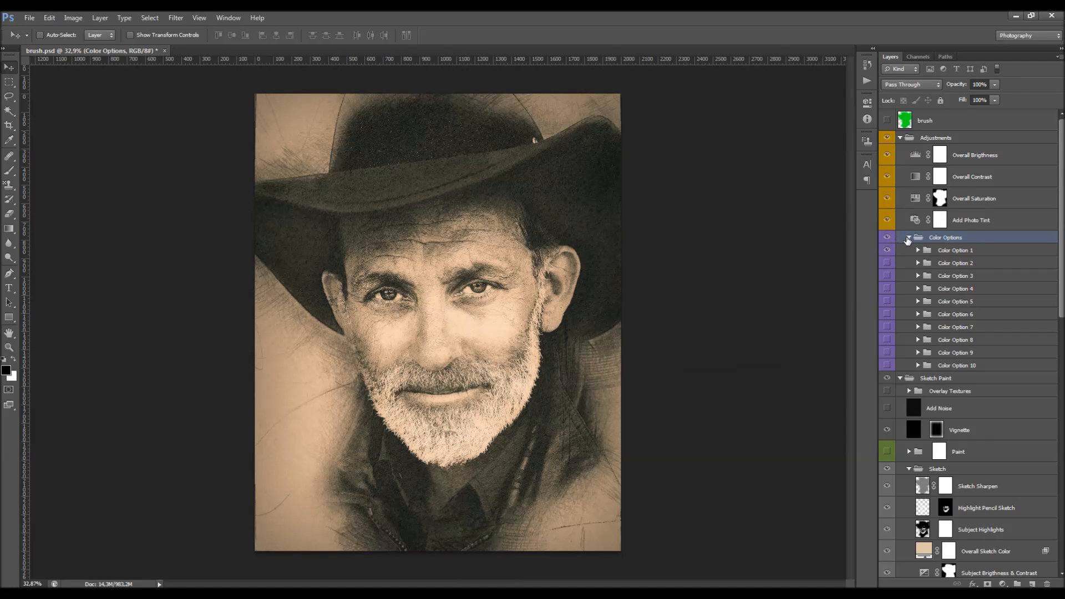
pyautogui.click(909, 237)
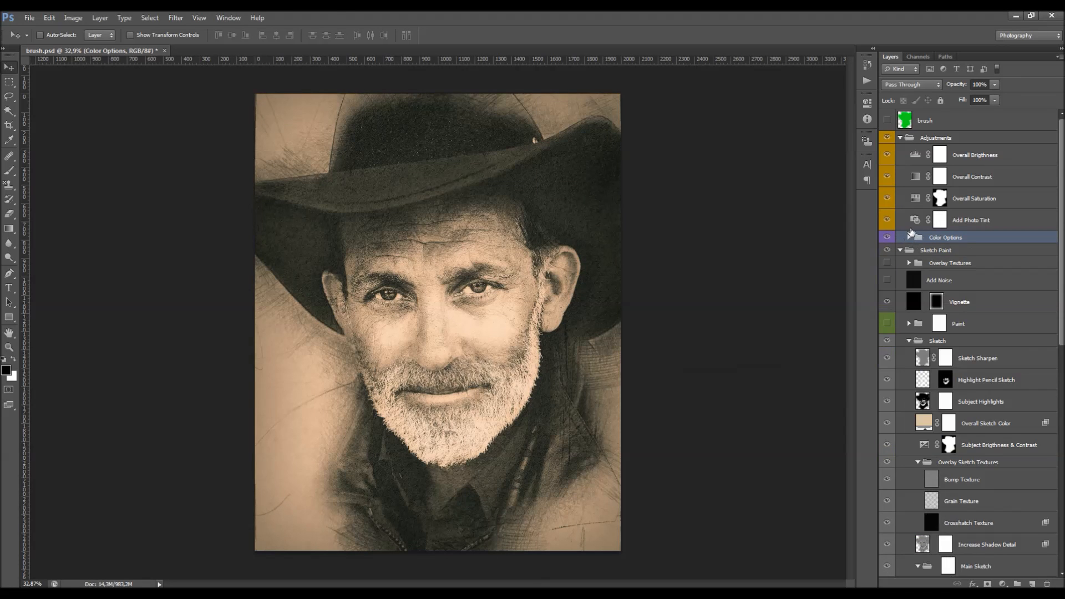
# Compare the portrait with and without the Vignette layer, and raise its opacity to 53%
pyautogui.click(967, 302)
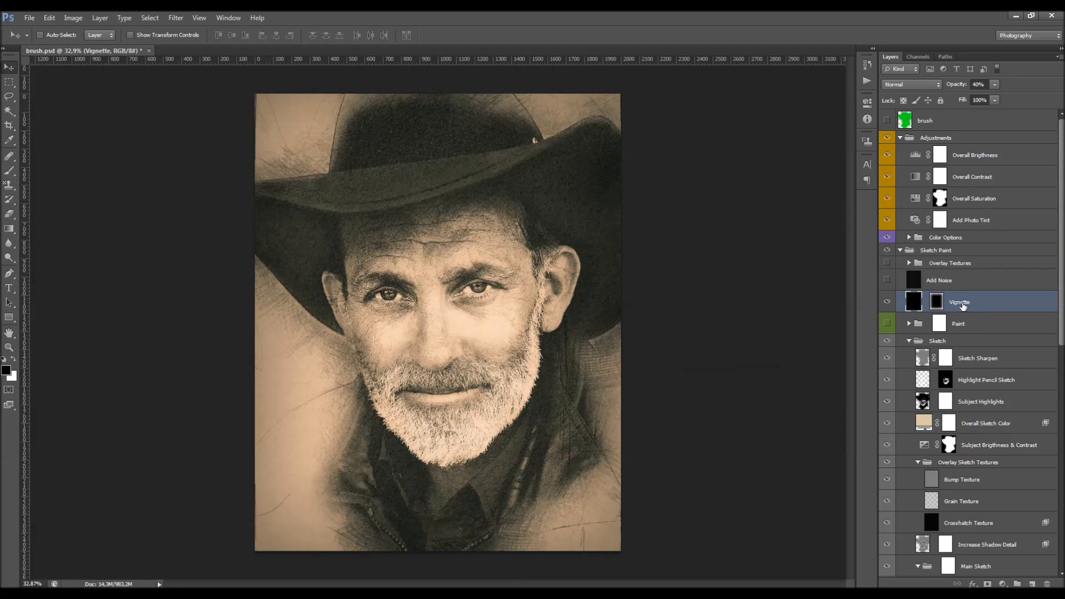
pyautogui.click(887, 301)
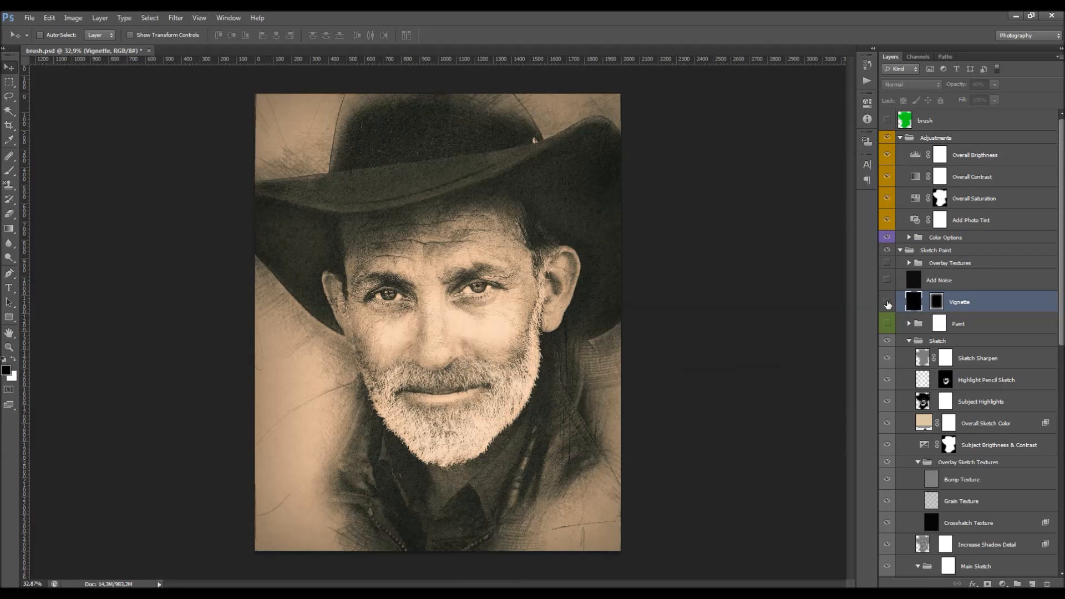
pyautogui.click(887, 302)
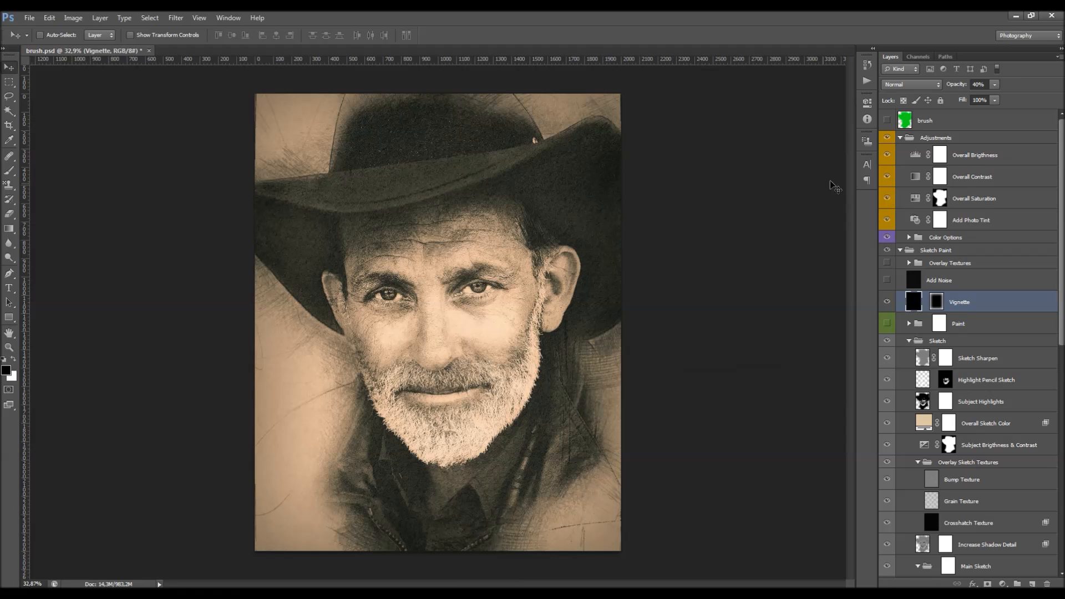
pyautogui.moveTo(959, 85)
pyautogui.mouseDown()
pyautogui.moveTo(987, 83)
pyautogui.moveTo(966, 98)
pyautogui.mouseUp()
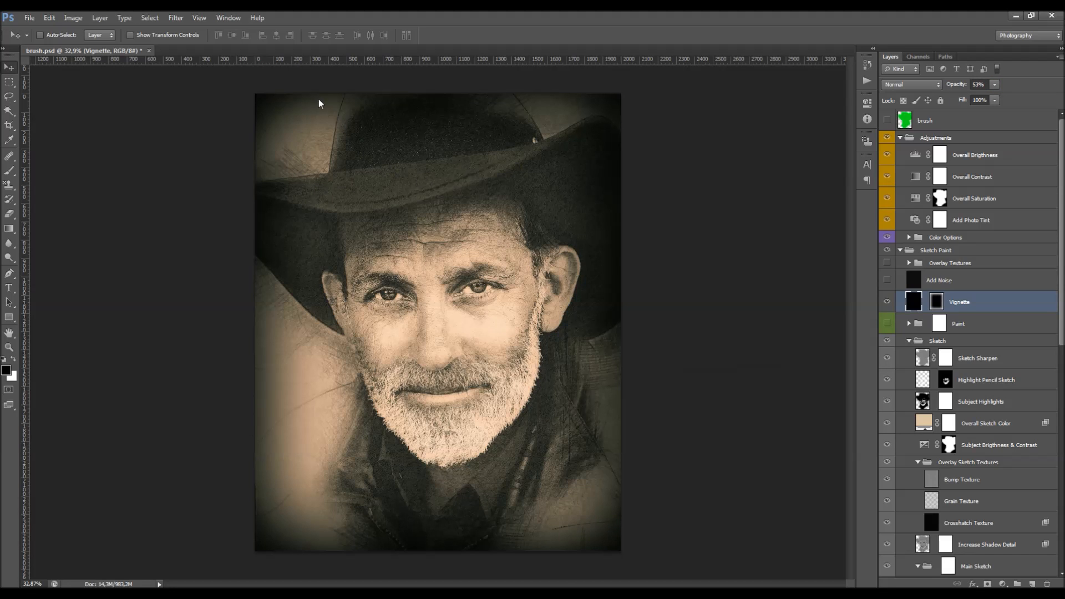
# Refine the Vignette layer's mask with a Shift Edge of -20%, output to the layer mask, and fine-tune the layer's opacity
pyautogui.click(936, 302)
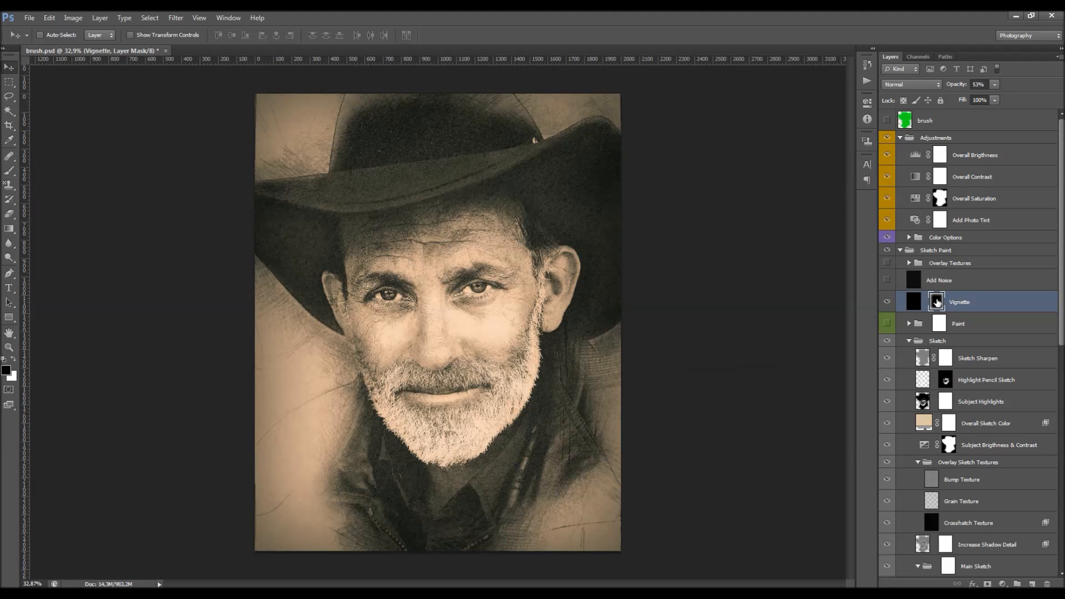
pyautogui.rightClick(936, 302)
pyautogui.click(733, 334)
pyautogui.hotkey('ctrl', 'alt', 'r')
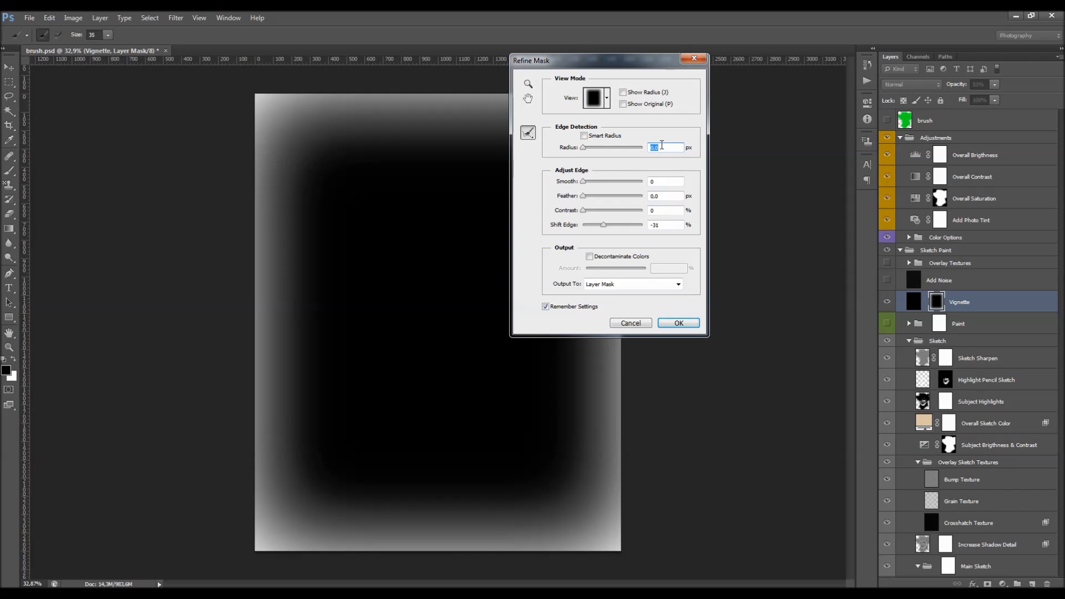
pyautogui.moveTo(603, 225); pyautogui.dragTo(625, 224)
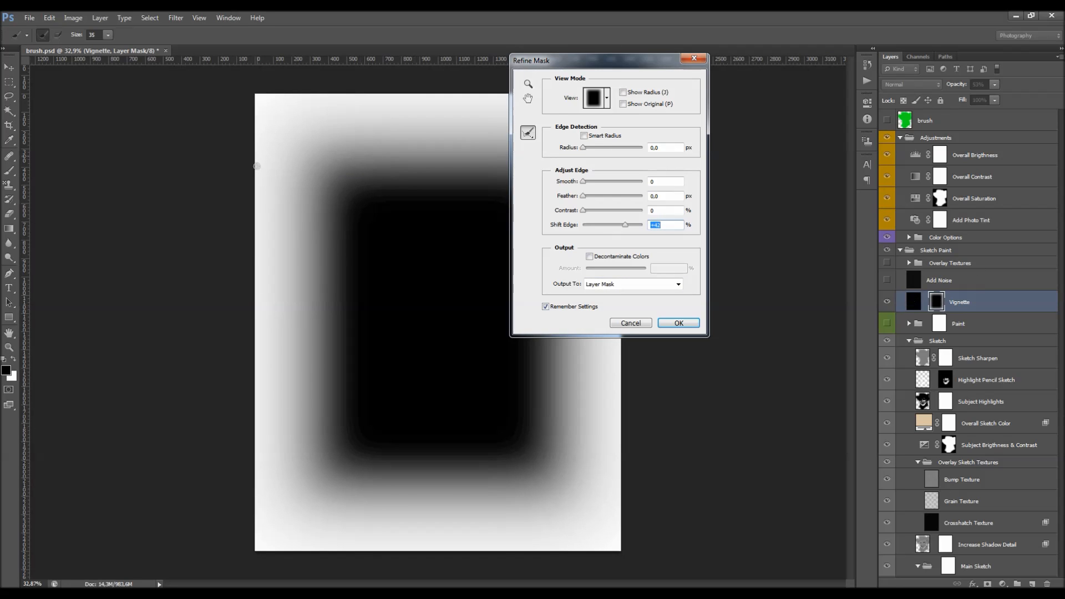
pyautogui.write('0')
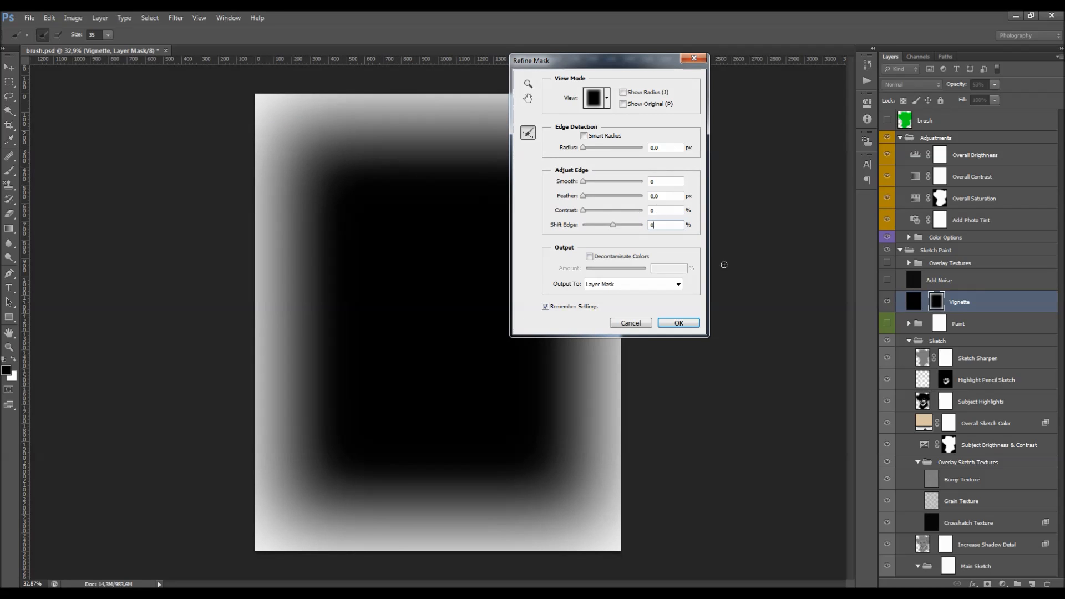
pyautogui.moveTo(613, 224); pyautogui.dragTo(607, 226)
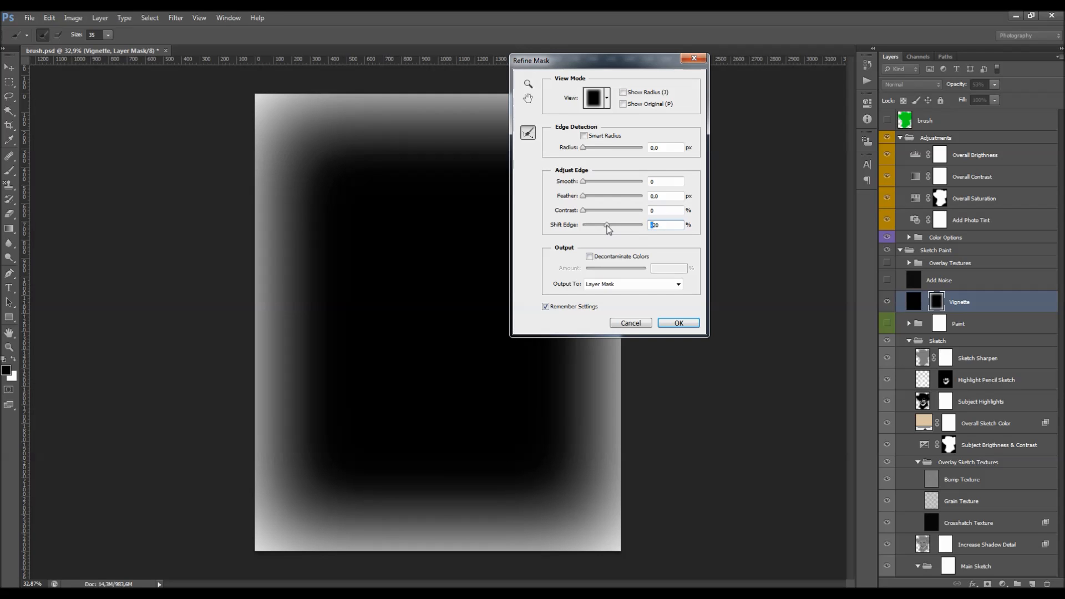
pyautogui.click(679, 323)
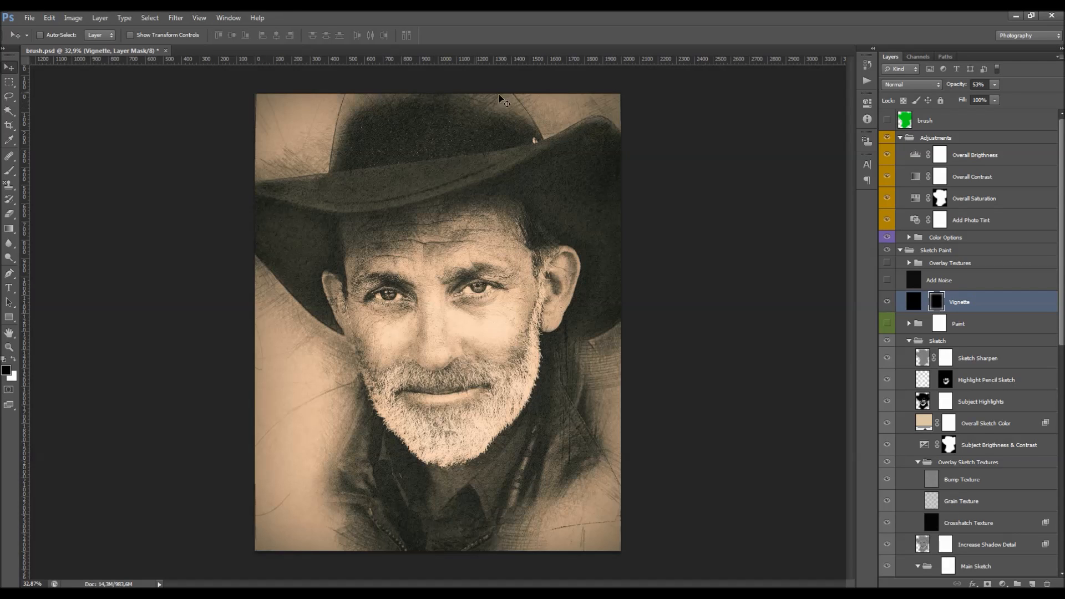
pyautogui.moveTo(953, 87); pyautogui.dragTo(956, 89)
pyautogui.click(957, 264)
pyautogui.click(955, 284)
pyautogui.click(974, 325)
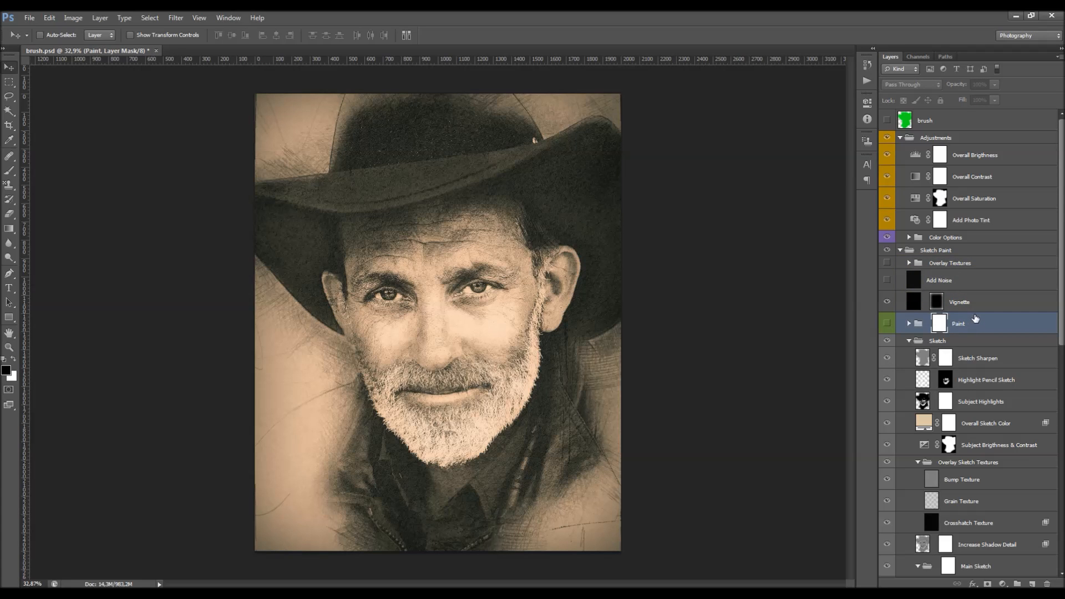
pyautogui.click(946, 282)
pyautogui.click(946, 264)
pyautogui.click(946, 283)
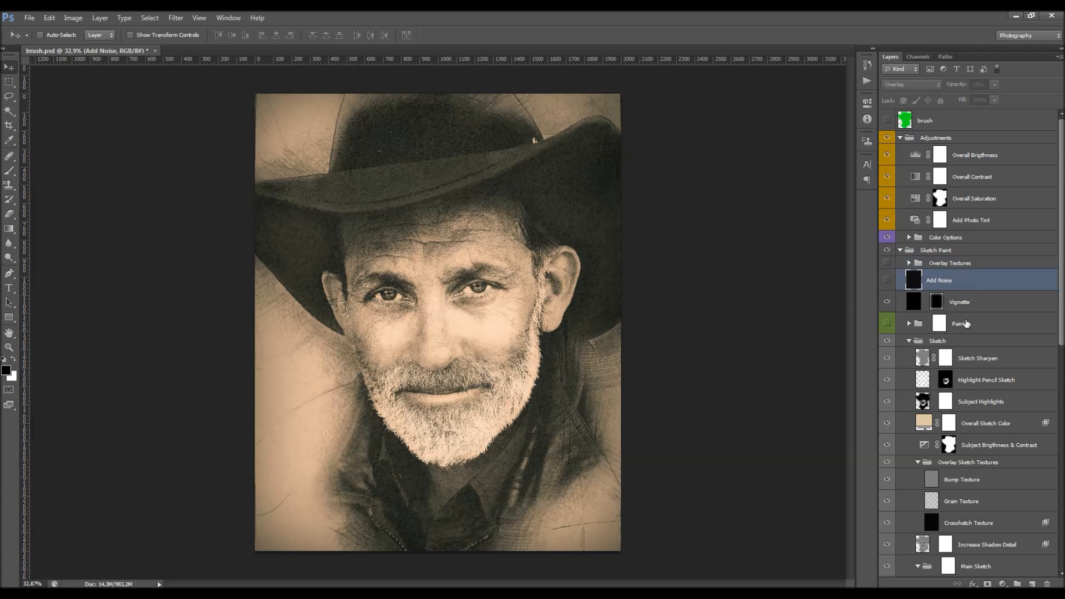
pyautogui.click(964, 324)
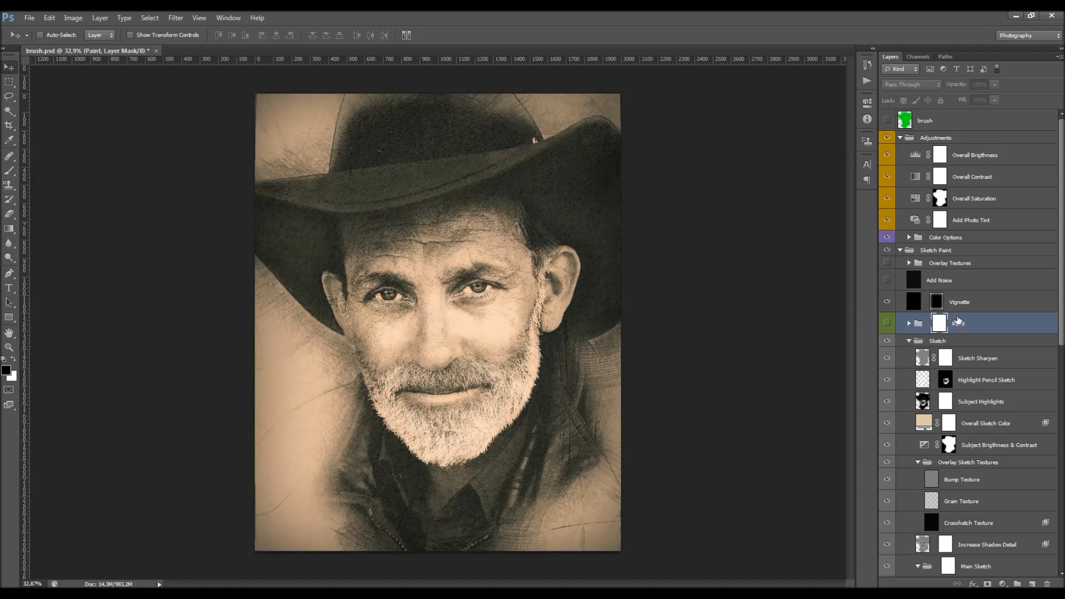
# Select the Background Color layer as the insertion point and open the Texture image from the Sketch Paint folder
pyautogui.scroll(-10, 959, 321)
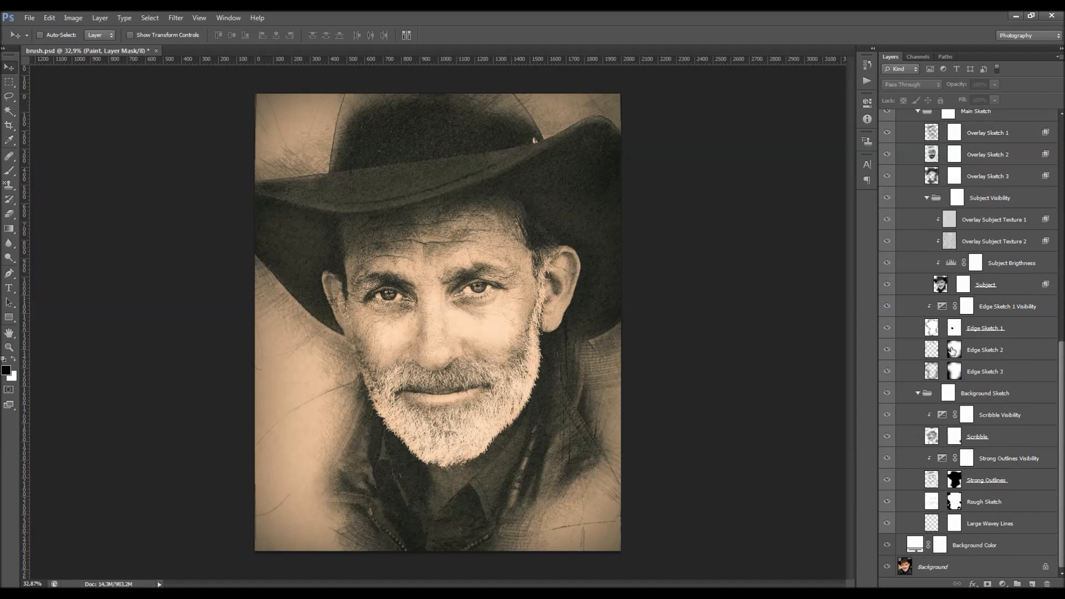
pyautogui.click(981, 543)
pyautogui.click(29, 18)
pyautogui.click(44, 41)
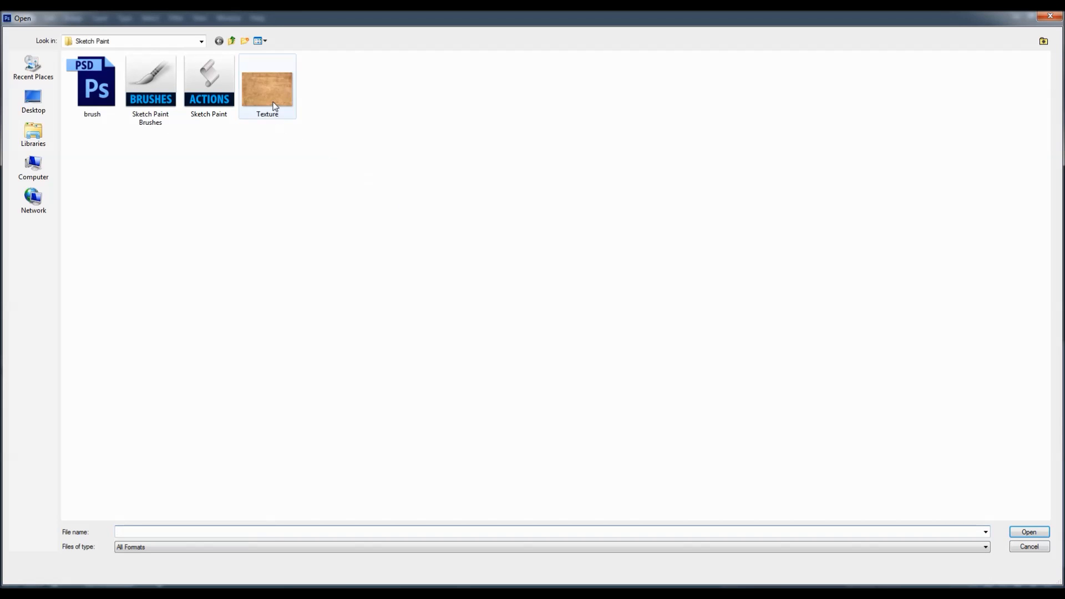
pyautogui.click(274, 106)
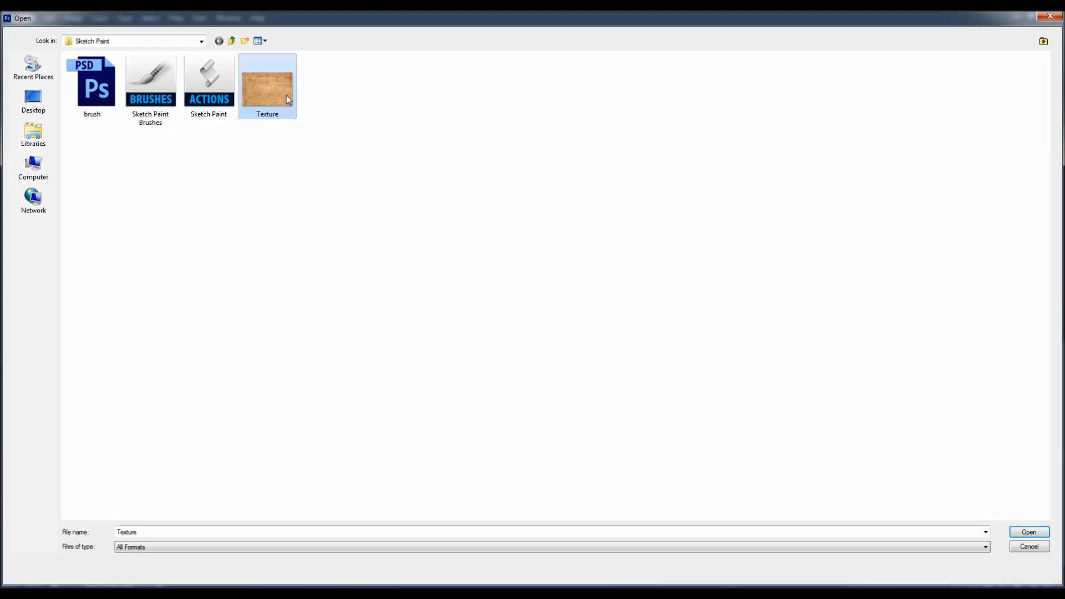
pyautogui.doubleClick(272, 88)
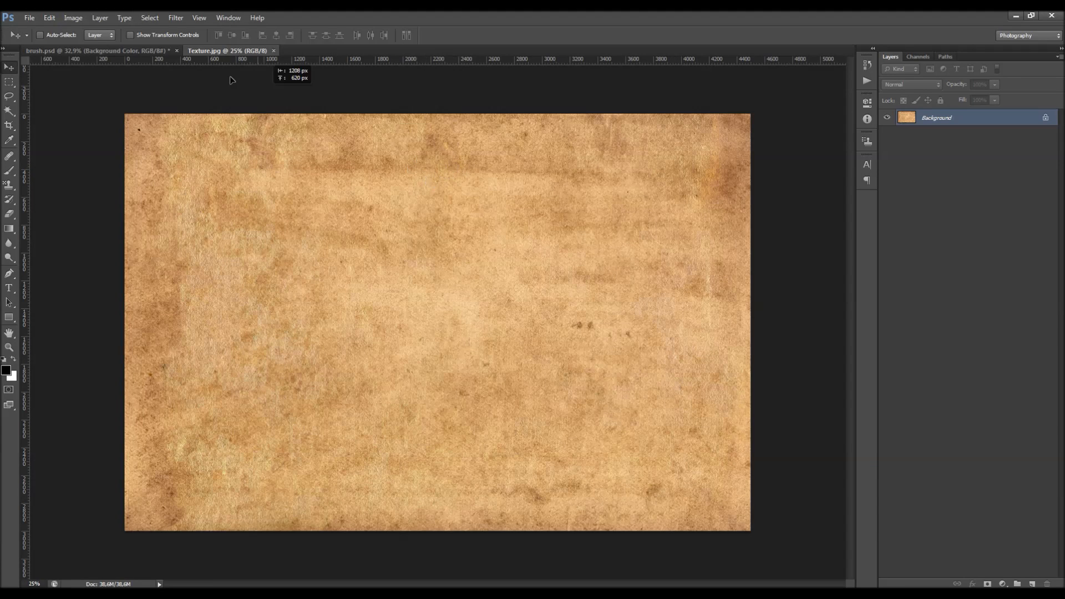
# Bring the paper texture into brush.psd directly above the Background Color layer and position it to cover the whole canvas
pyautogui.moveTo(162, 54); pyautogui.dragTo(411, 218)
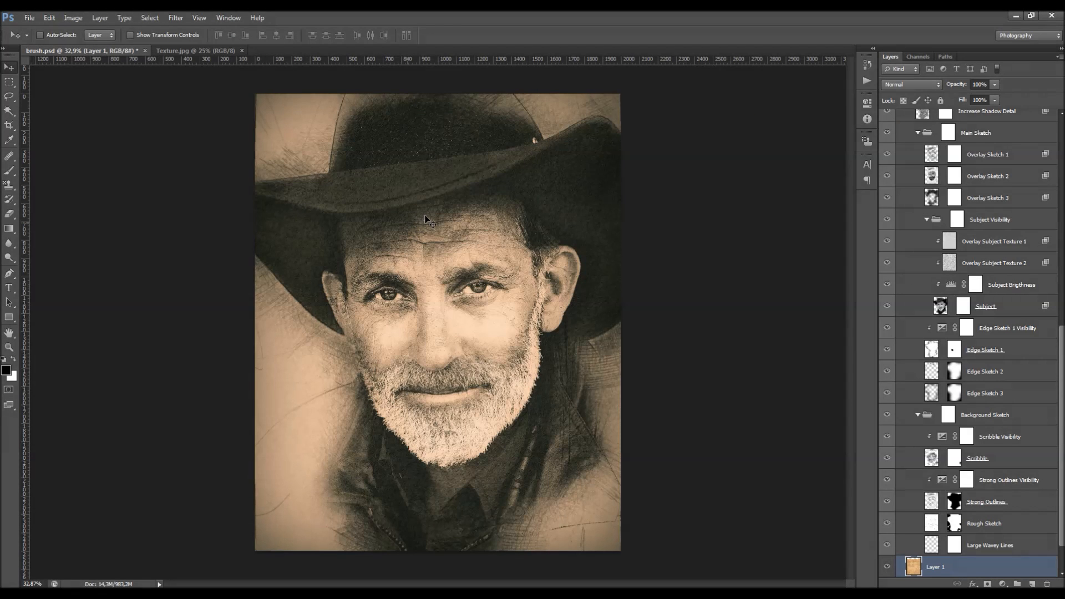
pyautogui.hotkey('ctrl', '-')
pyautogui.moveTo(351, 327); pyautogui.dragTo(353, 285)
pyautogui.scroll(-2, 883, 353)
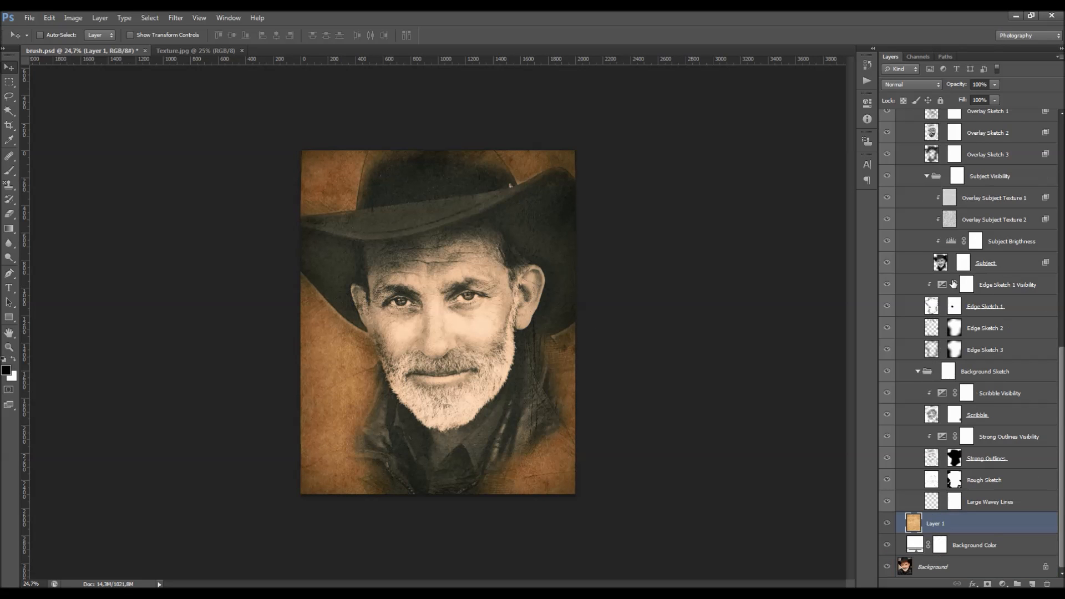
# Set the texture layer's blend mode to Luminosity and its opacity to 25%, comparing the portrait with and without it
pyautogui.click(916, 86)
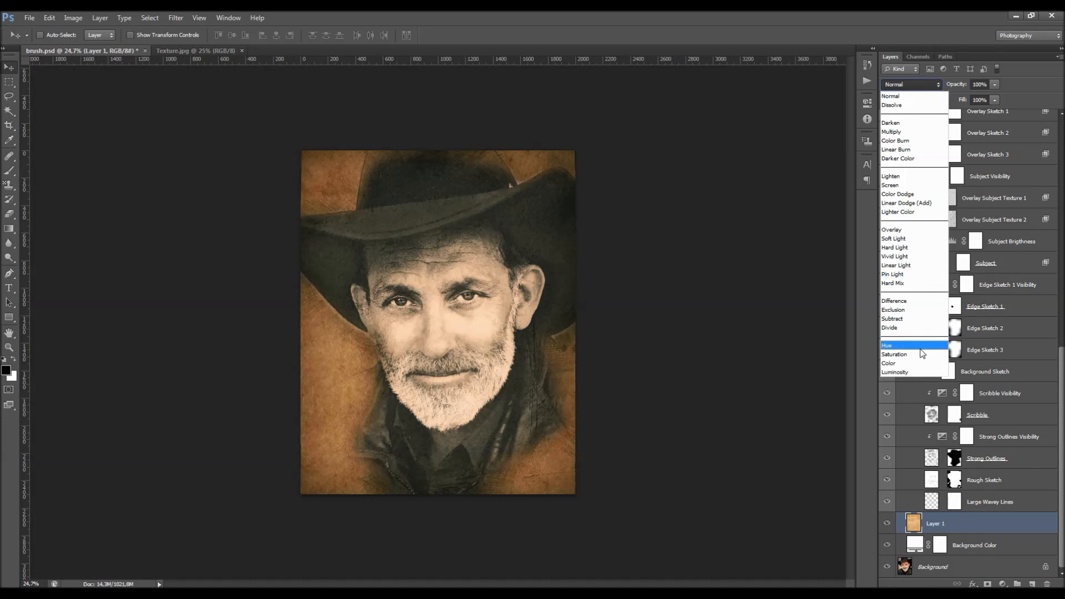
pyautogui.click(894, 373)
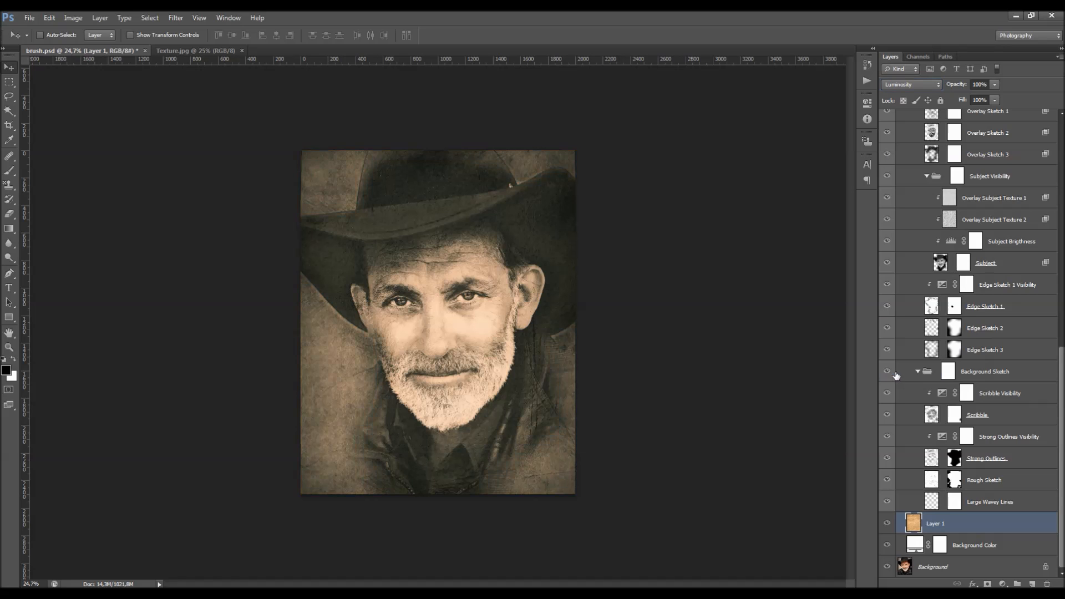
pyautogui.scroll(1, 494, 273)
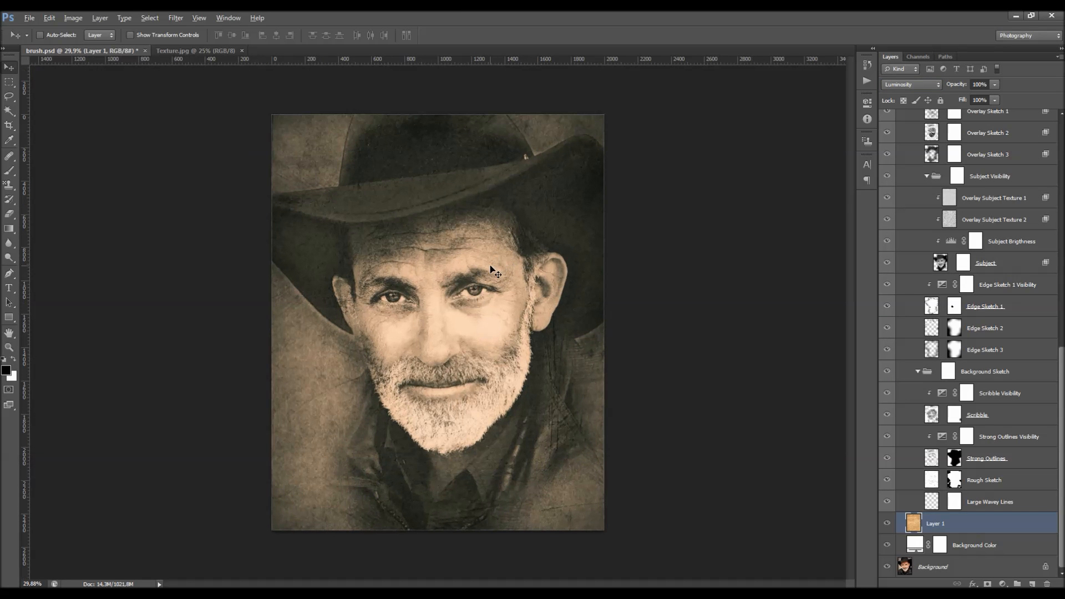
pyautogui.moveTo(964, 87); pyautogui.dragTo(957, 87)
pyautogui.click(887, 524)
pyautogui.click(887, 523)
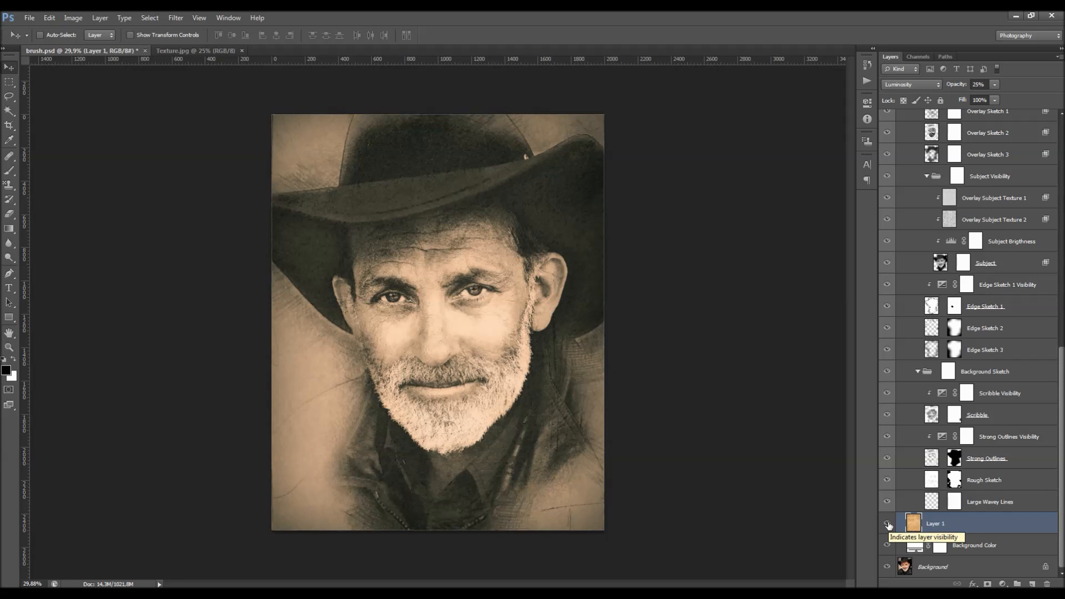
# Start a text layer directly above the Sketch Sharpen layer with a font size of 100 pt
pyautogui.scroll(5, 959, 388)
pyautogui.scroll(5, 959, 389)
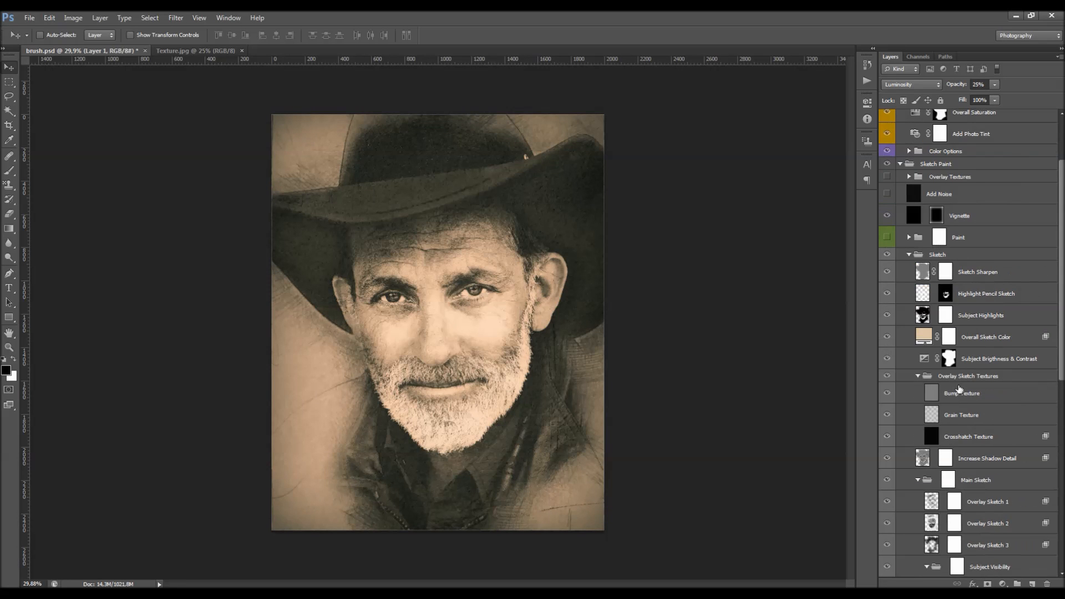
pyautogui.click(977, 273)
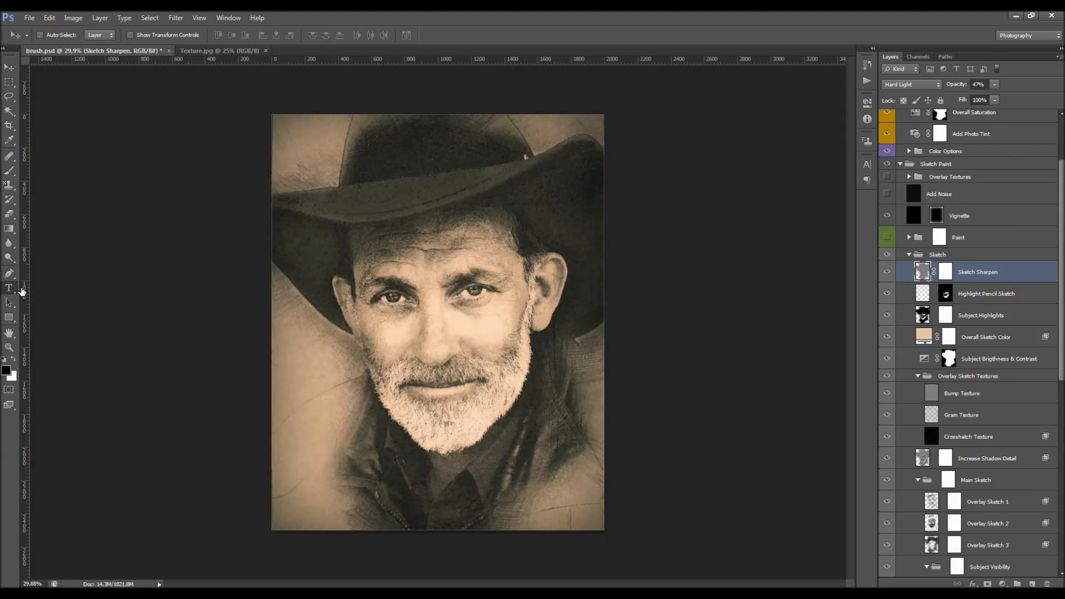
pyautogui.press('t')
pyautogui.click(285, 262)
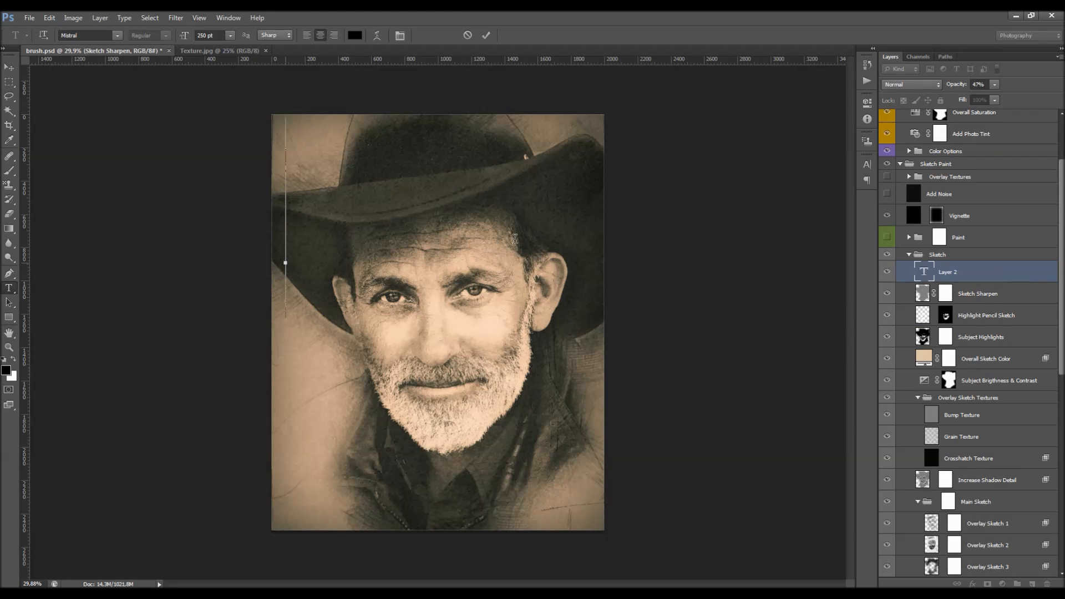
pyautogui.click(184, 35)
pyautogui.write('100')
# Enter the text "Sketch Paint" across the lower part of the portrait, over the beard and collar
pyautogui.moveTo(442, 274); pyautogui.dragTo(466, 452)
pyautogui.write('h')
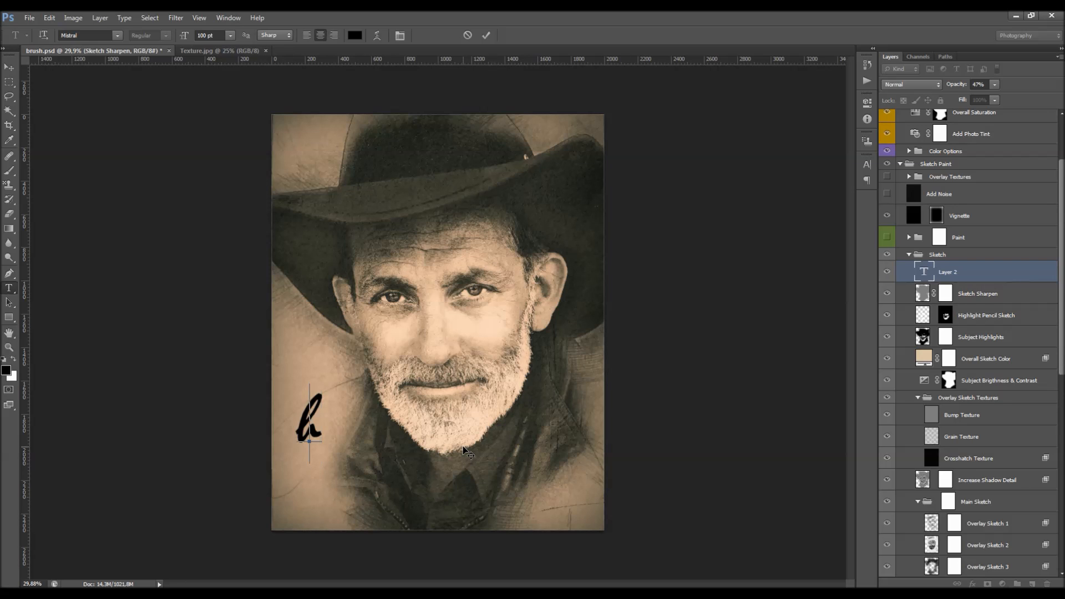
pyautogui.press('BackSpace')
pyautogui.write('Sket')
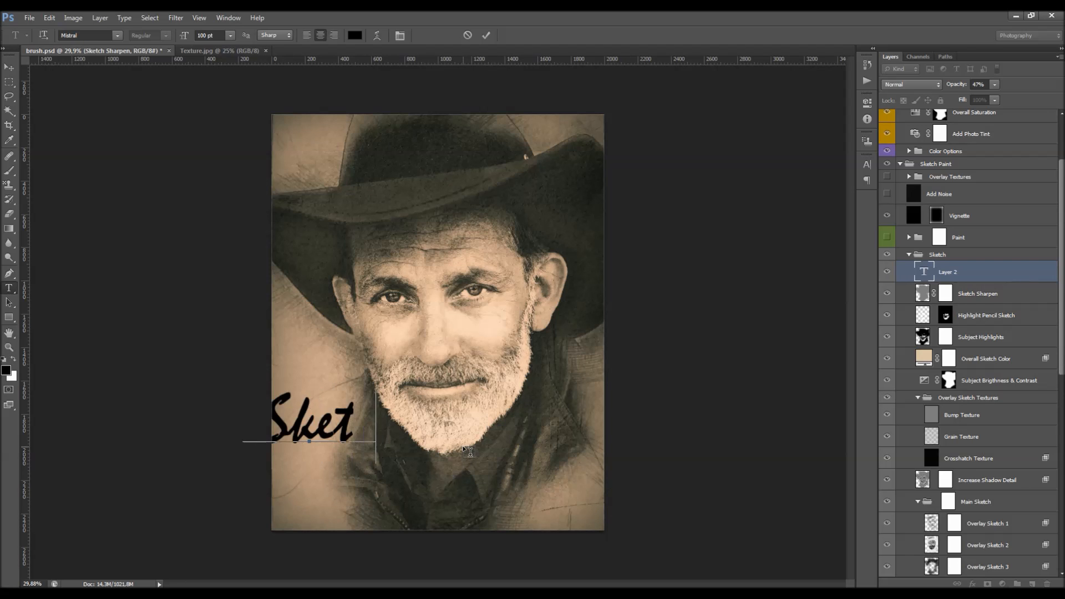
pyautogui.write('ch Paint')
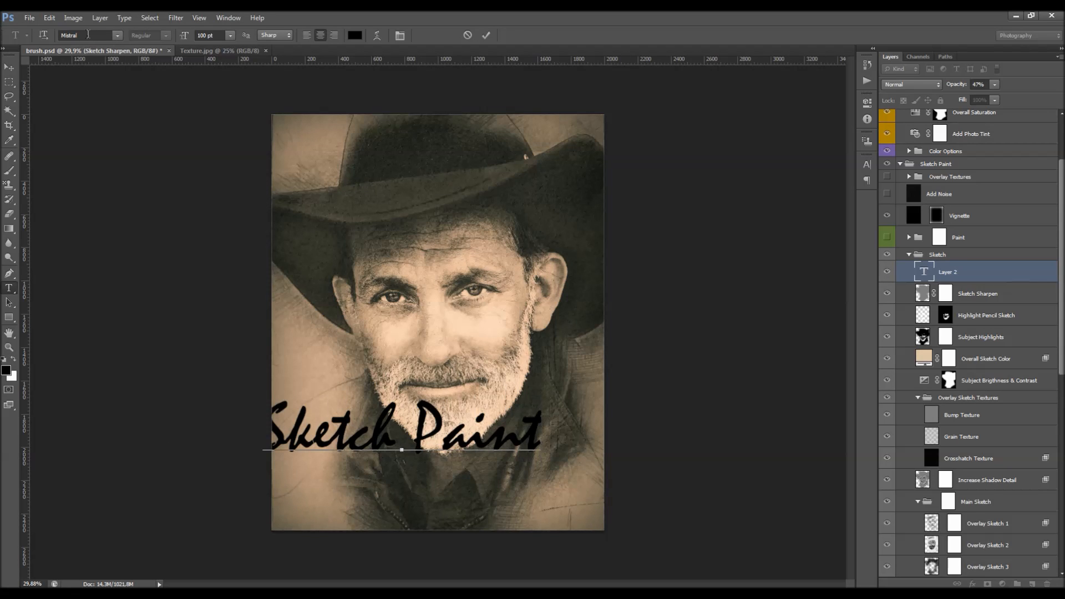
# Move the "Sketch Paint" text down over the collar area and recolor it white (ffffff)
pyautogui.click(9, 67)
pyautogui.moveTo(388, 373)
pyautogui.mouseDown()
pyautogui.moveTo(442, 411)
pyautogui.moveTo(427, 396)
pyautogui.mouseUp()
pyautogui.doubleClick(924, 272)
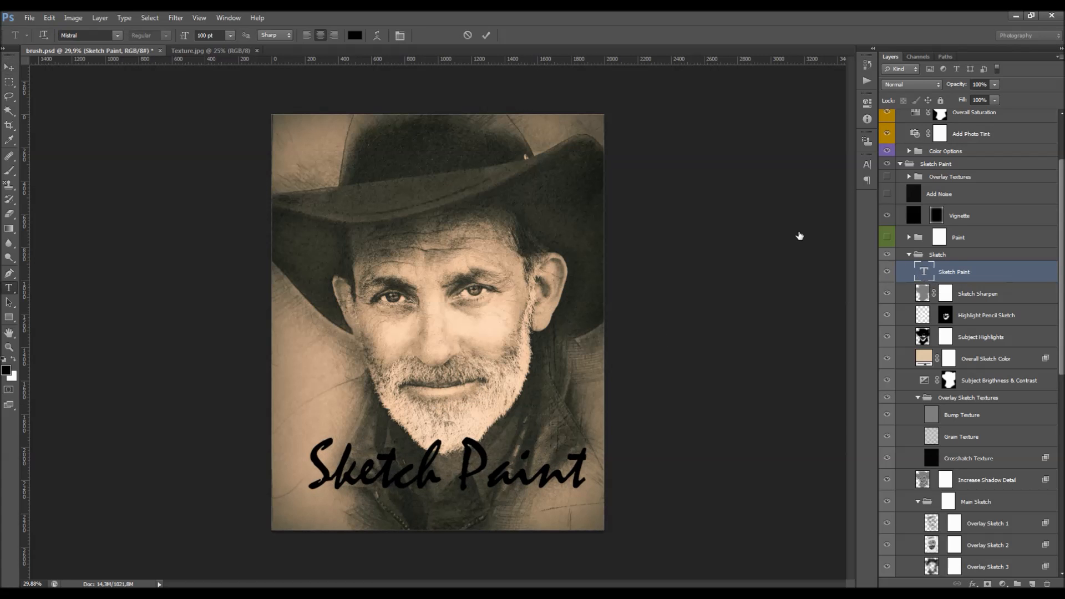
pyautogui.click(355, 35)
pyautogui.click(644, 245)
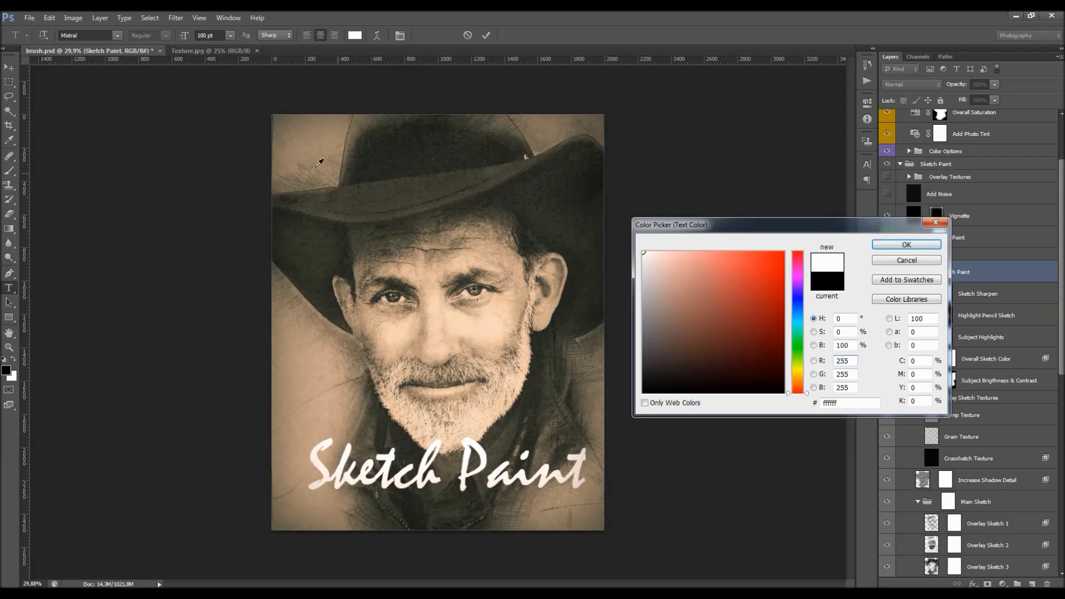
pyautogui.press('Return')
pyautogui.click(8, 67)
pyautogui.moveTo(394, 341); pyautogui.dragTo(392, 335)
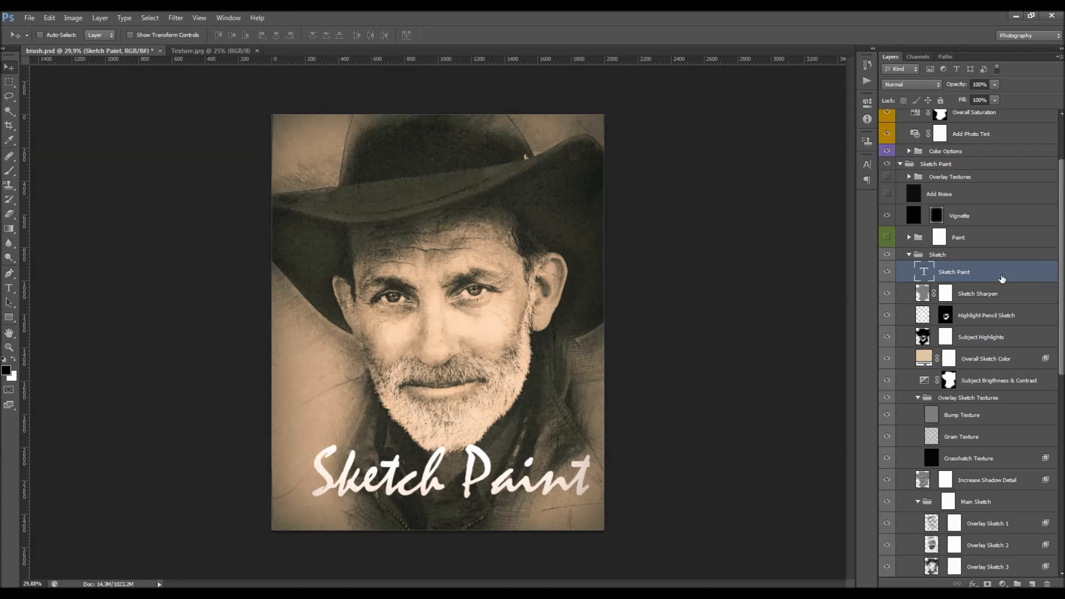
# Try splitting the text layer's Underlying Layer shadow slider in Blend If at 186, 72 and 102, and reset it
pyautogui.doubleClick(1006, 275)
pyautogui.moveTo(854, 190); pyautogui.dragTo(796, 162)
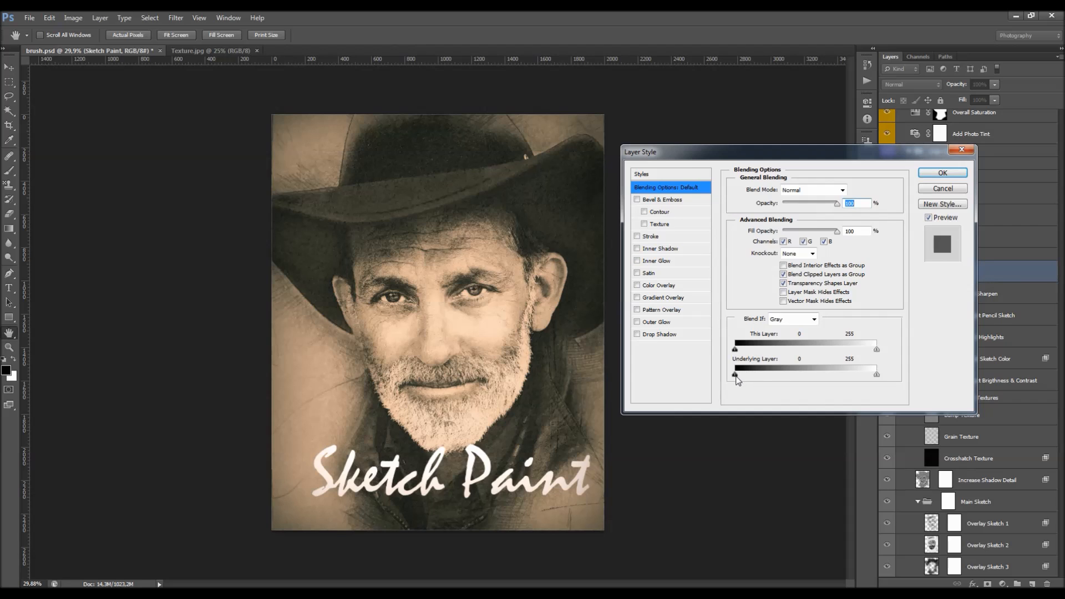
pyautogui.press('alt')
pyautogui.moveTo(739, 377); pyautogui.dragTo(840, 380)
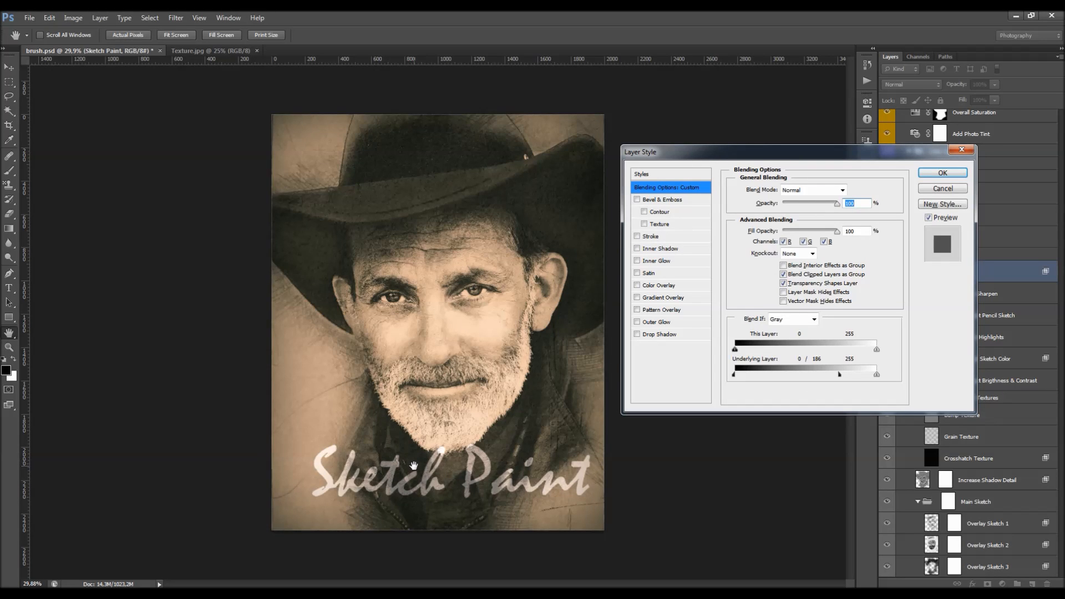
pyautogui.moveTo(840, 375); pyautogui.dragTo(775, 374)
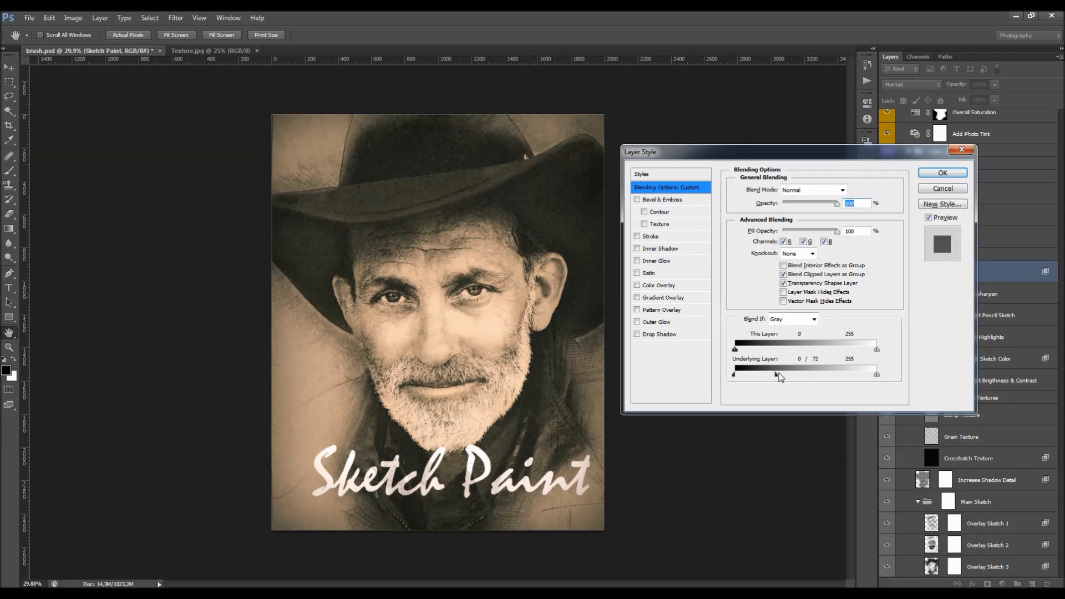
pyautogui.moveTo(777, 374); pyautogui.dragTo(793, 375)
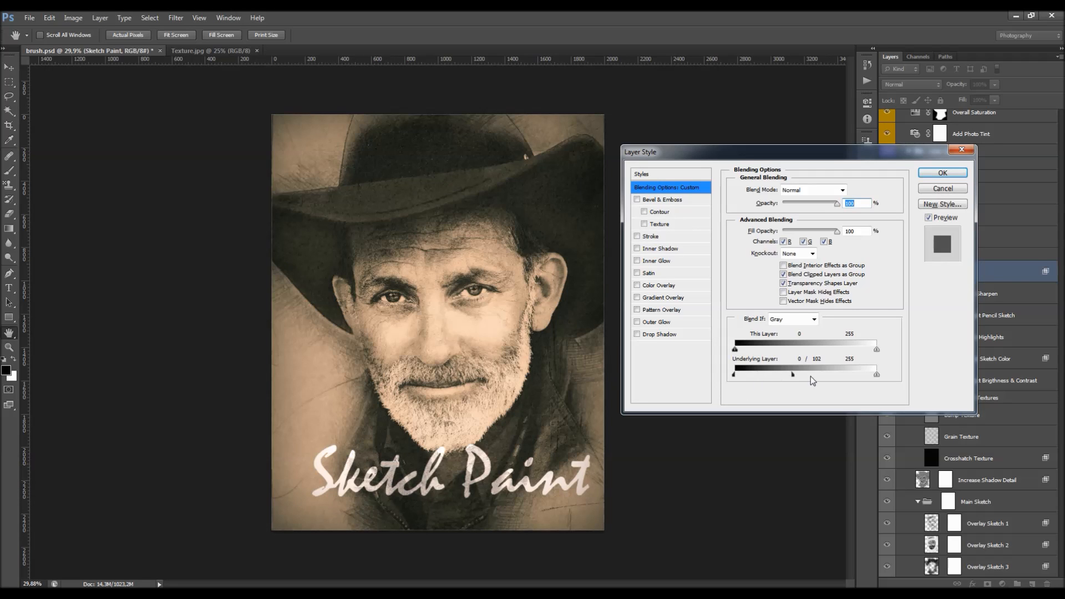
pyautogui.moveTo(795, 375); pyautogui.dragTo(876, 375)
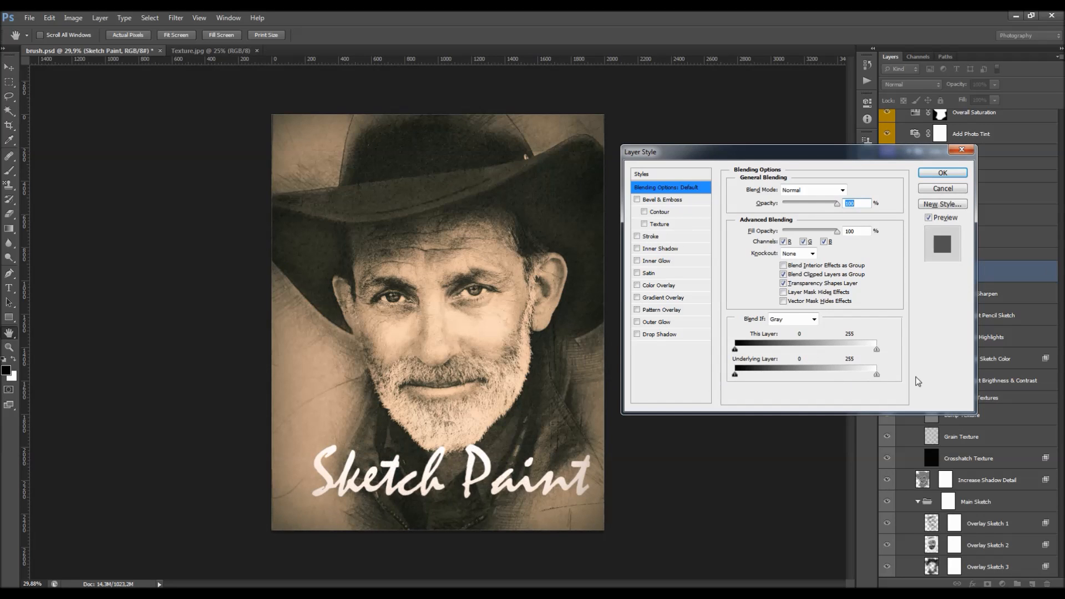
# Split the text layer's Underlying Layer shadow slider in Blend If to 0 / 156
pyautogui.press('alt')
pyautogui.moveTo(800, 382)
pyautogui.mouseDown()
pyautogui.moveTo(778, 384)
pyautogui.moveTo(877, 375)
pyautogui.mouseUp()
pyautogui.moveTo(735, 375); pyautogui.dragTo(904, 376)
pyautogui.moveTo(820, 374); pyautogui.dragTo(825, 374)
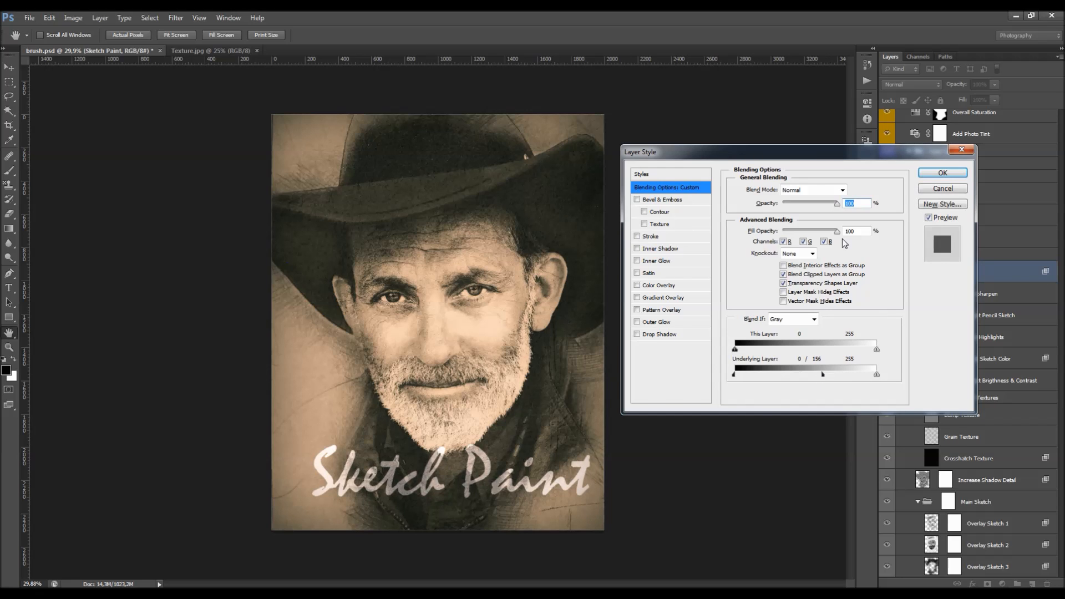
# Add an Outer Glow with the Multiply blend mode to the Sketch Paint text layer
pyautogui.click(671, 322)
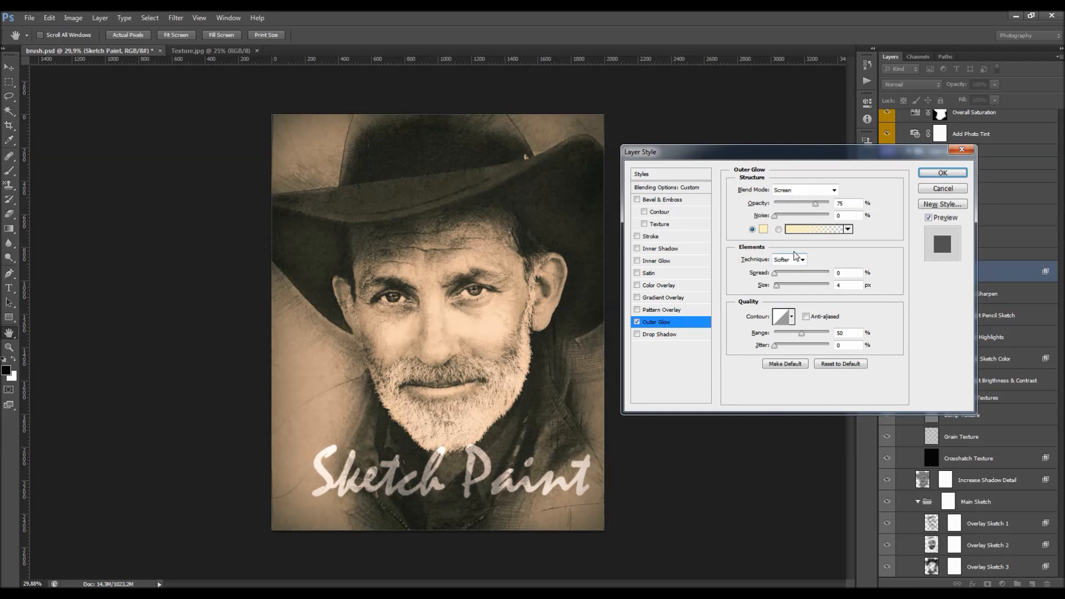
pyautogui.click(793, 188)
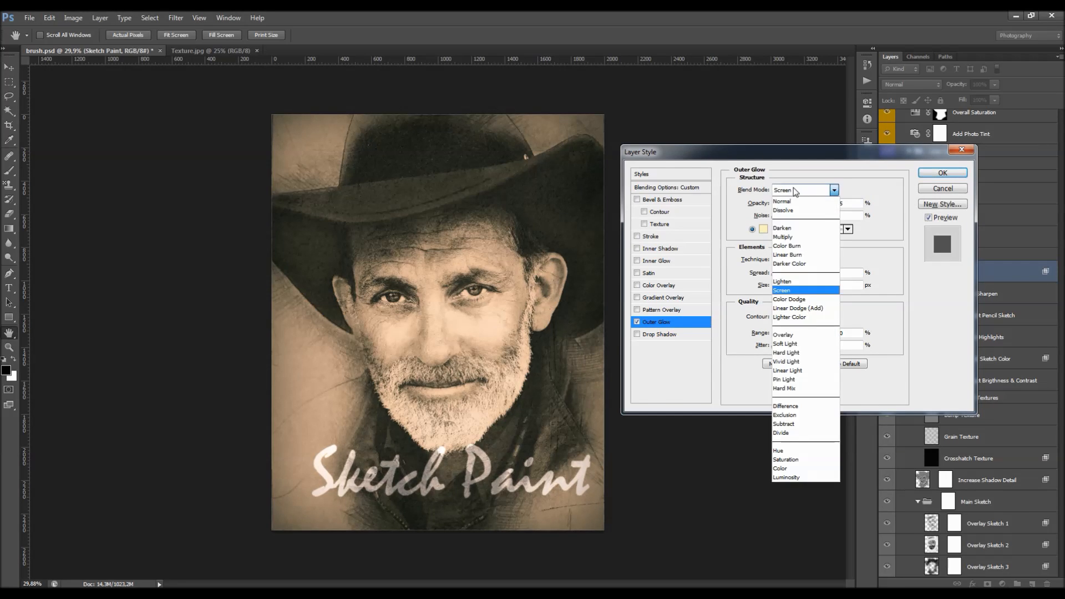
pyautogui.click(804, 236)
pyautogui.press('Return')
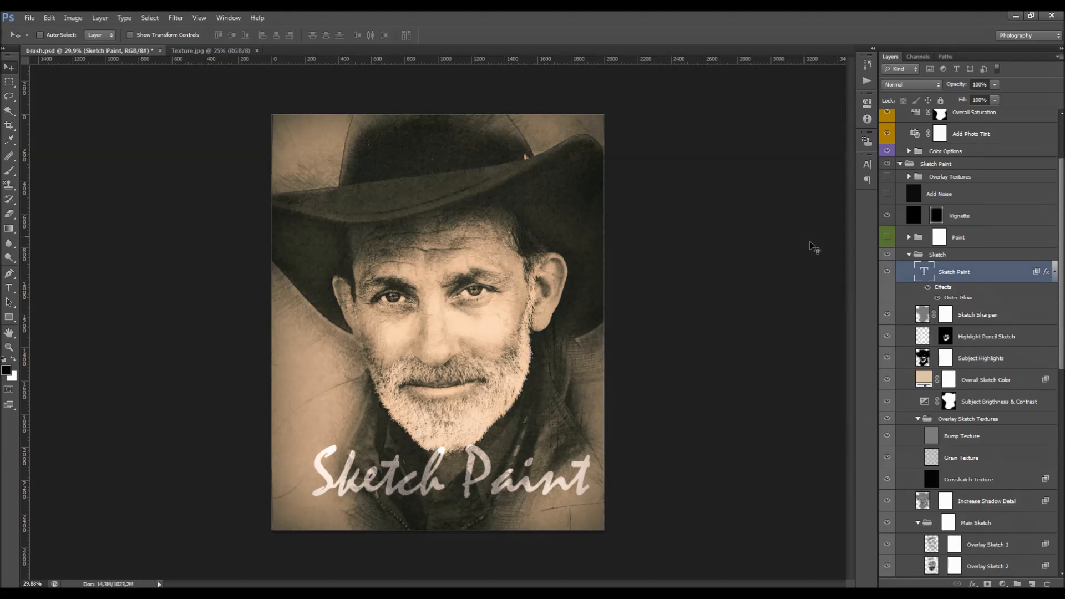
# Change the text's Outer Glow color to black (000000)
pyautogui.doubleClick(966, 298)
pyautogui.click(762, 234)
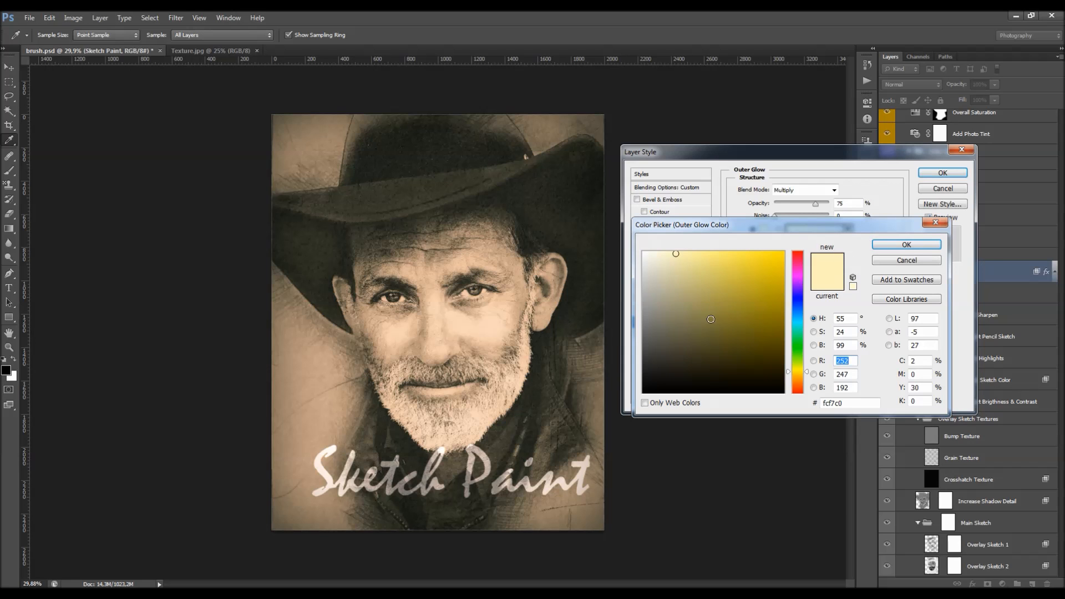
pyautogui.click(572, 523)
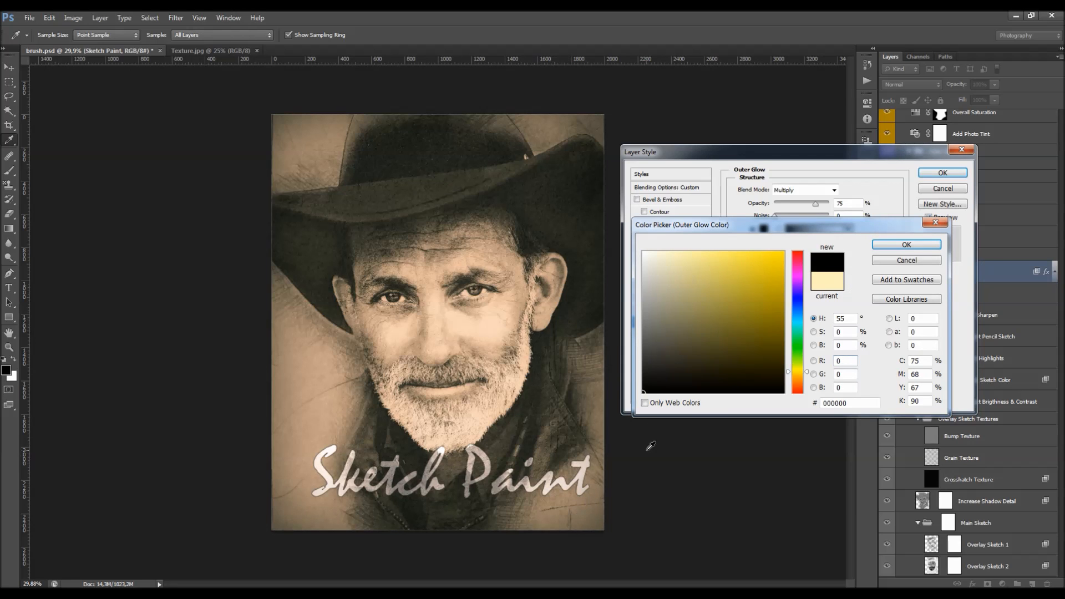
pyautogui.press('Return')
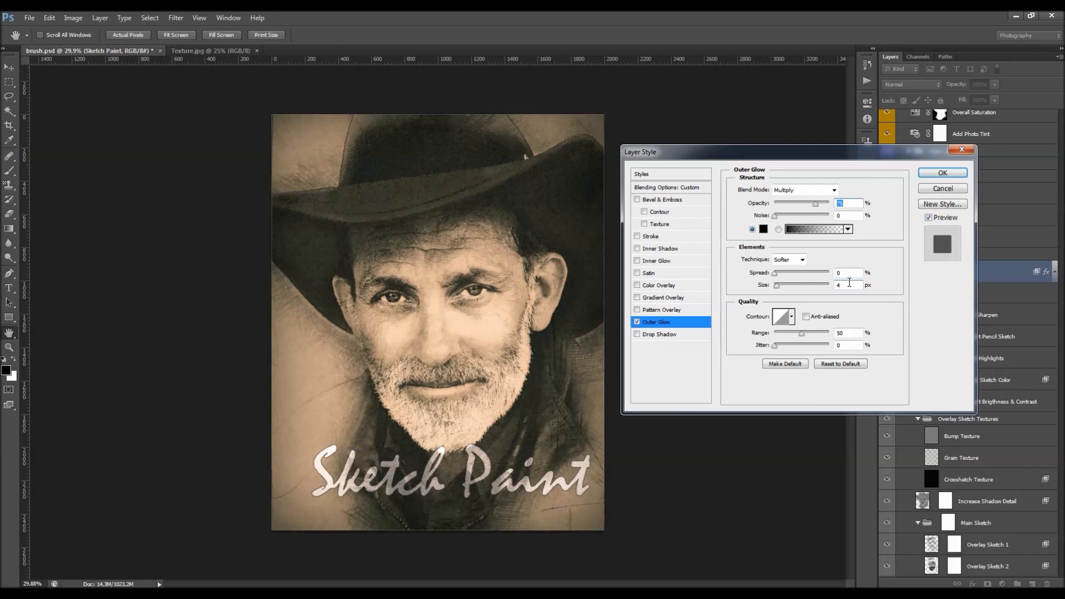
# Set the Outer Glow's size to 84 px and opacity to about 14%, and the text layer to Hard Light at 83% opacity
pyautogui.moveTo(778, 286); pyautogui.dragTo(797, 293)
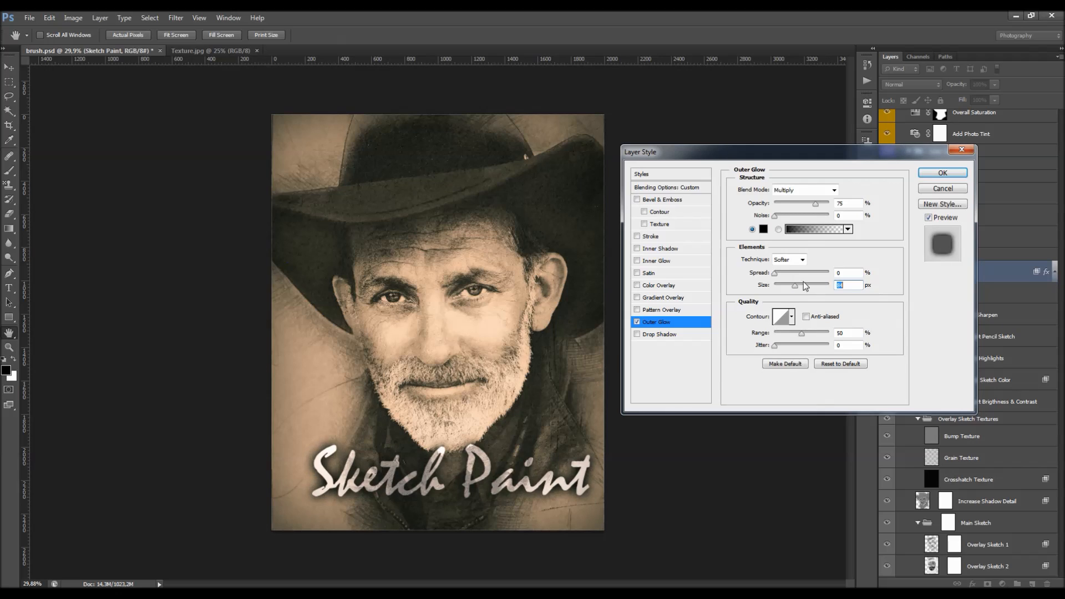
pyautogui.moveTo(800, 204); pyautogui.dragTo(784, 205)
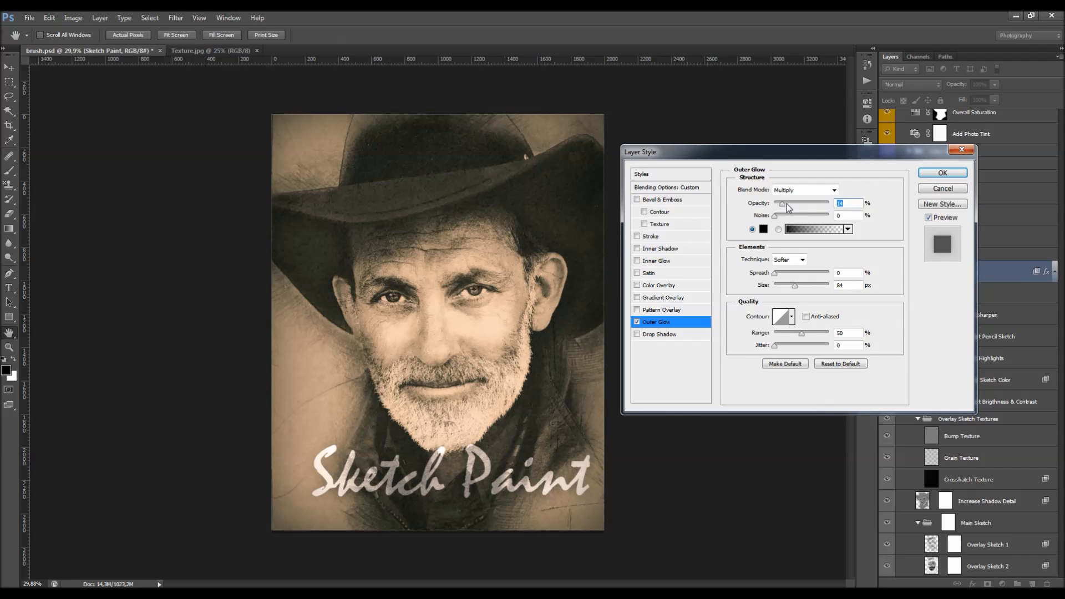
pyautogui.click(937, 175)
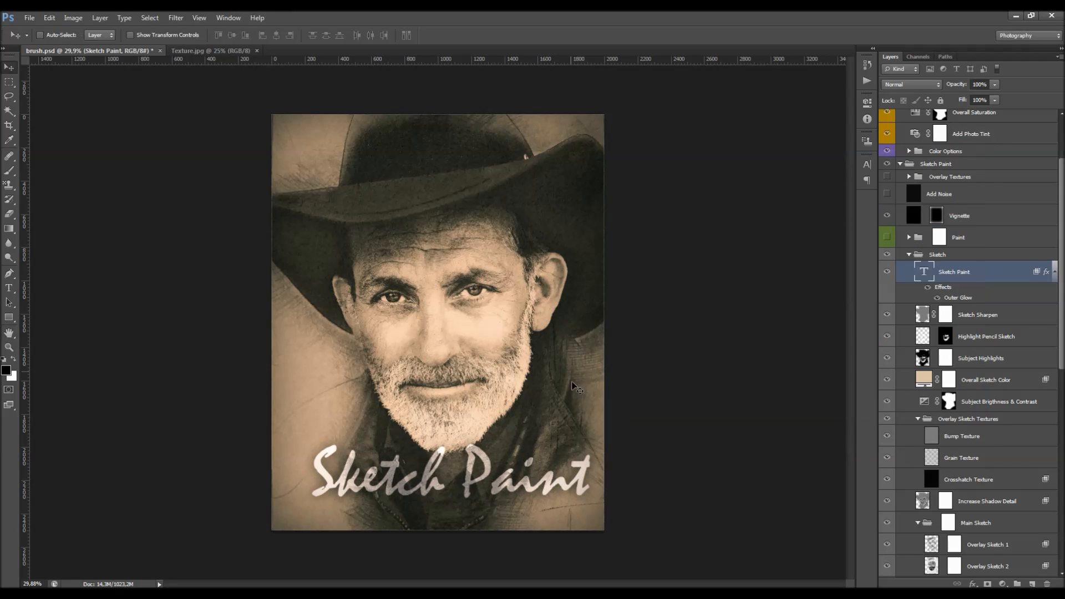
pyautogui.moveTo(959, 85); pyautogui.dragTo(950, 86)
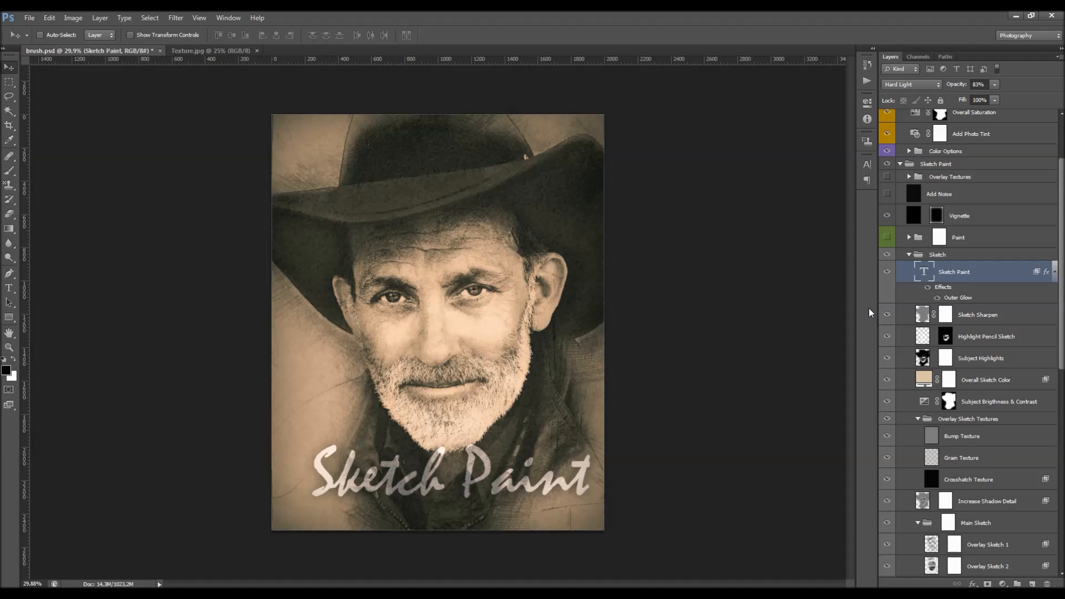
# Delete the Sketch Paint text layer
pyautogui.press('Delete')
# Make the Paint group visible and expand it, with the Sketch group collapsed
pyautogui.scroll(3, 921, 305)
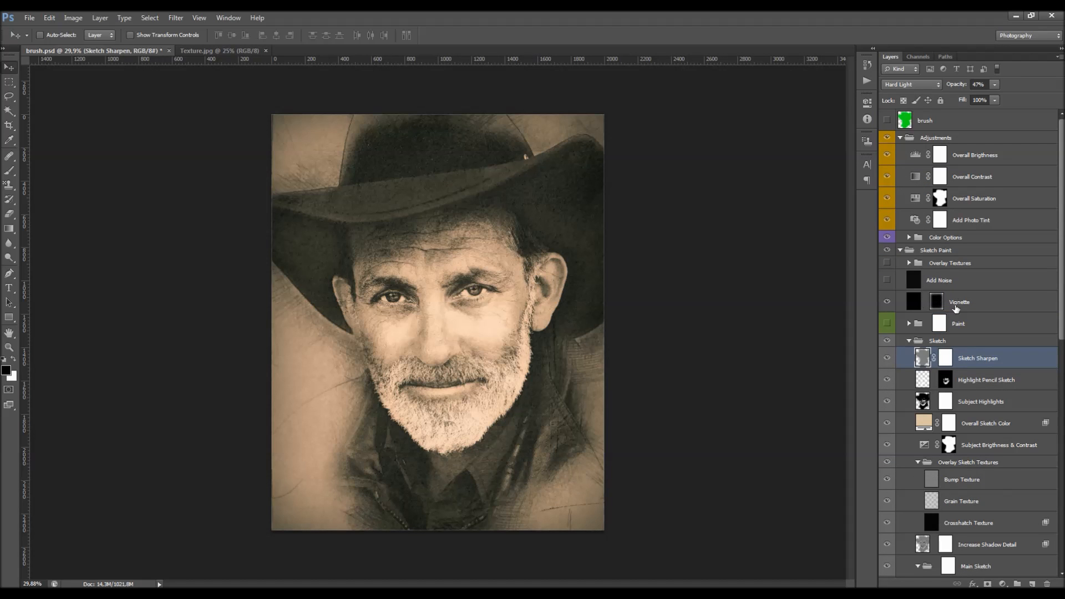
pyautogui.click(967, 323)
pyautogui.click(886, 324)
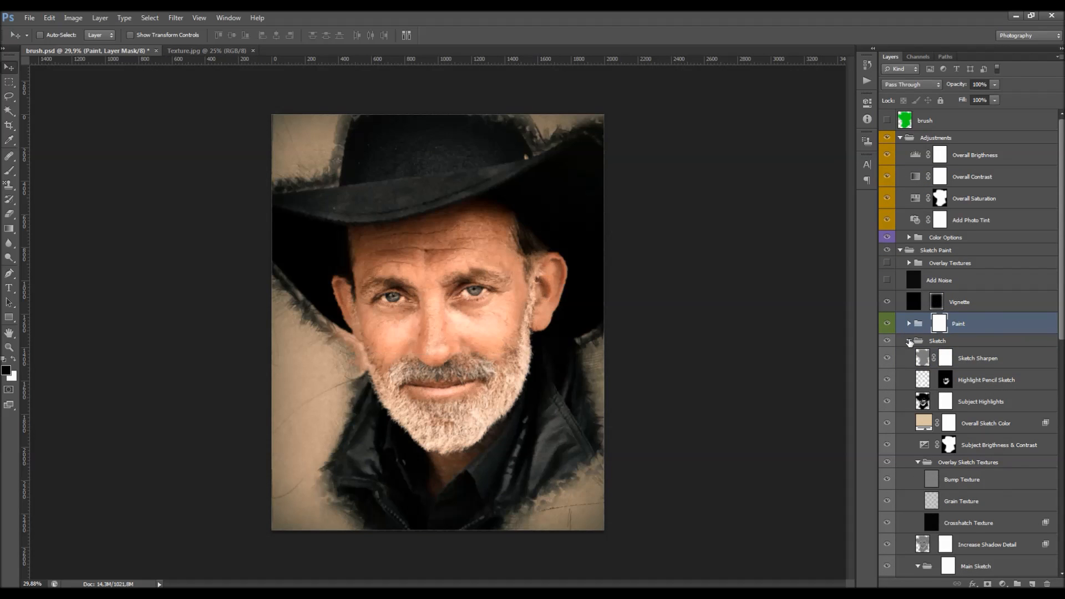
pyautogui.click(909, 340)
pyautogui.click(910, 323)
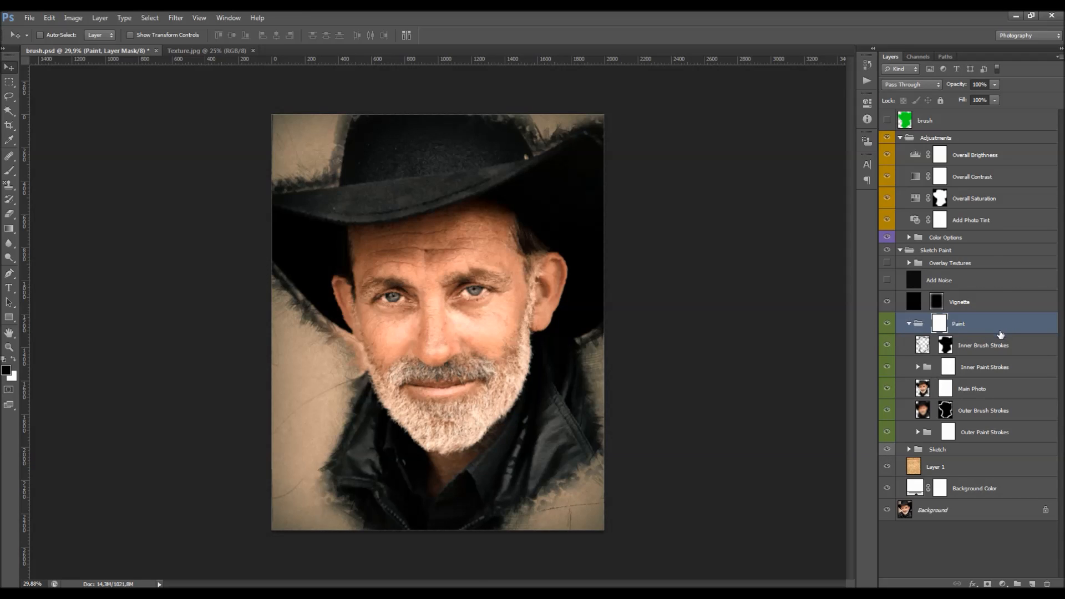
# Compare the portrait with and without the Inner Brush Strokes layer
pyautogui.click(997, 344)
pyautogui.click(886, 345)
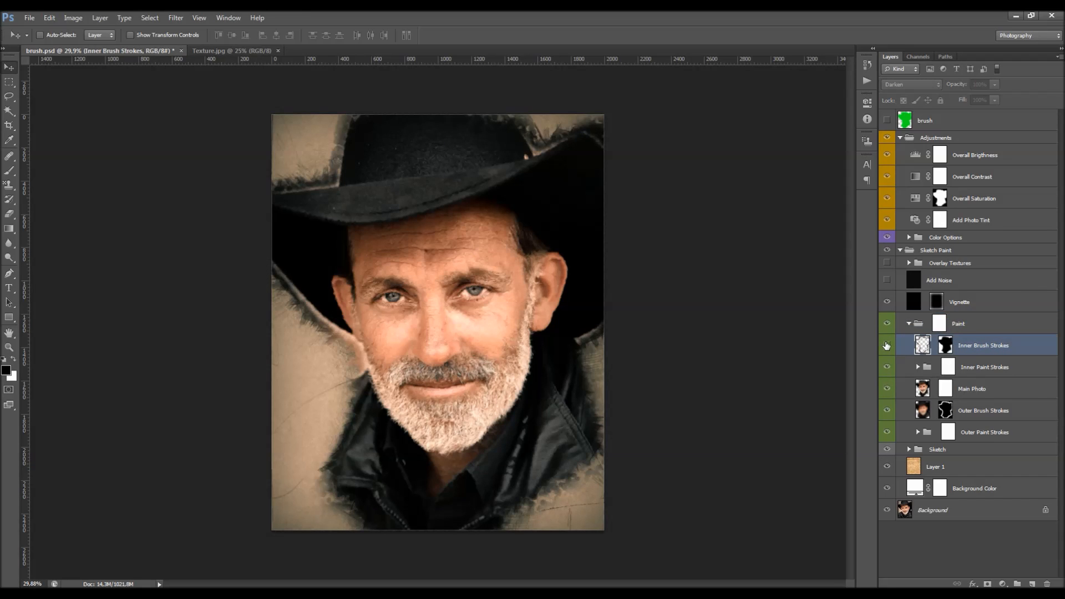
pyautogui.click(887, 345)
pyautogui.click(887, 346)
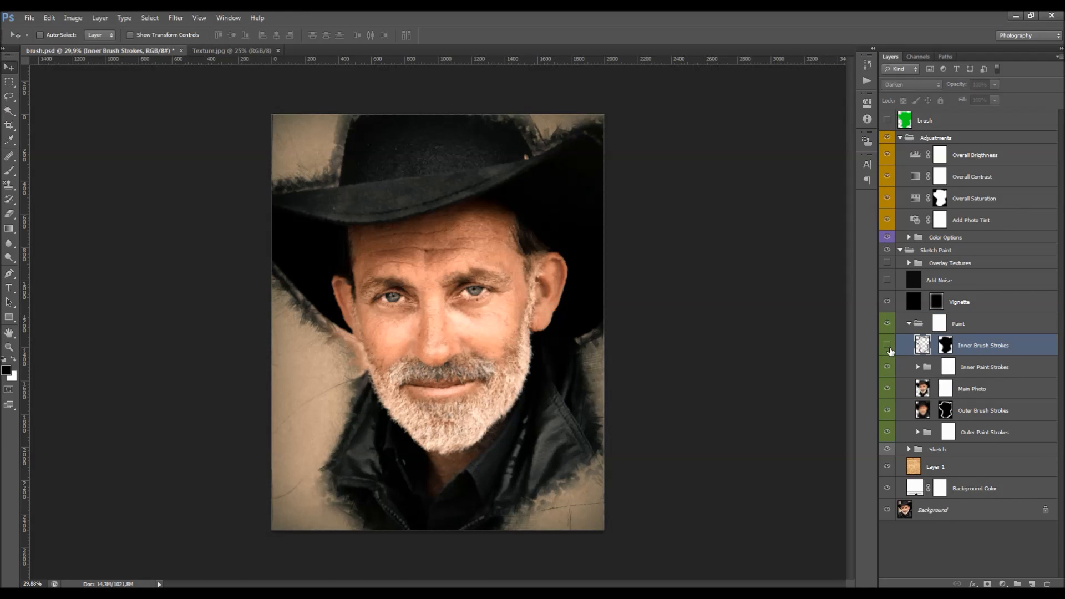
pyautogui.click(887, 347)
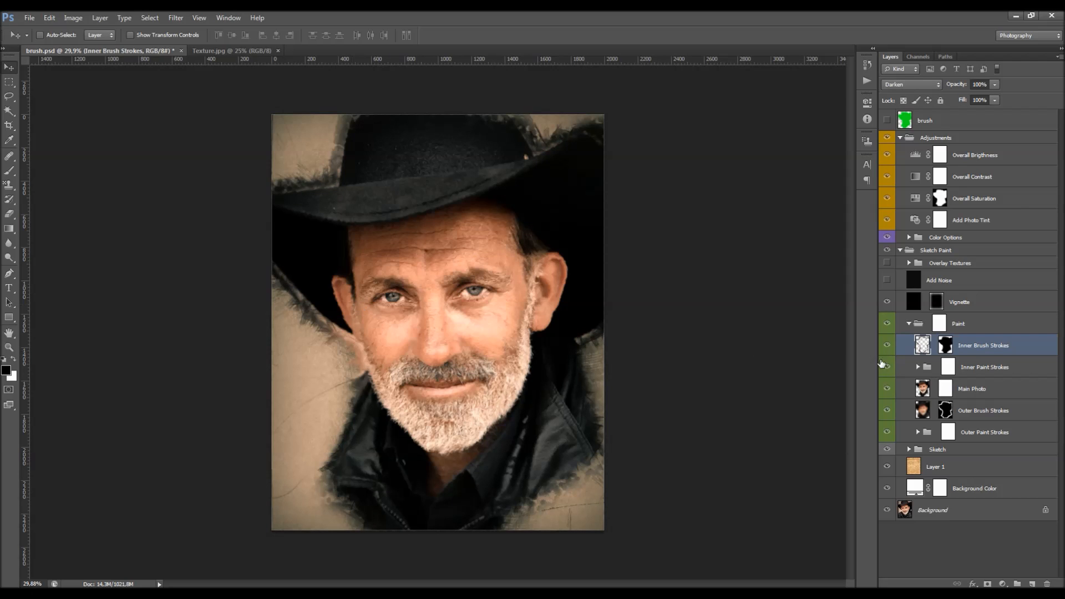
# Hide the inner and outer Brush Strokes layers and Paint Strokes groups, and select the Main Photo layer
pyautogui.click(887, 345)
pyautogui.click(939, 368)
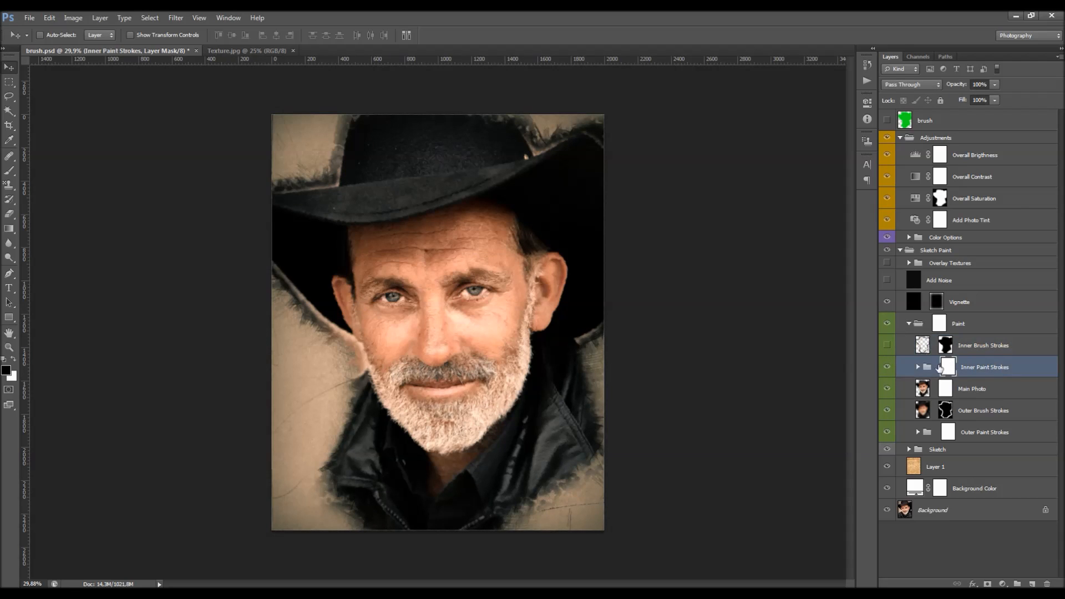
pyautogui.moveTo(887, 411); pyautogui.dragTo(888, 432)
pyautogui.click(975, 383)
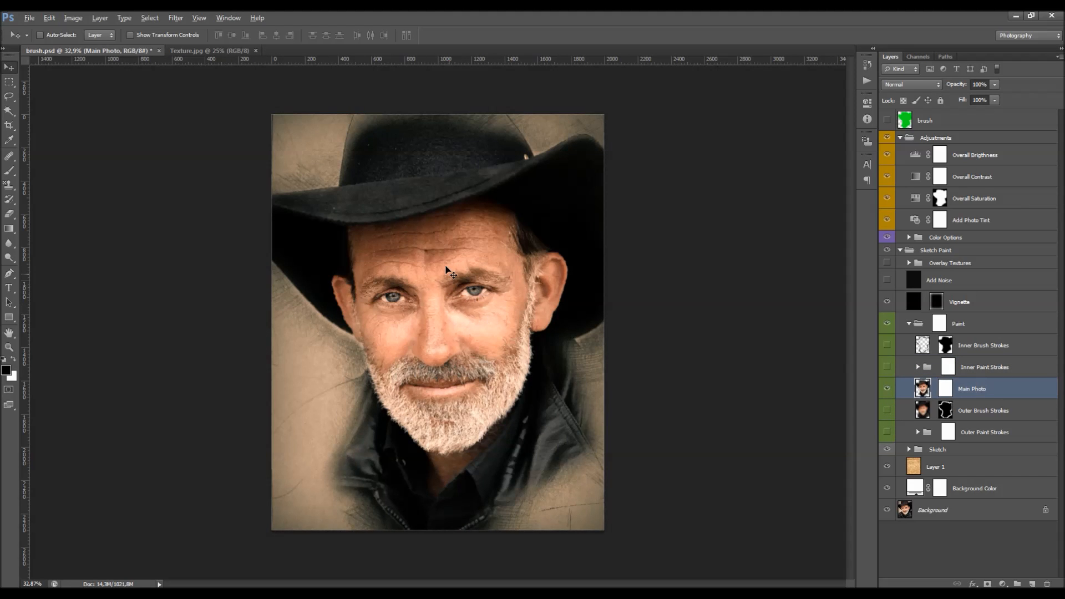
# Turn on the Inner Paint Strokes group above the Main Photo layer
pyautogui.scroll(5, 450, 274)
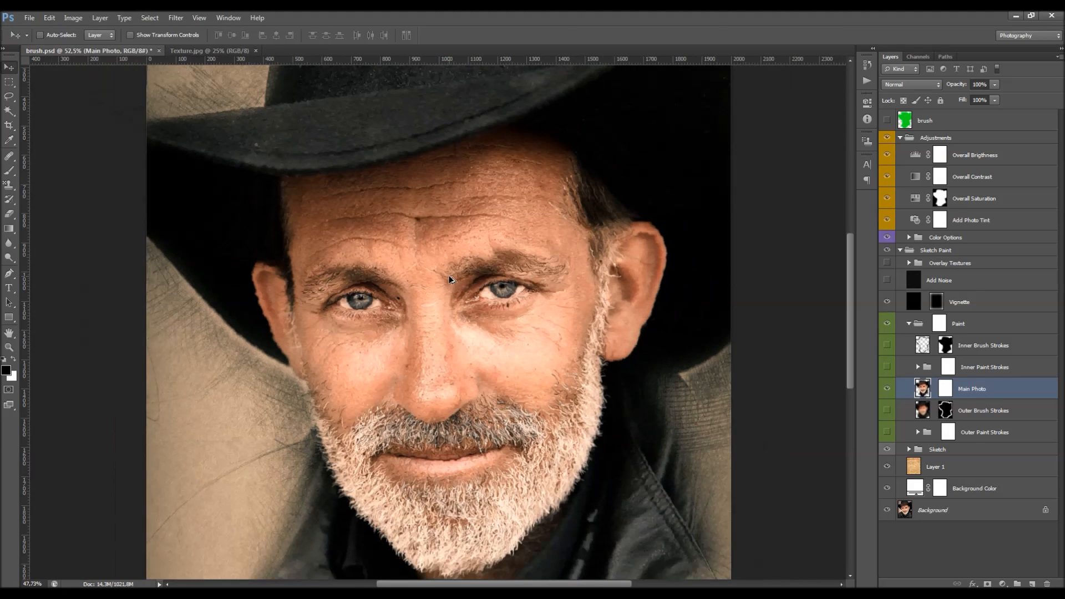
pyautogui.scroll(-1, 449, 279)
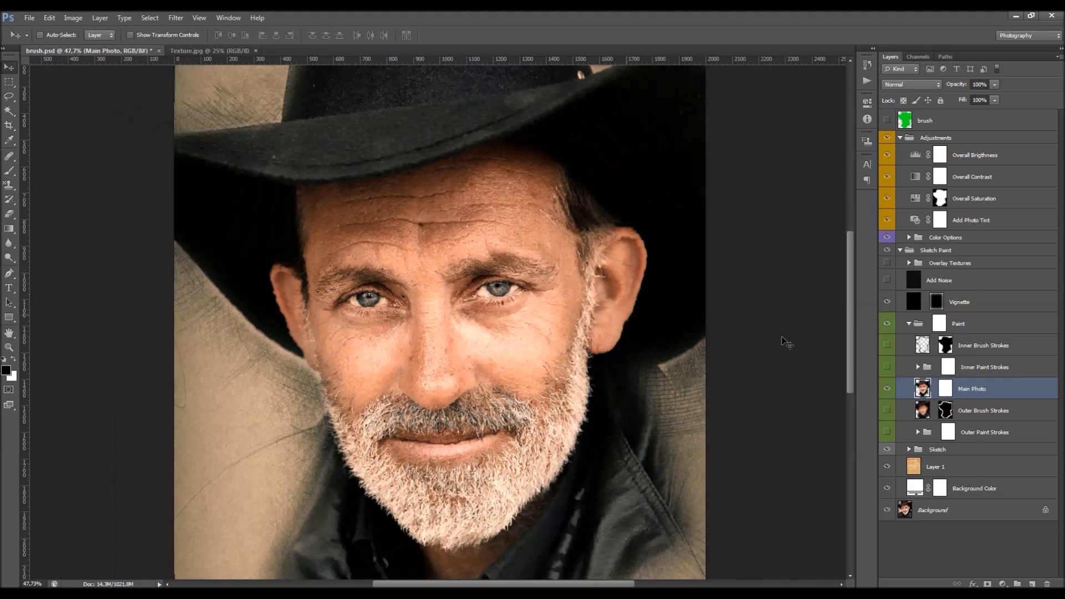
pyautogui.click(888, 365)
# Examine the effect of the inner paint strokes on the face, both up close and at full view
pyautogui.scroll(-3, 472, 277)
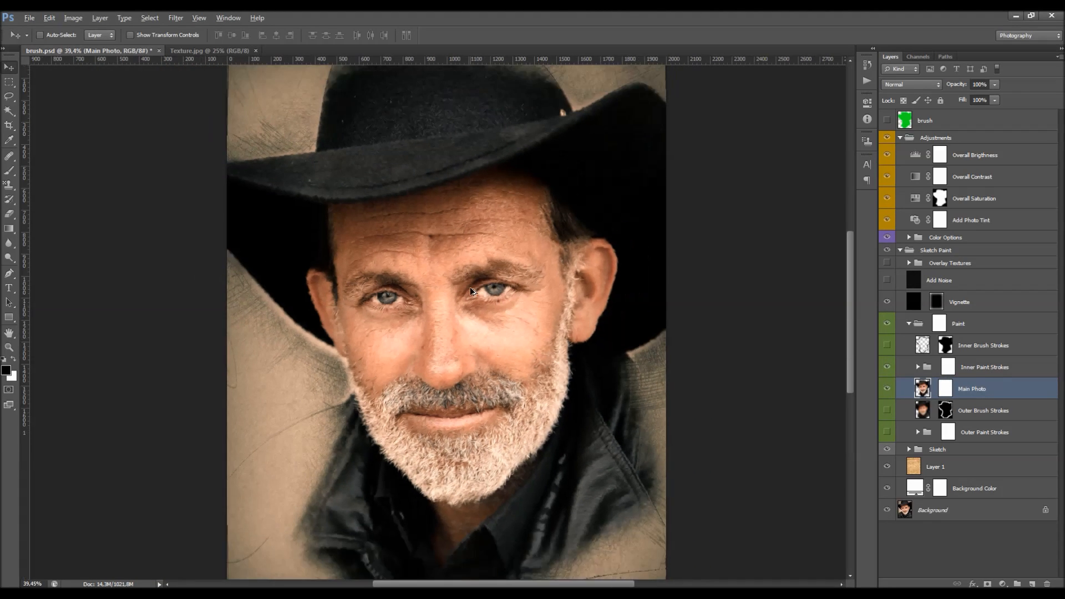
pyautogui.press('z')
pyautogui.press('v')
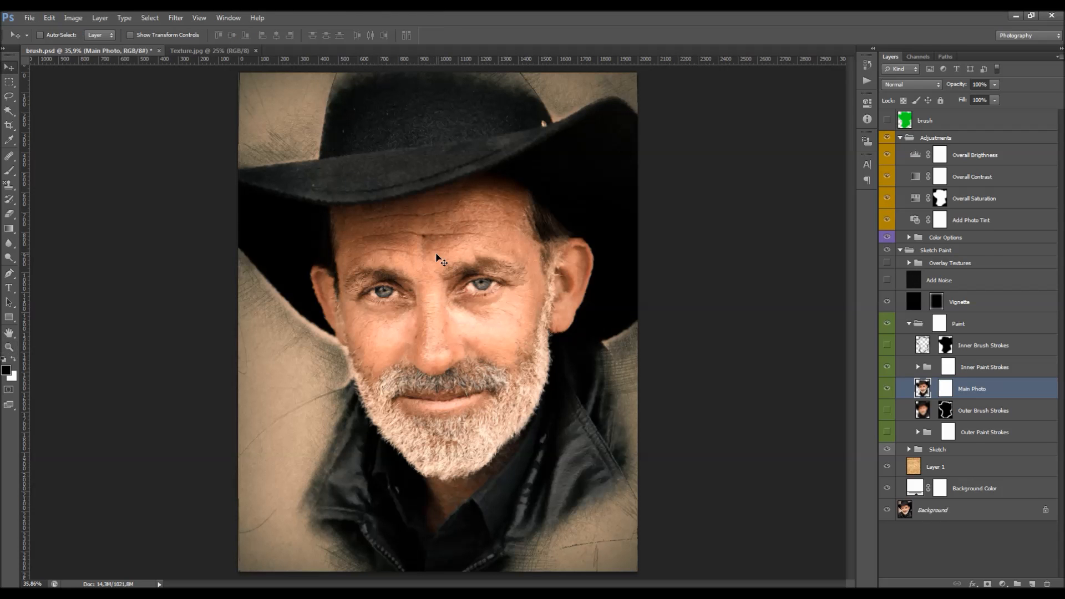
pyautogui.press('z')
pyautogui.click(437, 255)
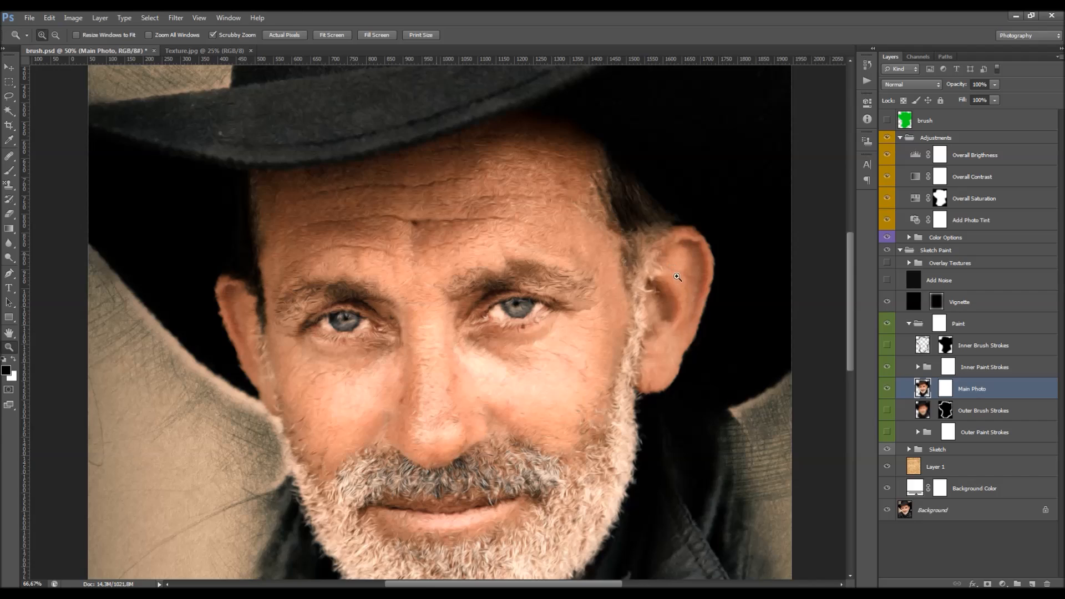
pyautogui.press('v')
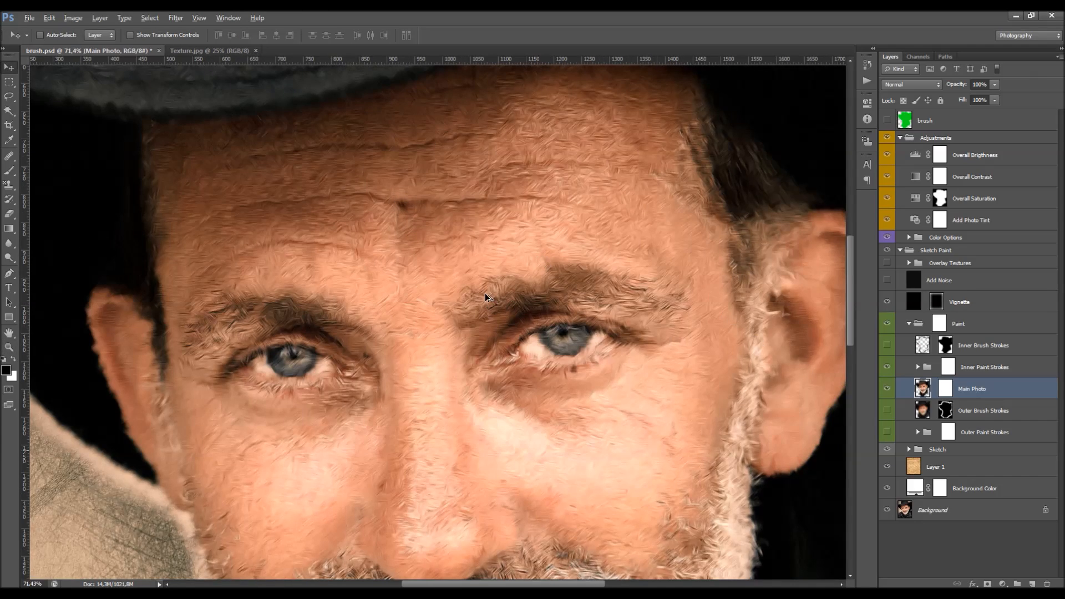
pyautogui.scroll(-4, 487, 297)
pyautogui.scroll(4, 487, 297)
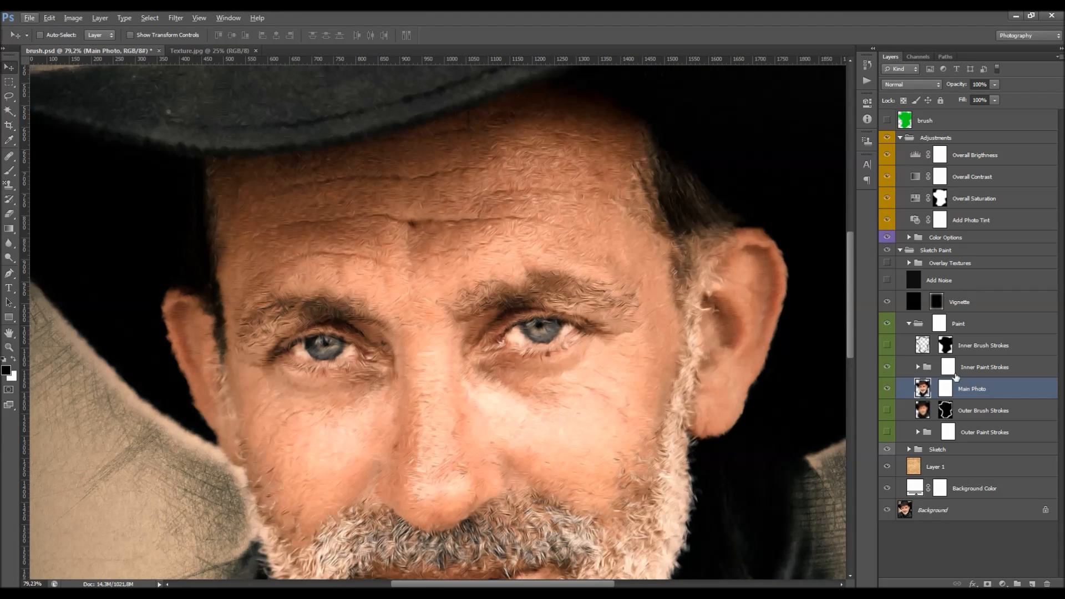
# Paint black over both eyes on the Inner Paint Strokes group's mask to remove the strokes there
pyautogui.click(949, 367)
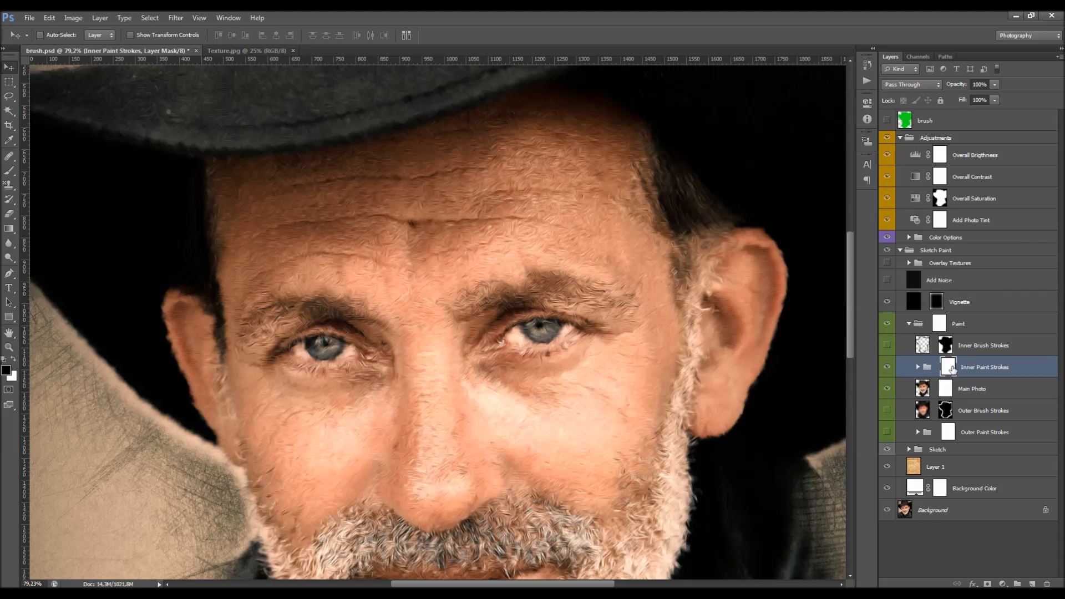
pyautogui.click(9, 170)
pyautogui.moveTo(357, 355); pyautogui.dragTo(327, 345)
pyautogui.moveTo(524, 338); pyautogui.dragTo(550, 335)
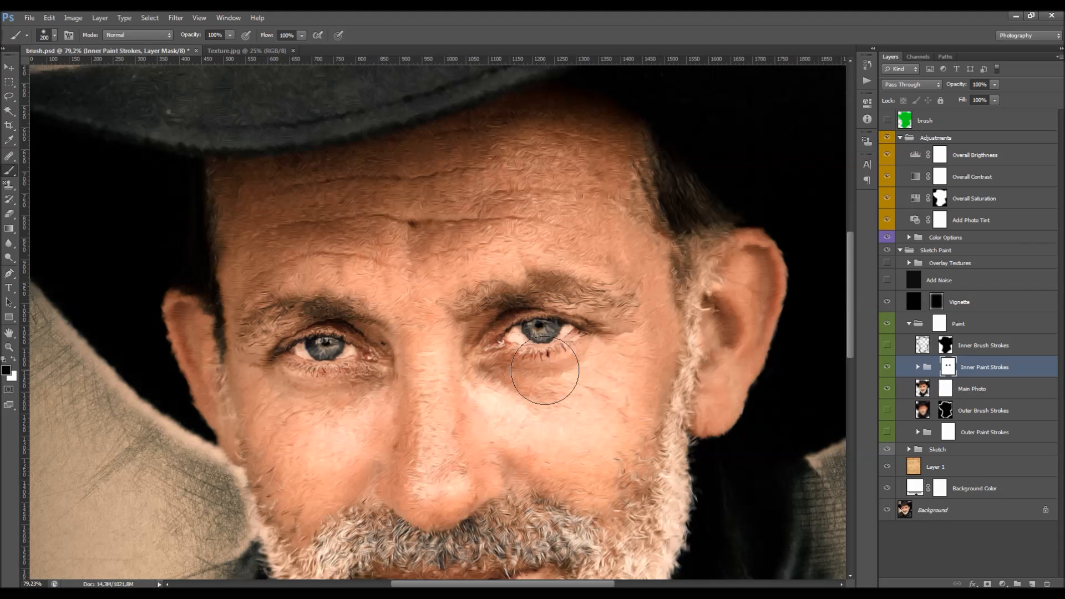
pyautogui.hotkey('ctrl', '0')
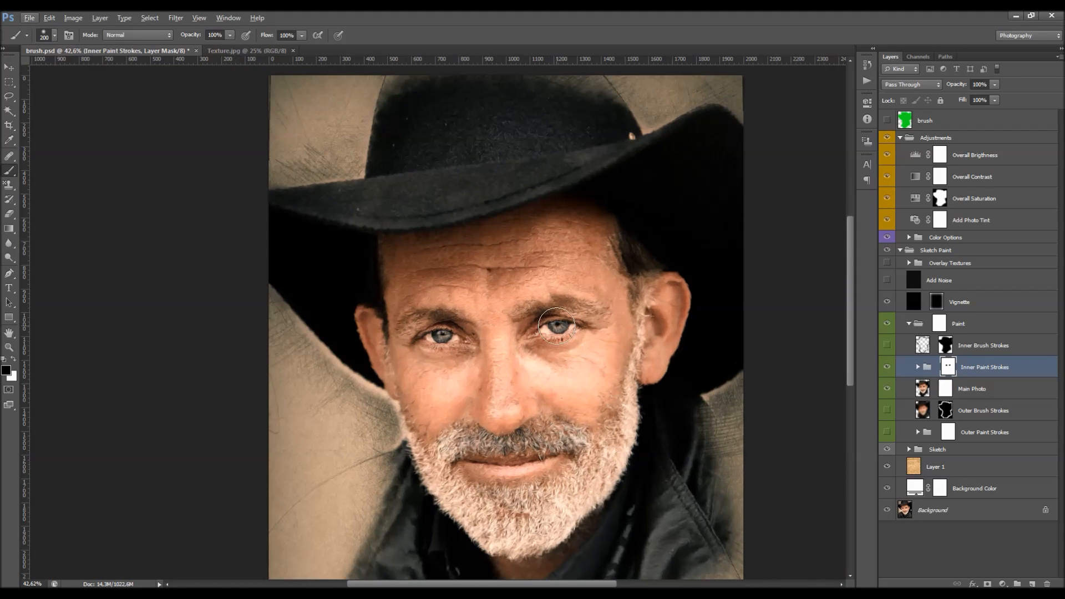
pyautogui.press('v')
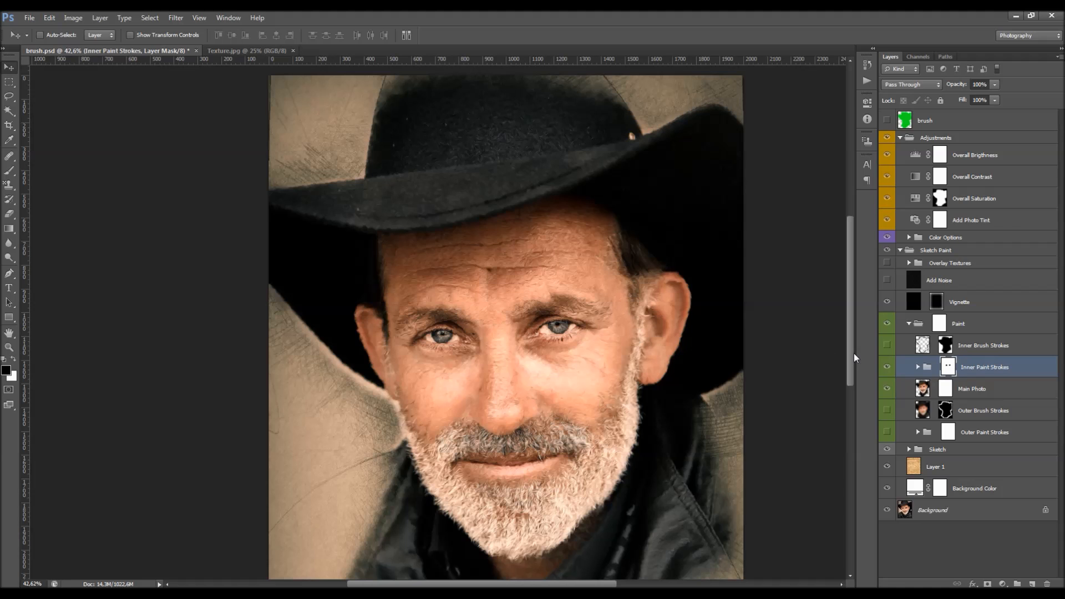
# Review the layers inside Short Inner Strokes and toggle the visibility of the LIS layers in the Long Inner Strokes group
pyautogui.click(918, 367)
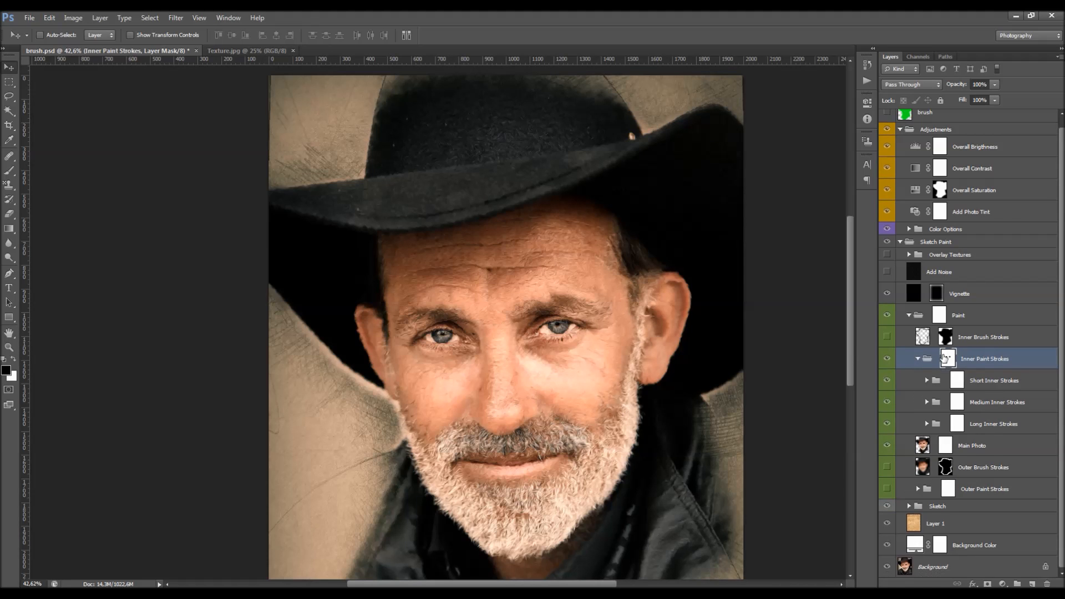
pyautogui.click(927, 380)
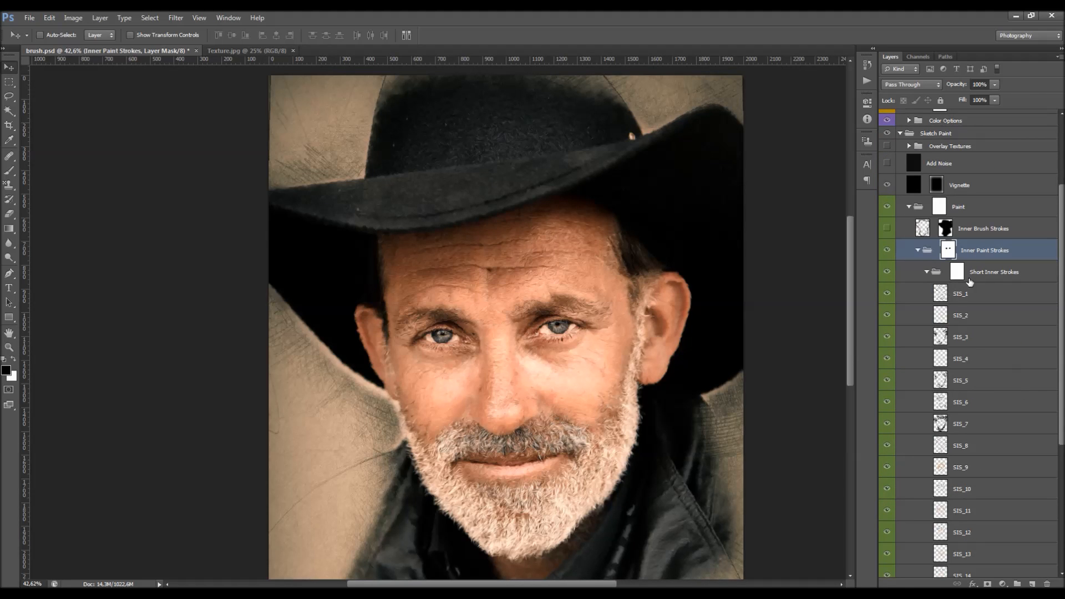
pyautogui.click(925, 273)
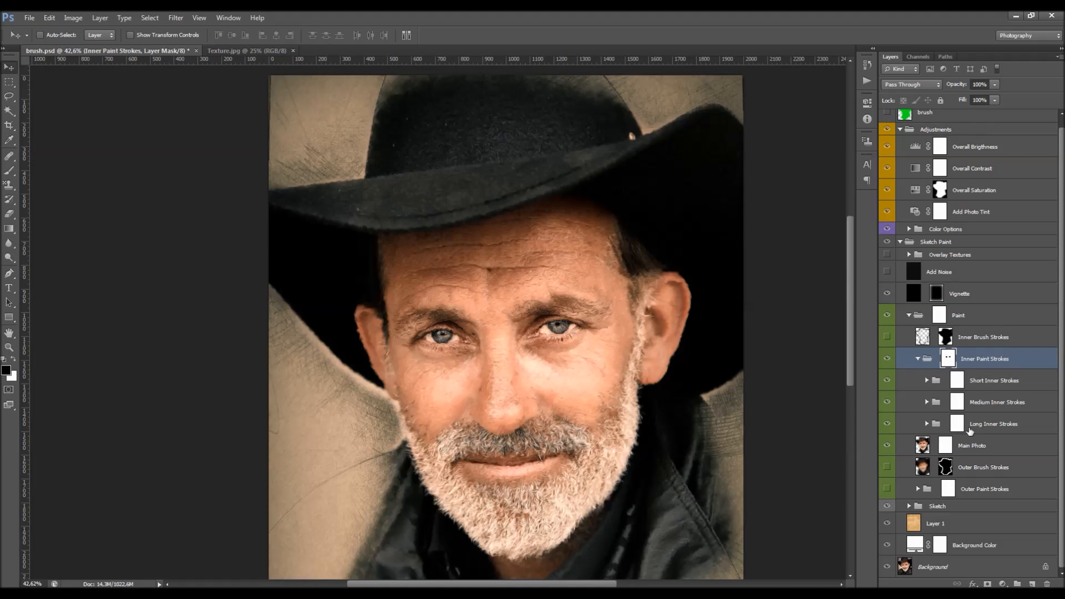
pyautogui.click(926, 424)
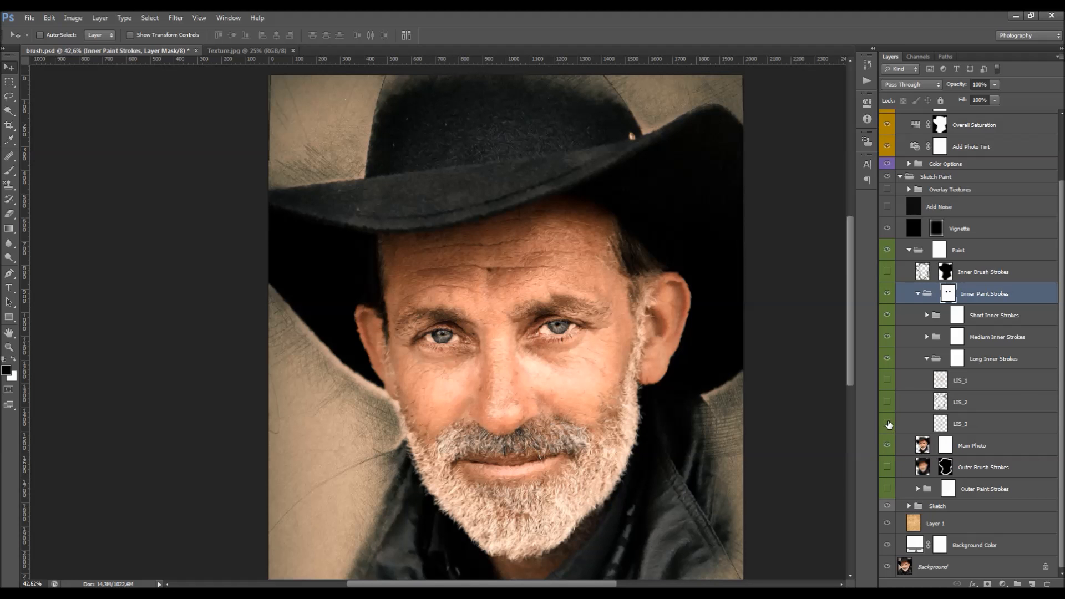
pyautogui.moveTo(887, 424); pyautogui.dragTo(890, 381)
pyautogui.click(927, 360)
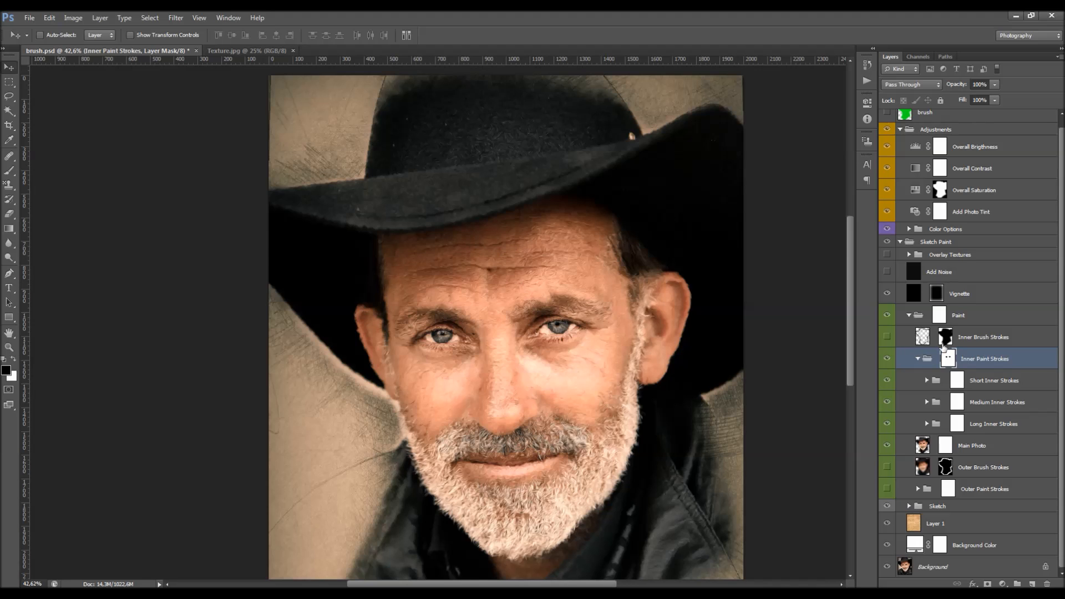
pyautogui.click(918, 358)
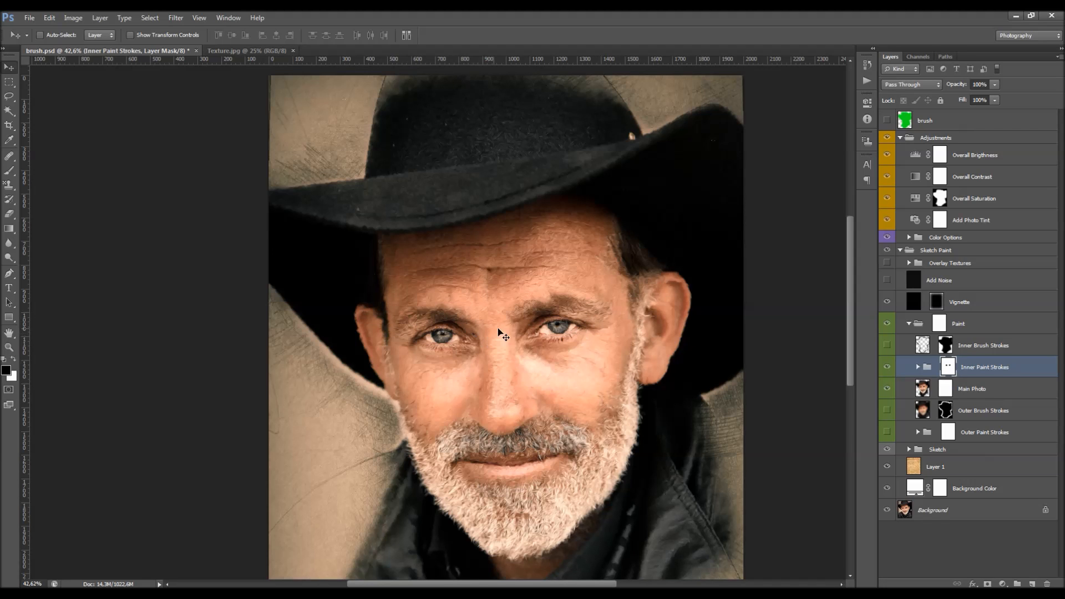
# Turn on the Outer Brush Strokes layer beneath the Main Photo layer
pyautogui.click(976, 391)
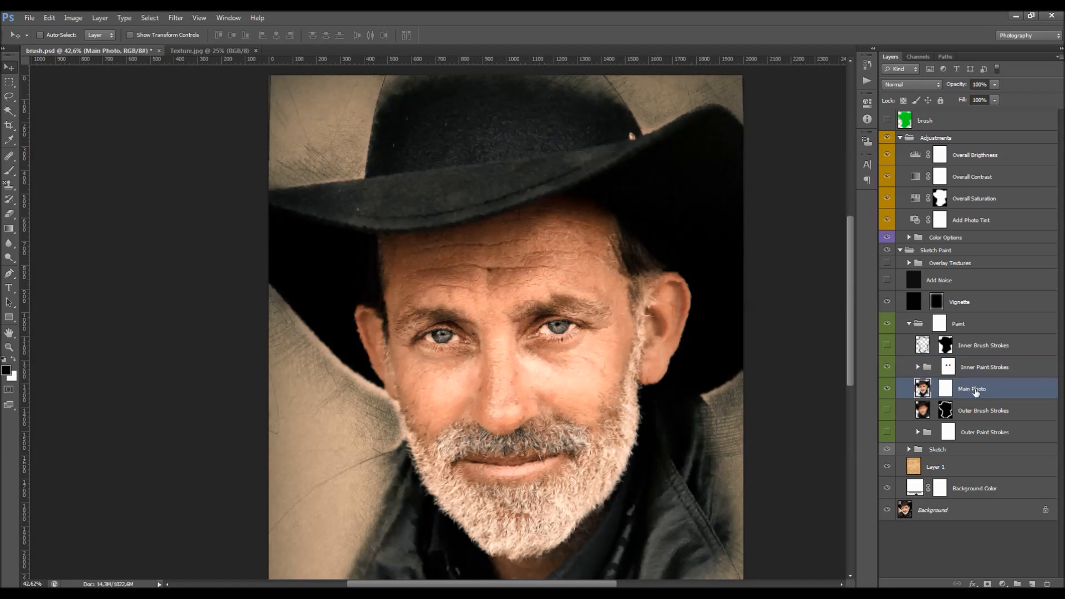
pyautogui.click(954, 410)
pyautogui.click(883, 410)
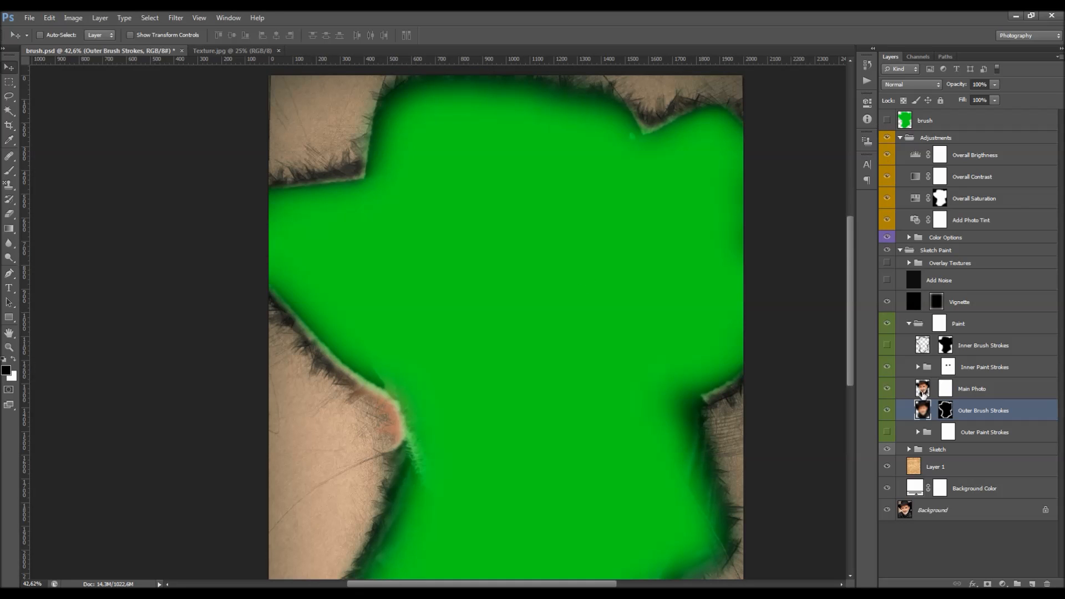
pyautogui.click(941, 395)
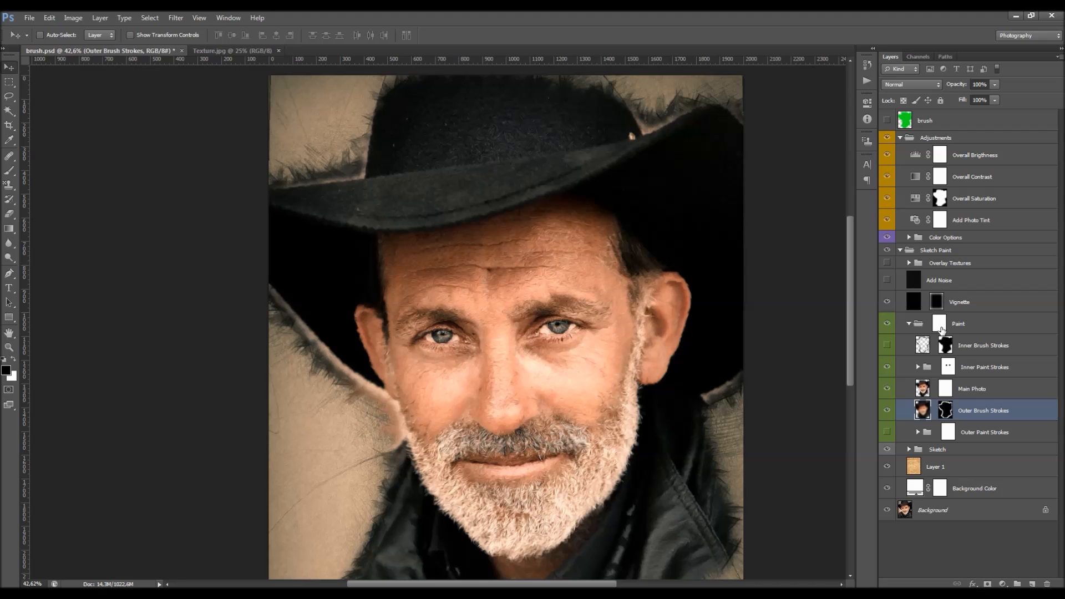
# Try masking the edge of the hat brim out of the Main Photo layer with the Brush tool
pyautogui.click(945, 390)
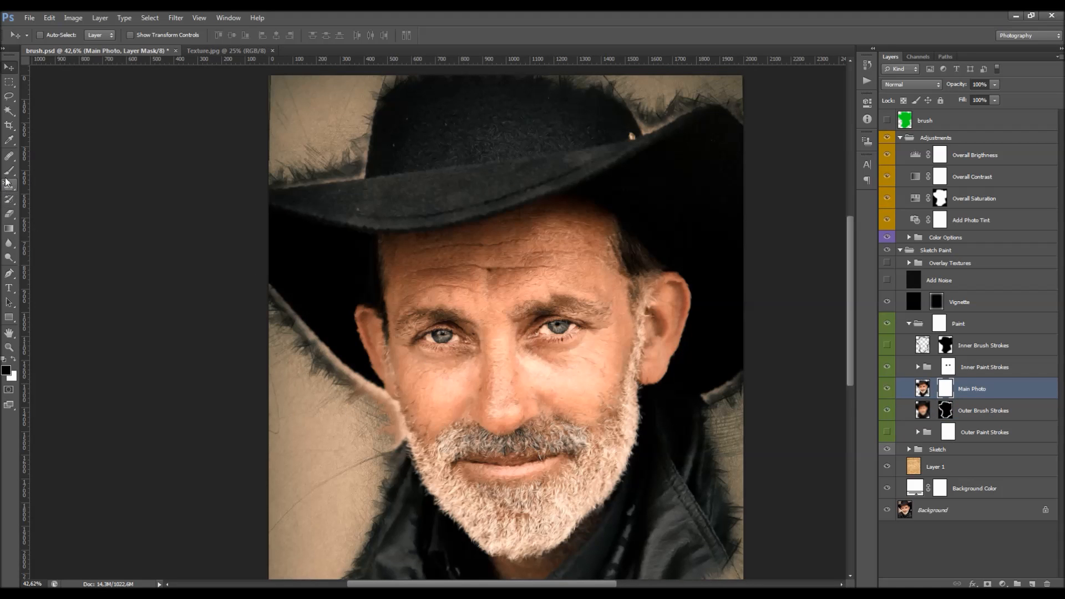
pyautogui.press('b')
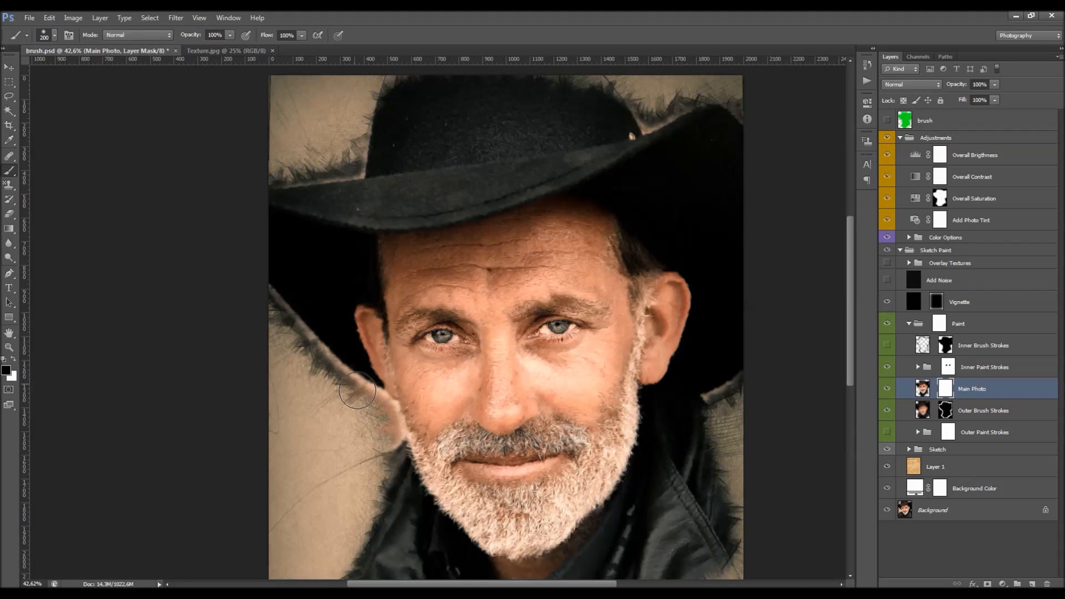
pyautogui.click(947, 371)
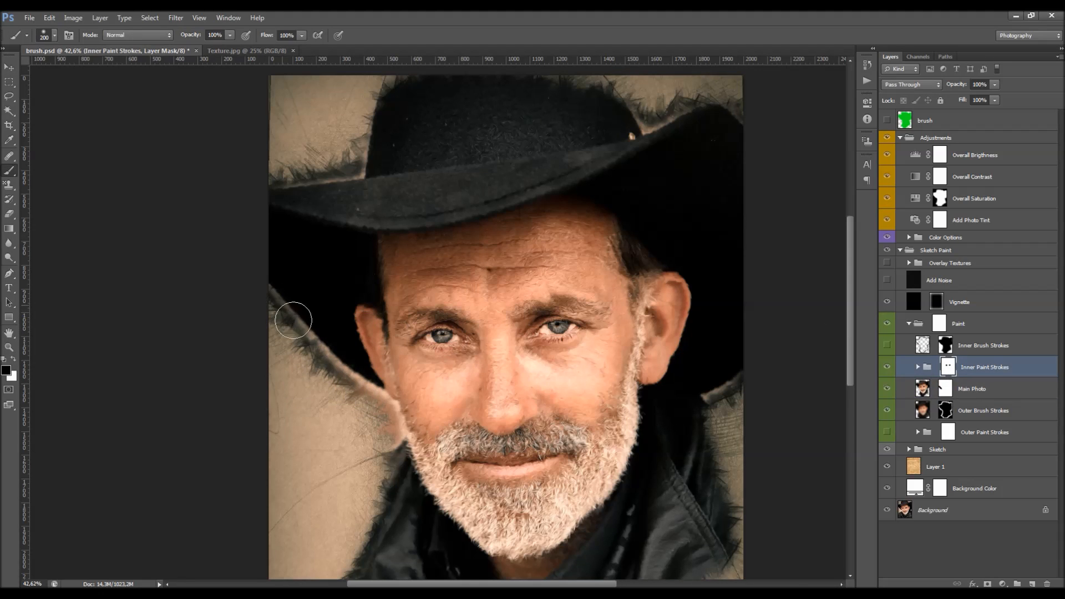
pyautogui.keyDown('ctrl'); pyautogui.click(413, 401); pyautogui.keyUp('ctrl')
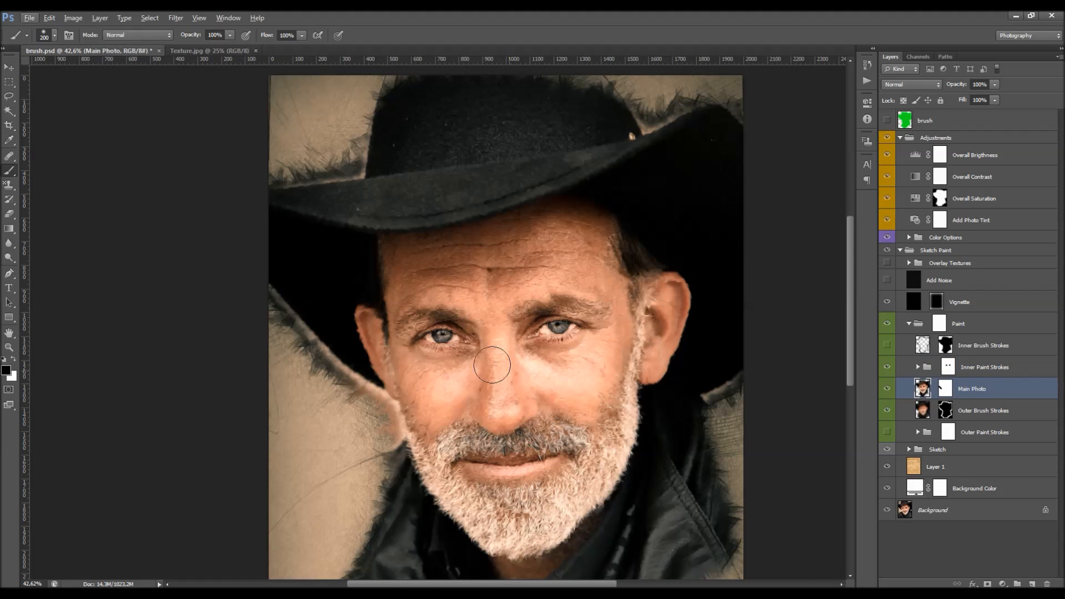
# Inspect the Main Photo layer's mask and examine the outer brush strokes around the portrait's edges
pyautogui.click(947, 390)
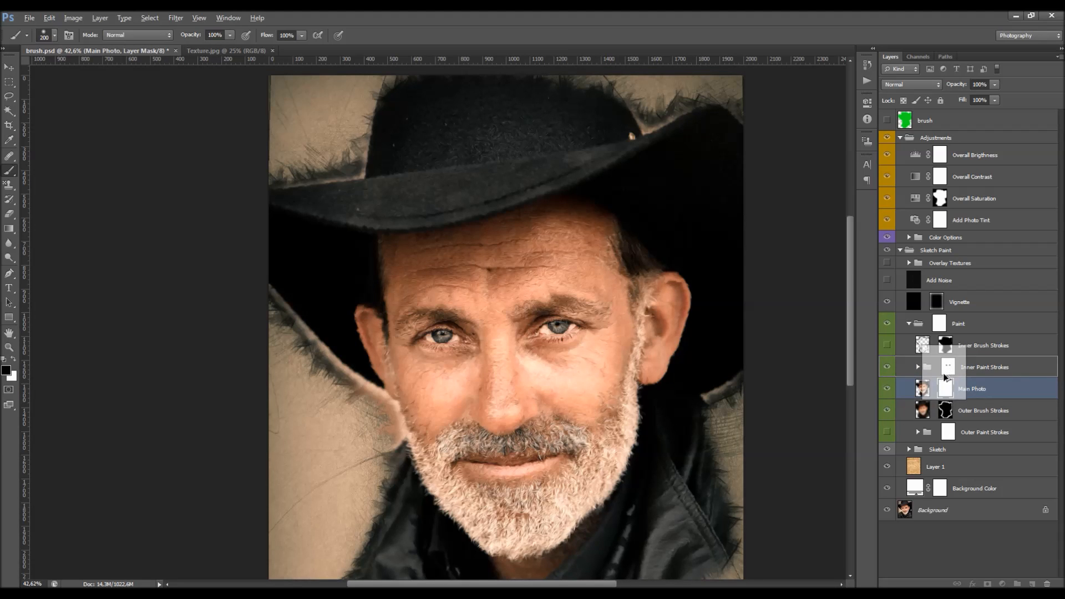
pyautogui.keyDown('alt'); pyautogui.click(945, 390); pyautogui.keyUp('alt')
pyautogui.keyDown('alt'); pyautogui.click(947, 388); pyautogui.keyUp('alt')
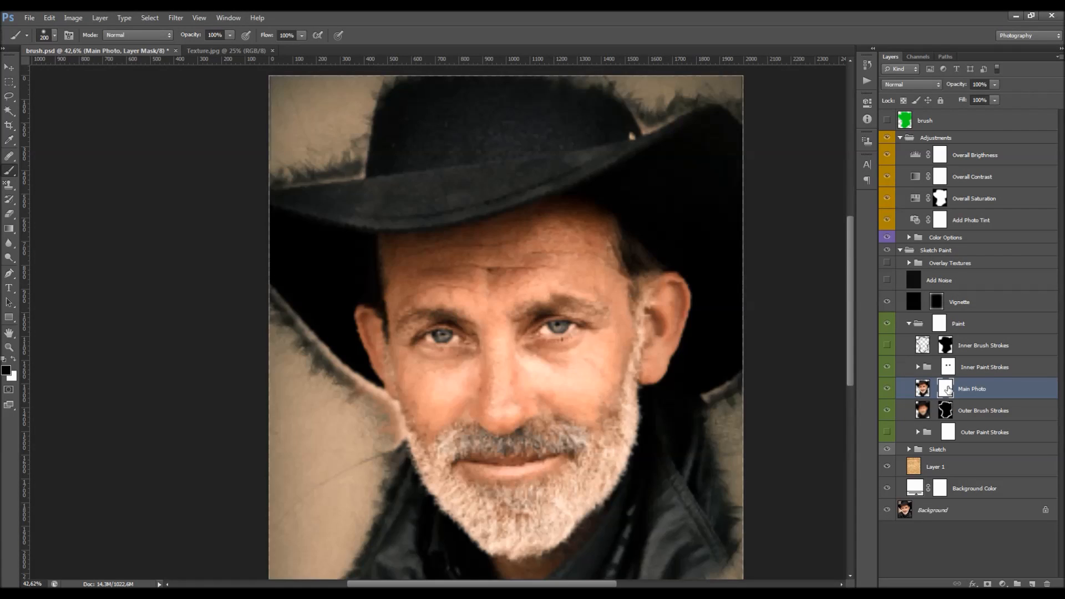
pyautogui.moveTo(947, 388)
pyautogui.mouseDown()
pyautogui.moveTo(947, 369)
pyautogui.moveTo(946, 389)
pyautogui.mouseUp()
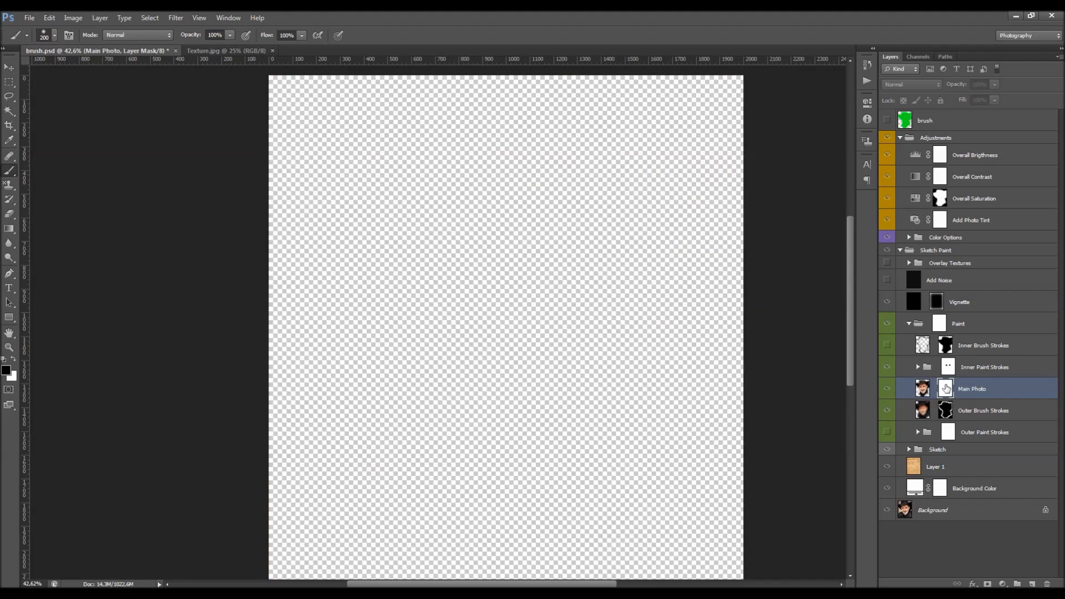
pyautogui.scroll(-1, 559, 286)
pyautogui.scroll(-1, 558, 285)
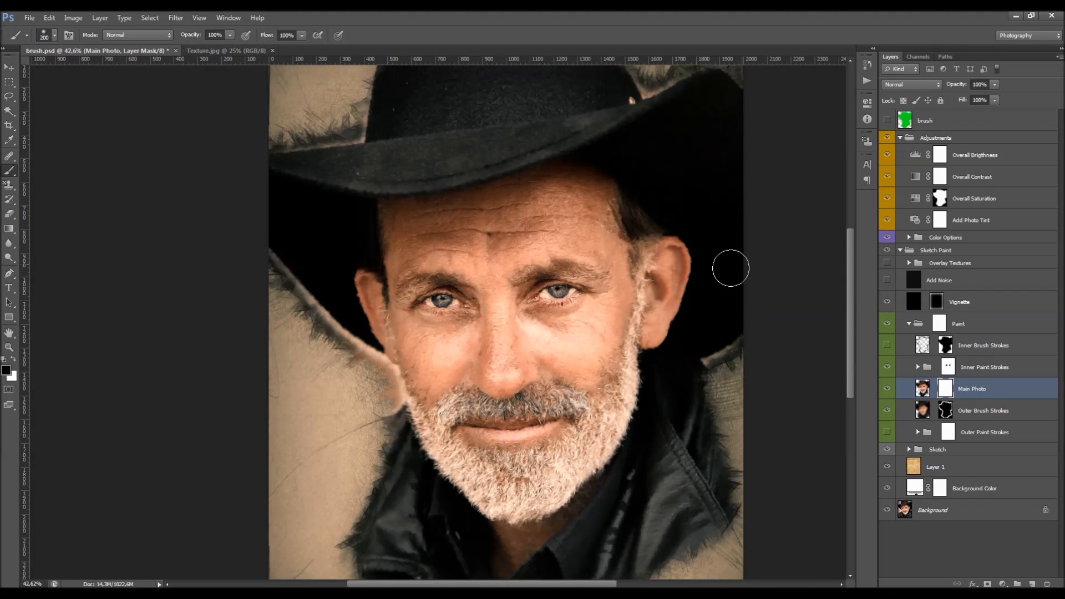
pyautogui.scroll(-1, 721, 316)
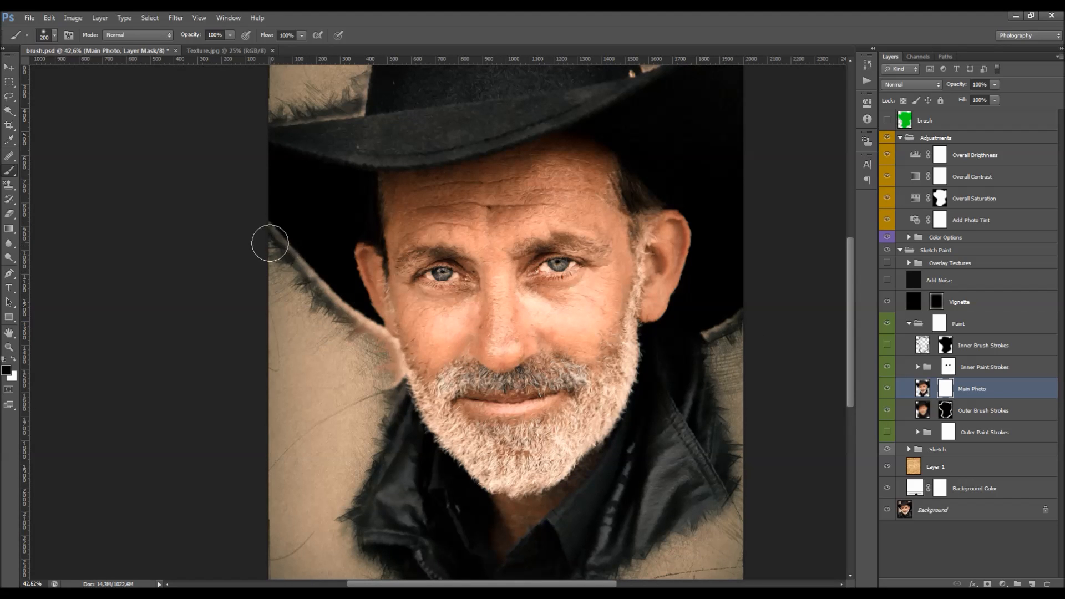
# Hide the Outer Brush Strokes layer and turn on the Outer Paint Strokes group
pyautogui.click(992, 435)
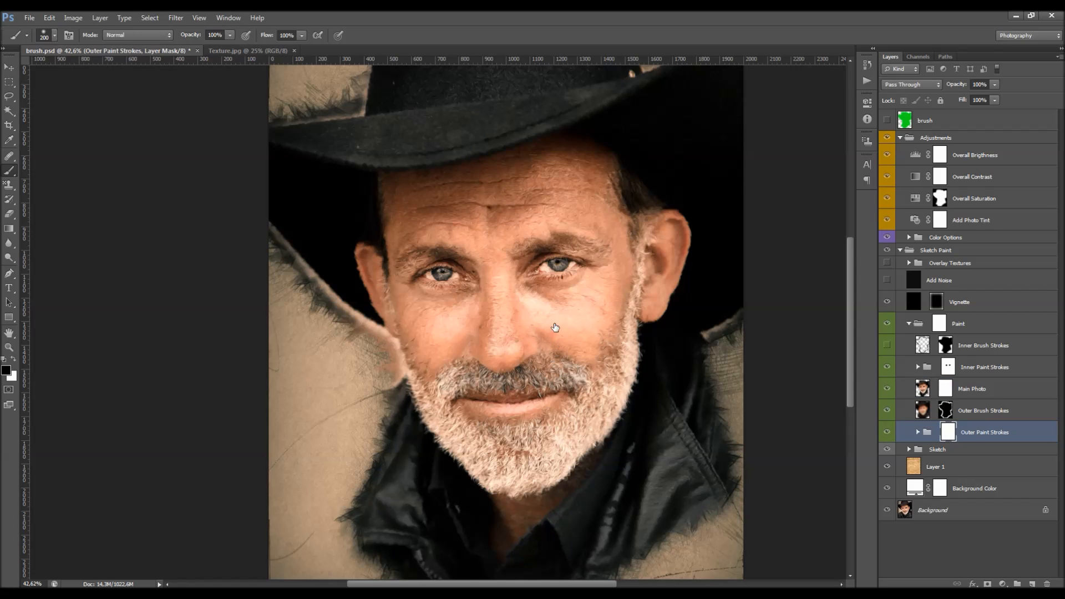
pyautogui.scroll(-1, 551, 324)
pyautogui.click(971, 415)
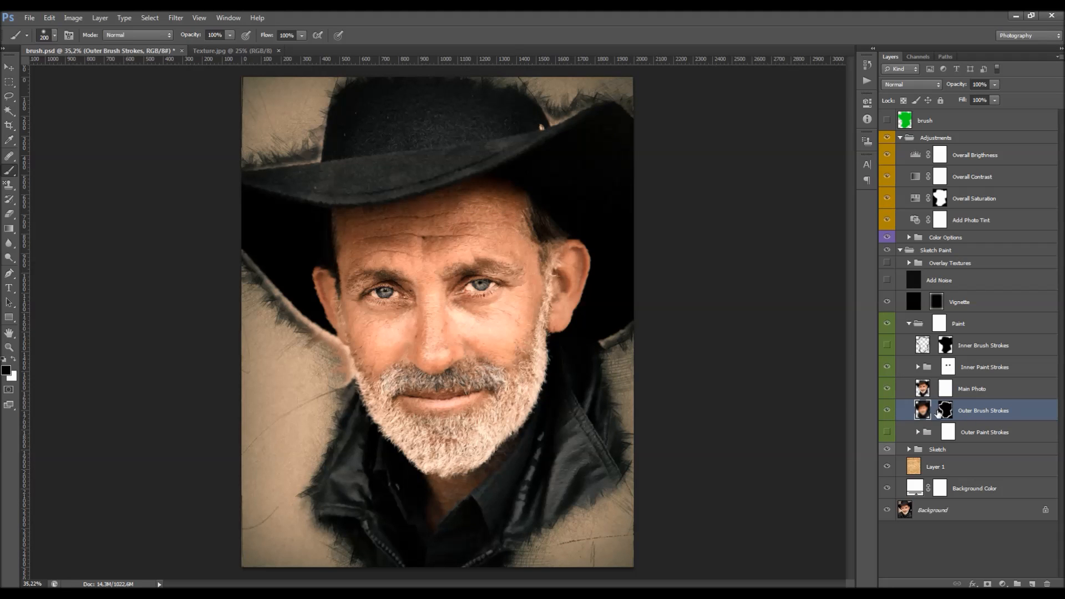
pyautogui.click(889, 414)
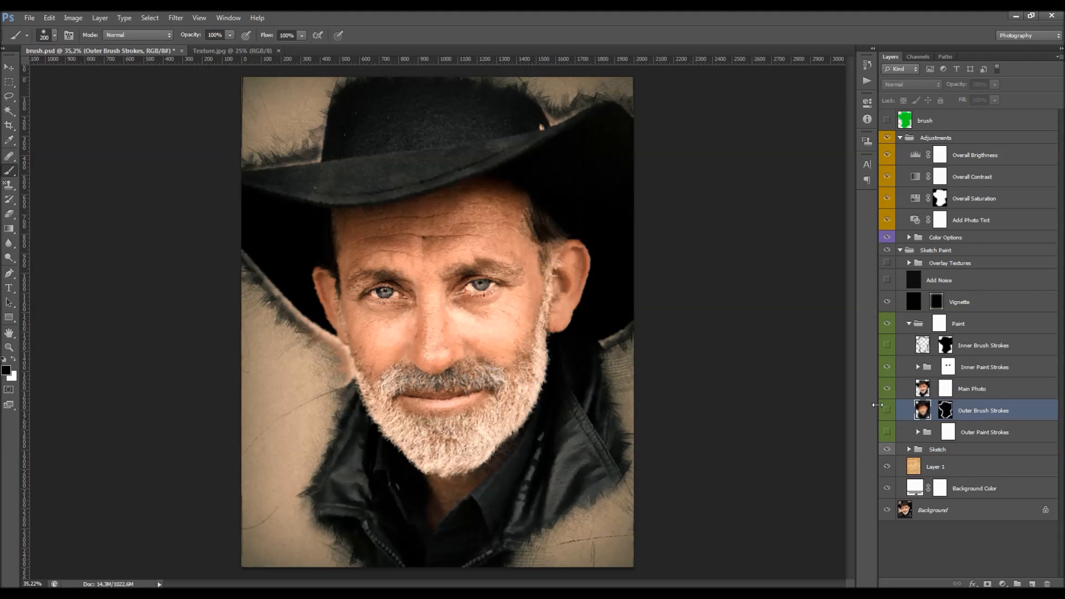
pyautogui.click(989, 437)
pyautogui.click(887, 434)
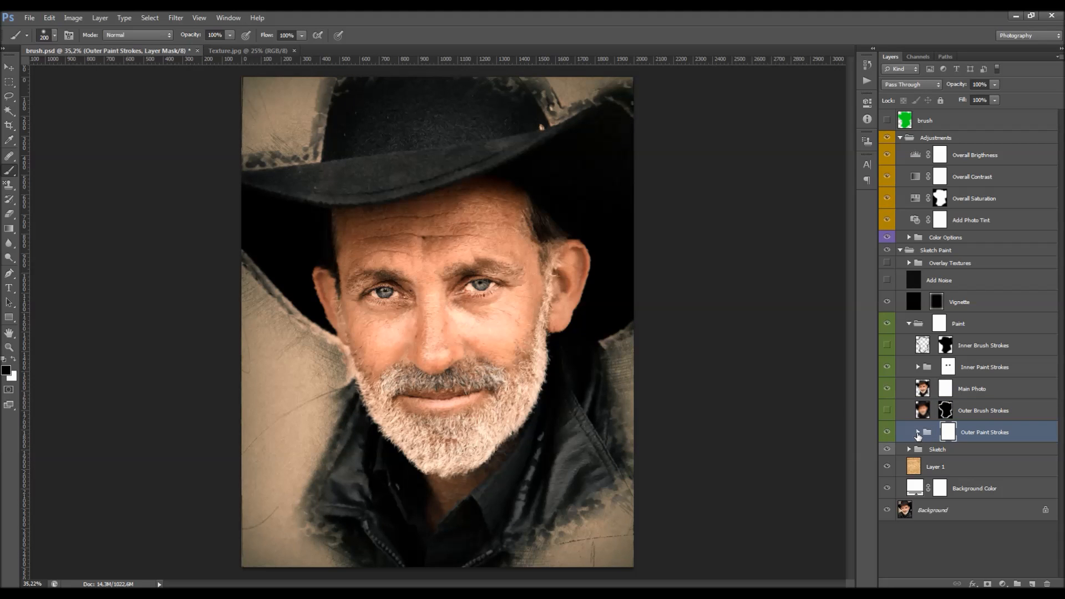
# Shift the SOS_2 layer in the Short Outer Strokes group to reposition its strokes around the portrait
pyautogui.click(918, 432)
pyautogui.click(928, 454)
pyautogui.scroll(-3, 987, 342)
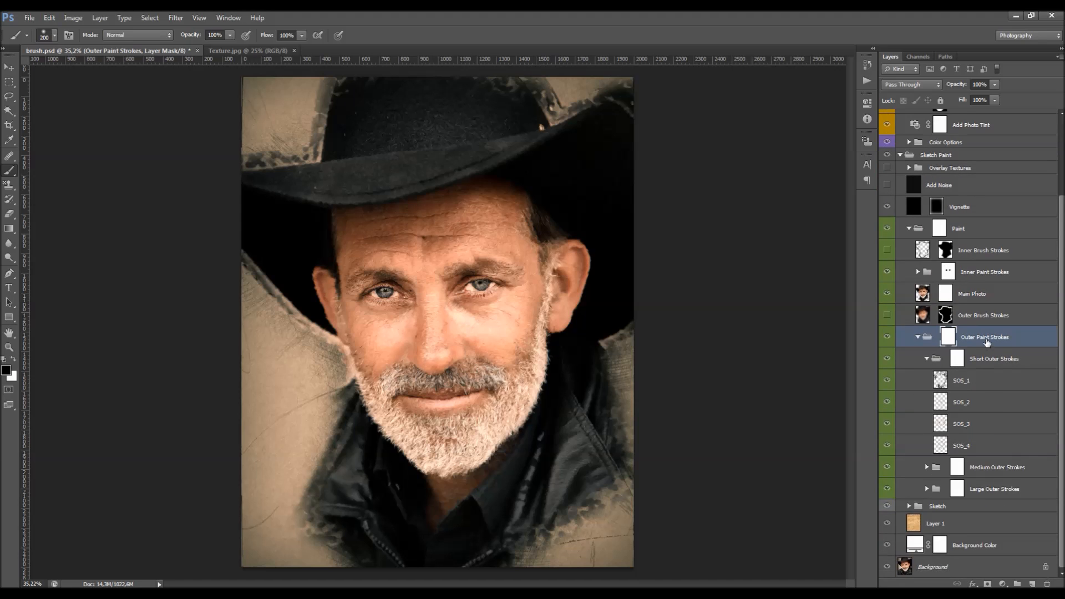
pyautogui.click(981, 405)
pyautogui.press('v')
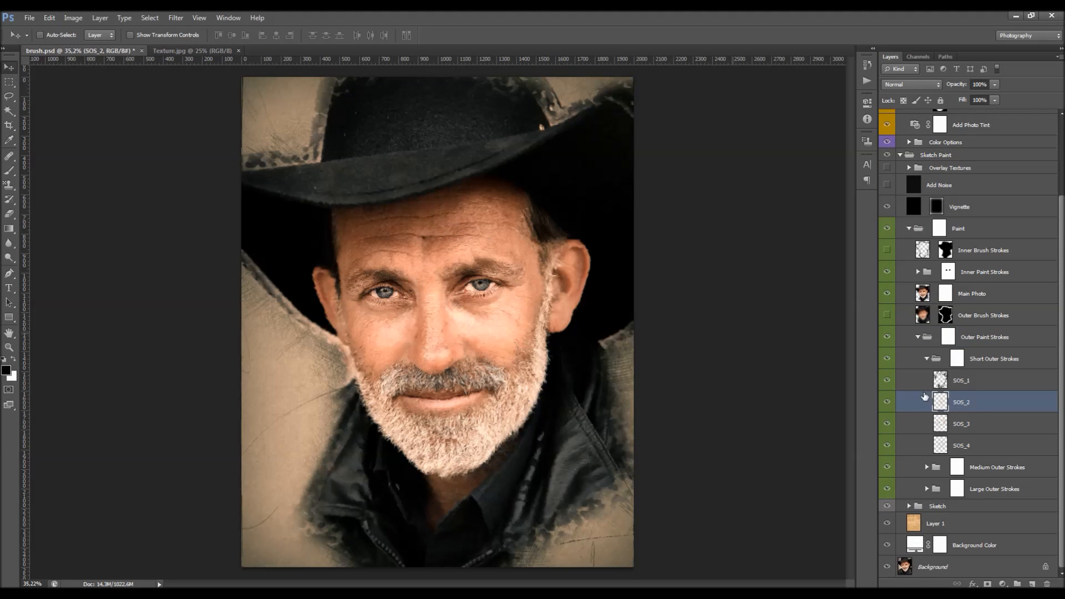
pyautogui.moveTo(397, 269); pyautogui.dragTo(388, 269)
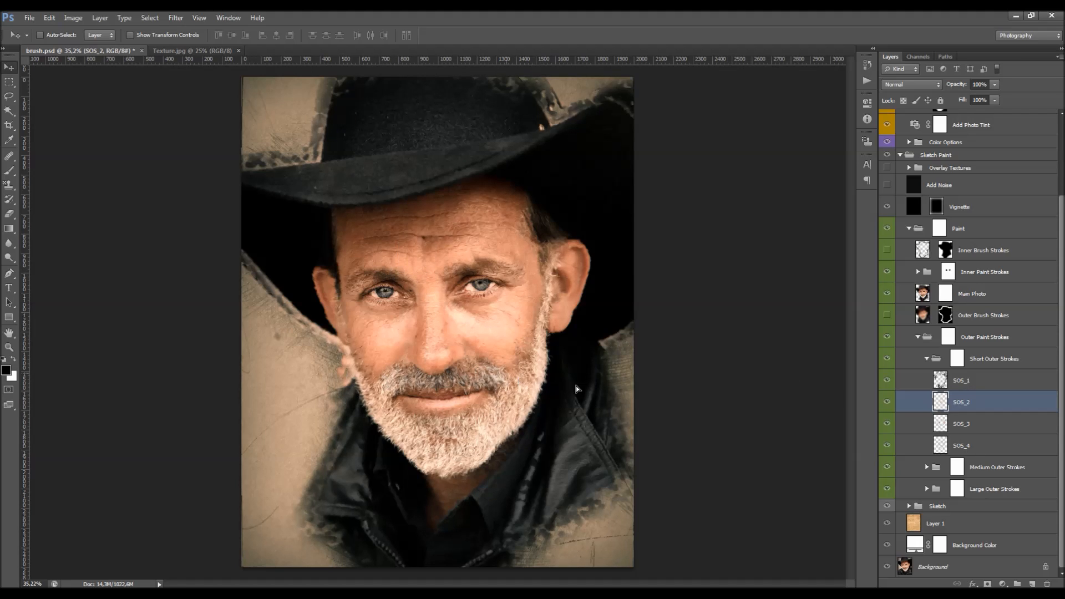
# Move the MOS_1 layer in the Medium Outer Strokes group about 375 px right and 267 px down
pyautogui.click(927, 467)
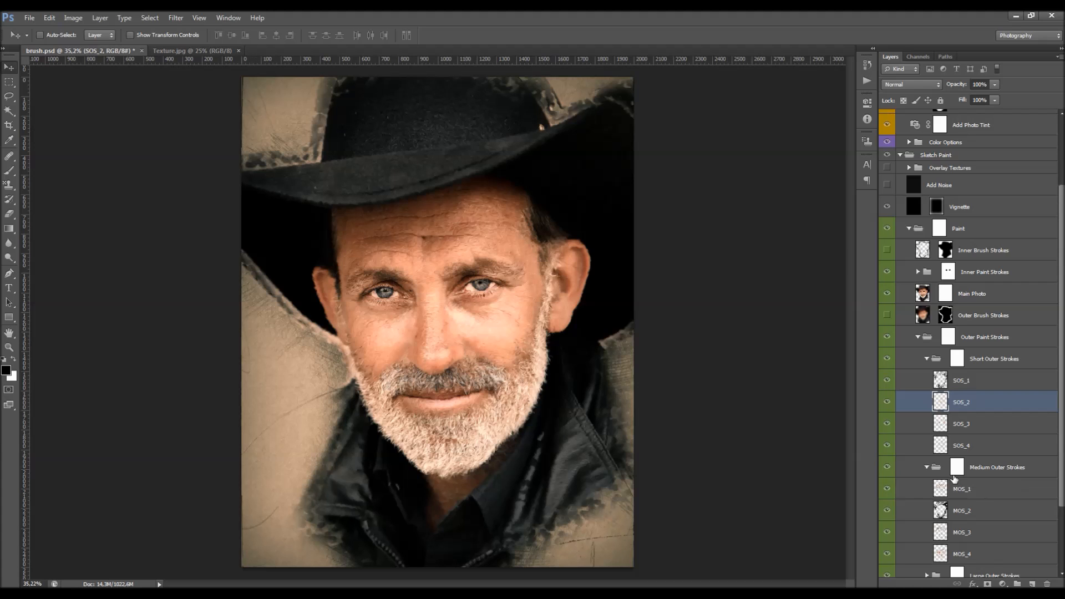
pyautogui.click(956, 484)
pyautogui.moveTo(552, 304); pyautogui.dragTo(544, 307)
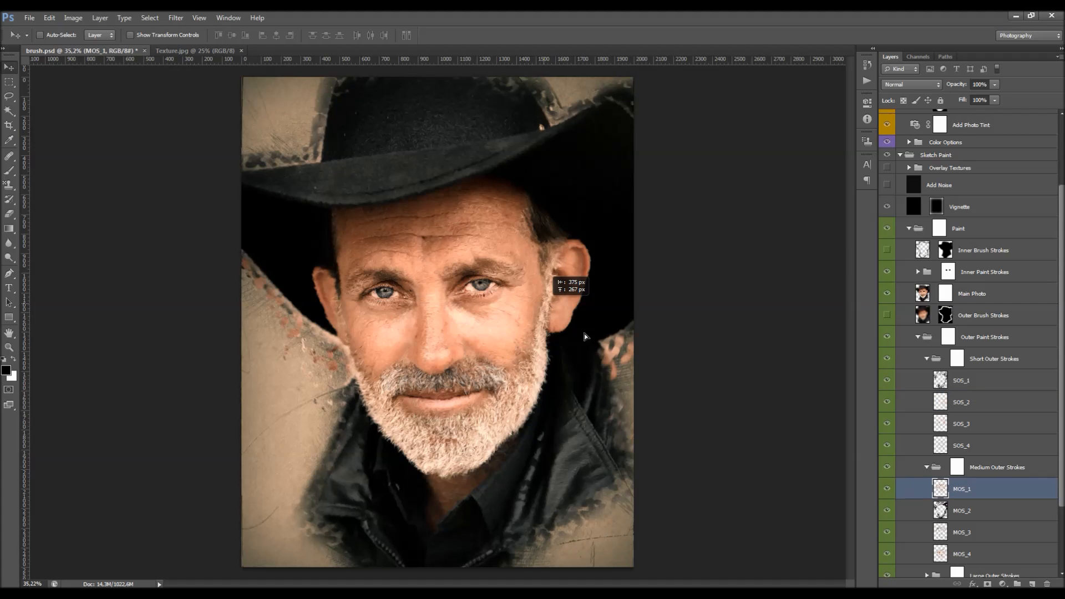
pyautogui.moveTo(583, 336); pyautogui.dragTo(583, 336)
# Hide the outer stroke layers MOS_3, MOS_4, LOS_1, LOS_2, SOS_2 and SOS_3
pyautogui.scroll(-3, 949, 467)
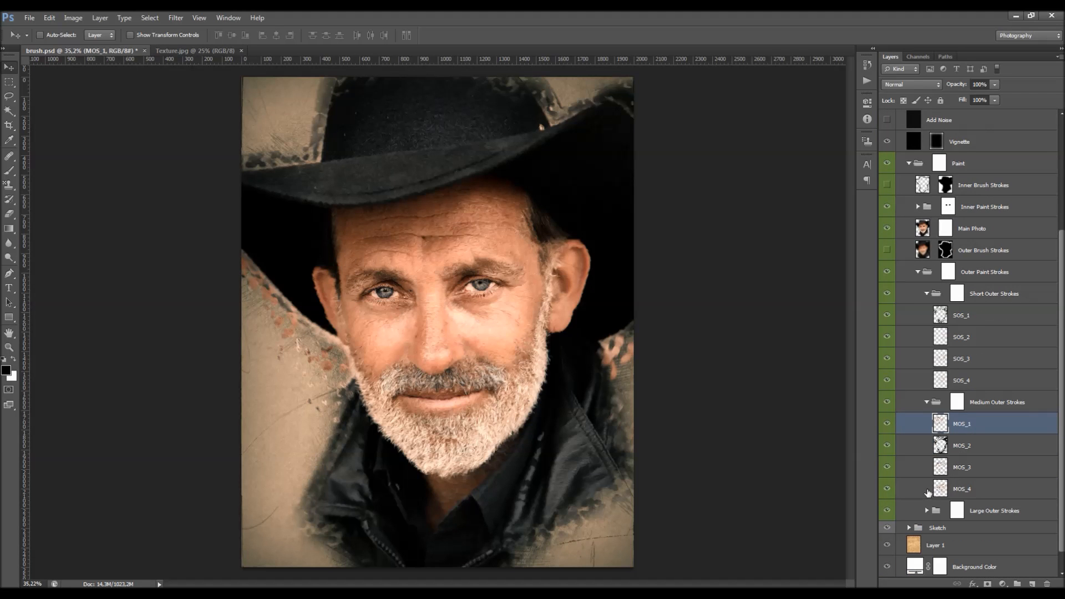
pyautogui.moveTo(888, 488); pyautogui.dragTo(887, 467)
pyautogui.click(927, 511)
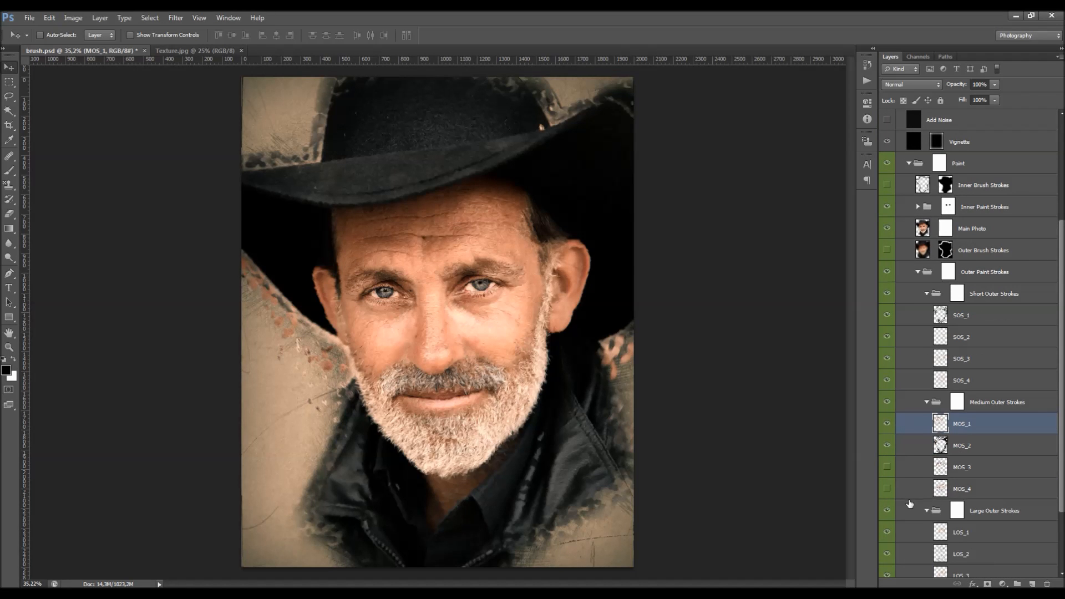
pyautogui.scroll(-3, 910, 502)
pyautogui.moveTo(887, 446); pyautogui.dragTo(891, 476)
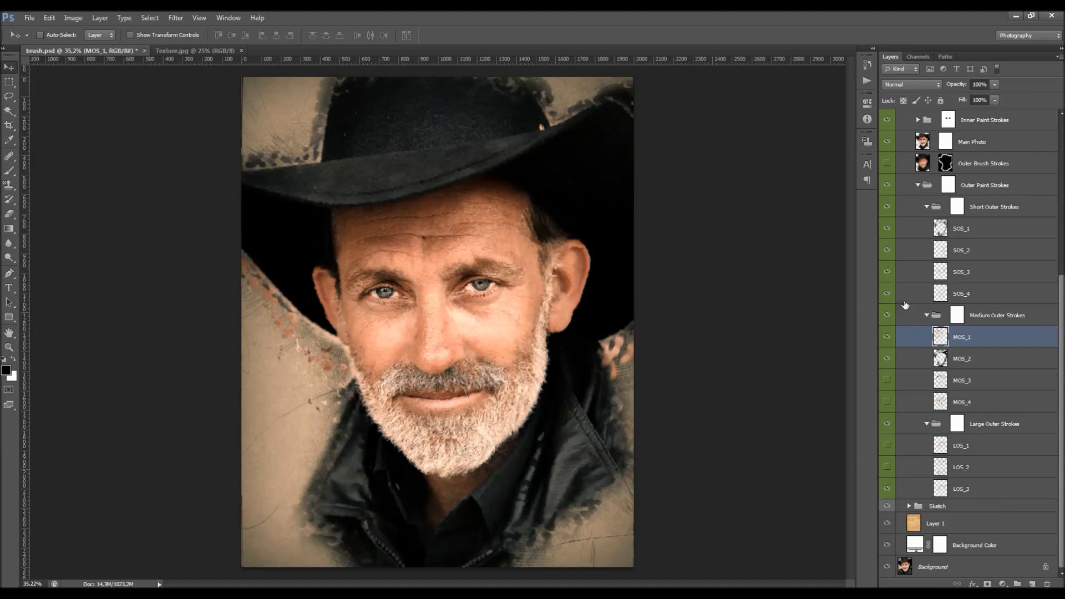
pyautogui.moveTo(886, 258); pyautogui.dragTo(893, 282)
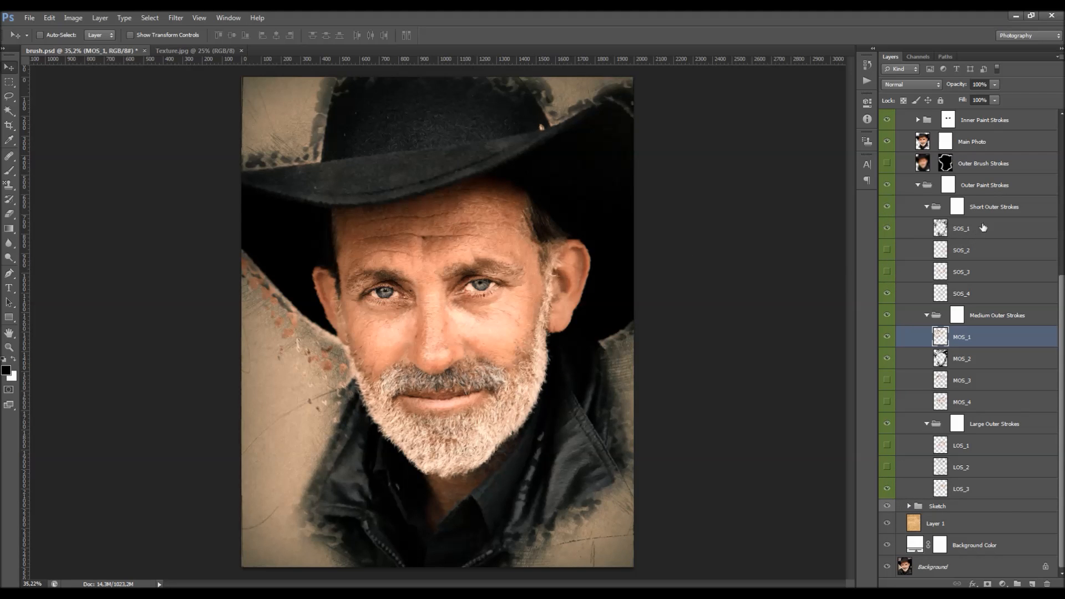
# Hide the Outer Paint Strokes group and collapse it
pyautogui.click(990, 189)
pyautogui.click(887, 184)
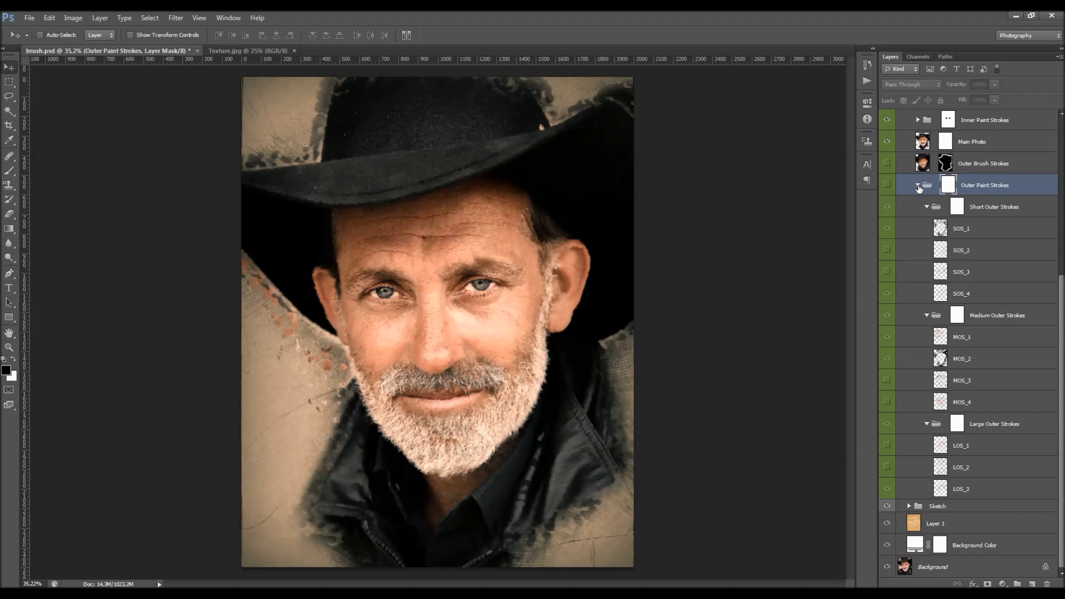
pyautogui.click(918, 187)
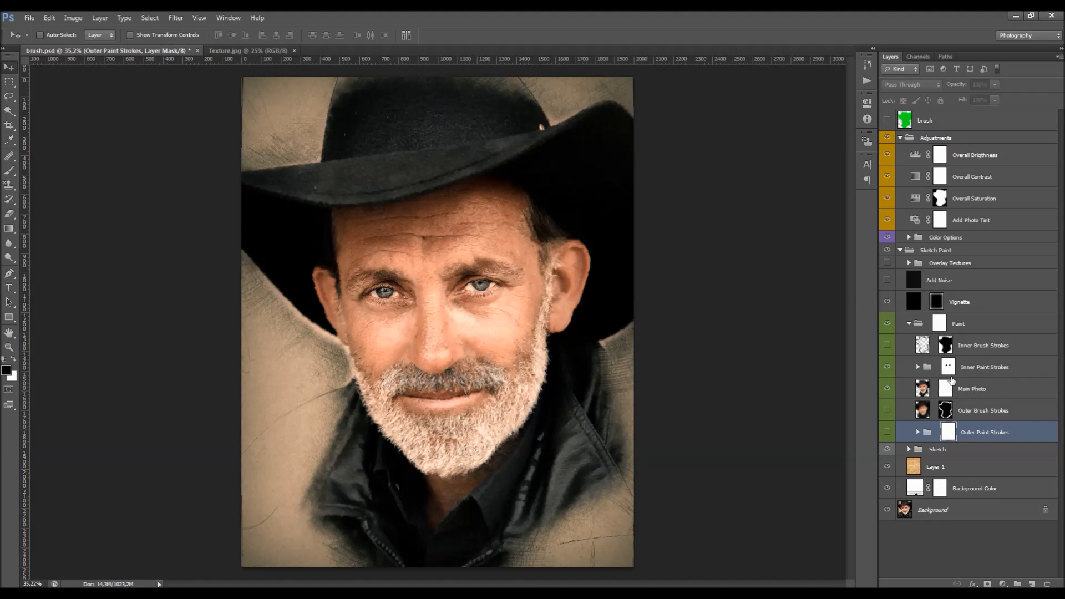
# Target the Paint group's mask and choose the 200 px textured brush preset for the Brush tool
pyautogui.click(939, 323)
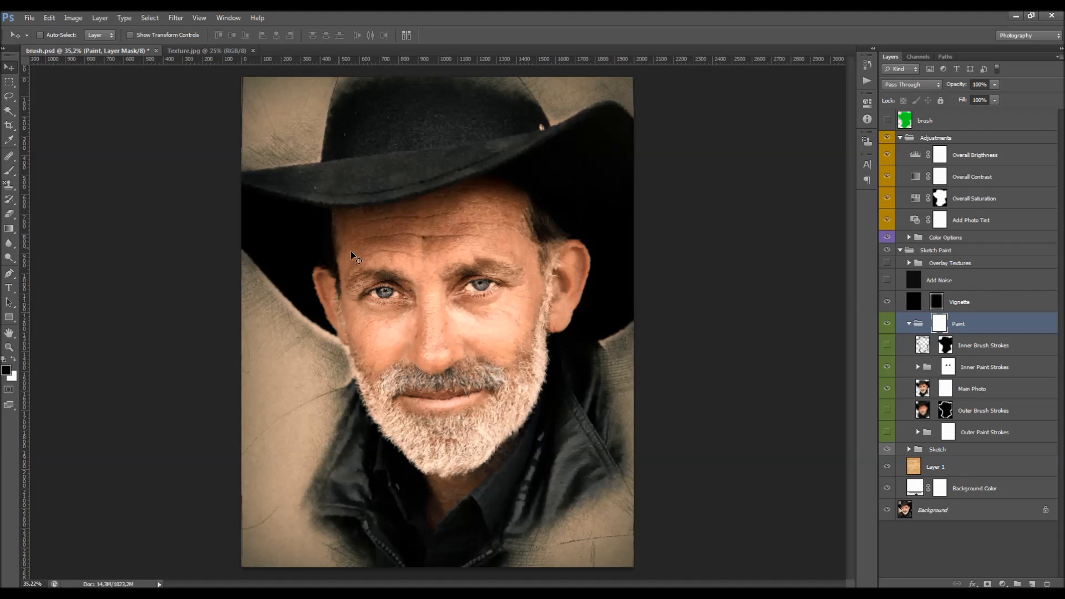
pyautogui.click(9, 171)
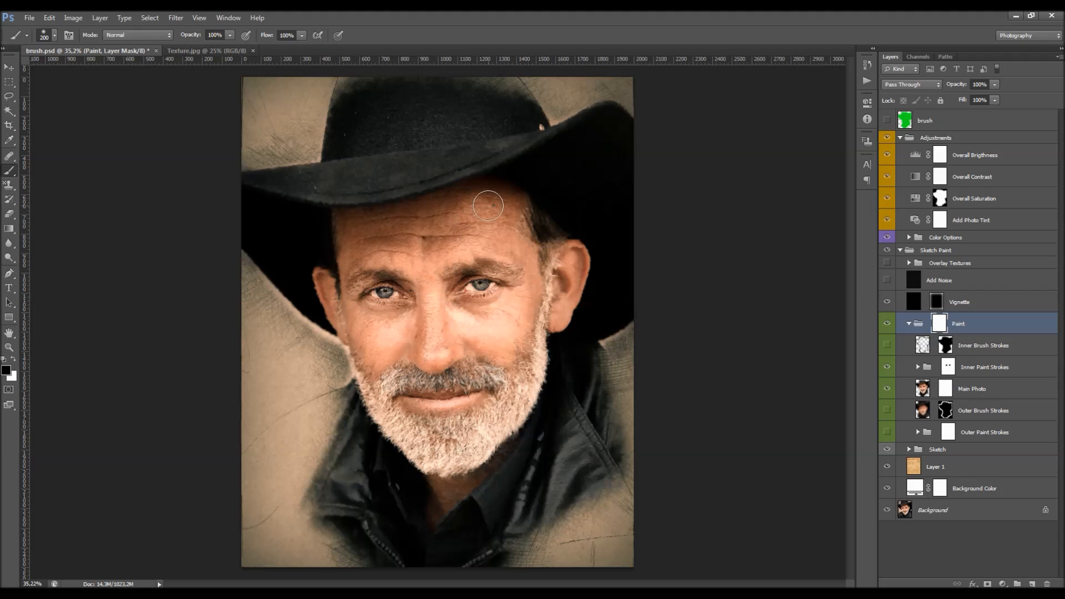
pyautogui.rightClick(491, 205)
pyautogui.scroll(-3, 579, 302)
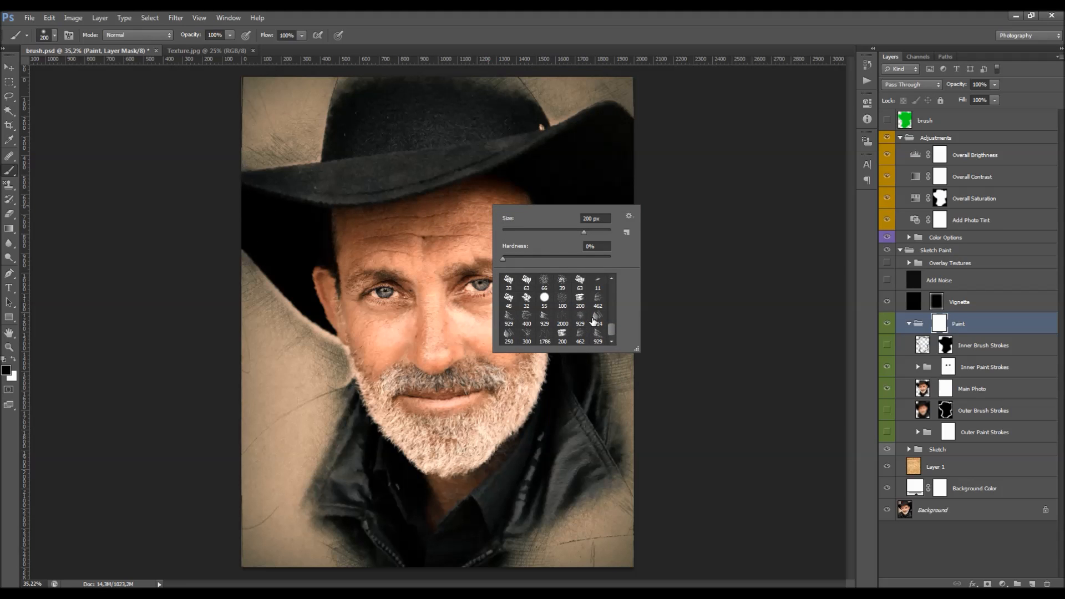
pyautogui.rightClick(580, 303)
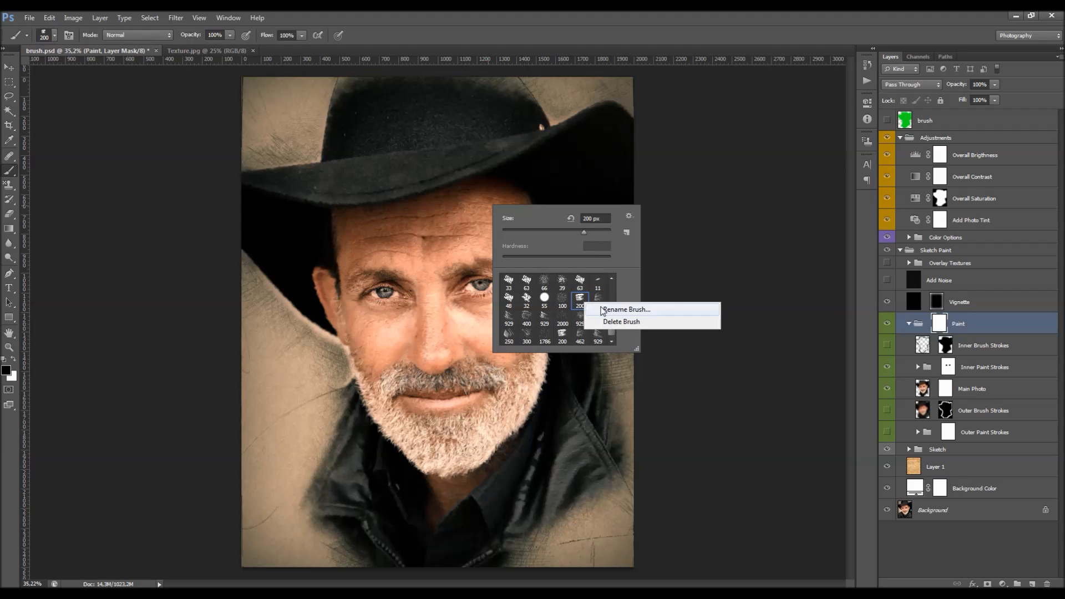
pyautogui.click(598, 308)
pyautogui.click(653, 228)
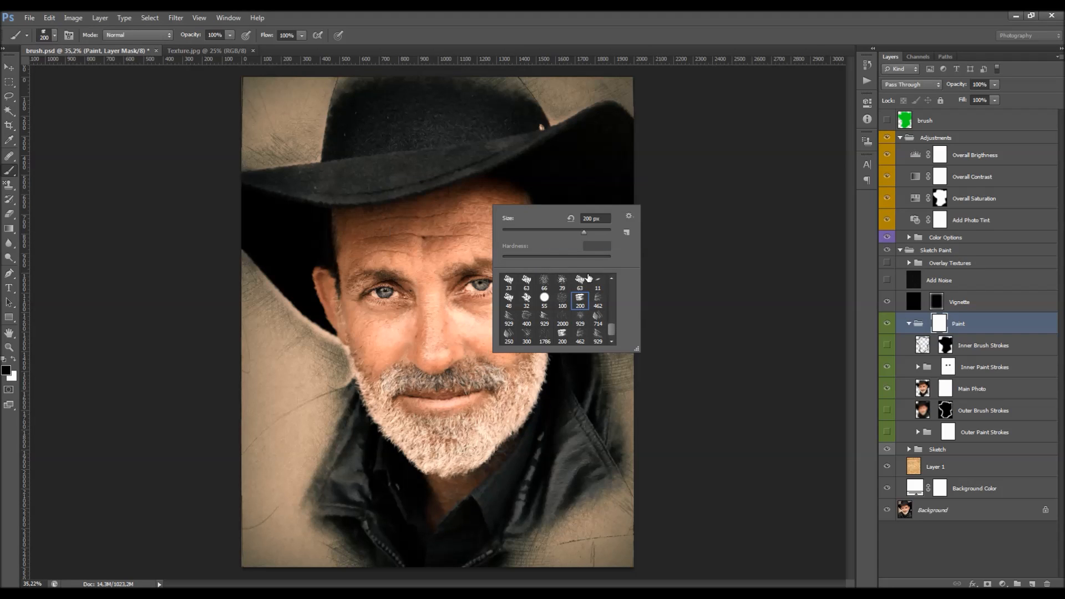
pyautogui.doubleClick(584, 299)
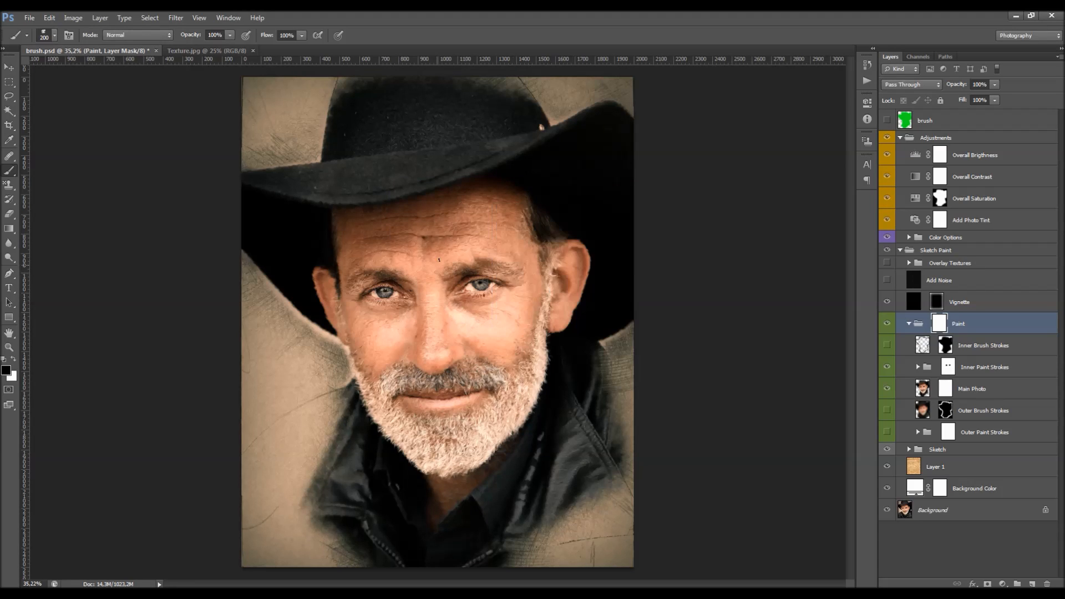
# Try painting black at full opacity on the Paint group's mask over the hat brim and forehead, and undo the strokes
pyautogui.click(189, 35)
pyautogui.press('Return')
pyautogui.moveTo(320, 359); pyautogui.dragTo(282, 307)
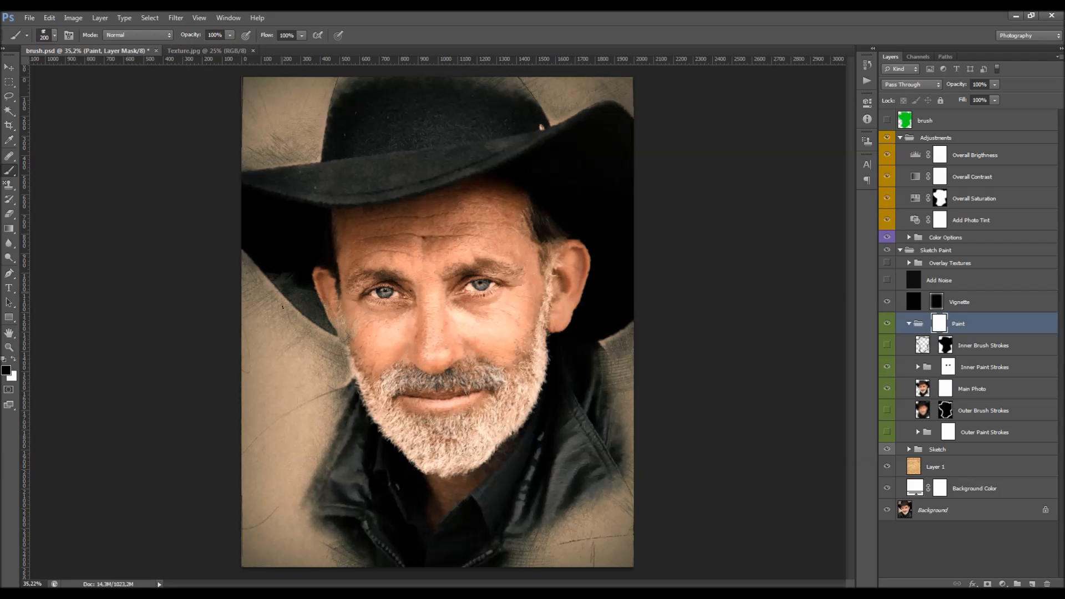
pyautogui.moveTo(241, 208)
pyautogui.mouseDown()
pyautogui.moveTo(232, 264)
pyautogui.moveTo(273, 282)
pyautogui.moveTo(251, 262)
pyautogui.moveTo(267, 170)
pyautogui.moveTo(372, 169)
pyautogui.moveTo(357, 178)
pyautogui.moveTo(367, 233)
pyautogui.moveTo(349, 297)
pyautogui.moveTo(386, 322)
pyautogui.moveTo(388, 265)
pyautogui.moveTo(371, 322)
pyautogui.mouseUp()
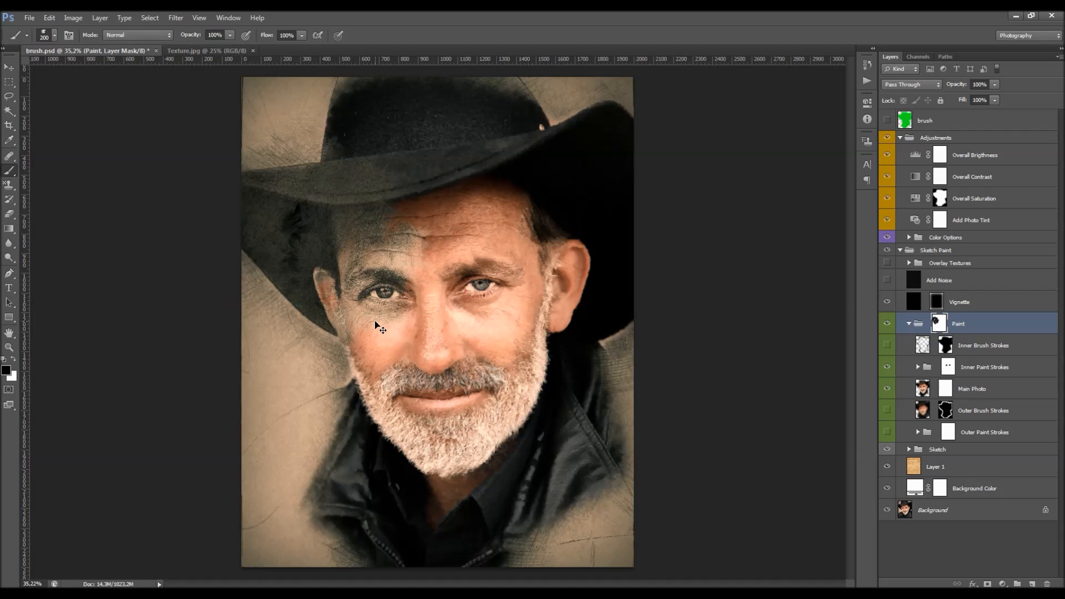
pyautogui.hotkey('ctrl', 'z')
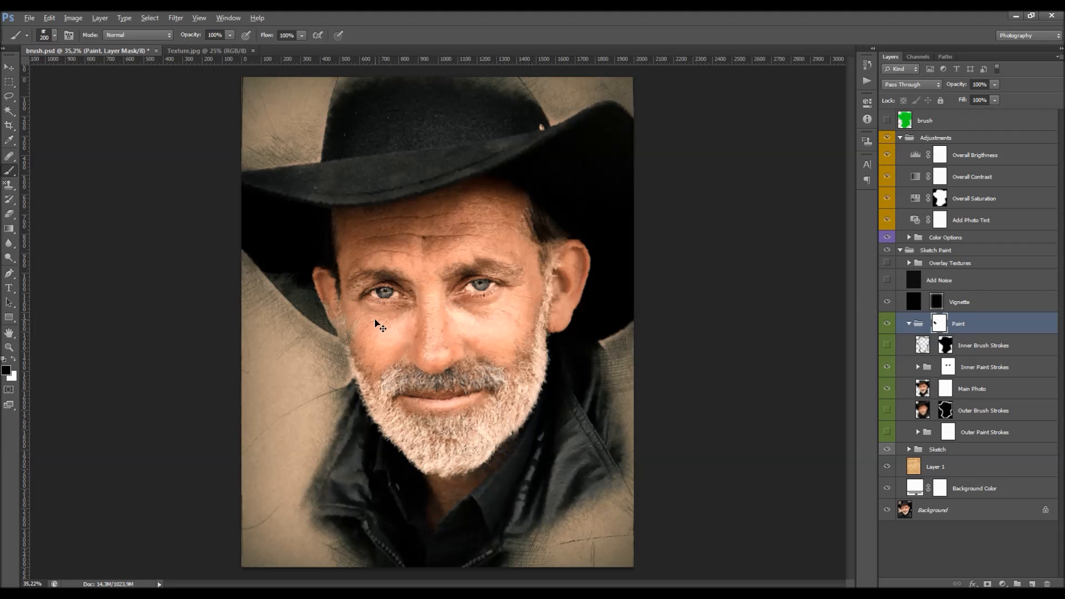
pyautogui.keyDown('ctrl'); pyautogui.click(375, 324); pyautogui.keyUp('ctrl')
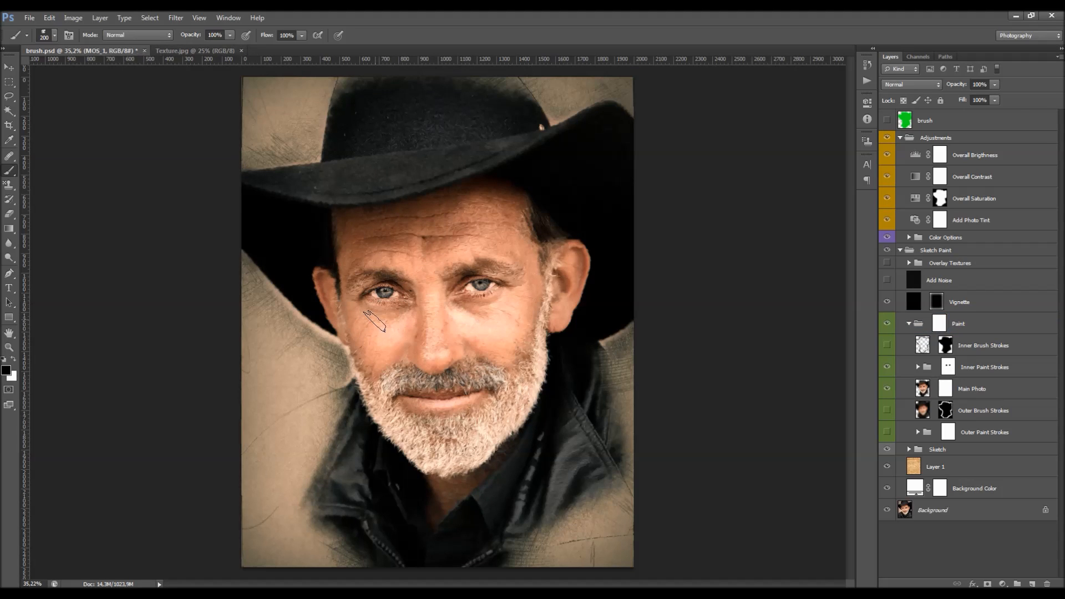
# Paint black at 50% brush opacity on the Paint group's mask, covering the left half of the hat, face and jacket
pyautogui.click(937, 302)
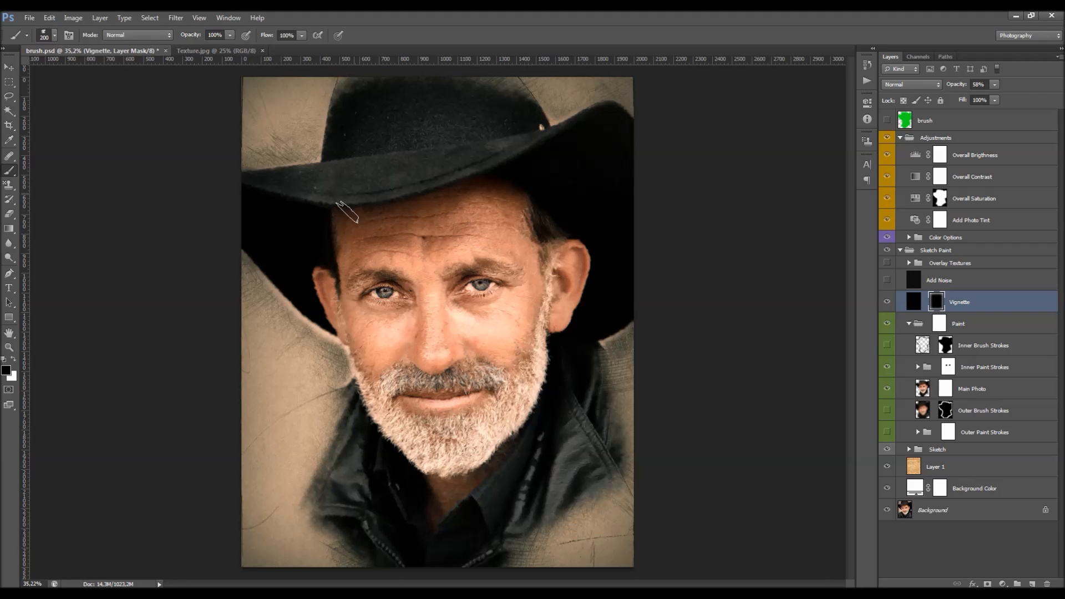
pyautogui.click(934, 324)
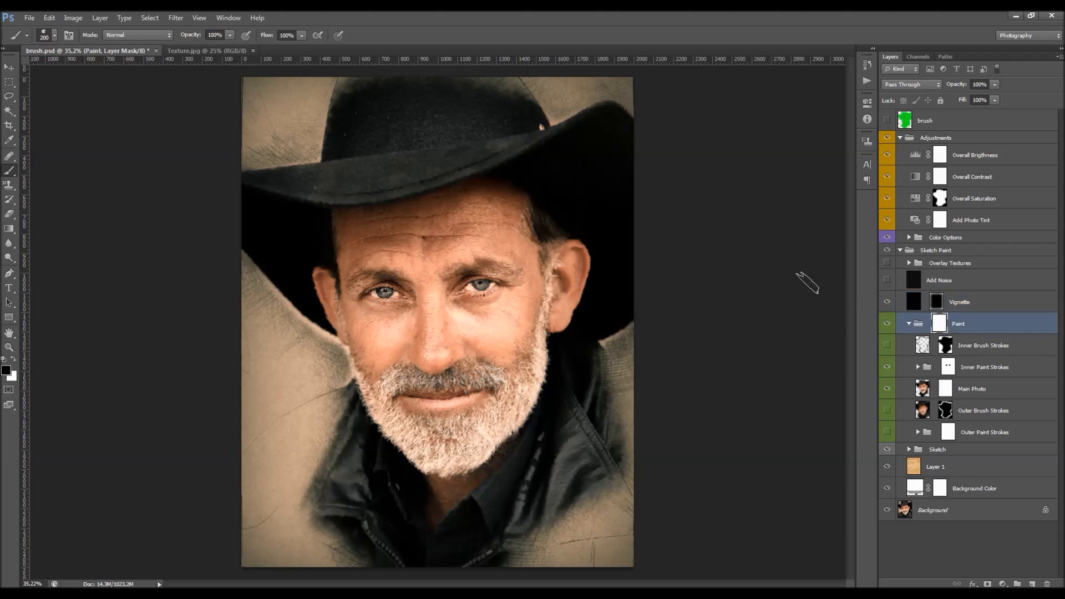
pyautogui.click(215, 35)
pyautogui.write('50')
pyautogui.press('Return')
pyautogui.moveTo(250, 206)
pyautogui.mouseDown()
pyautogui.moveTo(256, 244)
pyautogui.moveTo(270, 248)
pyautogui.moveTo(286, 291)
pyautogui.moveTo(342, 359)
pyautogui.moveTo(358, 439)
pyautogui.moveTo(326, 515)
pyautogui.moveTo(322, 504)
pyautogui.mouseUp()
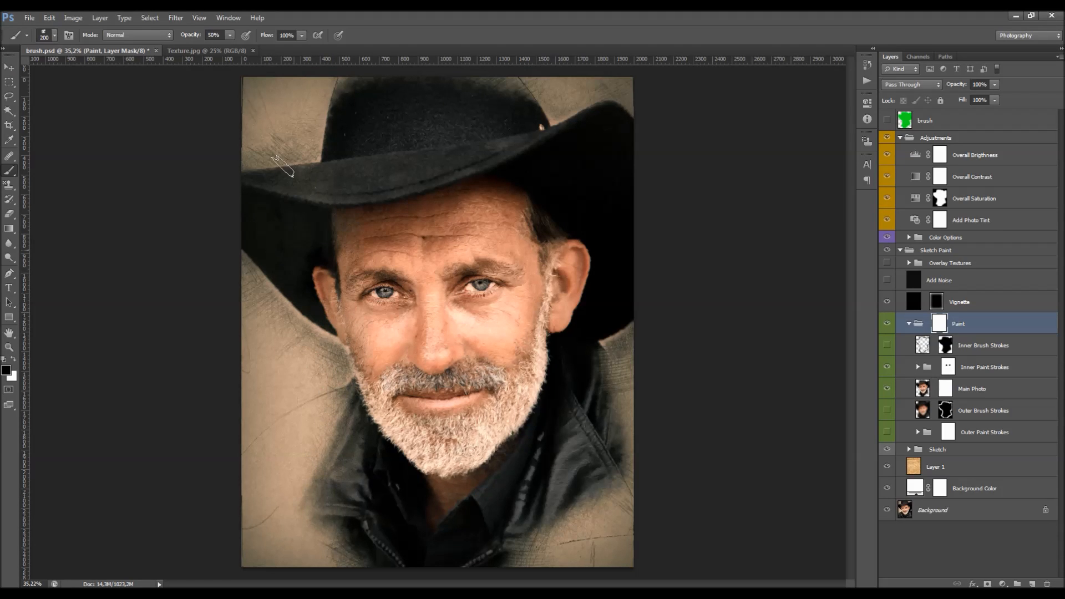
pyautogui.moveTo(333, 159)
pyautogui.mouseDown()
pyautogui.moveTo(379, 171)
pyautogui.moveTo(337, 211)
pyautogui.moveTo(351, 244)
pyautogui.mouseUp()
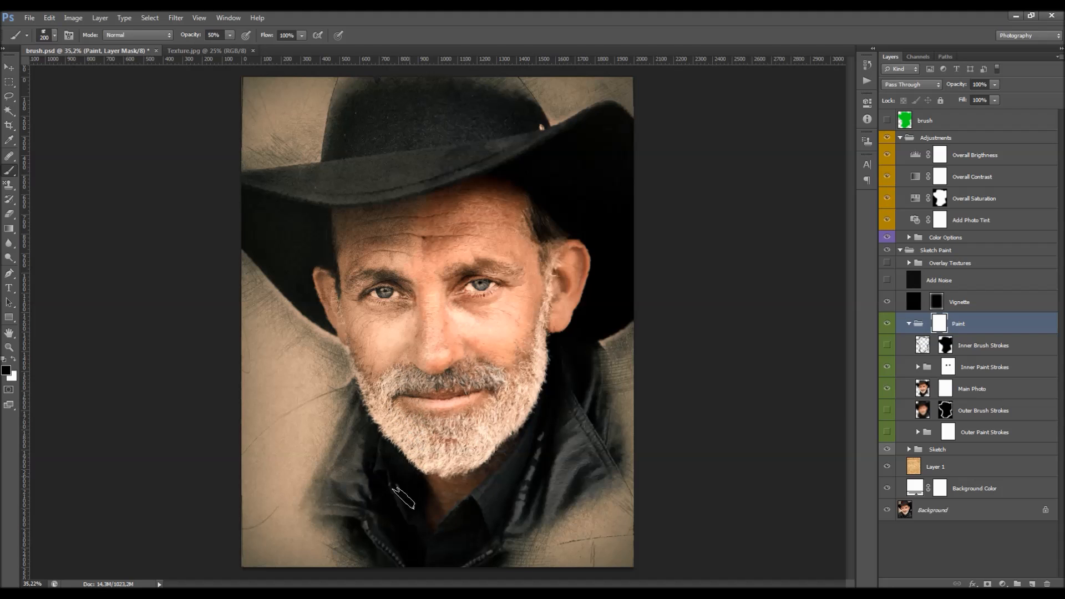
pyautogui.moveTo(358, 460)
pyautogui.mouseDown()
pyautogui.moveTo(344, 418)
pyautogui.moveTo(325, 569)
pyautogui.mouseUp()
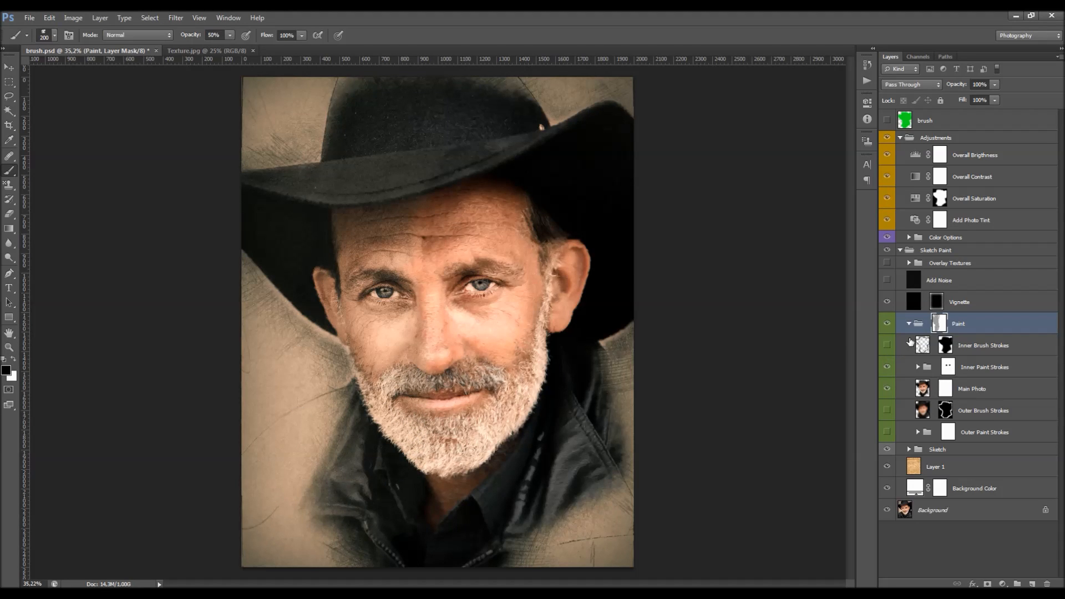
# Display the Paint group's mask alone, paint its left portion solid black at 100% brush opacity, and return to the image view
pyautogui.keyDown('alt'); pyautogui.click(939, 324); pyautogui.keyUp('alt')
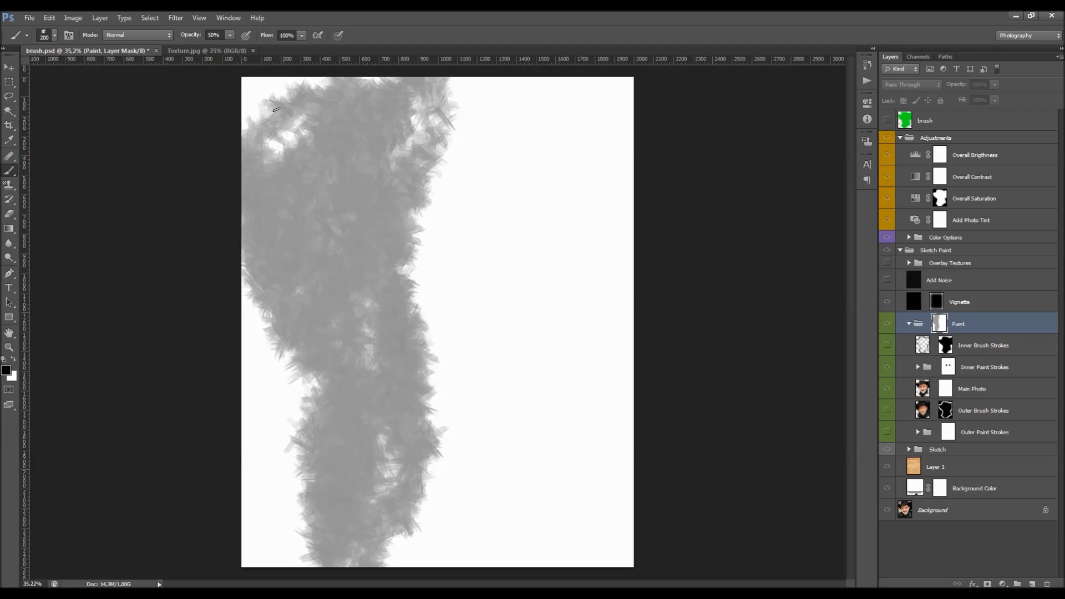
pyautogui.moveTo(184, 34); pyautogui.dragTo(341, 35)
pyautogui.moveTo(390, 71)
pyautogui.mouseDown()
pyautogui.moveTo(348, 282)
pyautogui.moveTo(366, 413)
pyautogui.moveTo(334, 493)
pyautogui.moveTo(331, 569)
pyautogui.moveTo(322, 496)
pyautogui.moveTo(313, 512)
pyautogui.moveTo(263, 516)
pyautogui.moveTo(291, 417)
pyautogui.moveTo(314, 450)
pyautogui.moveTo(341, 386)
pyautogui.moveTo(343, 438)
pyautogui.moveTo(327, 283)
pyautogui.moveTo(323, 313)
pyautogui.moveTo(286, 286)
pyautogui.moveTo(275, 203)
pyautogui.moveTo(242, 288)
pyautogui.moveTo(236, 183)
pyautogui.moveTo(248, 110)
pyautogui.moveTo(272, 123)
pyautogui.moveTo(308, 223)
pyautogui.moveTo(328, 208)
pyautogui.moveTo(324, 158)
pyautogui.moveTo(355, 89)
pyautogui.moveTo(334, 78)
pyautogui.moveTo(348, 83)
pyautogui.mouseUp()
pyautogui.moveTo(347, 91)
pyautogui.mouseDown()
pyautogui.moveTo(358, 142)
pyautogui.moveTo(341, 222)
pyautogui.moveTo(268, 244)
pyautogui.mouseUp()
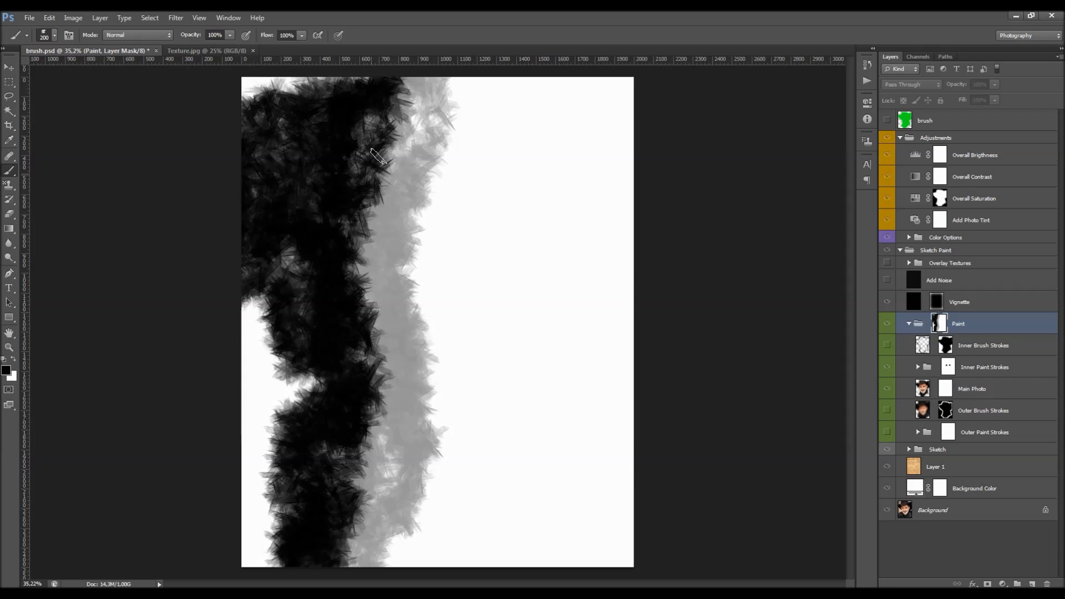
pyautogui.moveTo(388, 89)
pyautogui.mouseDown()
pyautogui.moveTo(350, 86)
pyautogui.moveTo(253, 111)
pyautogui.moveTo(272, 330)
pyautogui.moveTo(258, 425)
pyautogui.mouseUp()
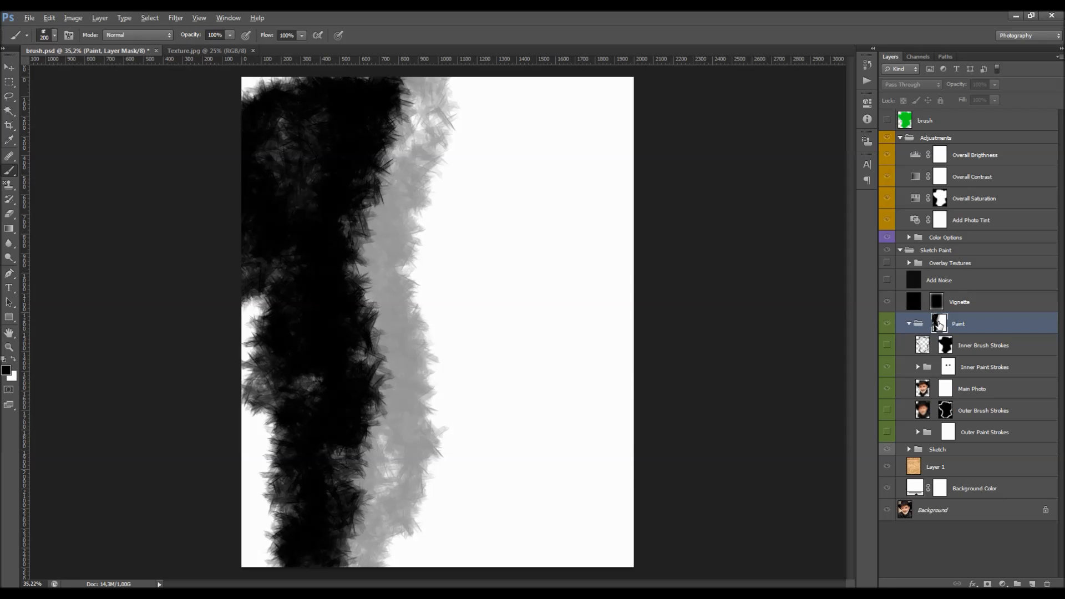
pyautogui.keyDown('alt'); pyautogui.click(939, 325); pyautogui.keyUp('alt')
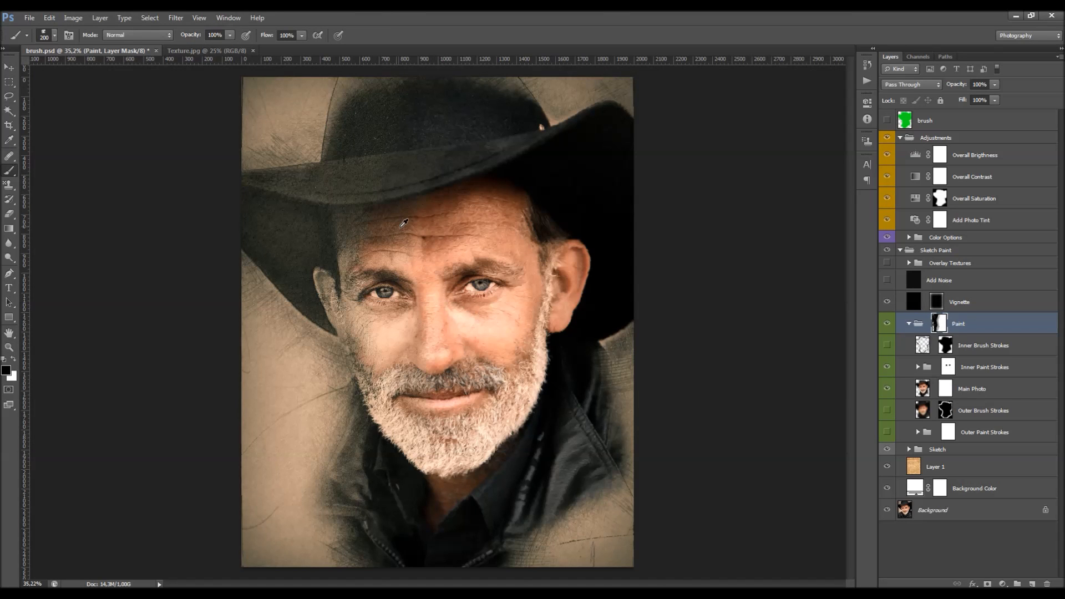
# Refine the Paint group's mask around the left forehead and eye, finishing with black and 100% brush opacity
pyautogui.scroll(1, 405, 219)
pyautogui.press('alt')
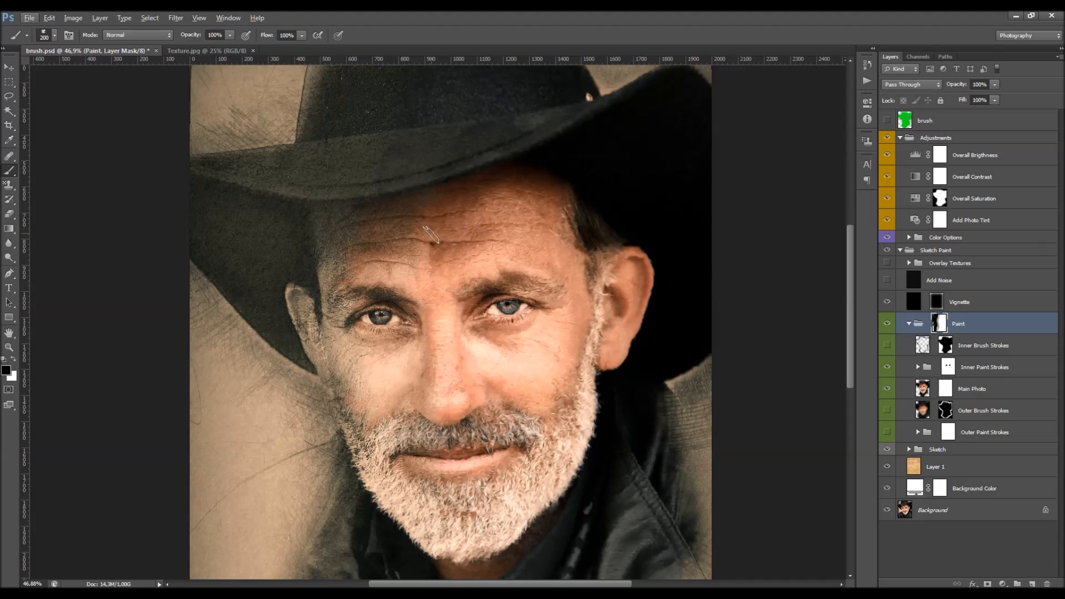
pyautogui.scroll(-1, 405, 228)
pyautogui.click(14, 360)
pyautogui.moveTo(192, 35); pyautogui.dragTo(167, 40)
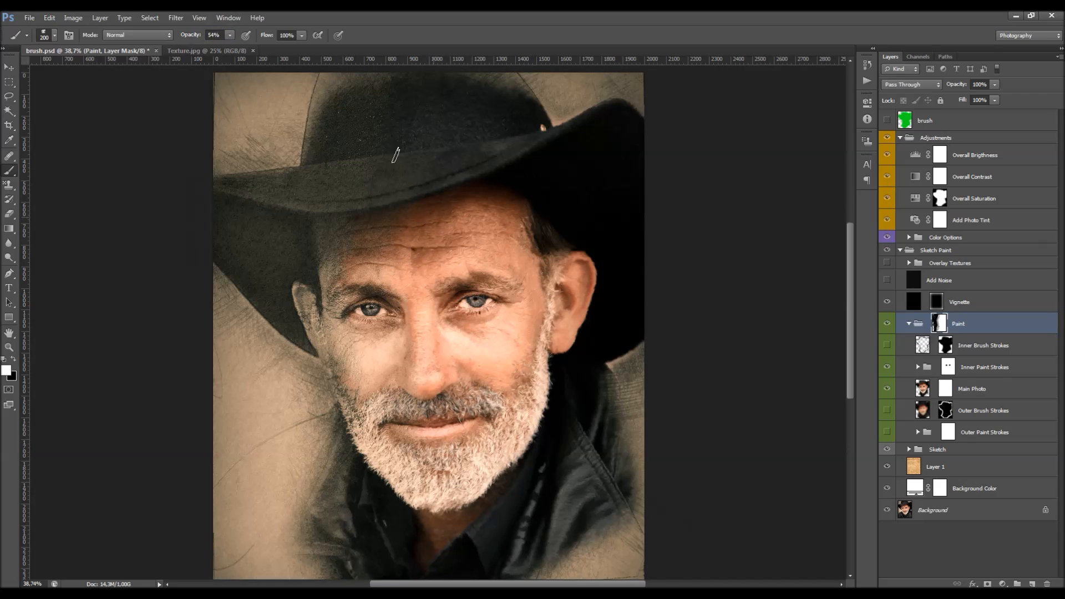
pyautogui.scroll(-1, 444, 244)
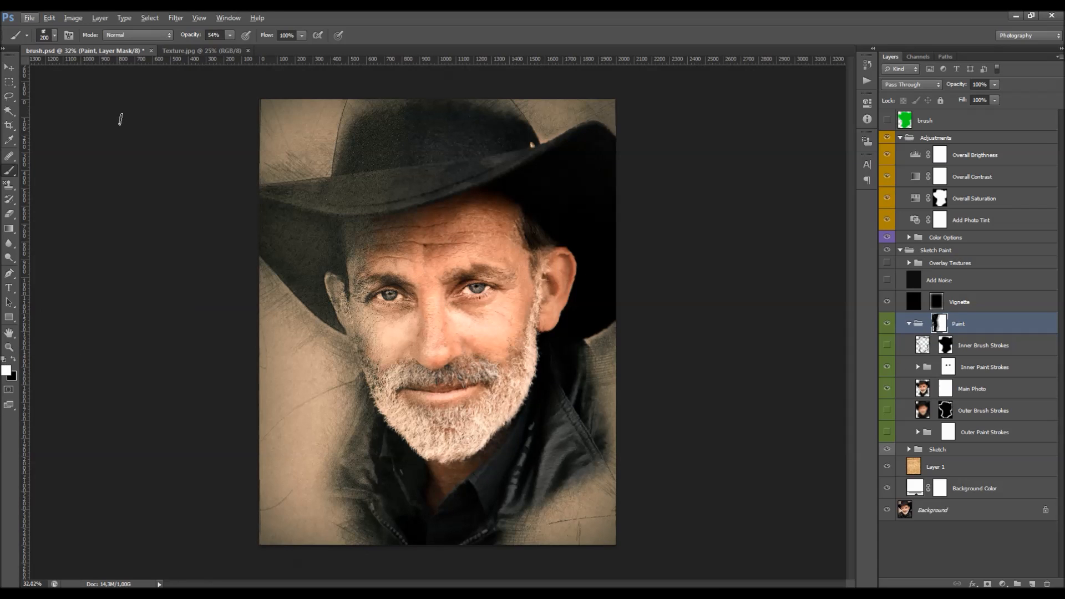
pyautogui.press('0')
pyautogui.moveTo(317, 270)
pyautogui.mouseDown()
pyautogui.moveTo(291, 190)
pyautogui.moveTo(268, 285)
pyautogui.moveTo(318, 225)
pyautogui.moveTo(360, 217)
pyautogui.moveTo(380, 329)
pyautogui.mouseUp()
pyautogui.scroll(1, 390, 326)
pyautogui.press('x')
pyautogui.press('4')
pyautogui.press('5')
pyautogui.press('0')
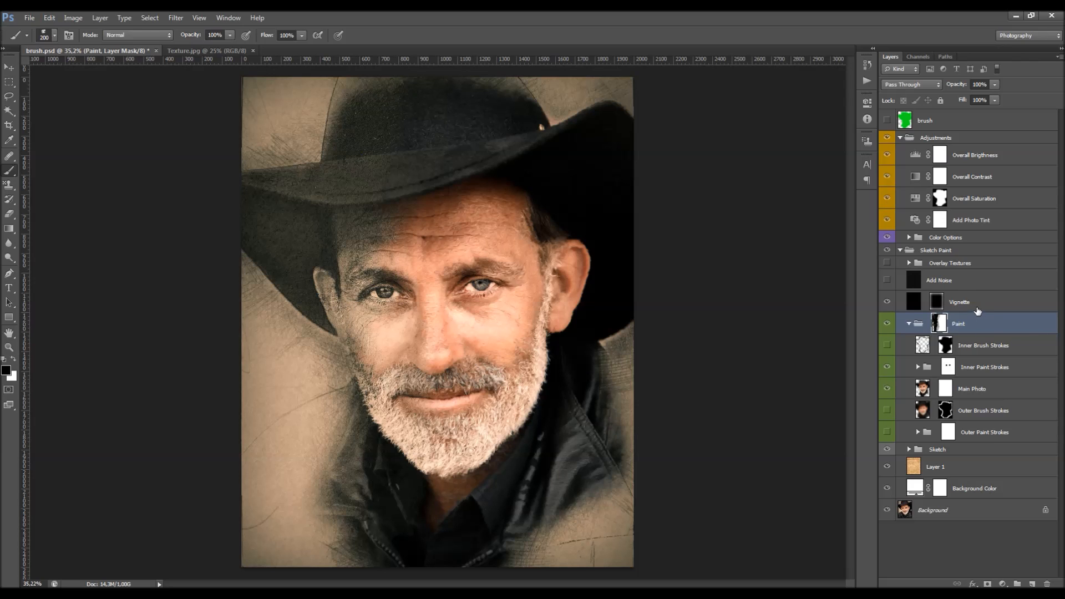
# Turn on the Add Noise layer and try adjusting its opacity
pyautogui.click(956, 281)
pyautogui.click(888, 280)
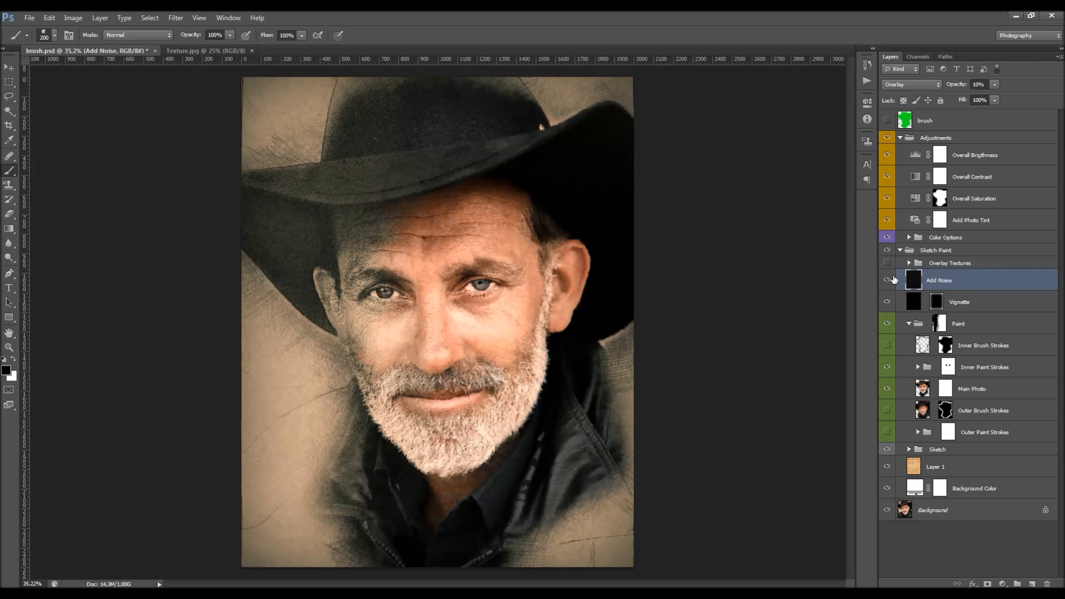
pyautogui.press('v')
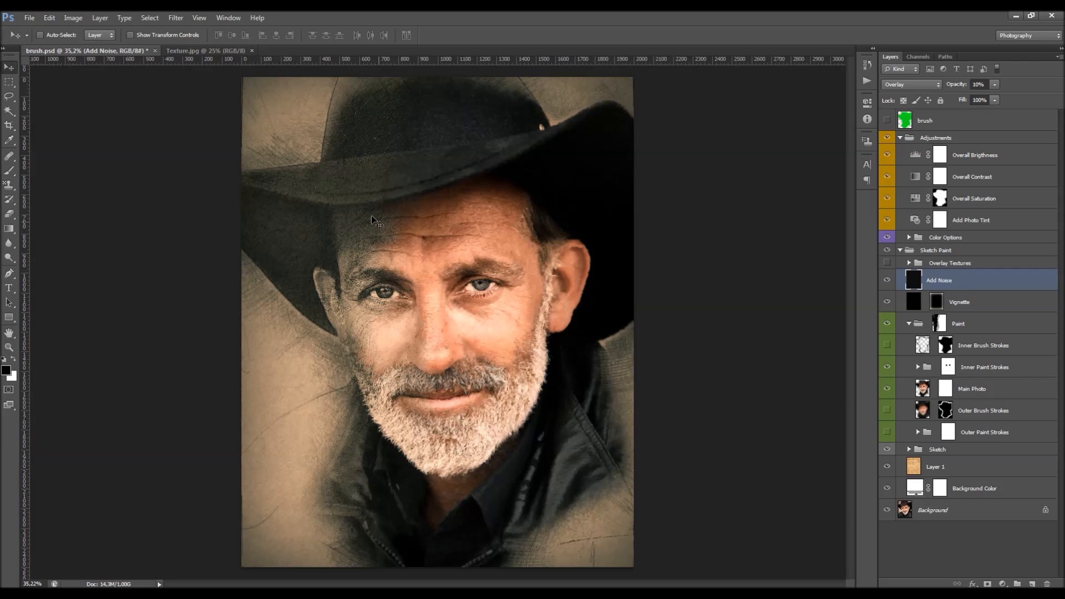
pyautogui.moveTo(950, 89)
pyautogui.mouseDown()
pyautogui.moveTo(975, 94)
pyautogui.moveTo(952, 96)
pyautogui.mouseUp()
# Turn on and expand the Overlay Textures group, and test the Paper Texture layer's opacity
pyautogui.click(935, 264)
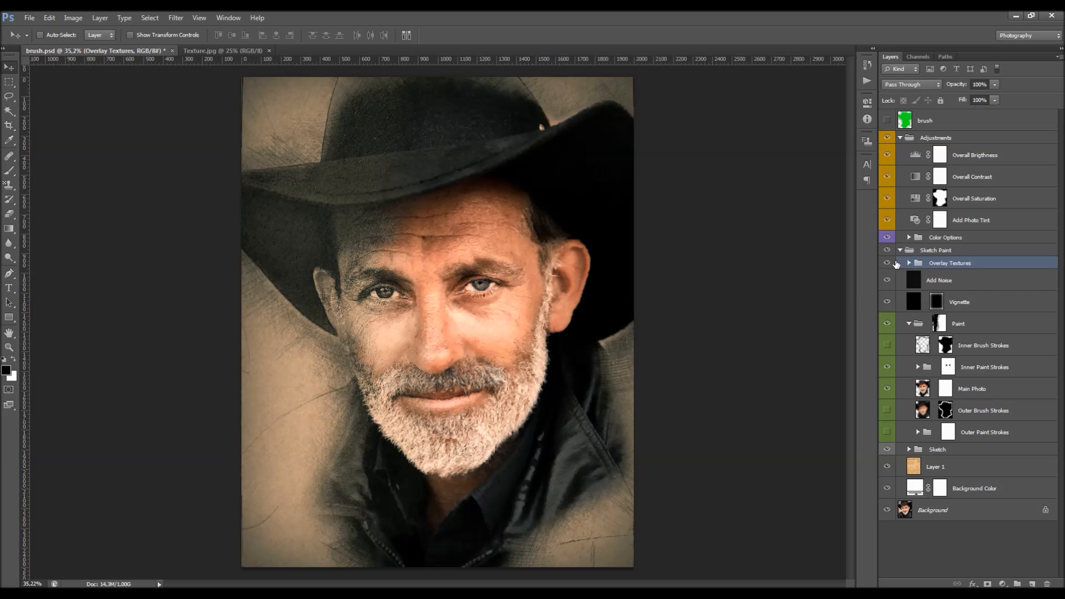
pyautogui.click(910, 265)
pyautogui.click(955, 323)
pyautogui.moveTo(960, 86); pyautogui.dragTo(825, 114)
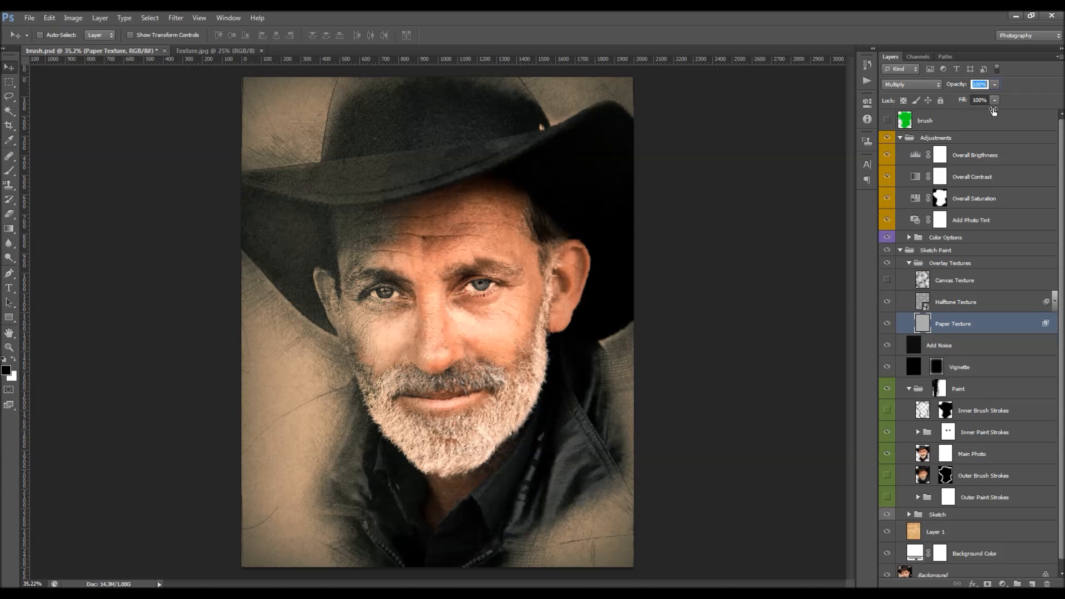
pyautogui.moveTo(993, 111); pyautogui.dragTo(959, 86)
# Select the Halftone Texture layer and examine its effect on the face at 100% zoom by toggling its visibility
pyautogui.click(979, 302)
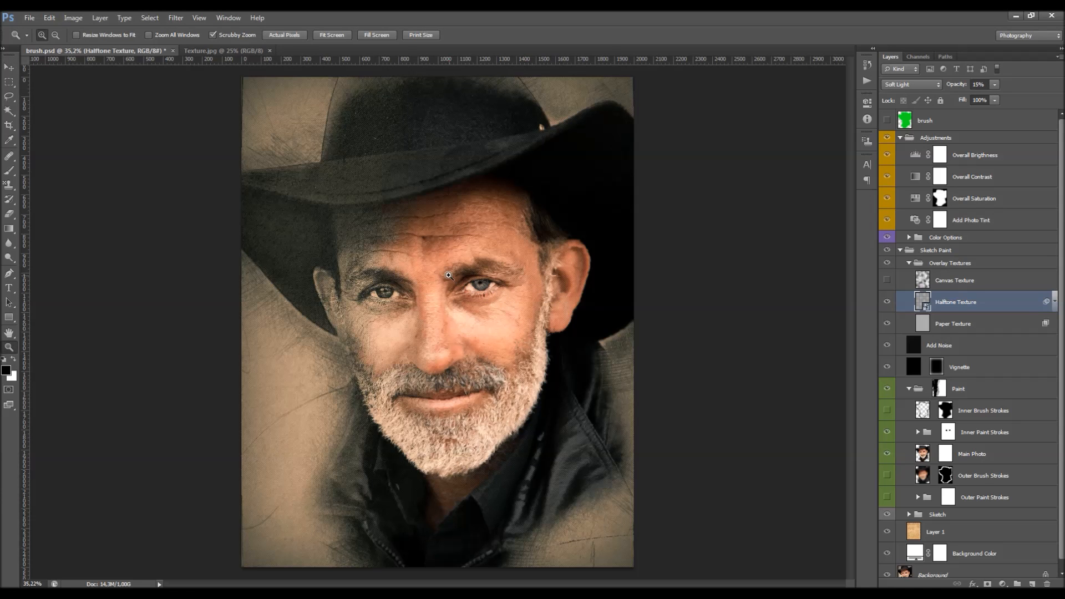
pyautogui.rightClick(469, 293)
pyautogui.click(428, 289)
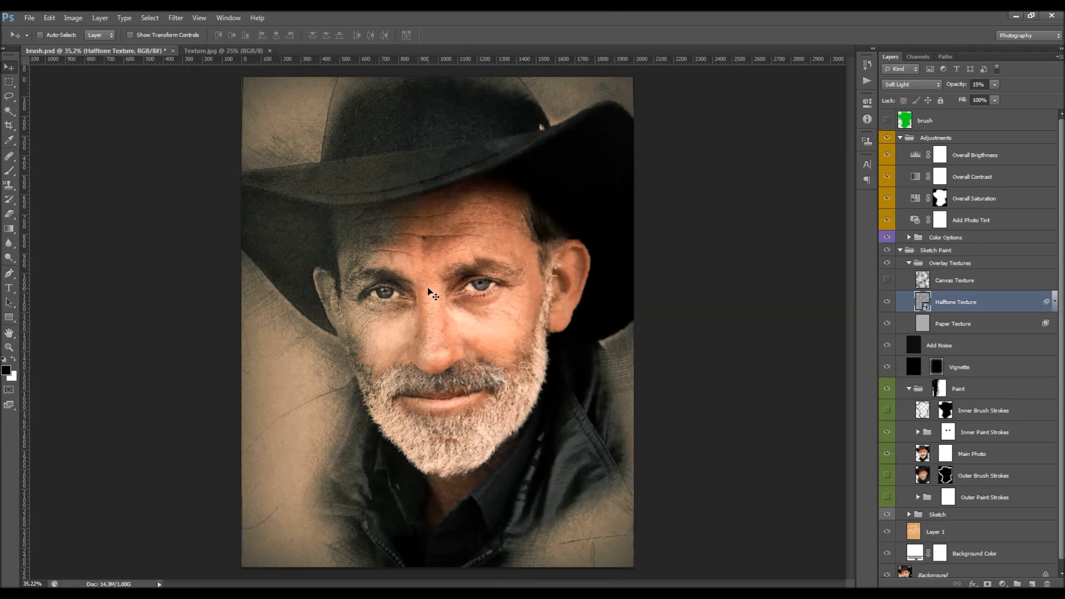
pyautogui.press('z')
pyautogui.rightClick(438, 296)
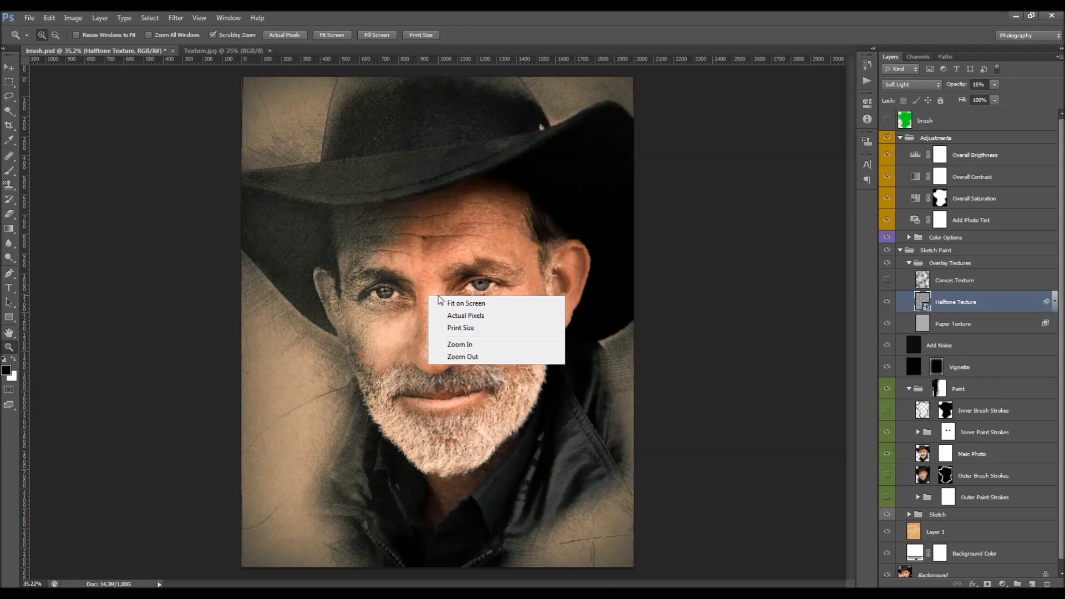
pyautogui.click(466, 325)
pyautogui.press('v')
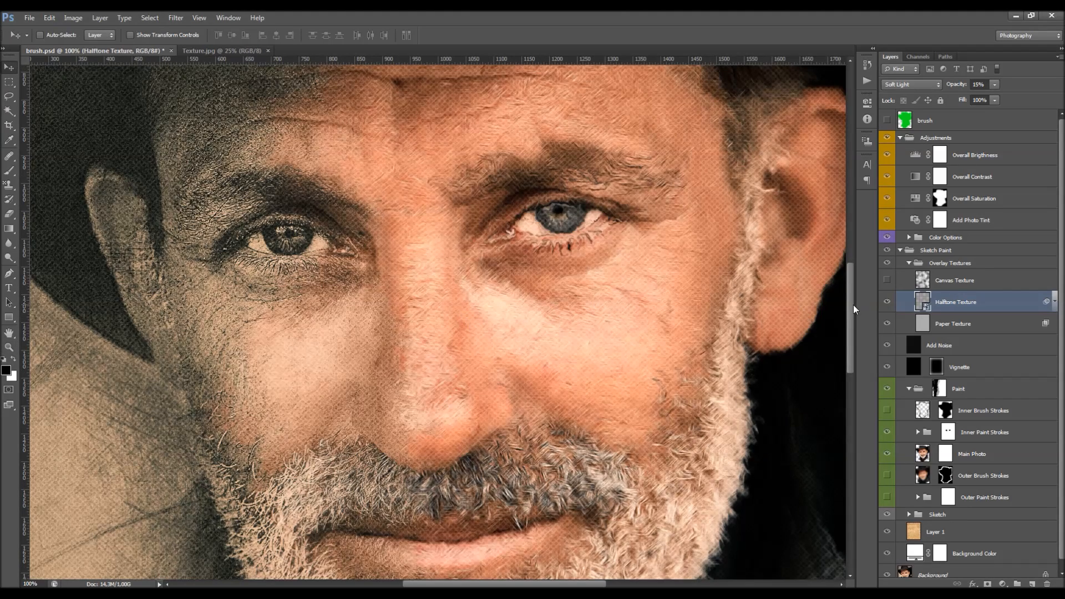
pyautogui.click(887, 302)
# Compare the wider portrait with and without the Halftone Texture layer, and expand the layer's smart filters
pyautogui.hotkey('ctrl', '-')
pyautogui.scroll(-2, 537, 284)
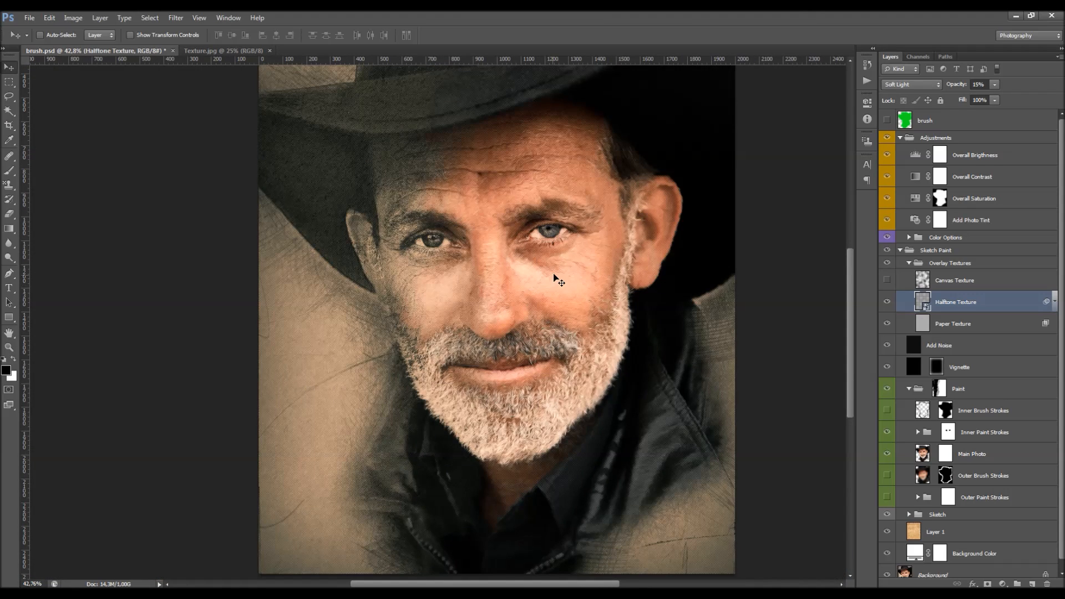
pyautogui.click(889, 303)
pyautogui.click(889, 302)
pyautogui.click(1054, 302)
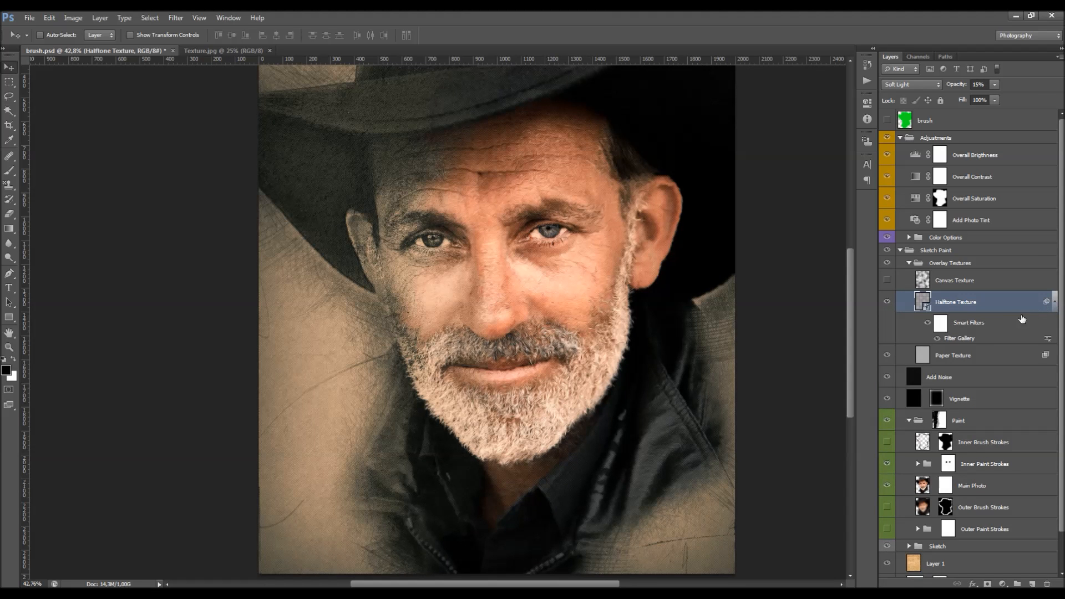
# Set the Halftone Pattern size to 1 in the Halftone Texture layer's Filter Gallery smart filter
pyautogui.doubleClick(964, 337)
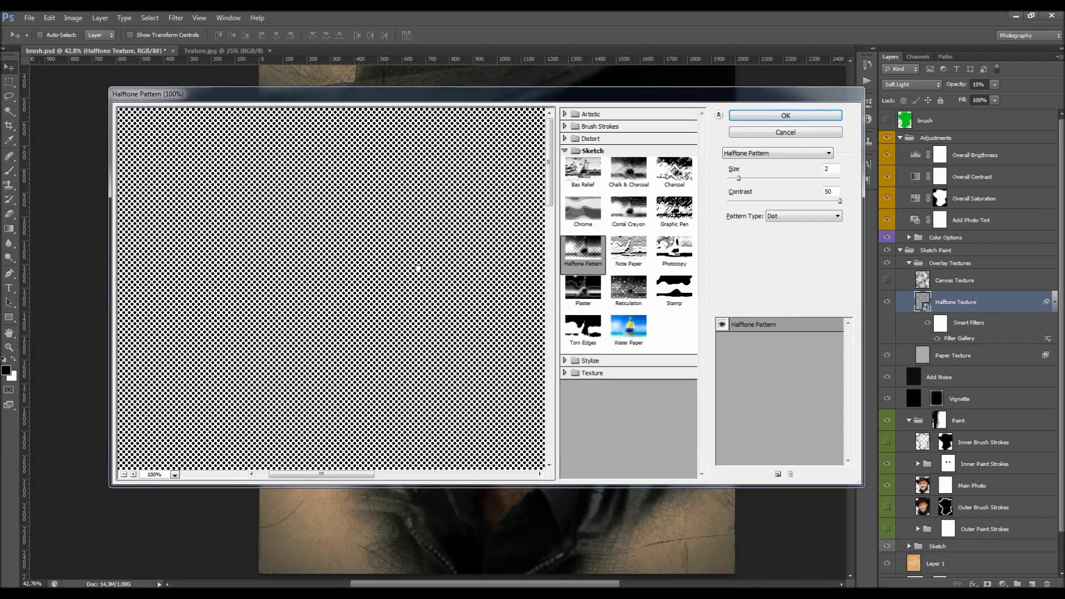
pyautogui.moveTo(739, 178)
pyautogui.mouseDown()
pyautogui.moveTo(767, 179)
pyautogui.moveTo(729, 178)
pyautogui.mouseUp()
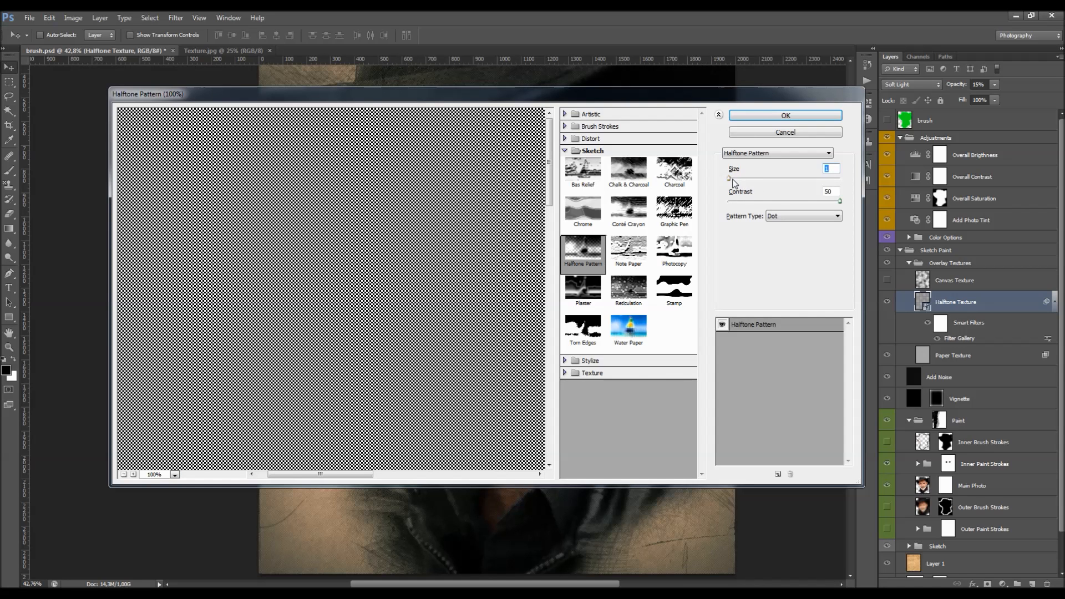
pyautogui.click(762, 115)
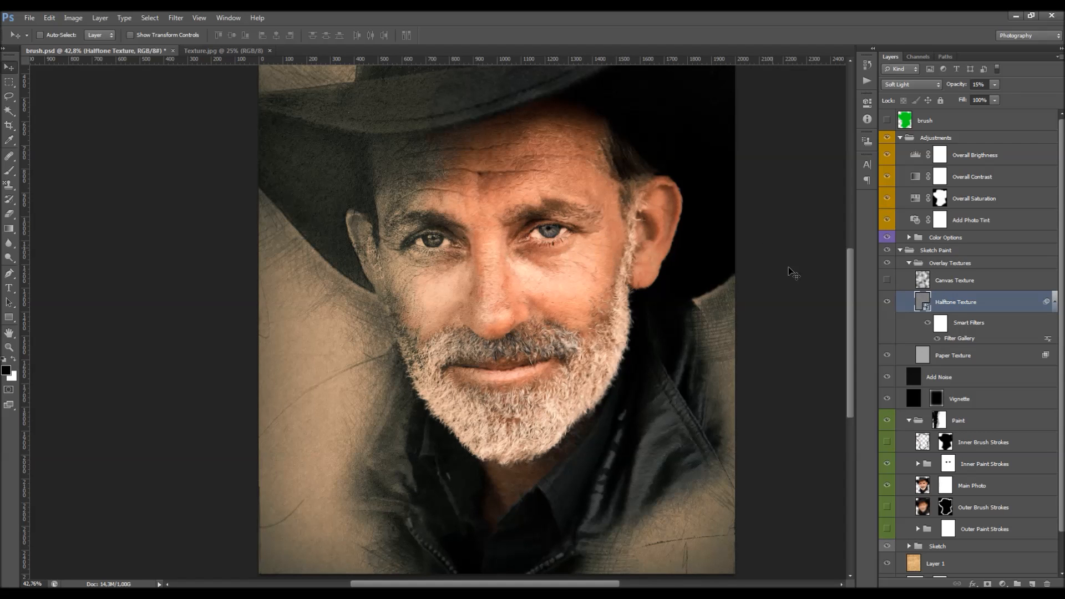
pyautogui.moveTo(952, 88)
pyautogui.mouseDown()
pyautogui.moveTo(966, 87)
pyautogui.moveTo(952, 91)
pyautogui.mouseUp()
# Turn on the Canvas Texture layer, set its opacity to 5%, and check its effect by toggling its visibility
pyautogui.click(973, 286)
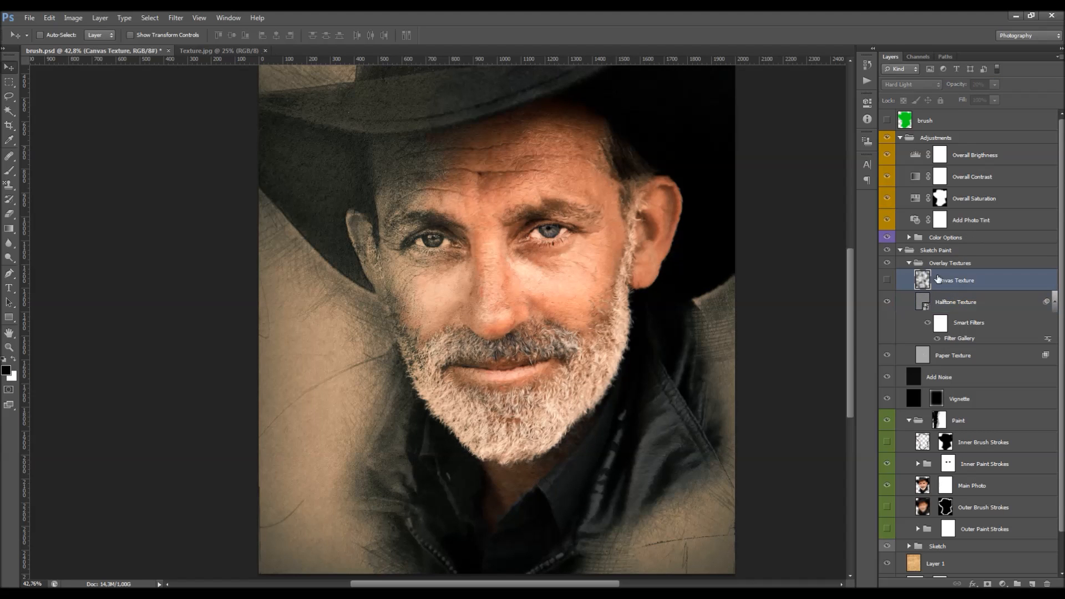
pyautogui.click(889, 281)
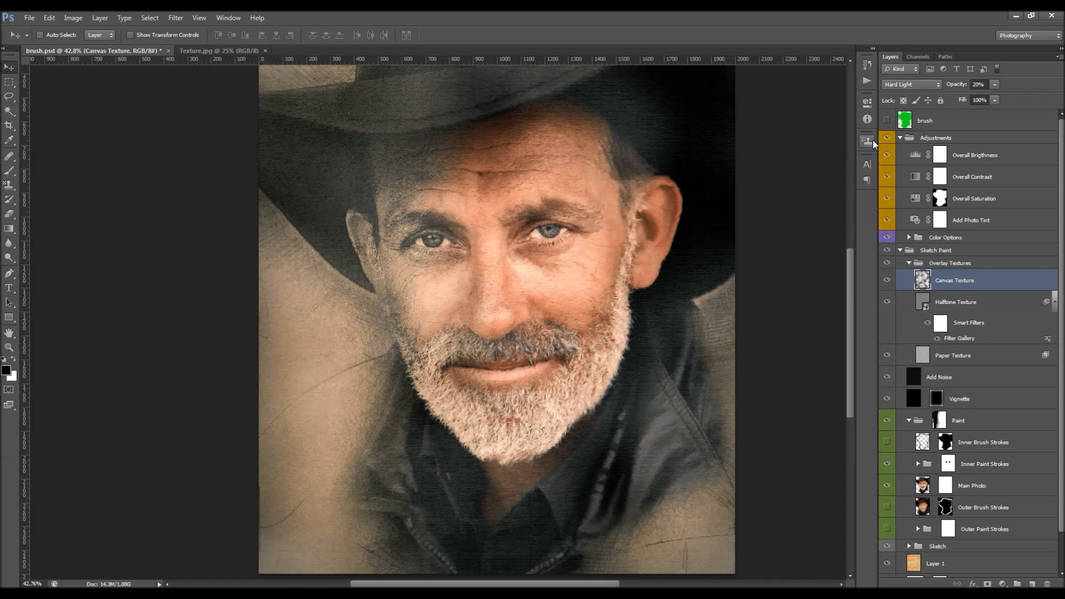
pyautogui.scroll(-1, 555, 280)
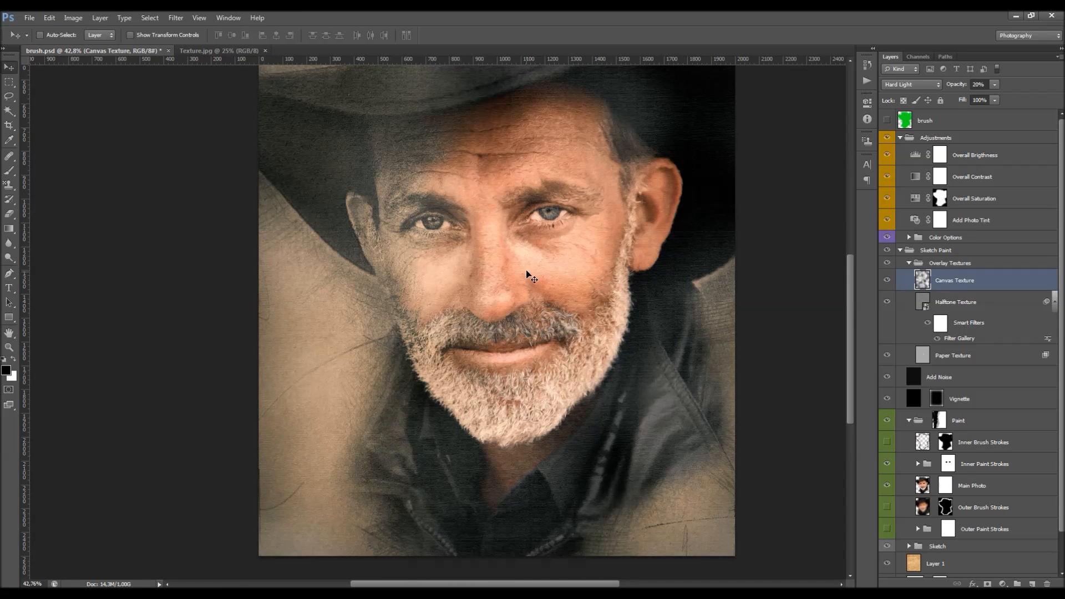
pyautogui.scroll(-1, 536, 262)
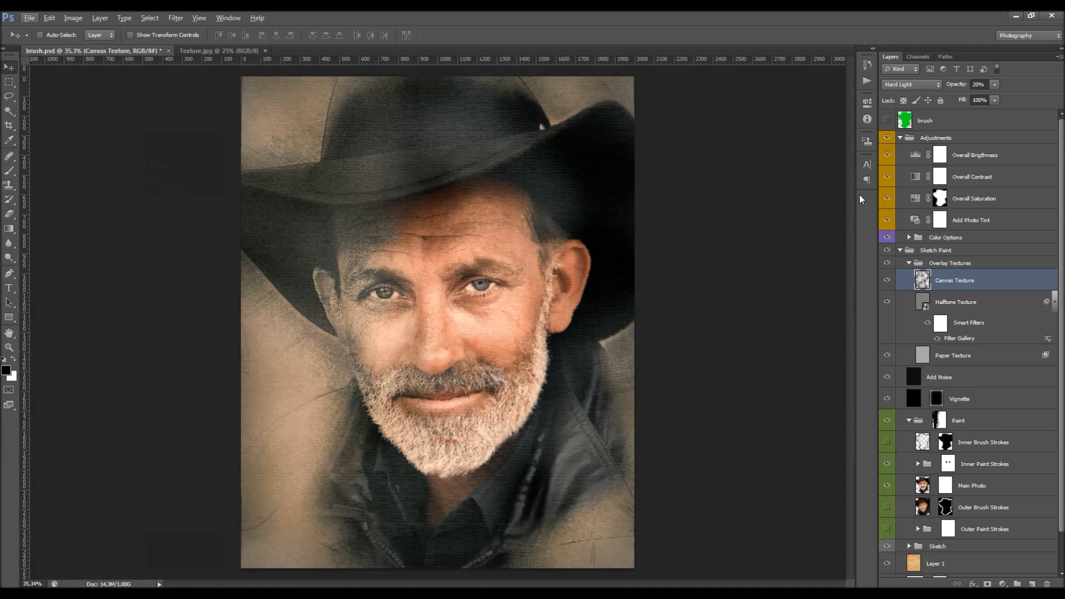
pyautogui.moveTo(956, 83)
pyautogui.mouseDown()
pyautogui.moveTo(945, 93)
pyautogui.moveTo(960, 87)
pyautogui.mouseUp()
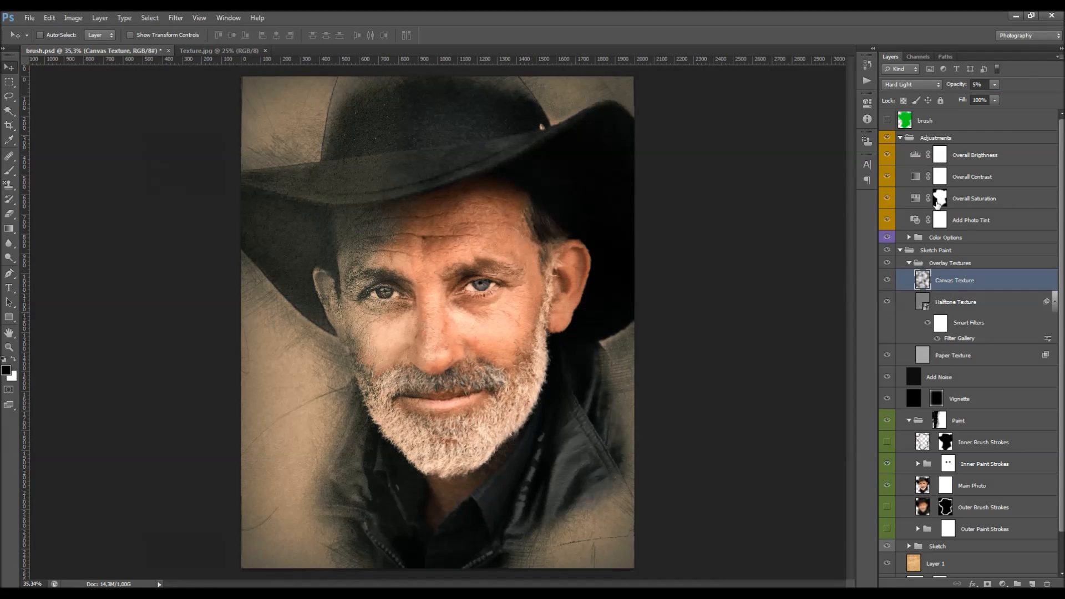
pyautogui.click(888, 280)
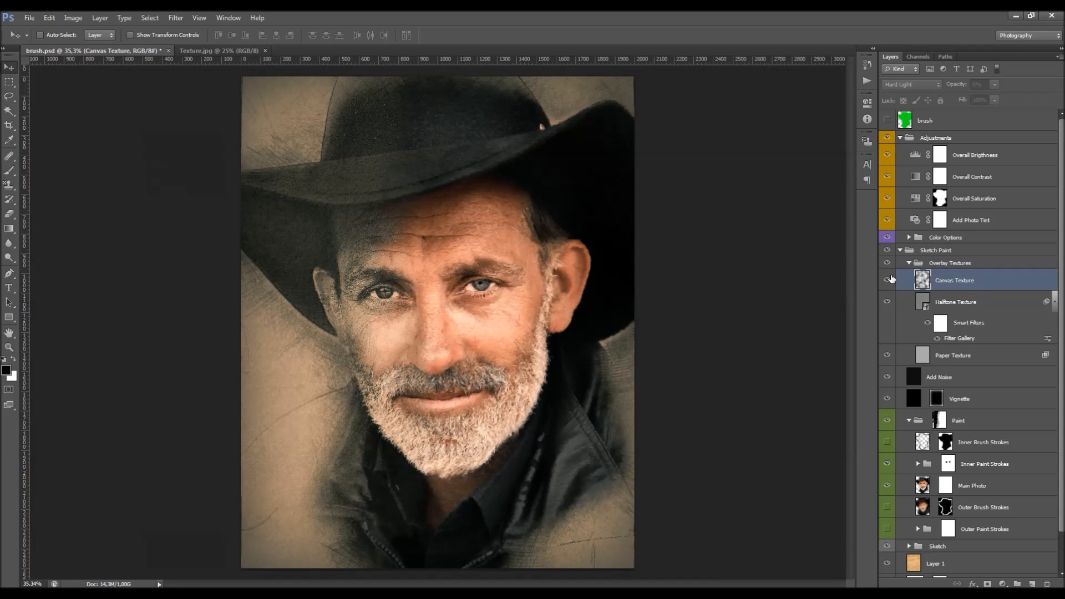
# Collapse the Overlay Textures and Paint groups, and compare the portrait with the Paint group hidden and shown
pyautogui.click(901, 250)
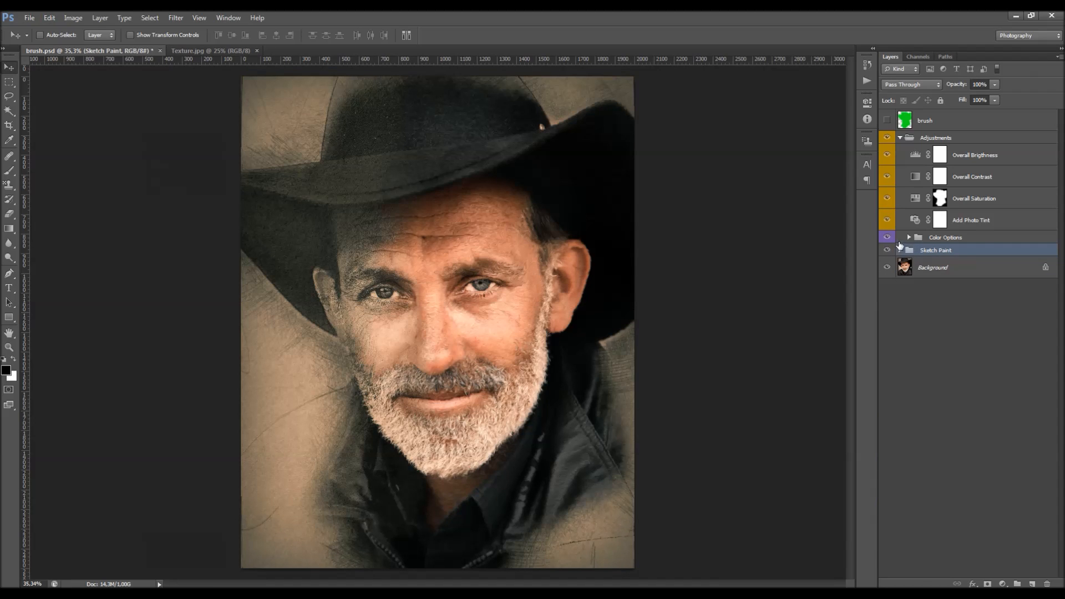
pyautogui.click(900, 250)
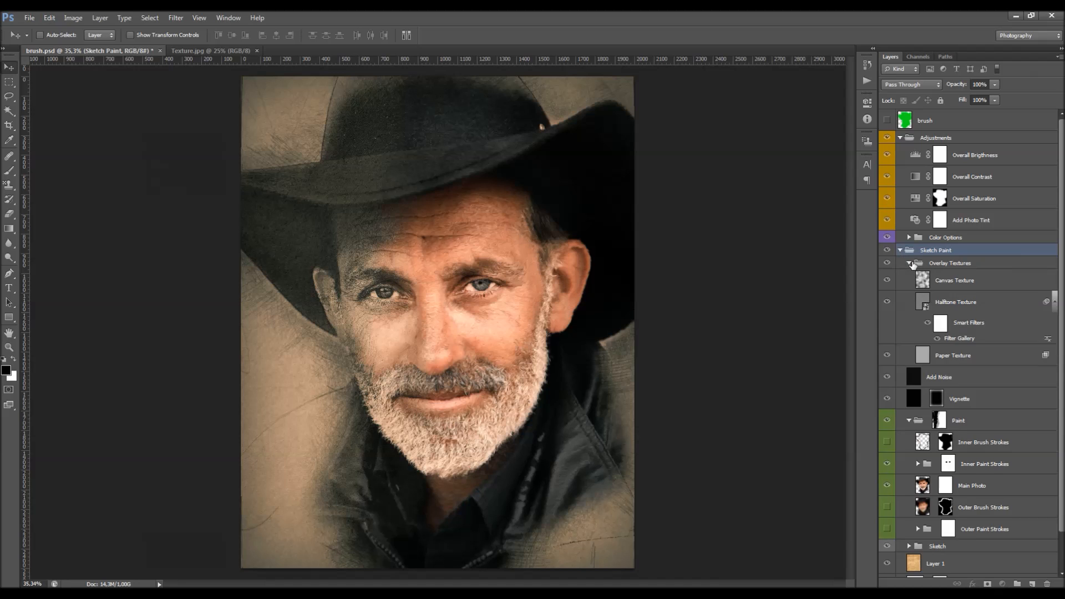
pyautogui.click(910, 264)
pyautogui.click(909, 324)
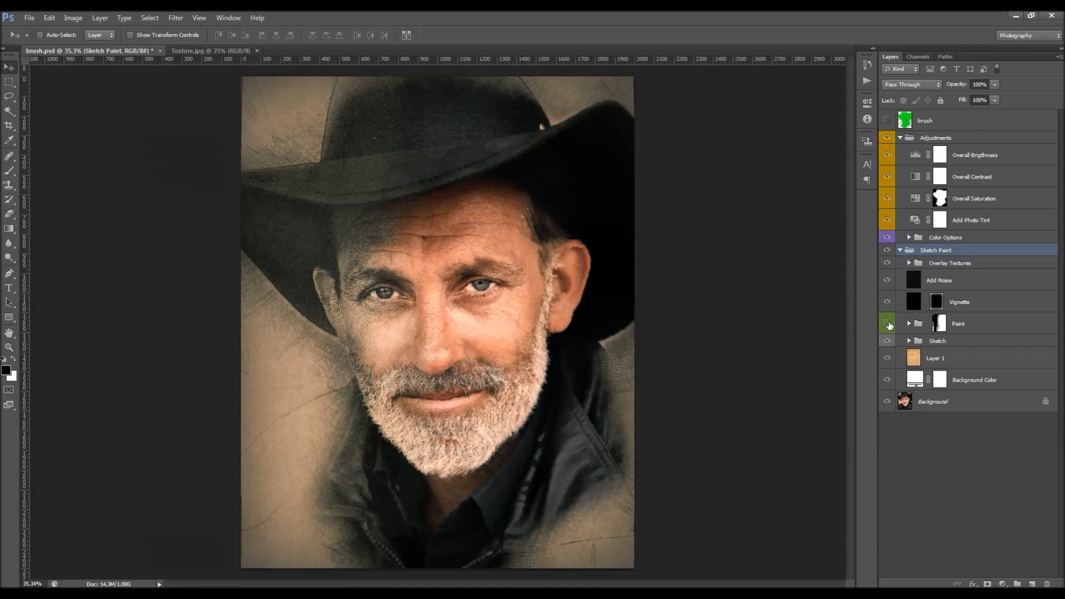
pyautogui.click(889, 324)
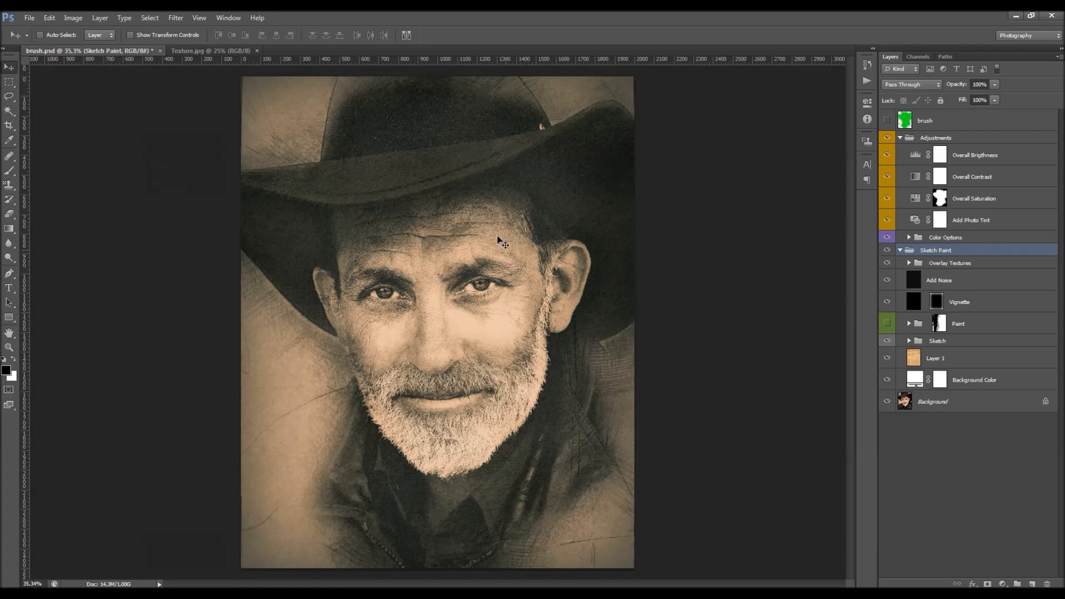
pyautogui.click(888, 323)
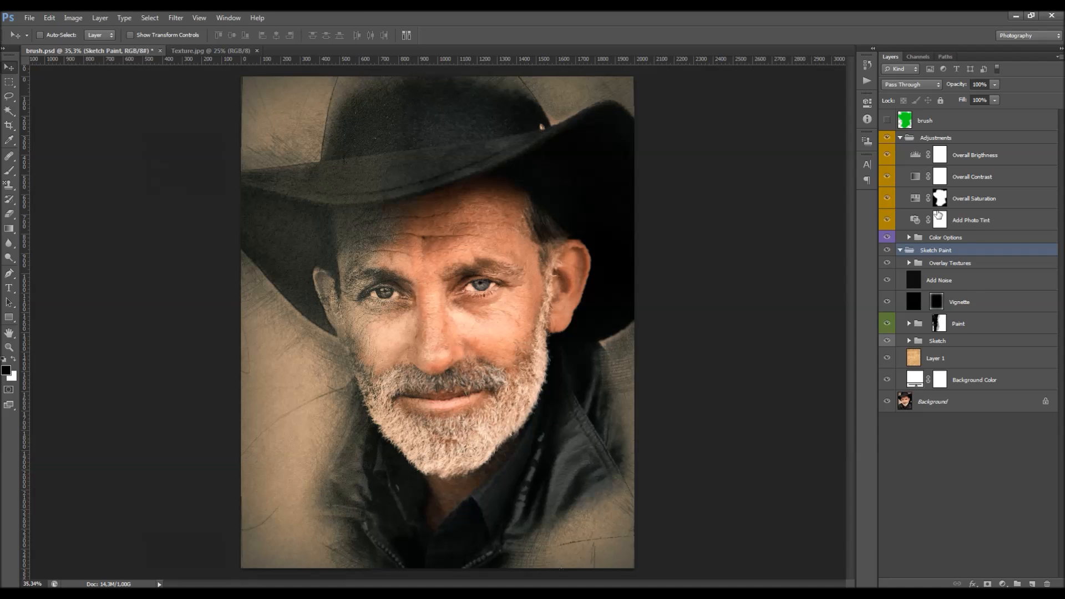
# Expand the Color Options group, turn on Color Option 1, and preview Color Option 2 and other presets over it
pyautogui.click(974, 202)
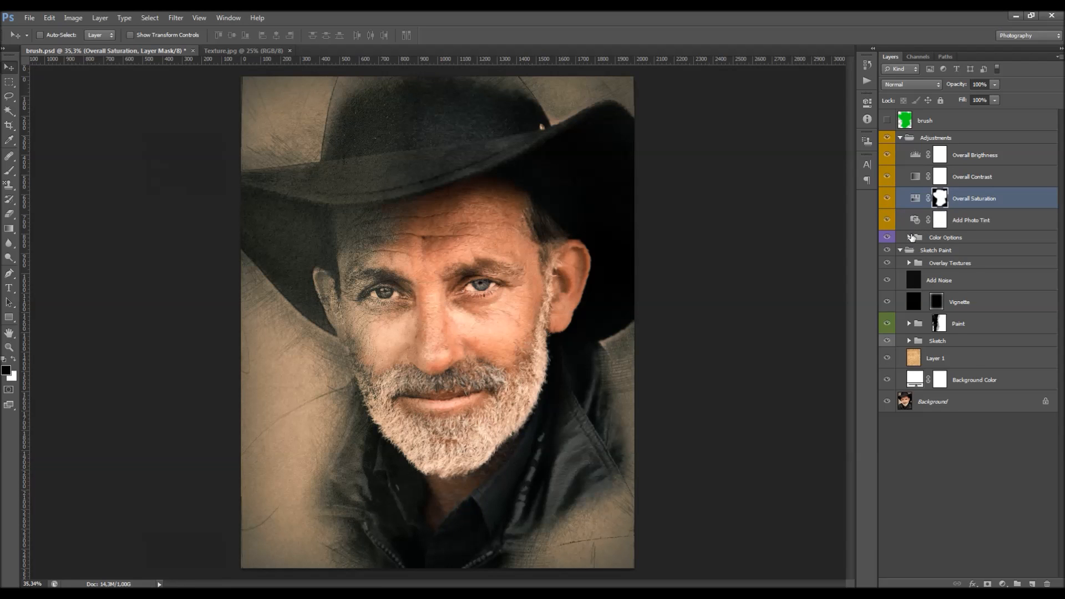
pyautogui.click(910, 237)
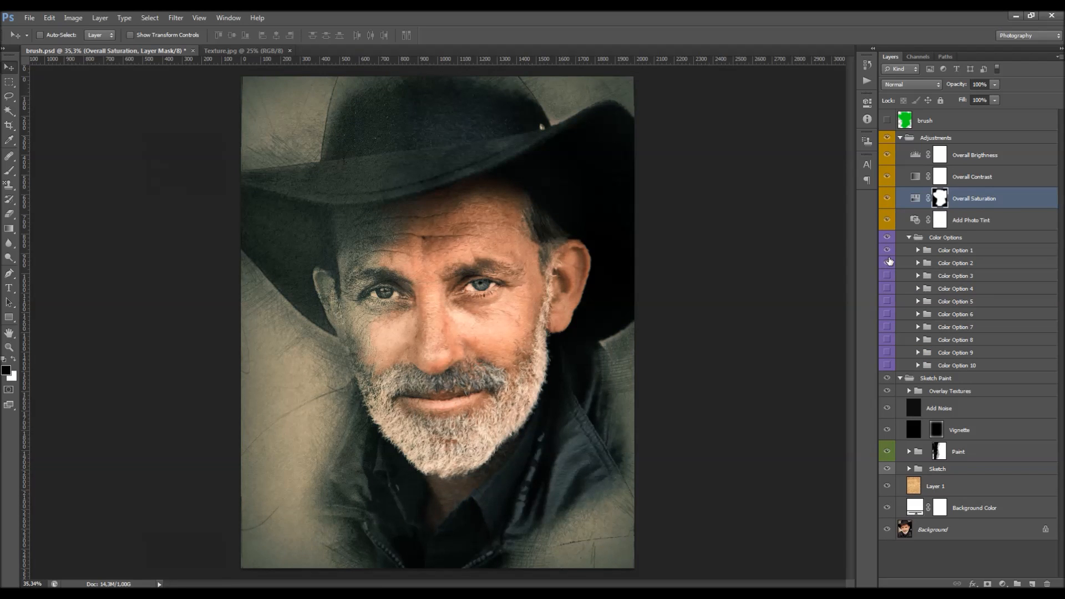
pyautogui.click(946, 264)
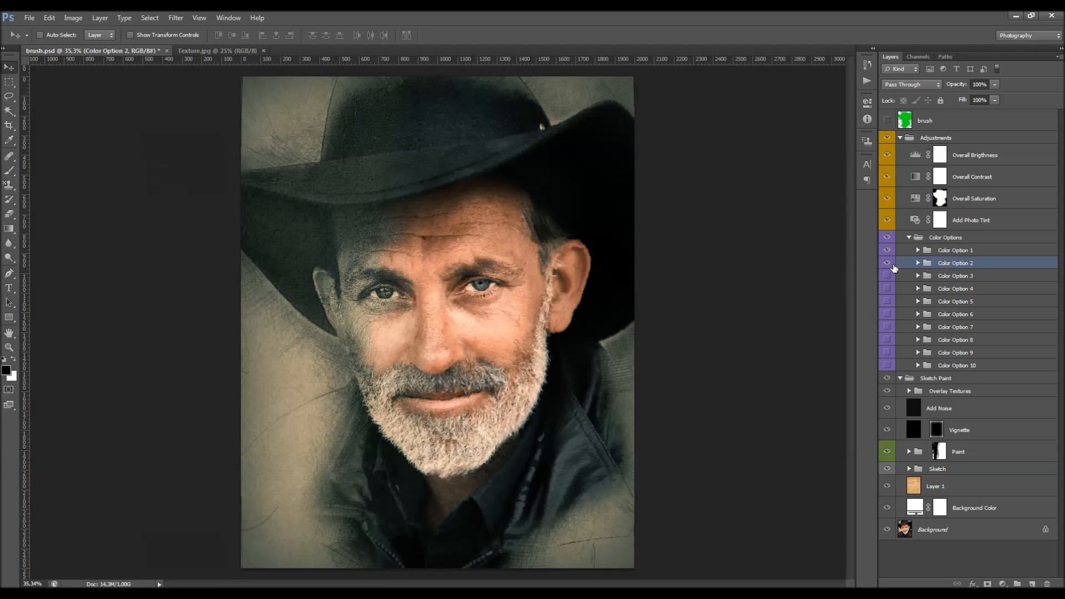
pyautogui.click(889, 264)
pyautogui.click(888, 276)
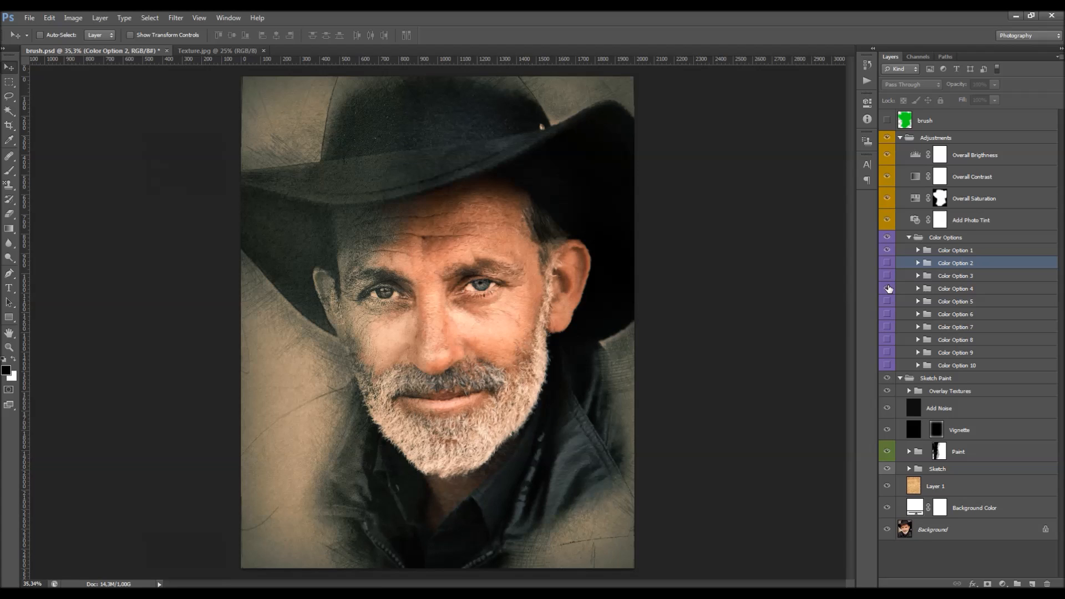
pyautogui.click(888, 364)
# Preview the tint of Color Option 3 on the portrait and collapse the Color Options group
pyautogui.click(934, 277)
pyautogui.click(888, 276)
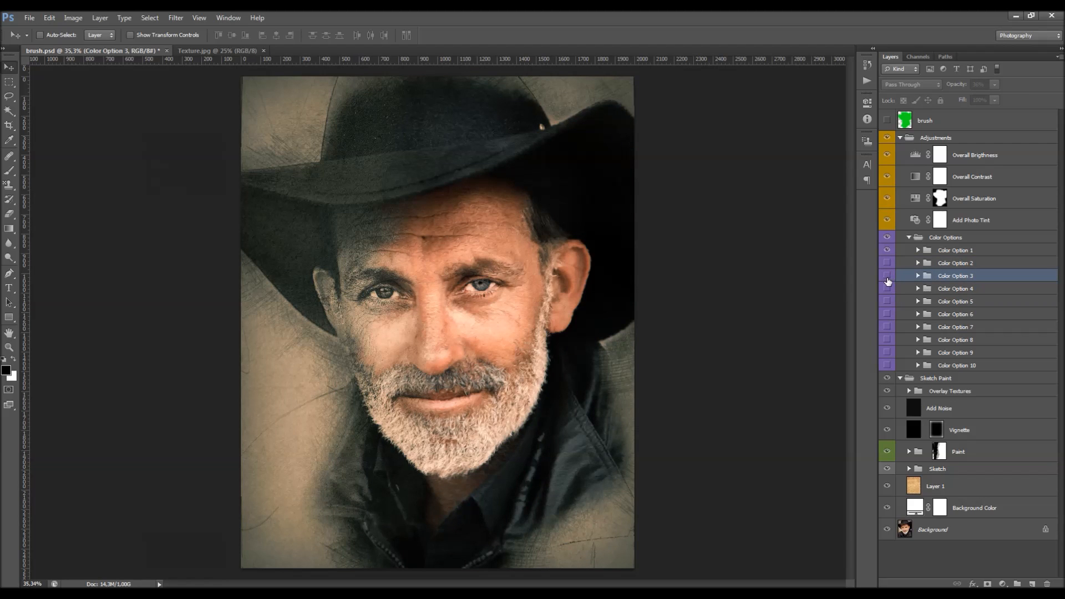
pyautogui.click(887, 277)
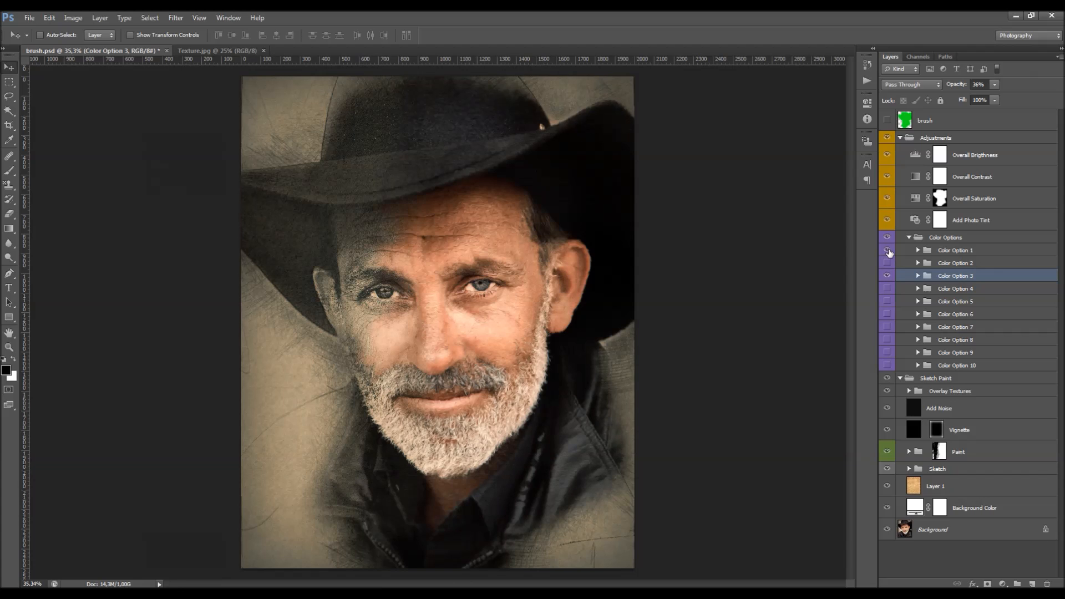
pyautogui.click(909, 237)
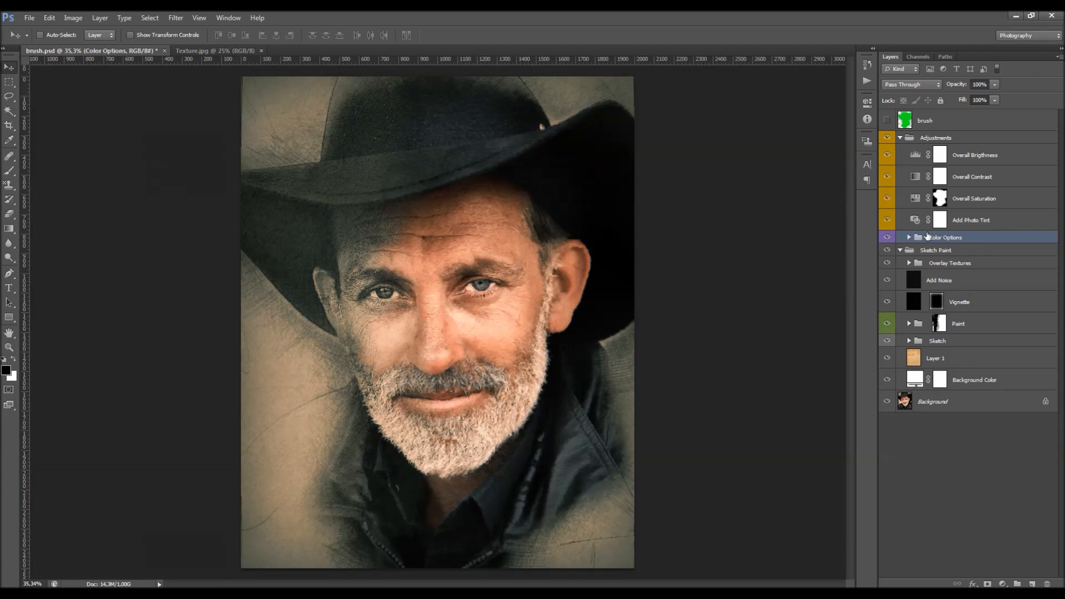
# Set the saturation of the Overall Saturation adjustment to +24, check its mask, and compare the face with the layer off and on
pyautogui.doubleClick(915, 198)
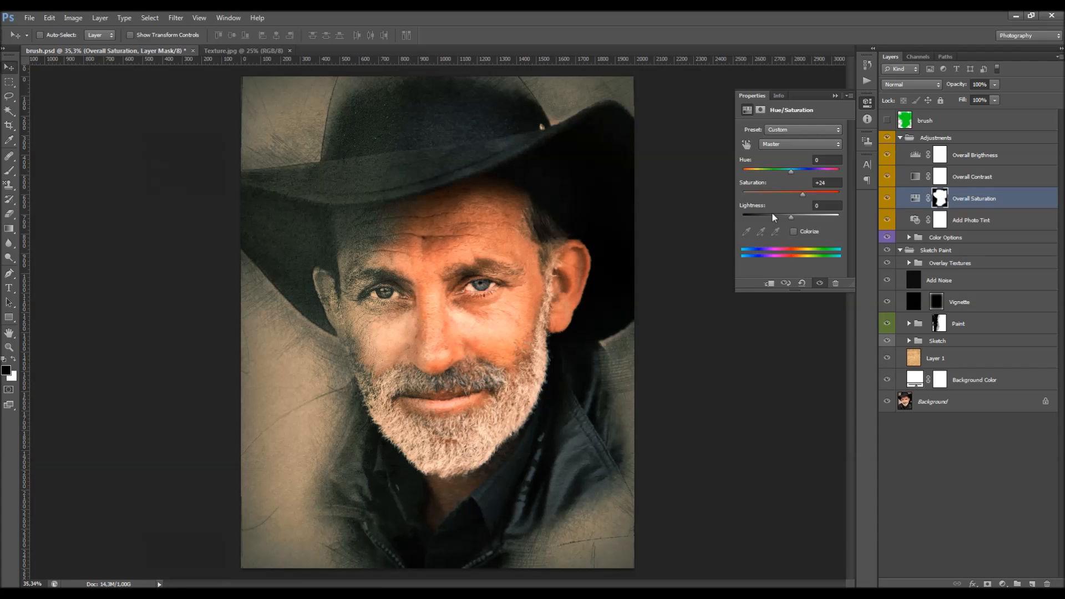
pyautogui.click(940, 197)
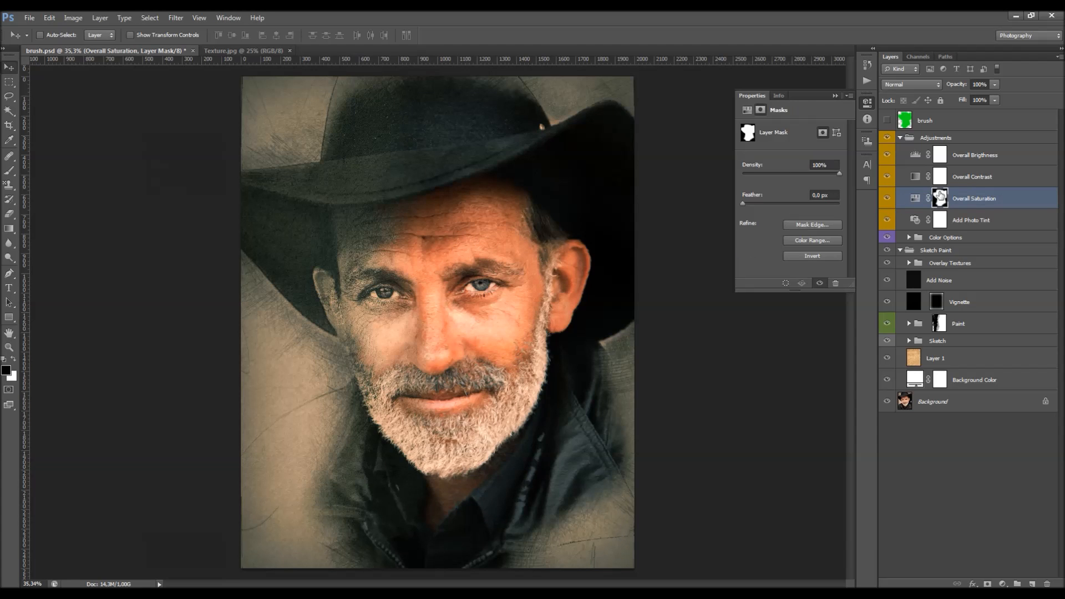
pyautogui.click(890, 198)
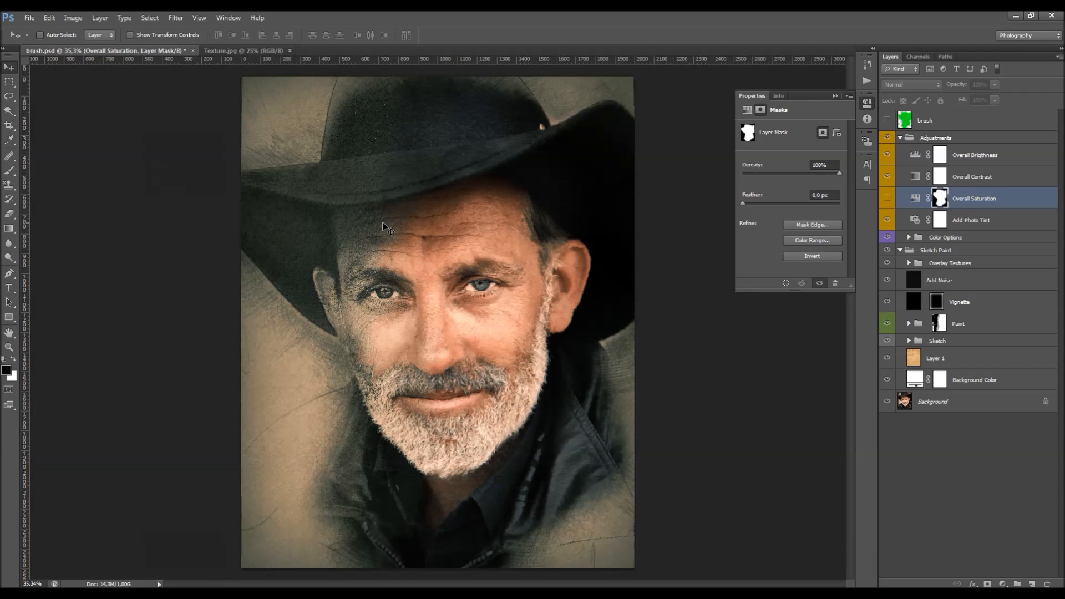
pyautogui.click(888, 199)
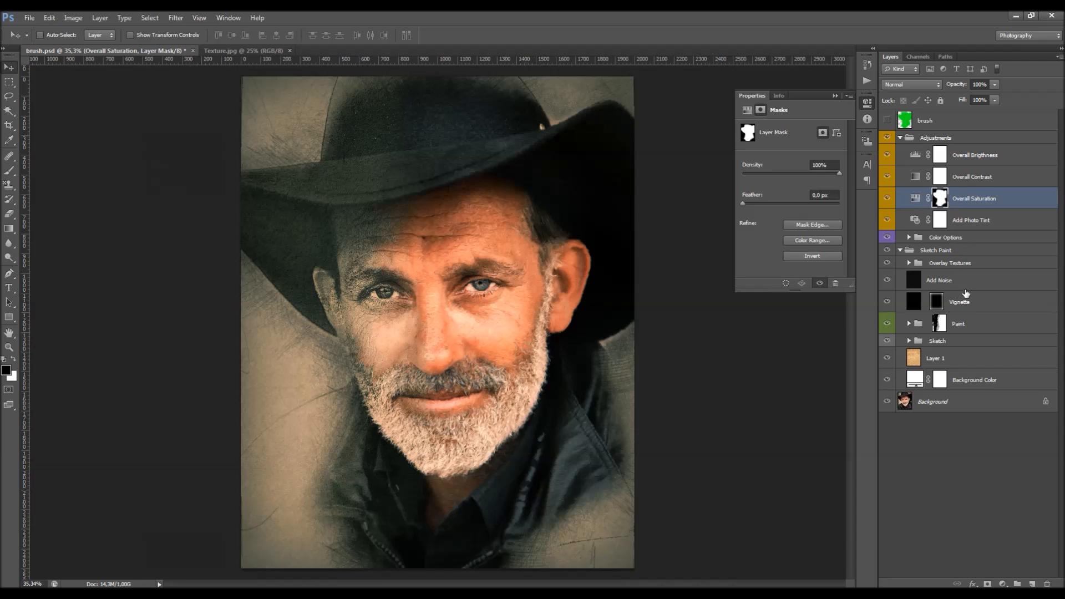
# Duplicate the Paint group within brush.psd as "Paint copy"
pyautogui.click(971, 325)
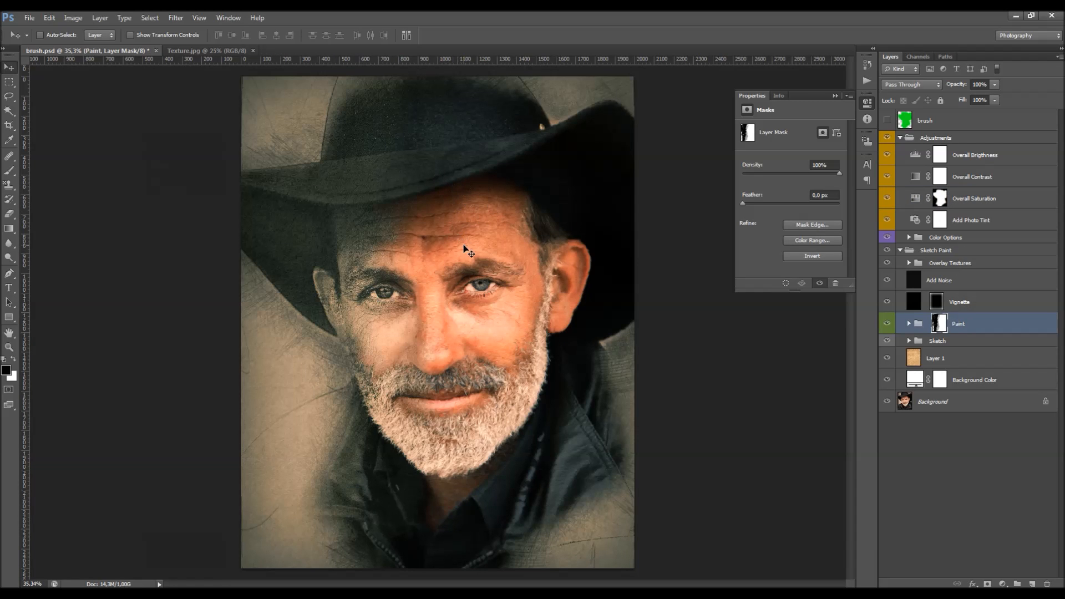
pyautogui.scroll(4, 472, 252)
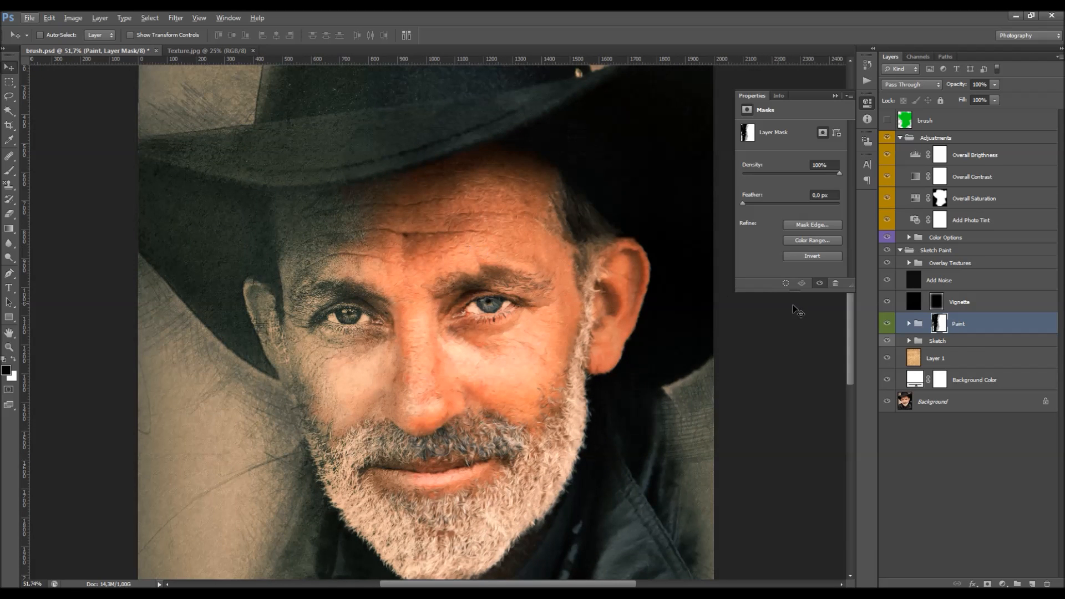
pyautogui.rightClick(974, 332)
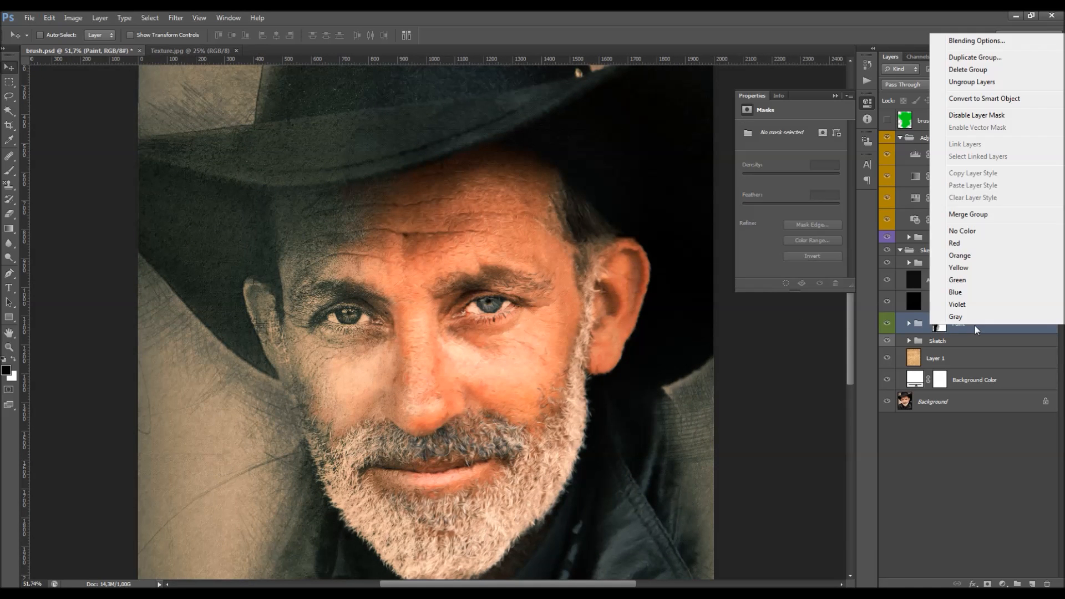
pyautogui.click(975, 57)
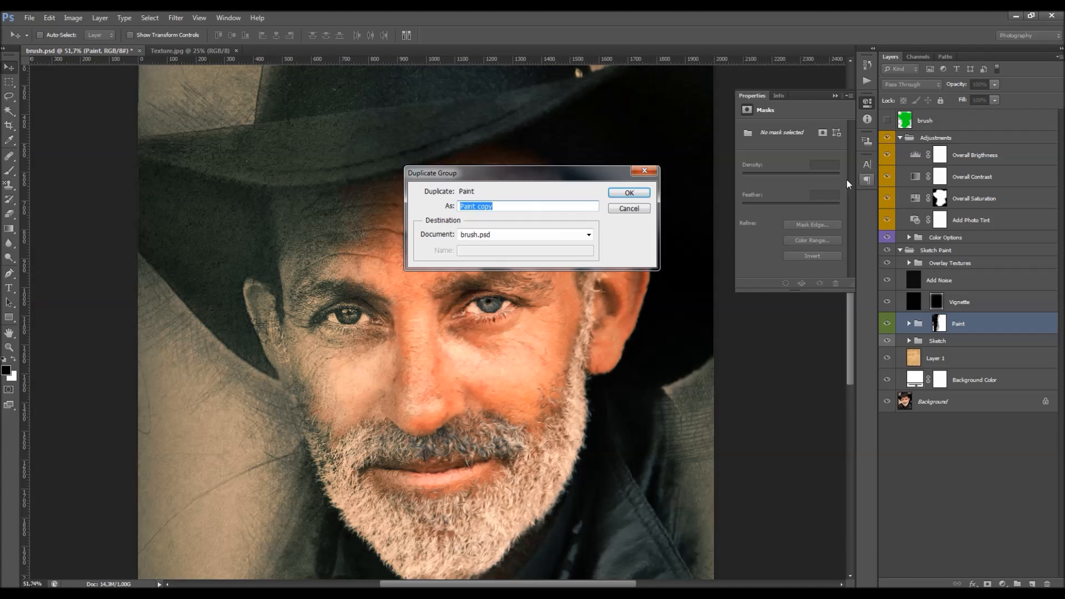
pyautogui.press('Return')
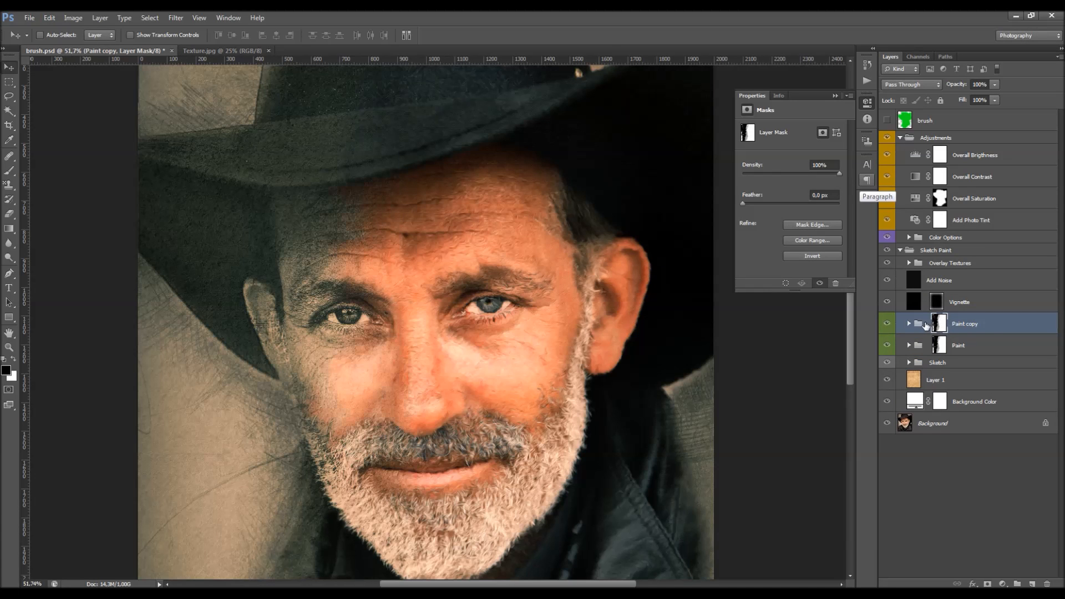
# Merge the Paint copy group into a single layer and apply its layer mask
pyautogui.rightClick(987, 323)
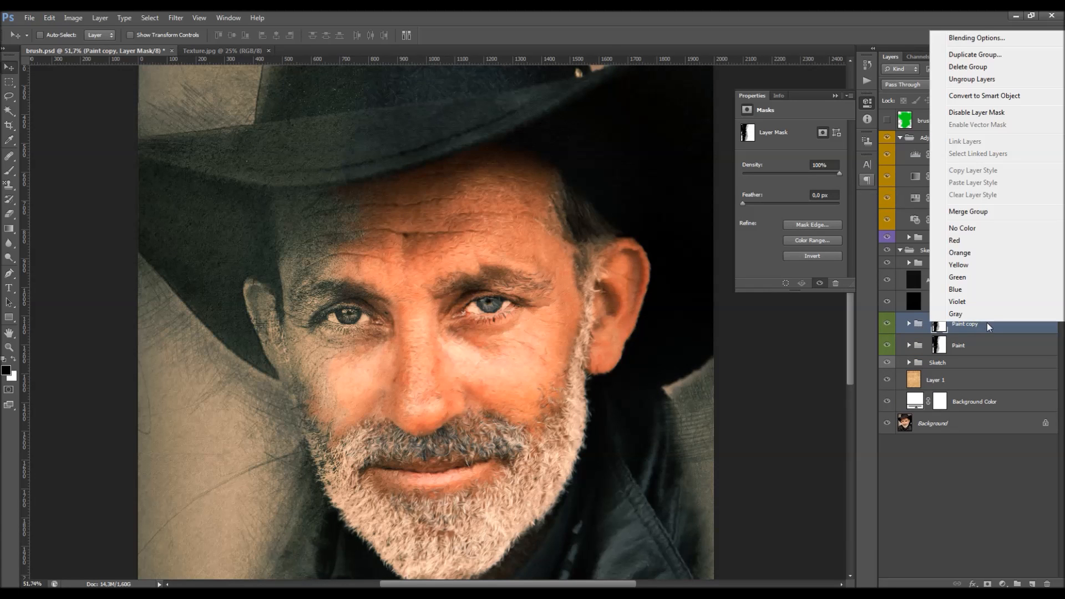
pyautogui.click(976, 211)
pyautogui.click(938, 321)
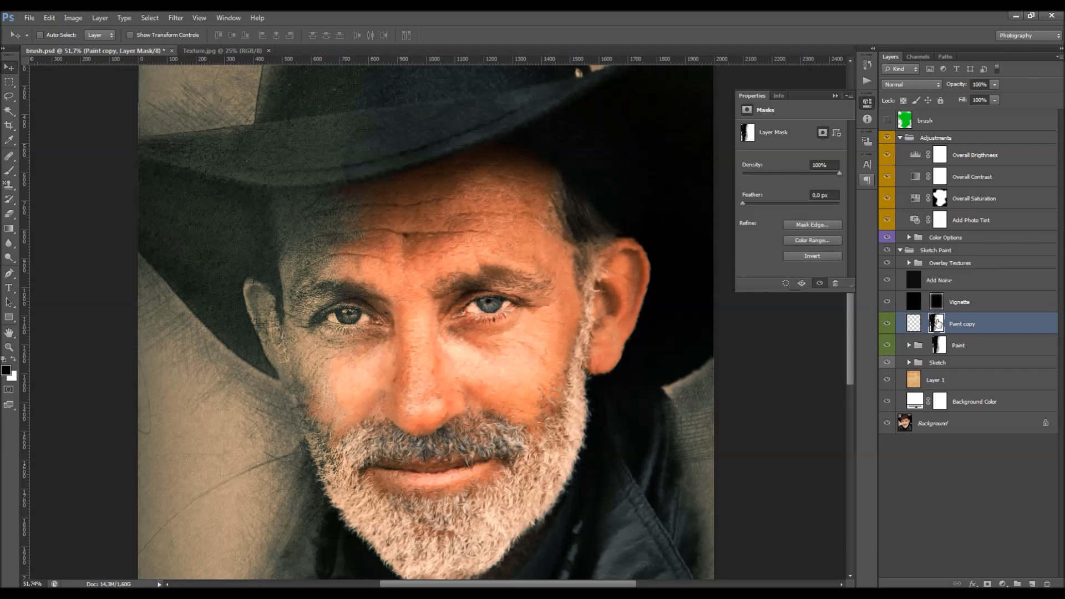
pyautogui.rightClick(939, 325)
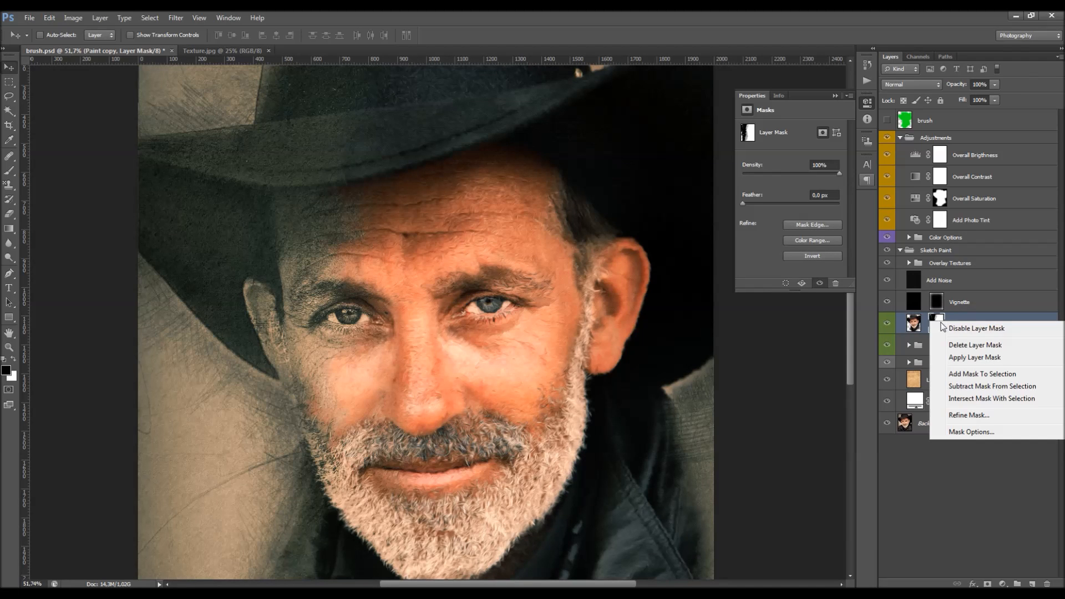
pyautogui.click(962, 361)
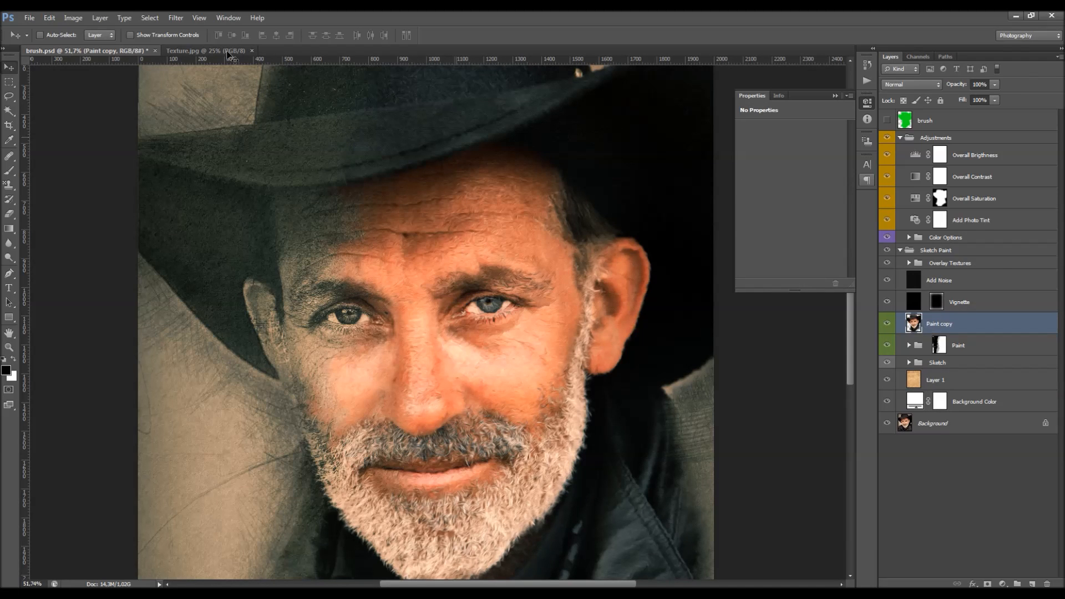
# Apply a High Pass filter to the Paint copy layer and set its blend mode to Hard Light
pyautogui.click(176, 18)
pyautogui.moveTo(303, 217)
pyautogui.click(334, 224)
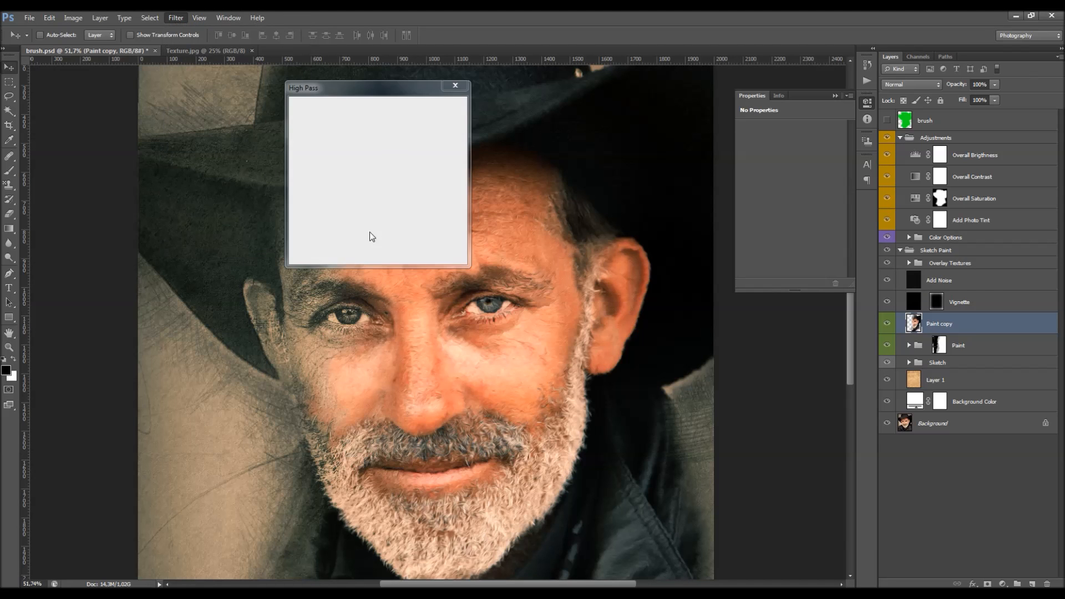
pyautogui.press('Return')
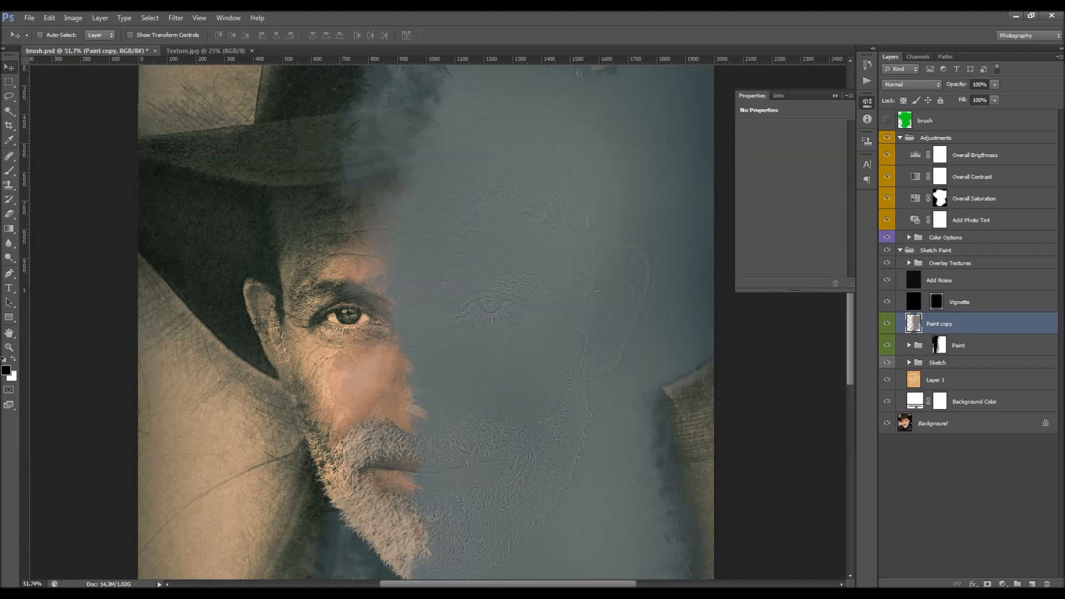
pyautogui.click(897, 86)
pyautogui.click(901, 248)
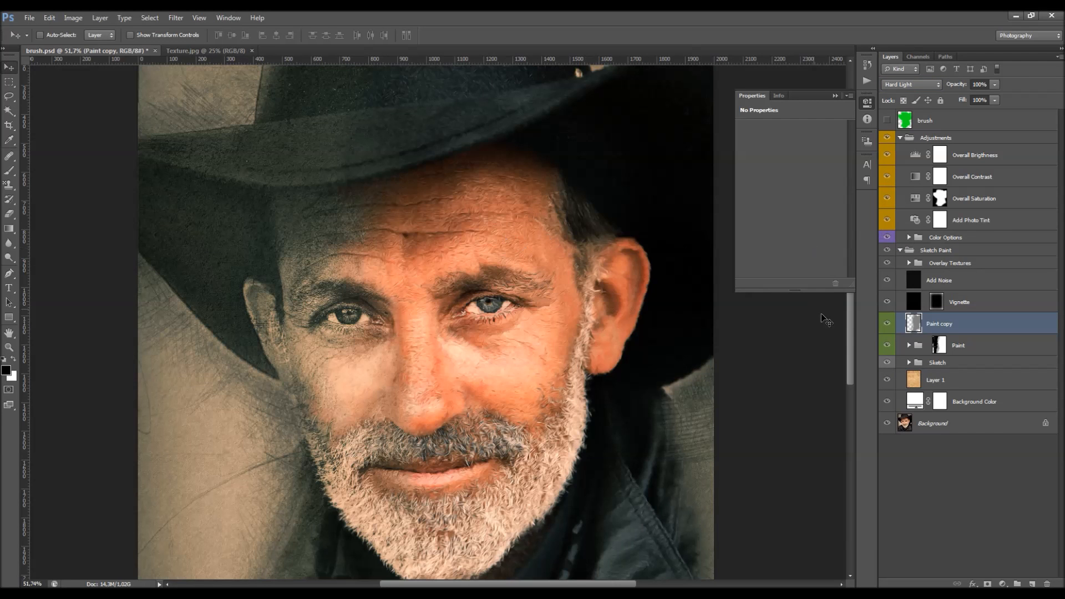
# Compare the portrait with the Paint copy layer off and on, and set its opacity to 80%
pyautogui.click(886, 325)
pyautogui.click(887, 324)
pyautogui.moveTo(955, 90); pyautogui.dragTo(952, 89)
pyautogui.scroll(-2, 587, 264)
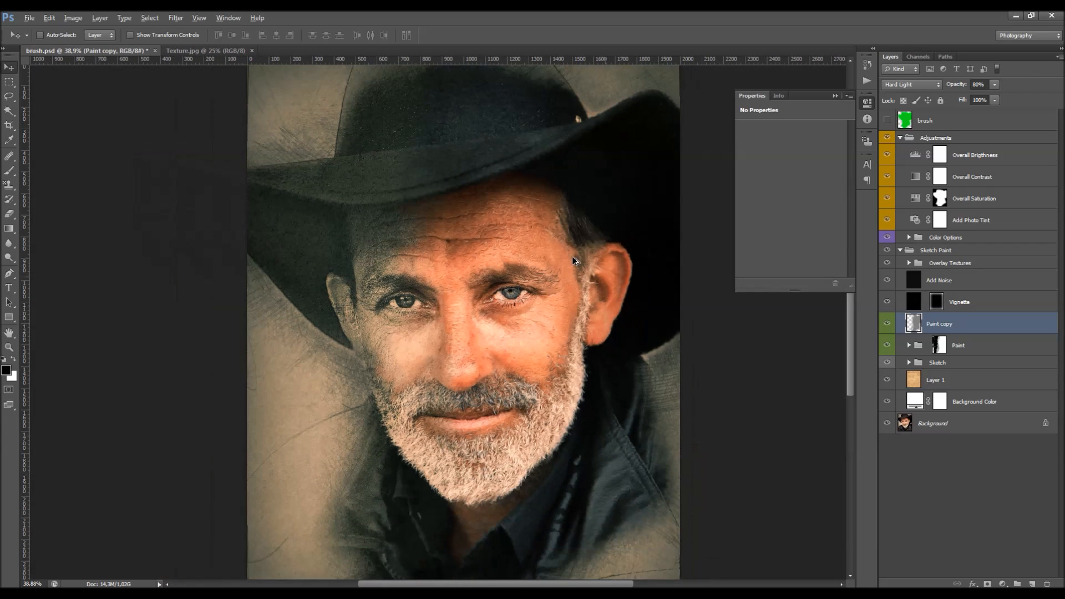
# Replace the Overall Saturation layer's mask with one made from the Paint copy layer's outline, and compare the adjustment off and on
pyautogui.keyDown('ctrl'); pyautogui.click(914, 323); pyautogui.keyUp('ctrl')
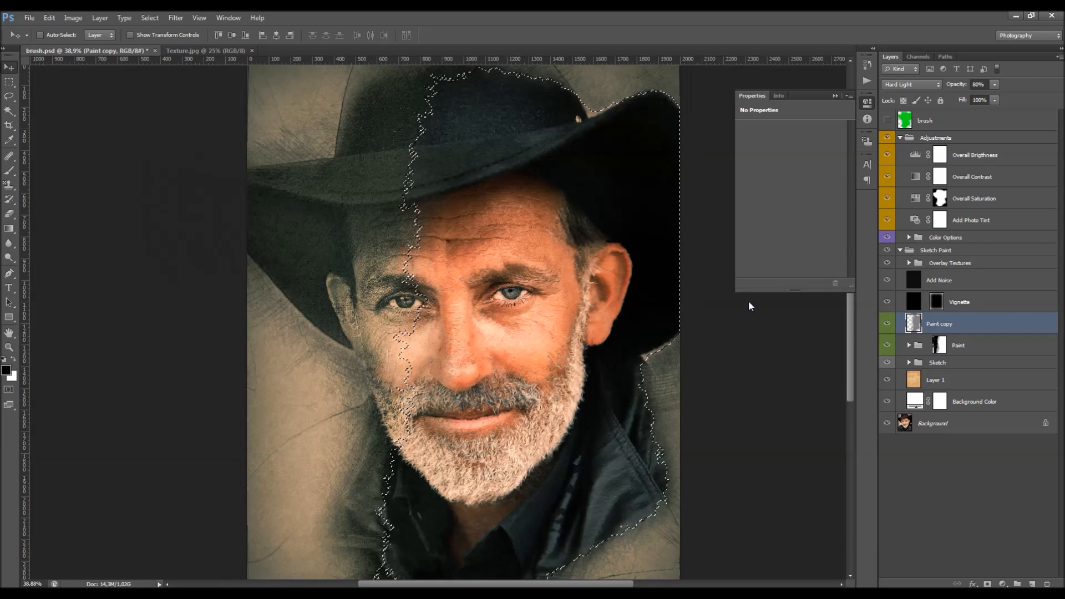
pyautogui.click(940, 198)
pyautogui.rightClick(940, 198)
pyautogui.click(968, 218)
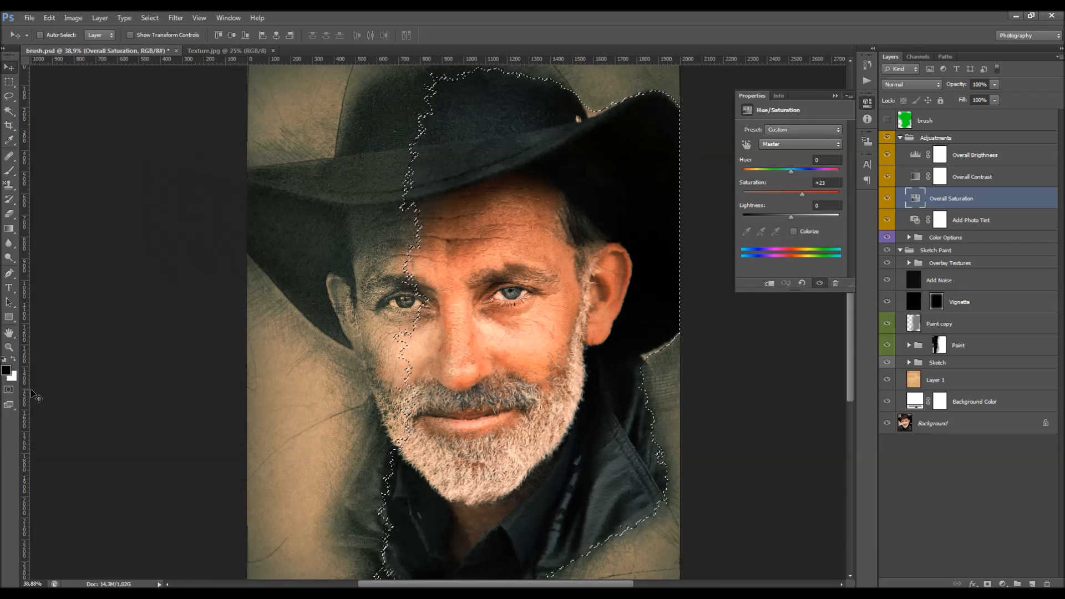
pyautogui.click(988, 584)
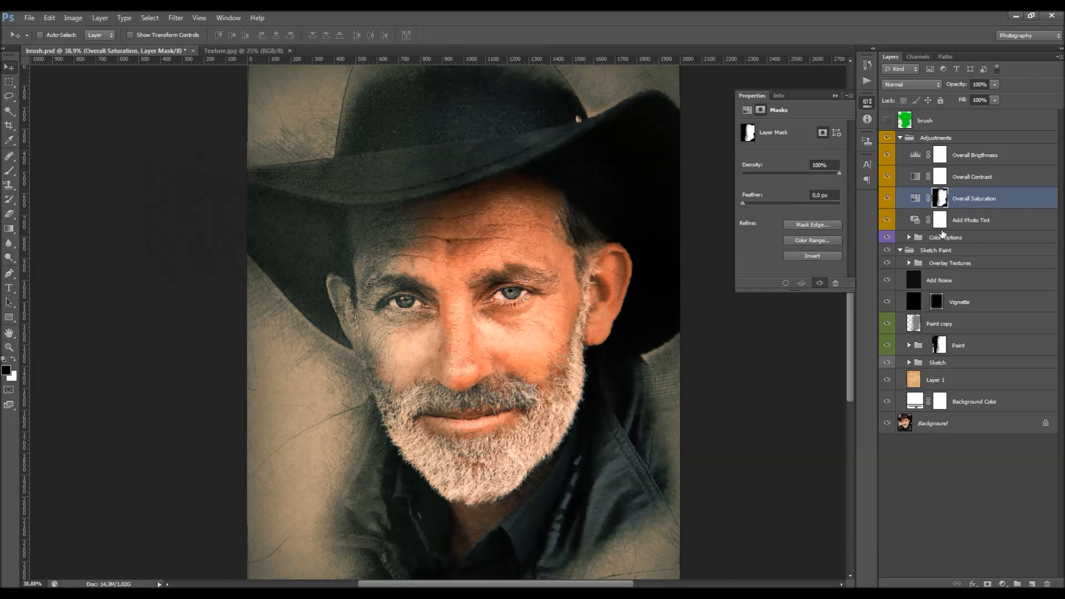
pyautogui.click(888, 198)
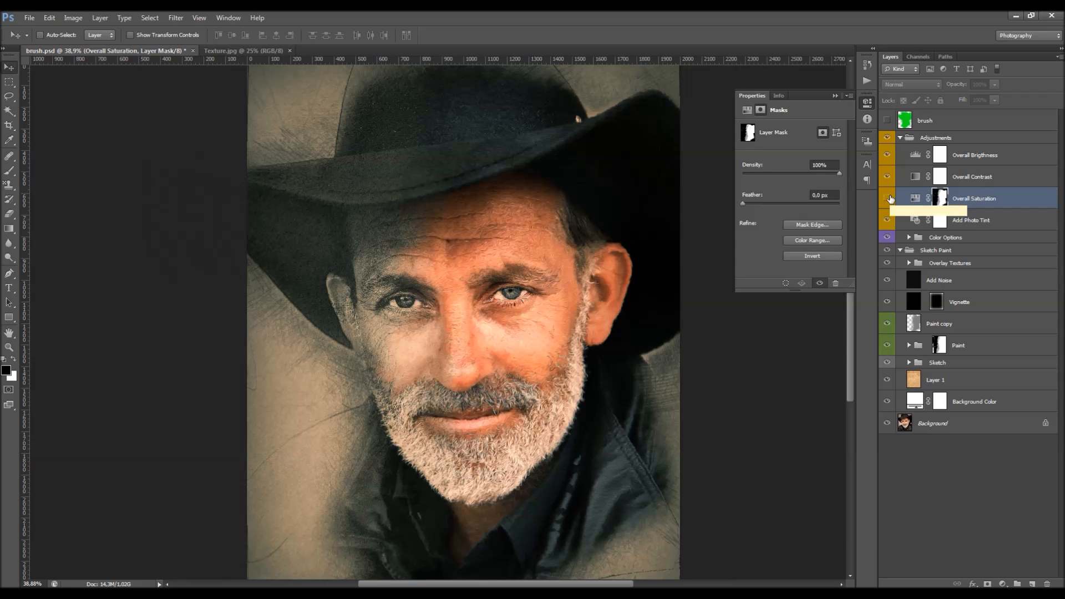
pyautogui.click(888, 198)
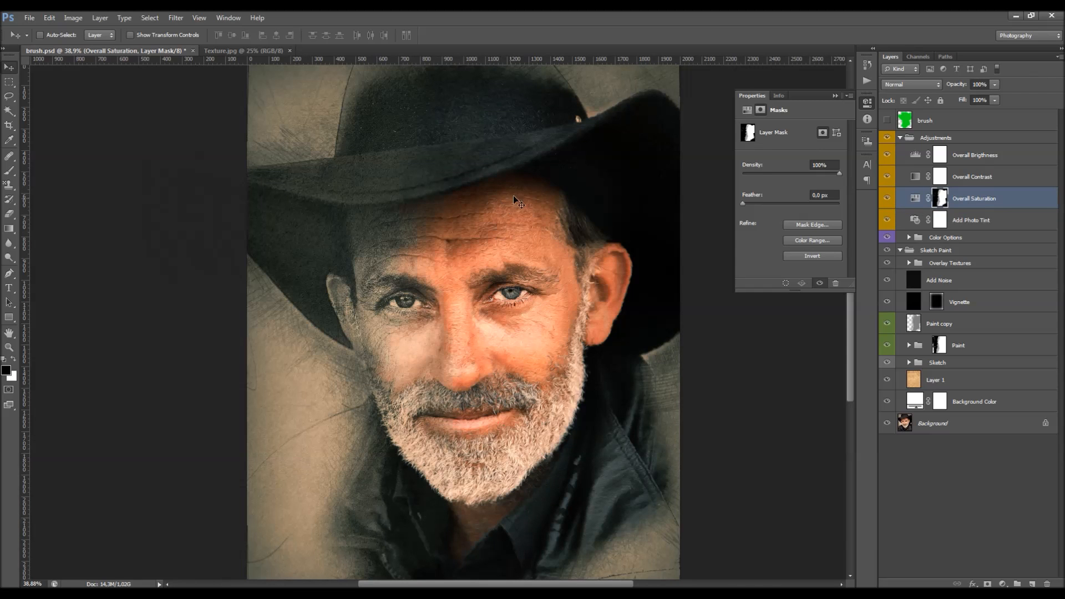
# Collapse the Adjustments and Sketch Paint groups
pyautogui.scroll(-2, 499, 275)
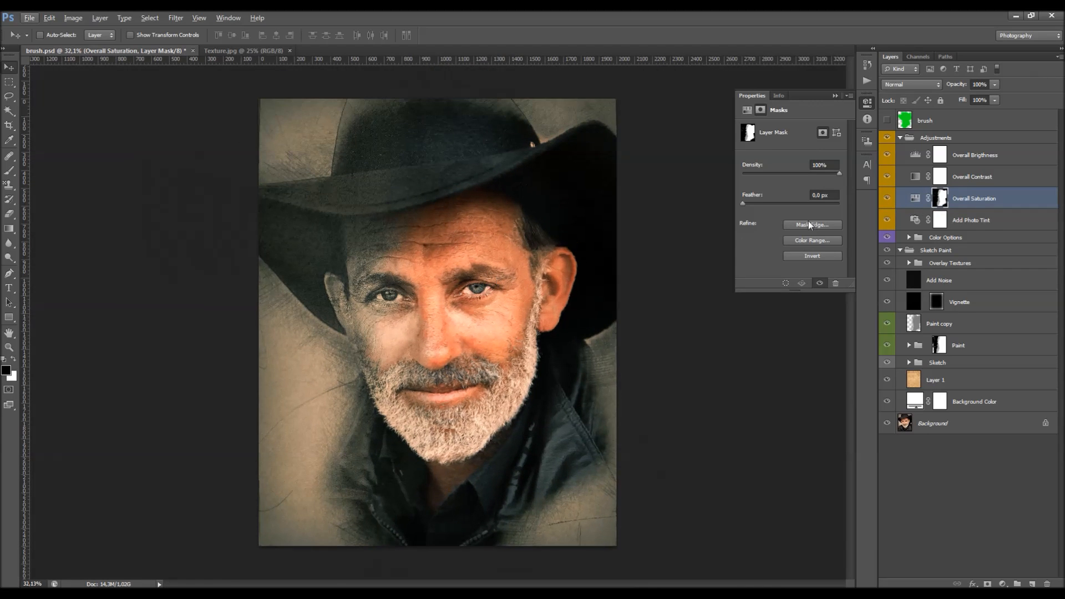
pyautogui.scroll(2, 504, 259)
pyautogui.scroll(-1, 504, 259)
pyautogui.click(915, 142)
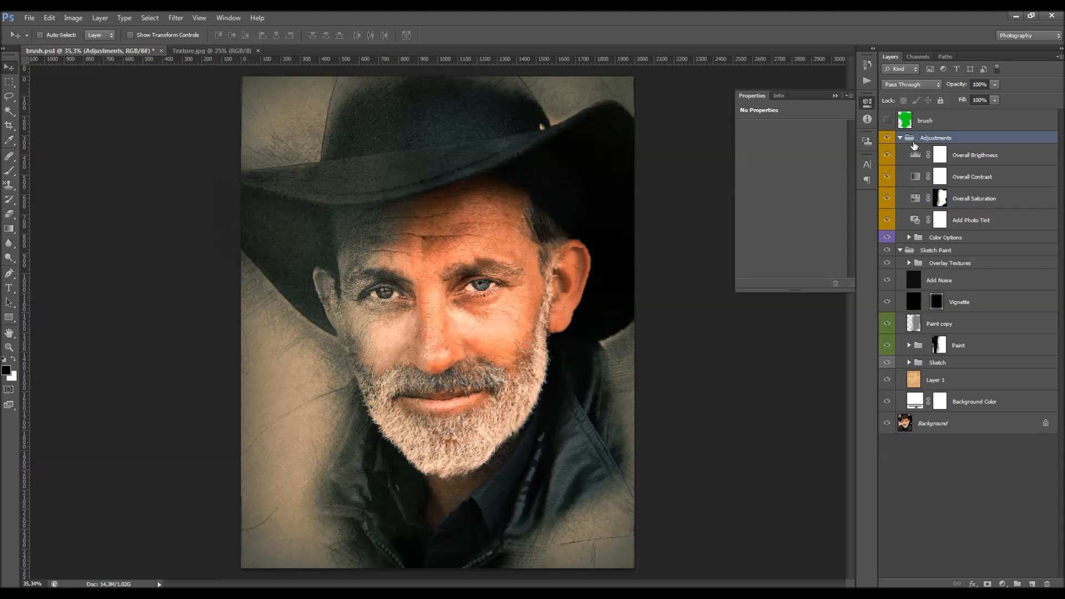
pyautogui.click(900, 138)
pyautogui.click(900, 150)
# Show the green brush layer and compare the portrait with it off and on
pyautogui.click(913, 123)
pyautogui.click(887, 122)
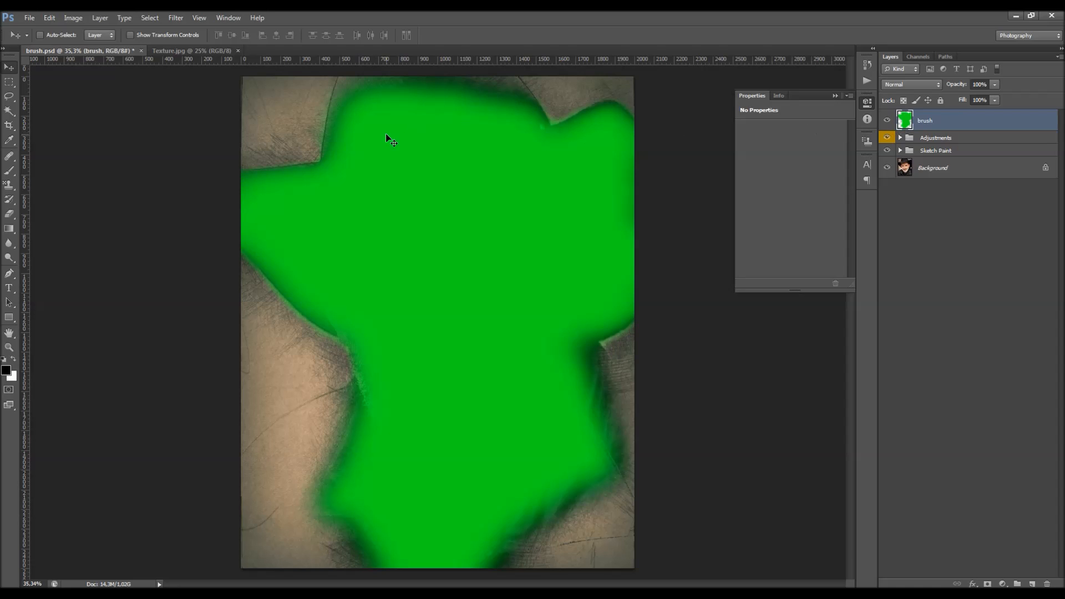
pyautogui.click(886, 120)
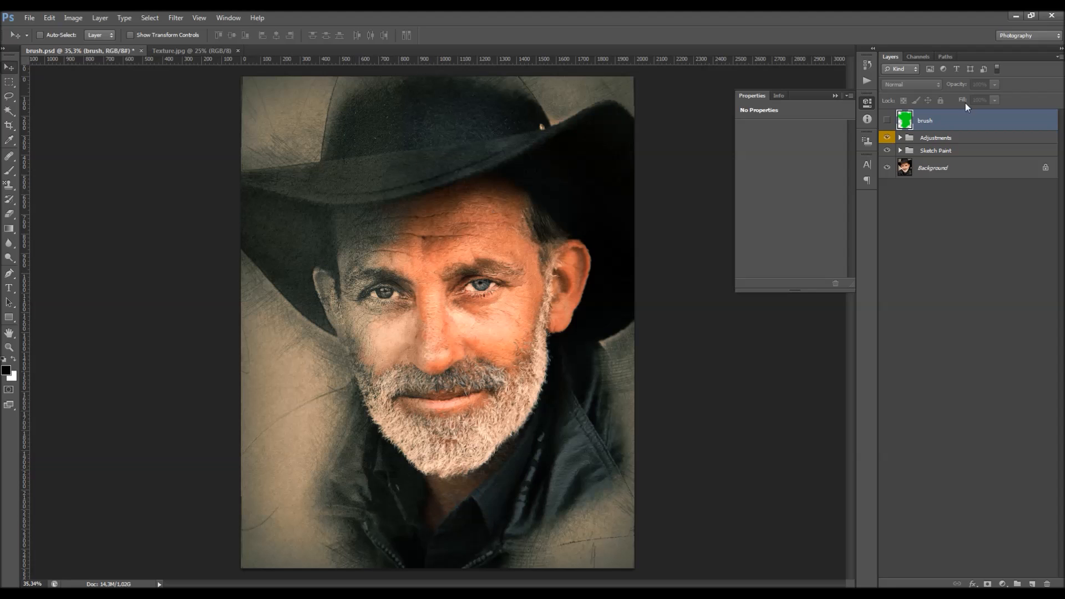
pyautogui.click(887, 120)
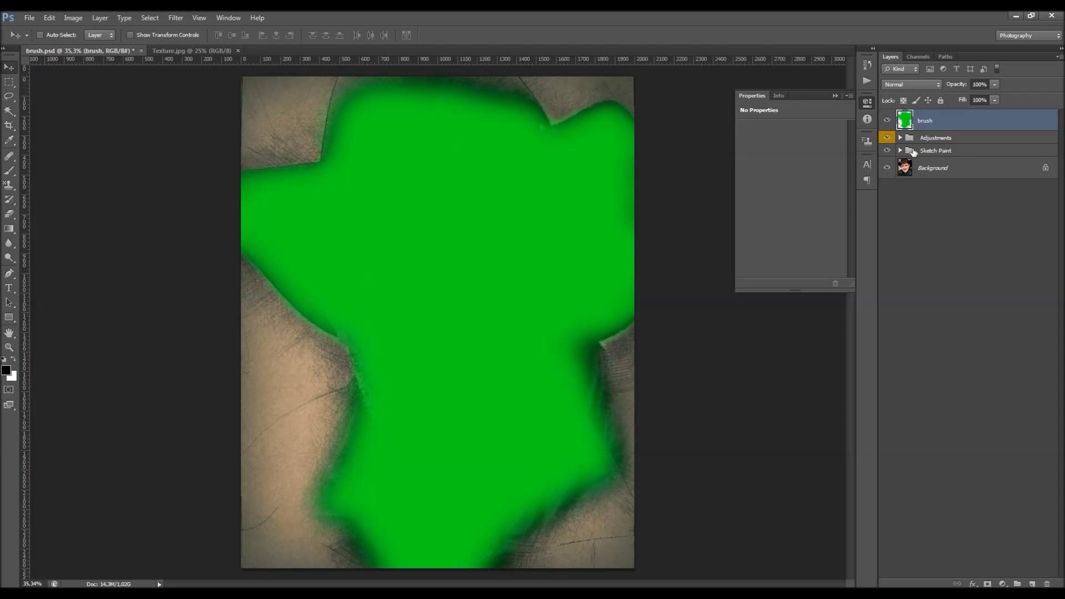
# Set up the Brush tool with a soft round tip of 200 px and 0% hardness
pyautogui.press('b')
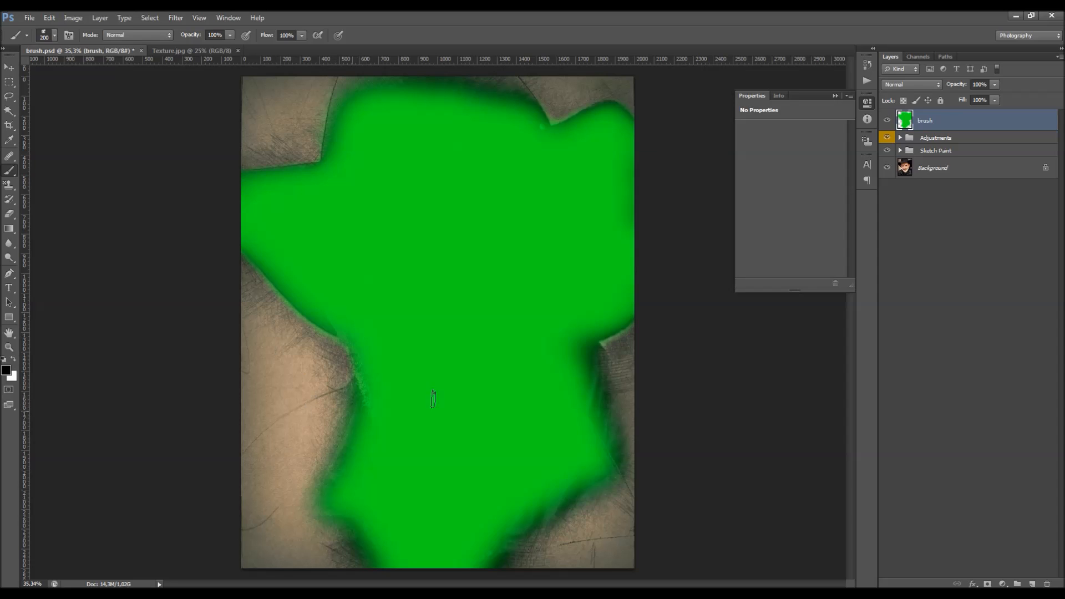
pyautogui.rightClick(434, 398)
pyautogui.moveTo(574, 516); pyautogui.dragTo(574, 469)
pyautogui.click(544, 470)
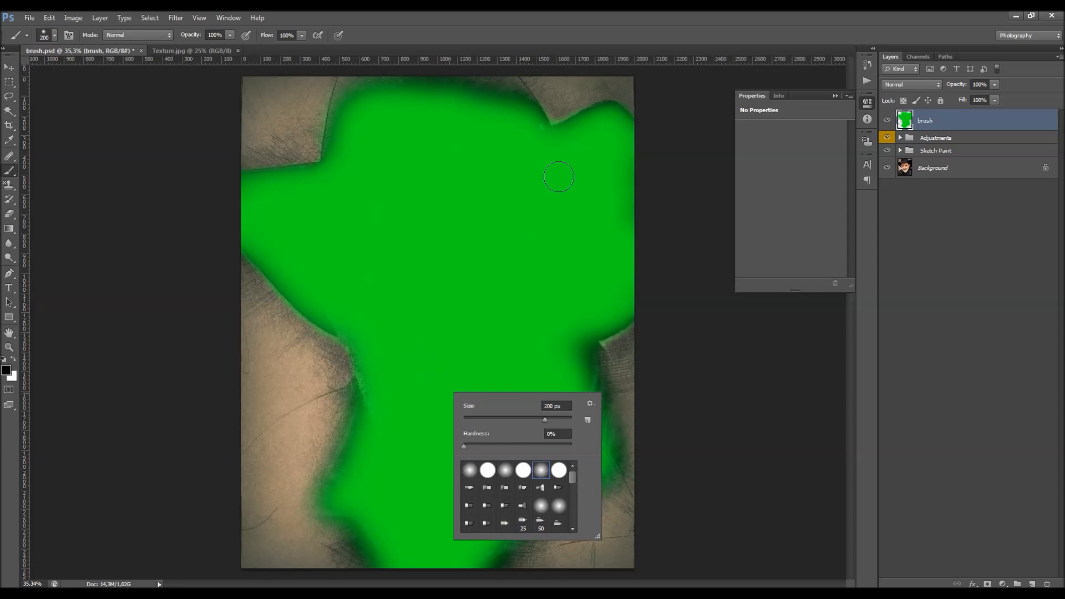
pyautogui.click(594, 45)
# Delete the Adjustments and Sketch Paint groups and paint black strokes across the jacket area on the brush layer
pyautogui.click(936, 137)
pyautogui.press('Delete')
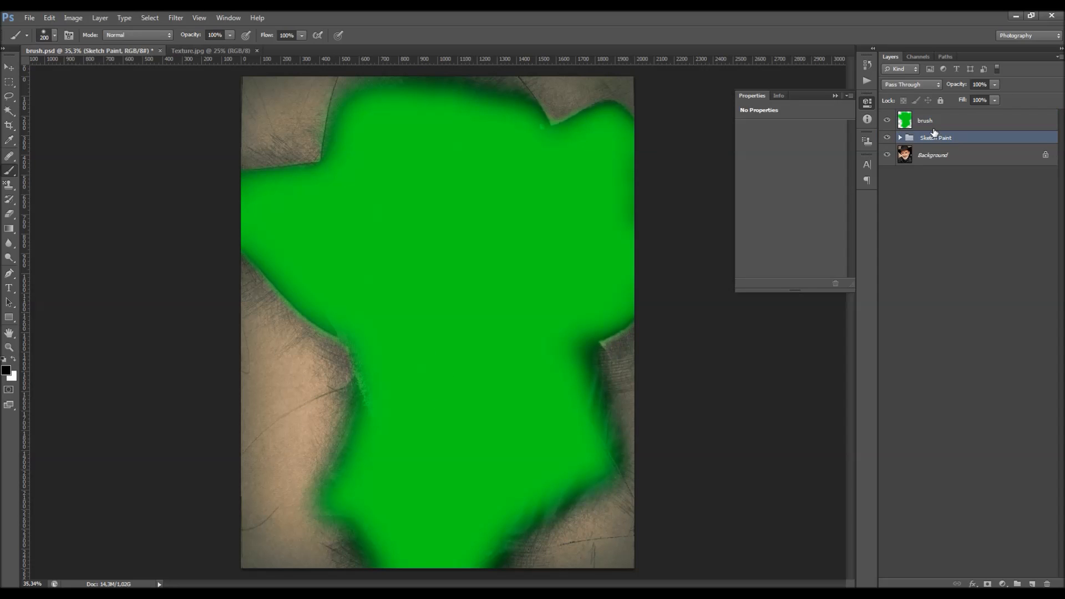
pyautogui.press('Delete')
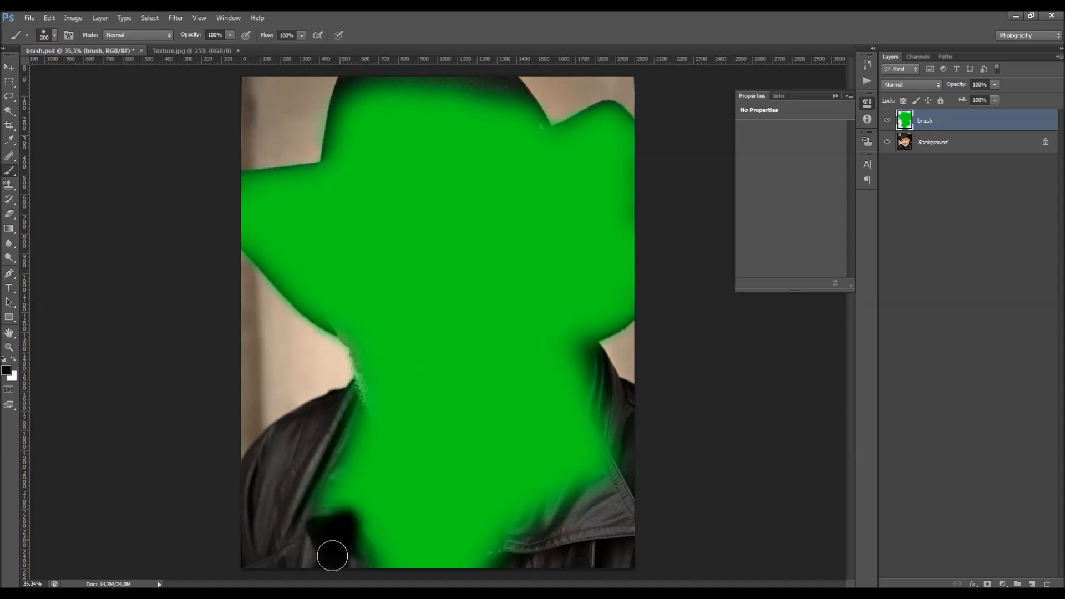
pyautogui.moveTo(326, 451)
pyautogui.mouseDown()
pyautogui.moveTo(304, 451)
pyautogui.moveTo(609, 428)
pyautogui.moveTo(547, 499)
pyautogui.moveTo(559, 529)
pyautogui.moveTo(630, 478)
pyautogui.moveTo(618, 494)
pyautogui.mouseUp()
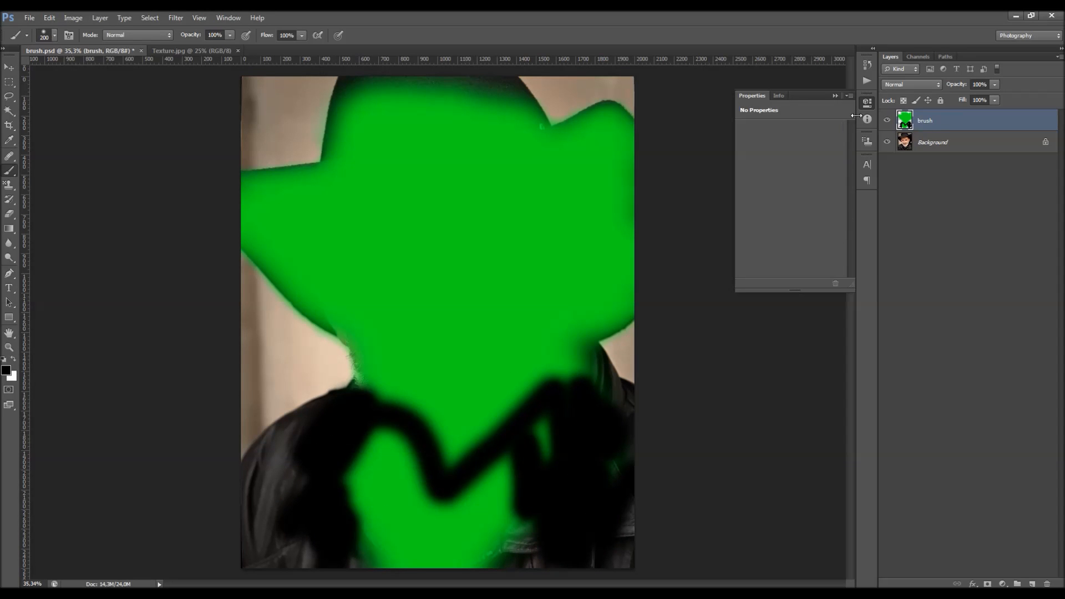
pyautogui.click(867, 80)
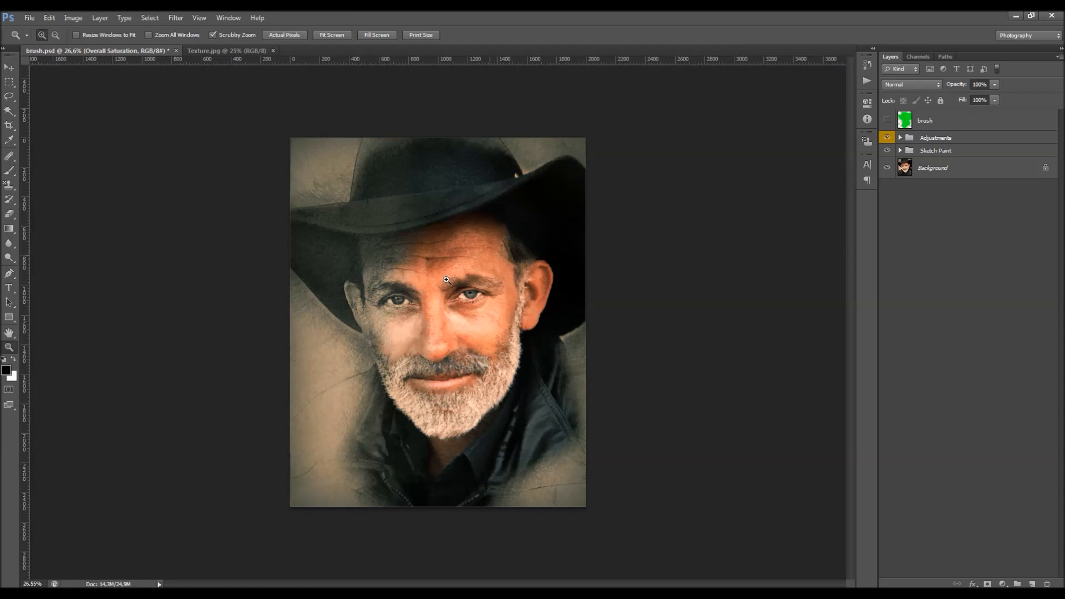
# Examine the painted and sketched textures on the man's face at 100% zoom
pyautogui.click(447, 280)
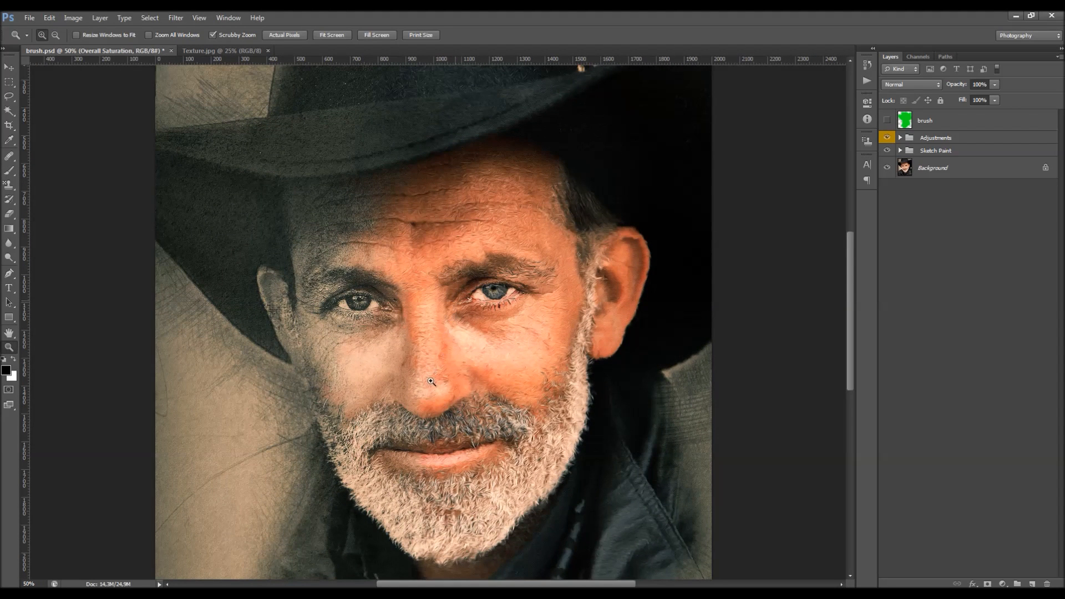
pyautogui.click(431, 366)
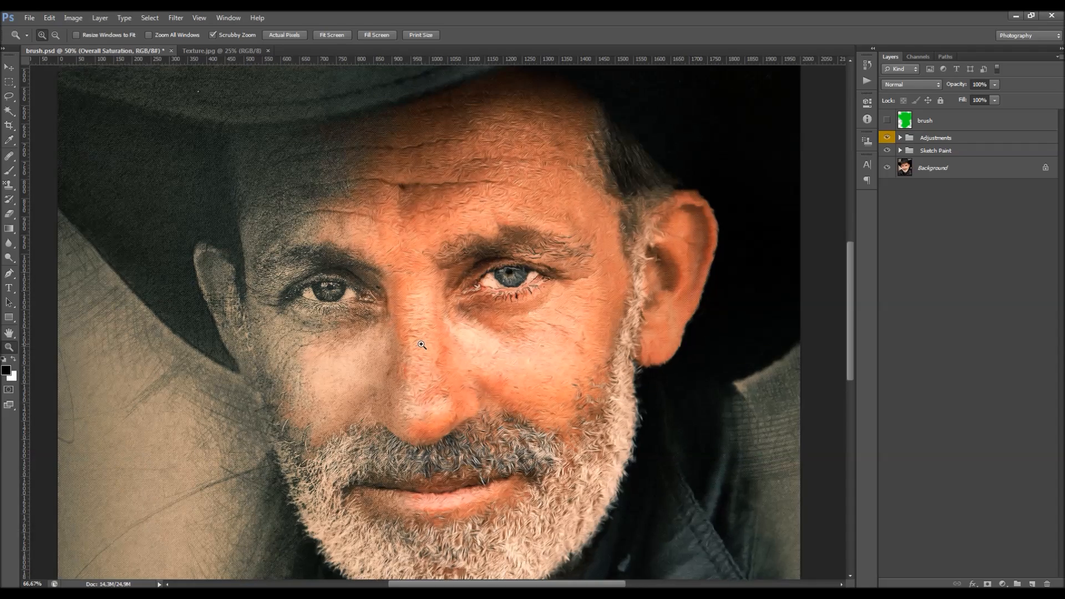
pyautogui.click(422, 344)
pyautogui.press('v')
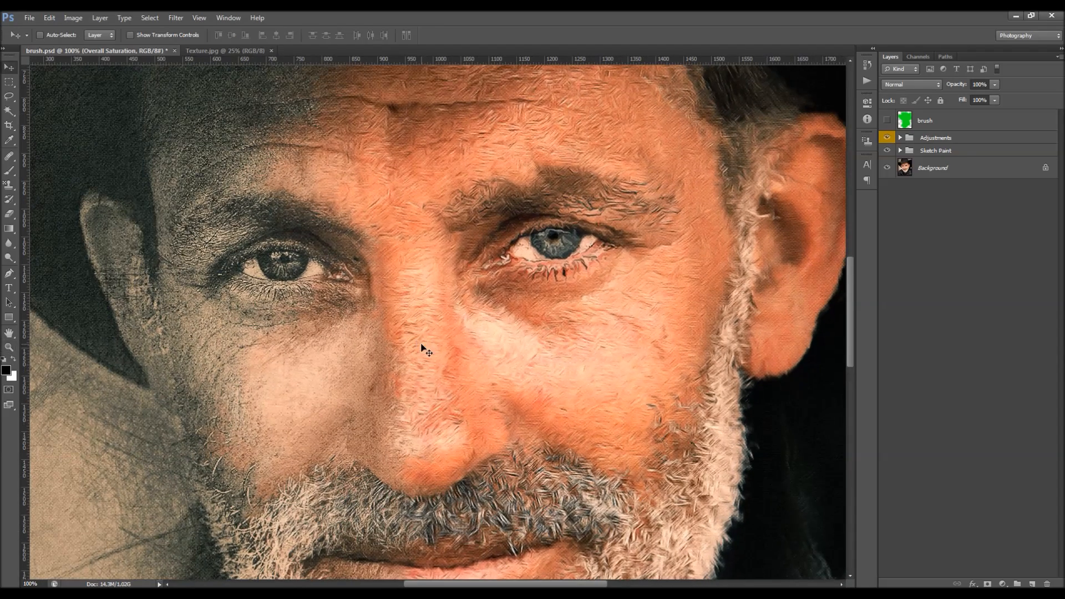
pyautogui.scroll(-1, 478, 320)
pyautogui.scroll(1, 477, 314)
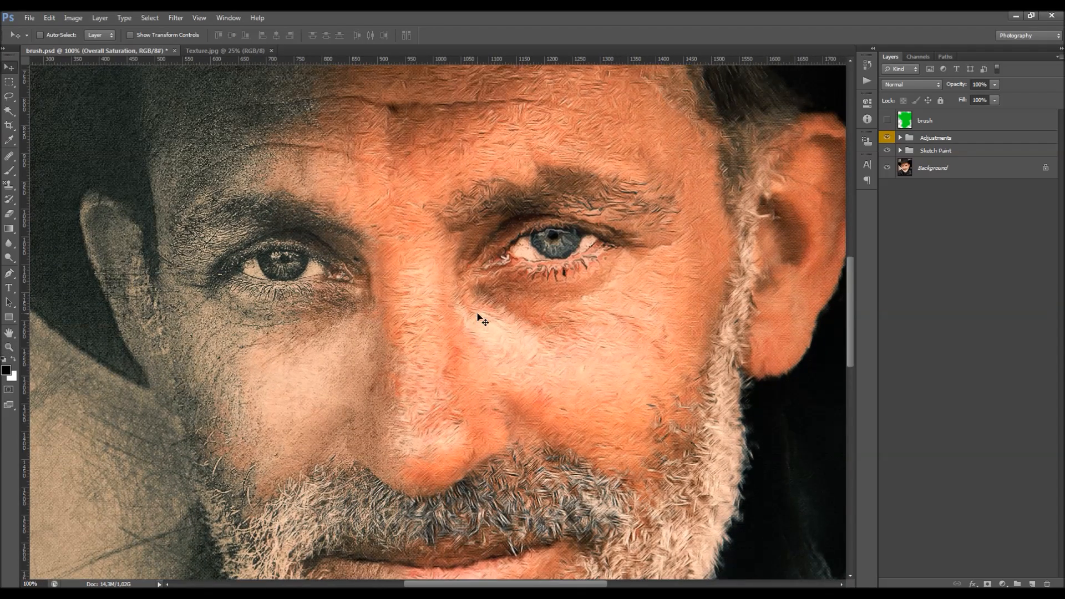